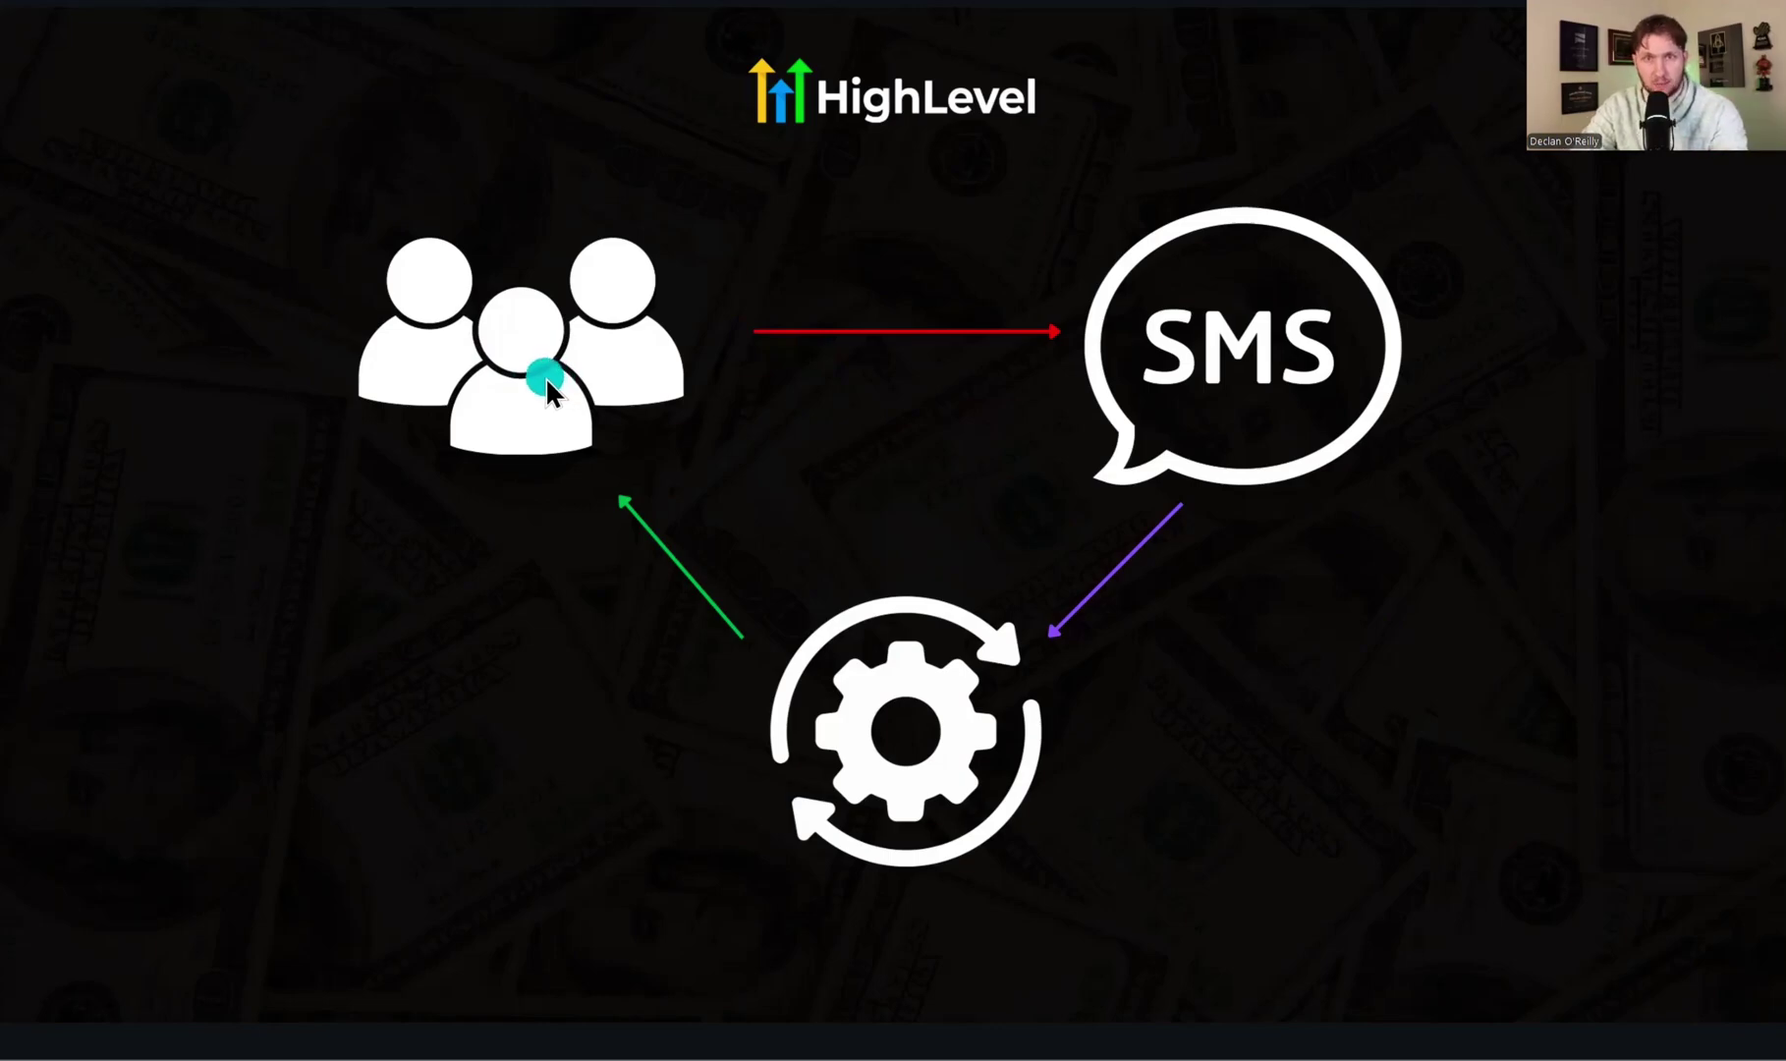
{"action": "key", "text": "alt+Tab"}
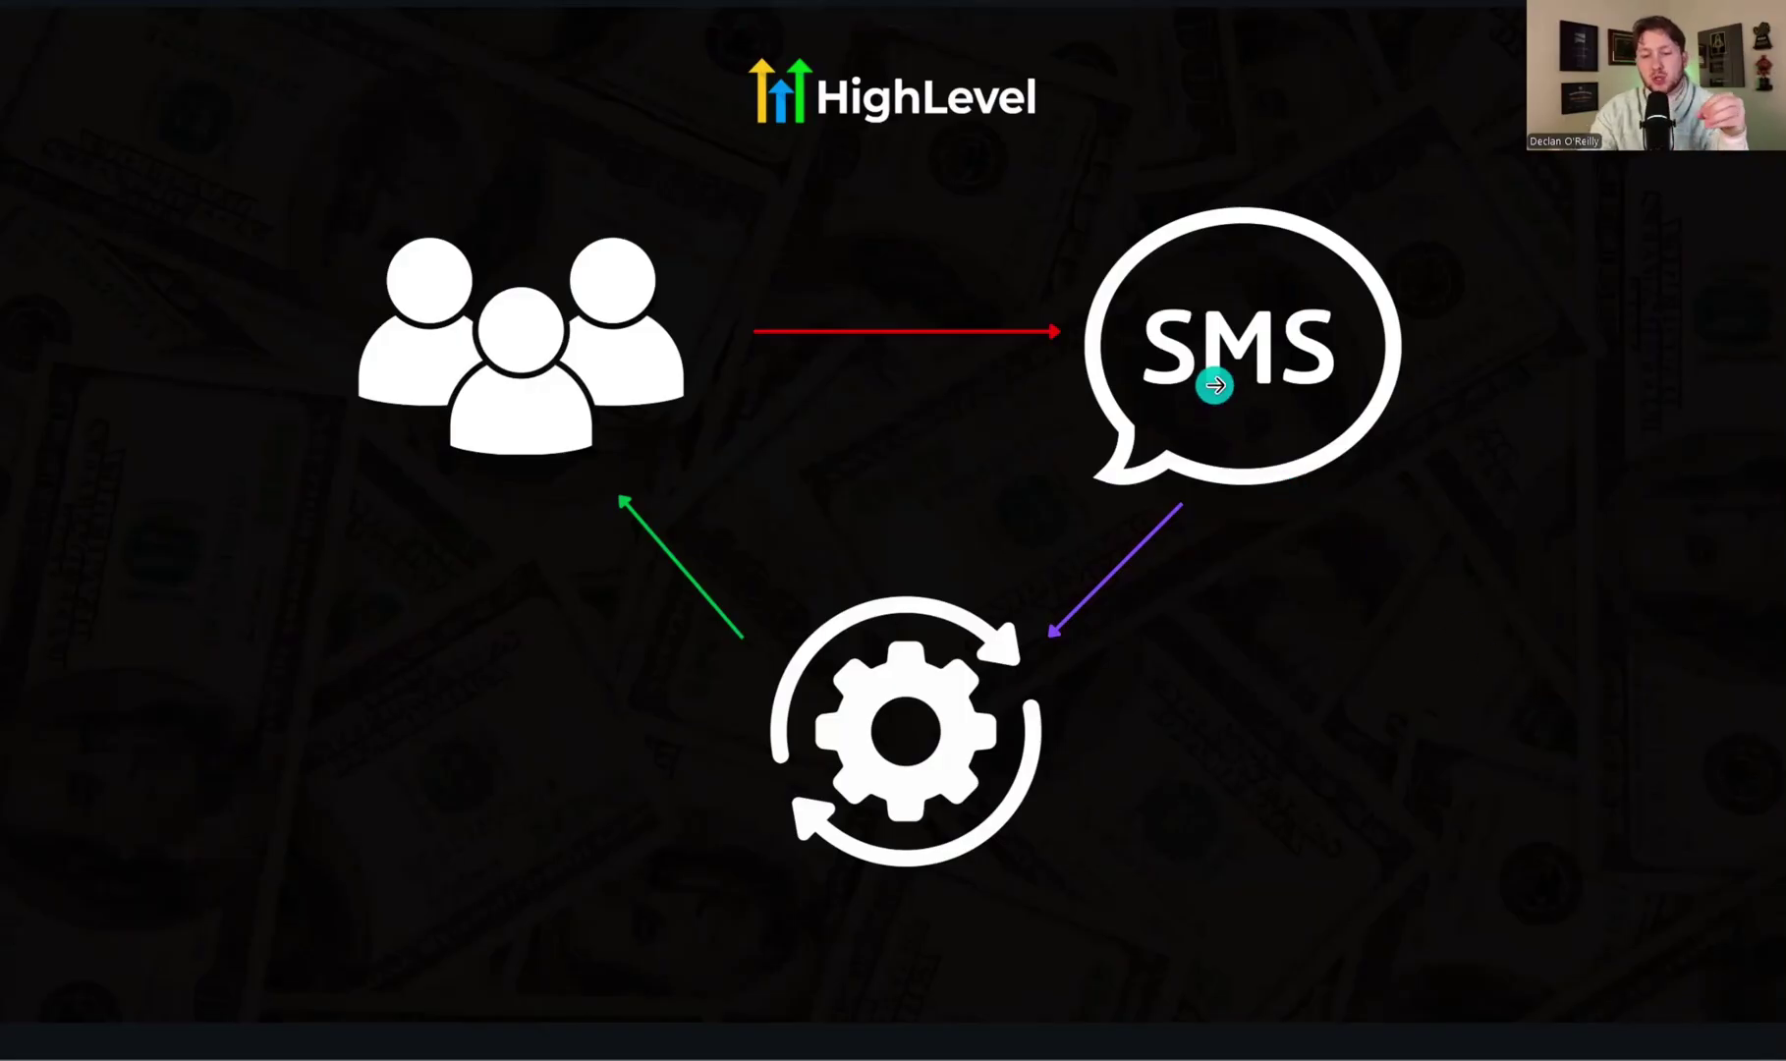
{"action": "left_click", "coordinate": [1214, 385]}
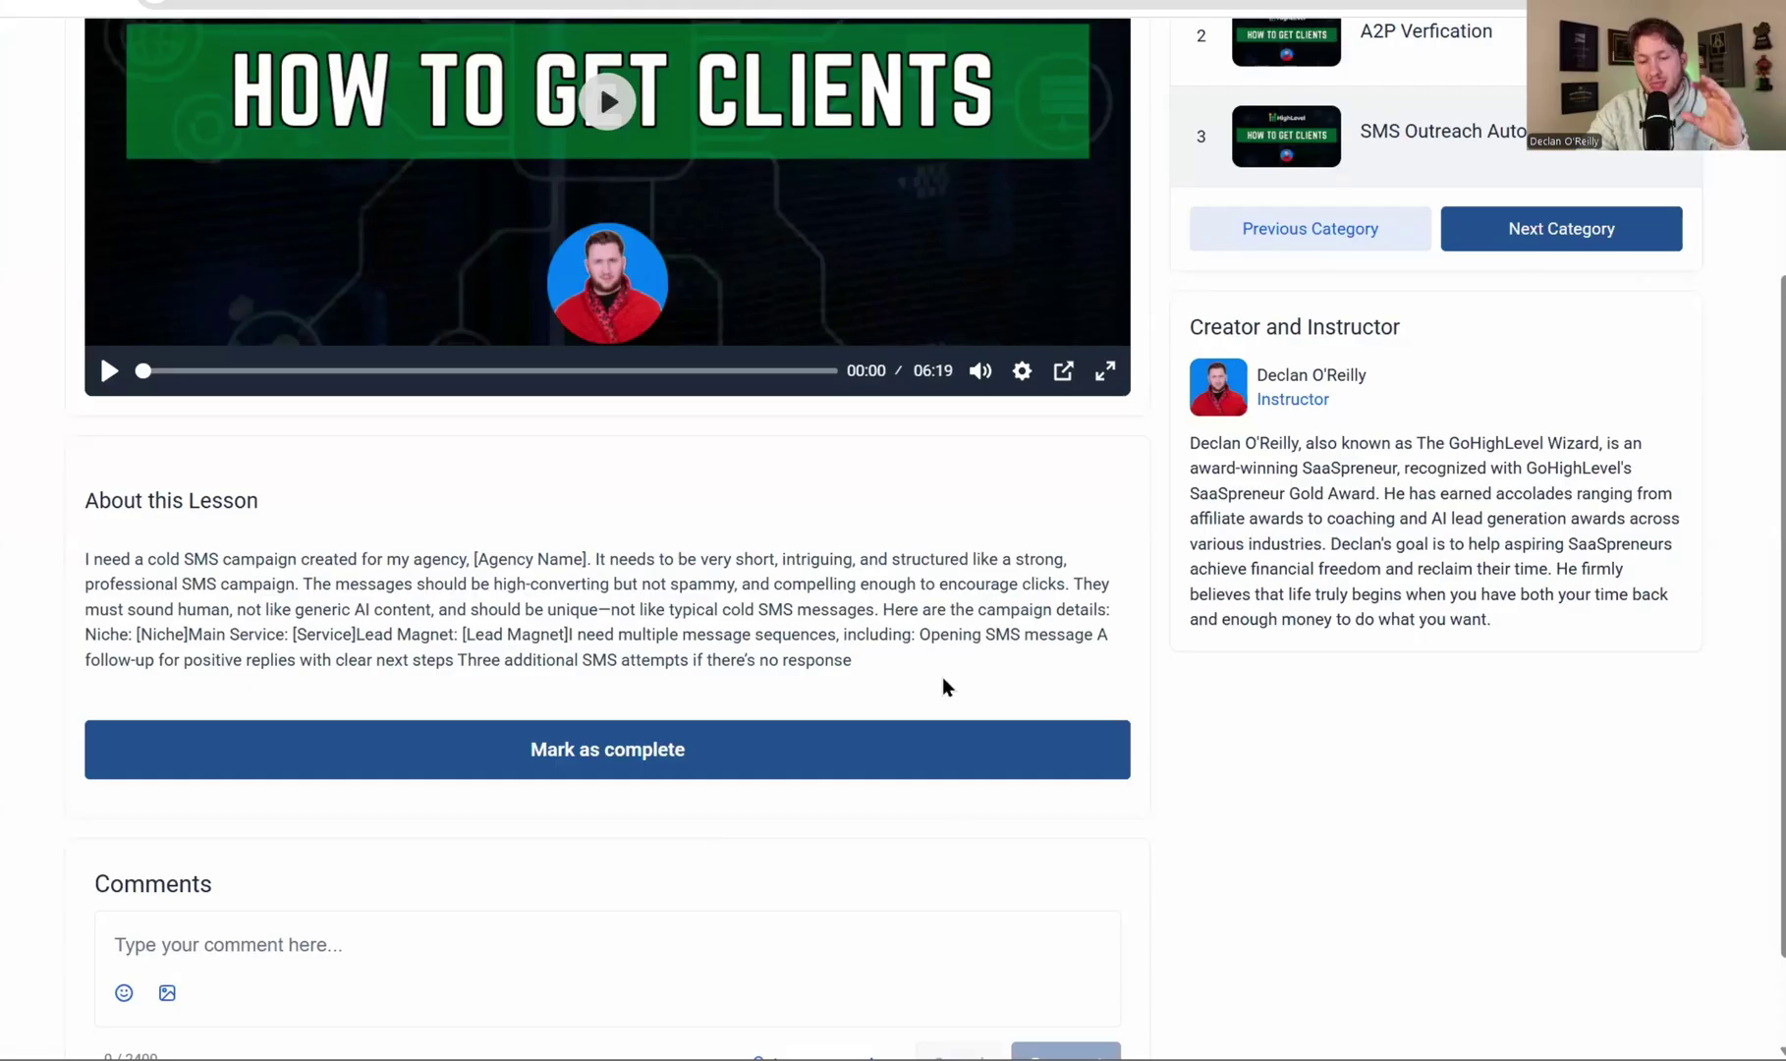
Examine the cold SMS campaign prompt in the lesson description and its [Agency Name] placeholder in ChatGPT
{"action": "left_click_drag", "start_coordinate": [943, 677], "coordinate": [863, 584]}
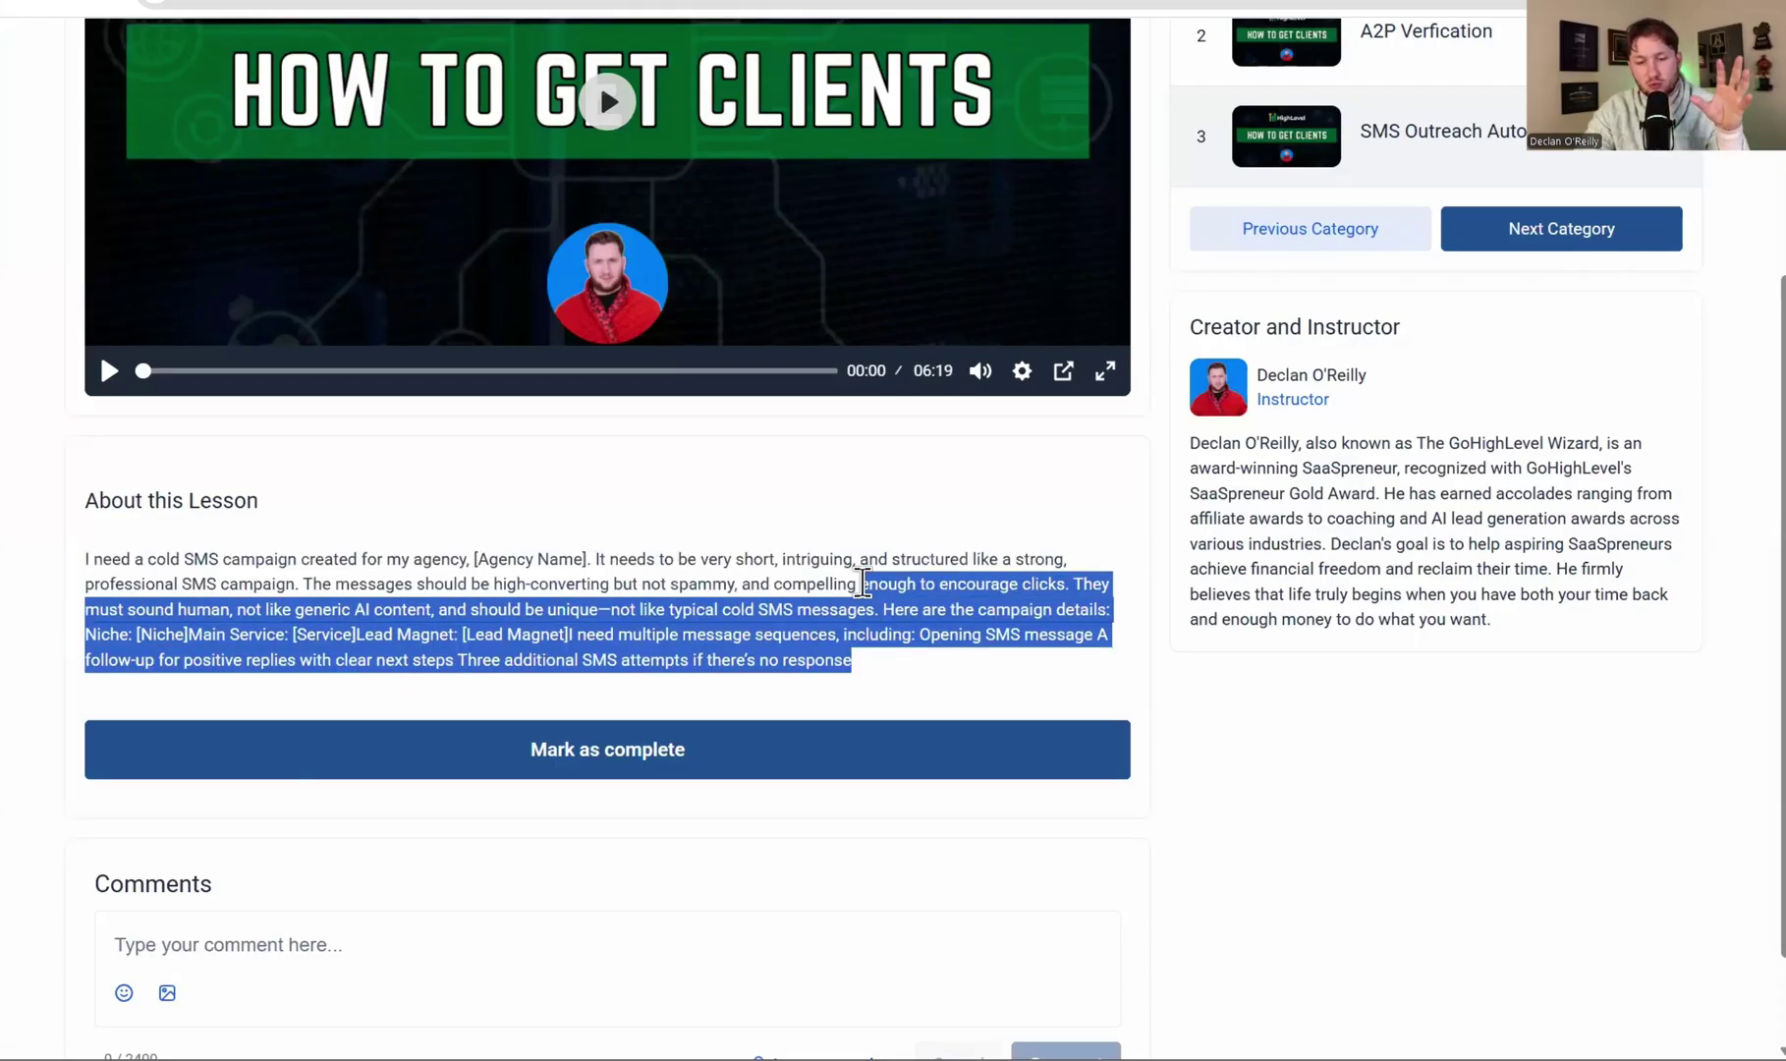
{"action": "scroll", "coordinate": [863, 583], "scroll_direction": "up", "scroll_amount": 2}
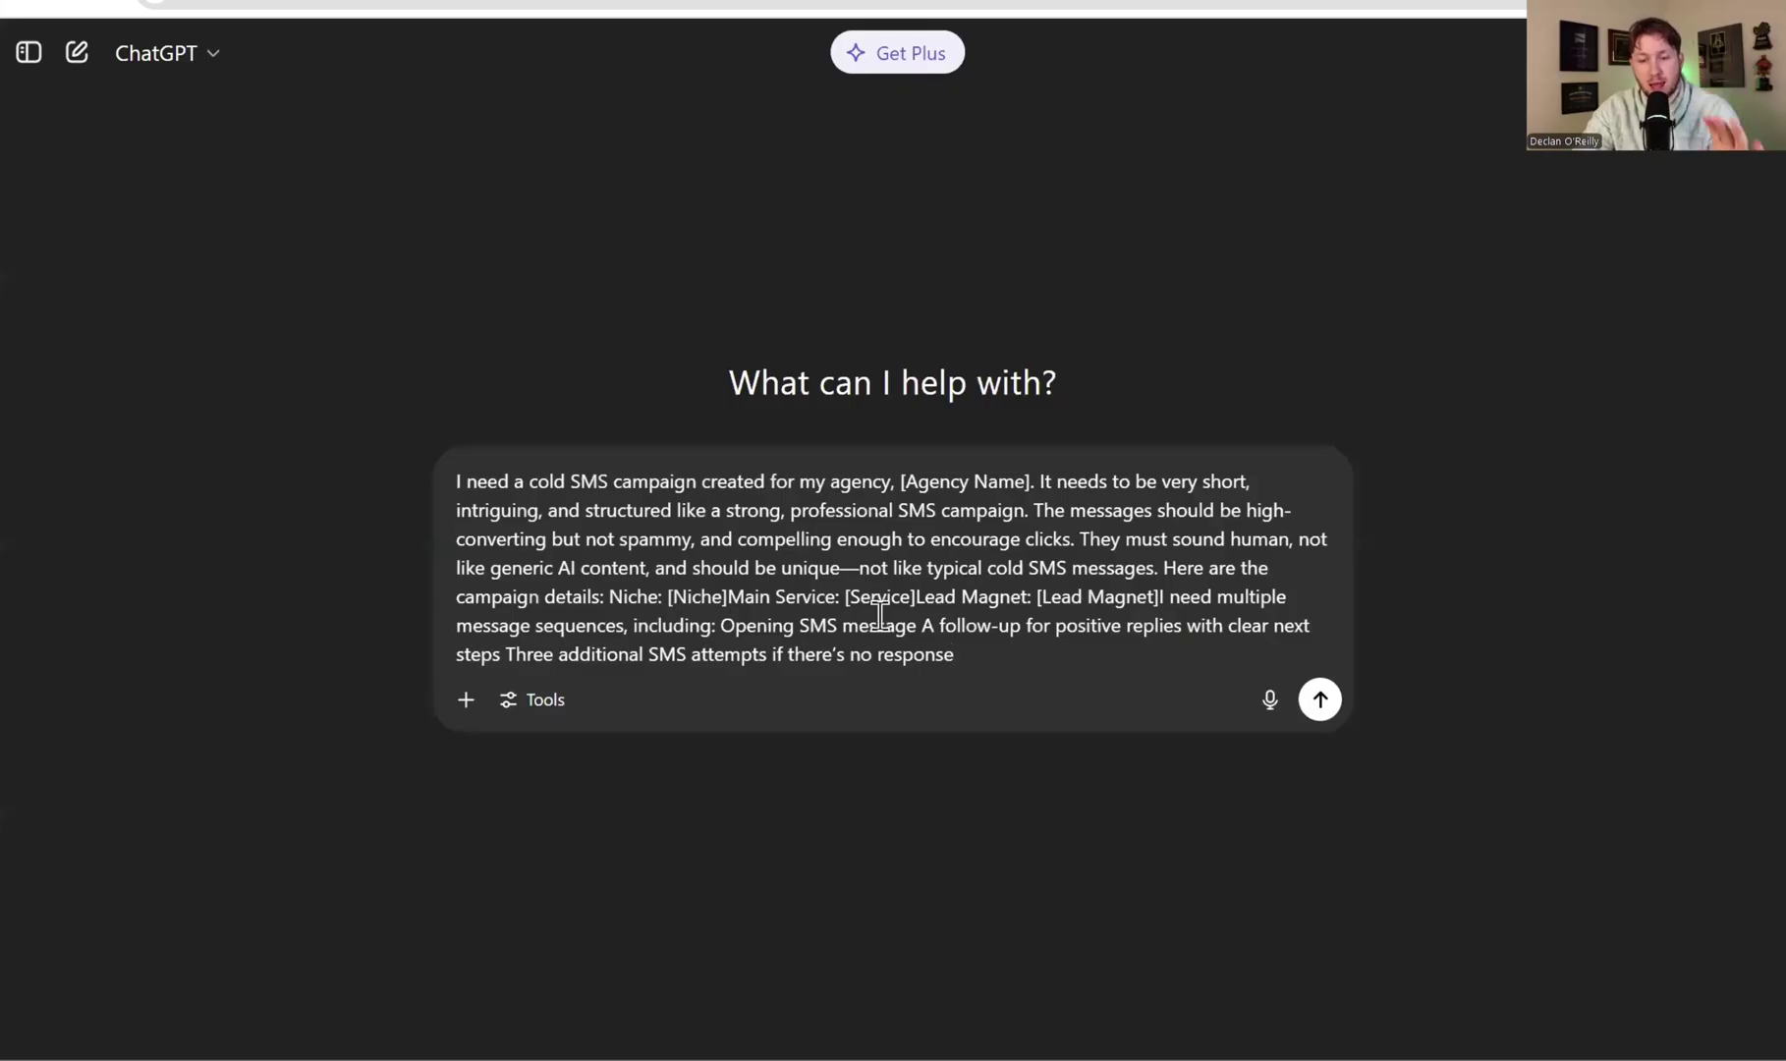
{"action": "left_click_drag", "start_coordinate": [902, 481], "coordinate": [1024, 481]}
{"action": "left_click", "coordinate": [996, 650]}
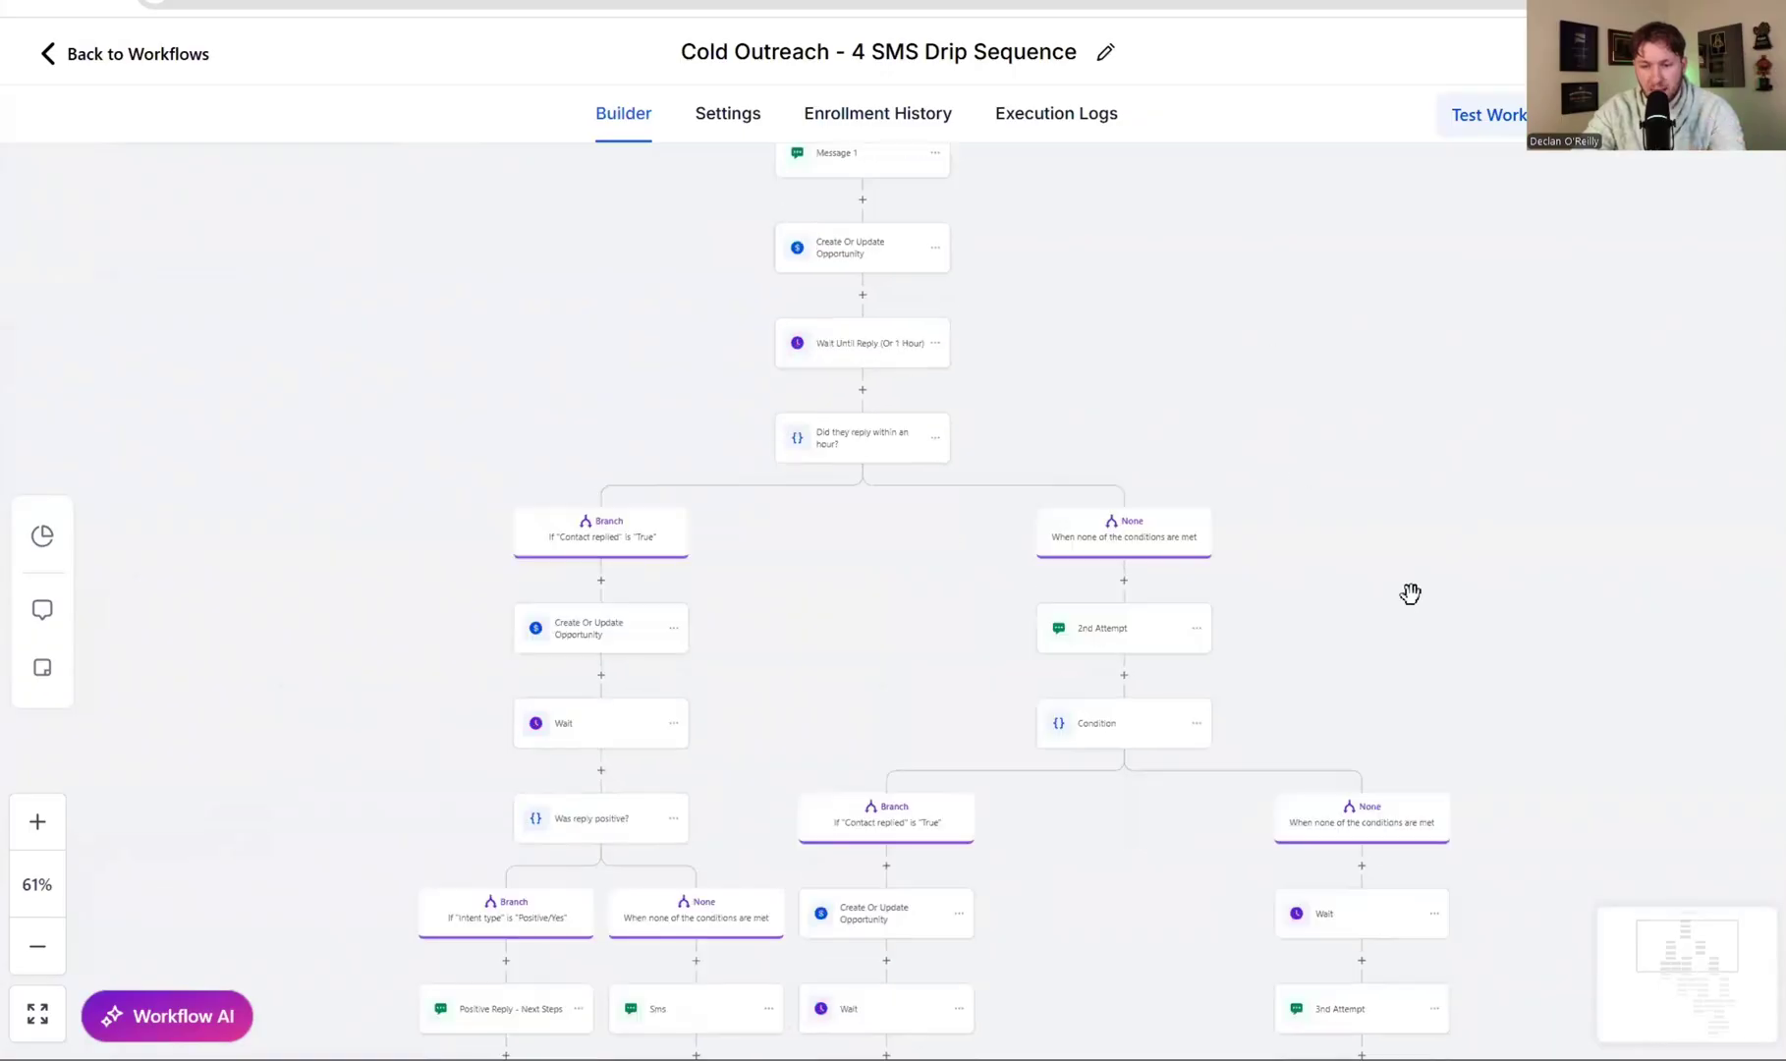
Examine the "Cold Outreach - 4 SMS Drip Sequence" workflow from its contact tag trigger down through all reply branches
{"action": "scroll", "coordinate": [1364, 355], "scroll_direction": "down", "scroll_amount": 1}
{"action": "scroll", "coordinate": [1539, 583], "scroll_direction": "down", "scroll_amount": 3}
{"action": "scroll", "coordinate": [1542, 550], "scroll_direction": "down", "scroll_amount": 3}
{"action": "scroll", "coordinate": [1563, 501], "scroll_direction": "down", "scroll_amount": 3}
{"action": "scroll", "coordinate": [1532, 708], "scroll_direction": "down", "scroll_amount": 3}
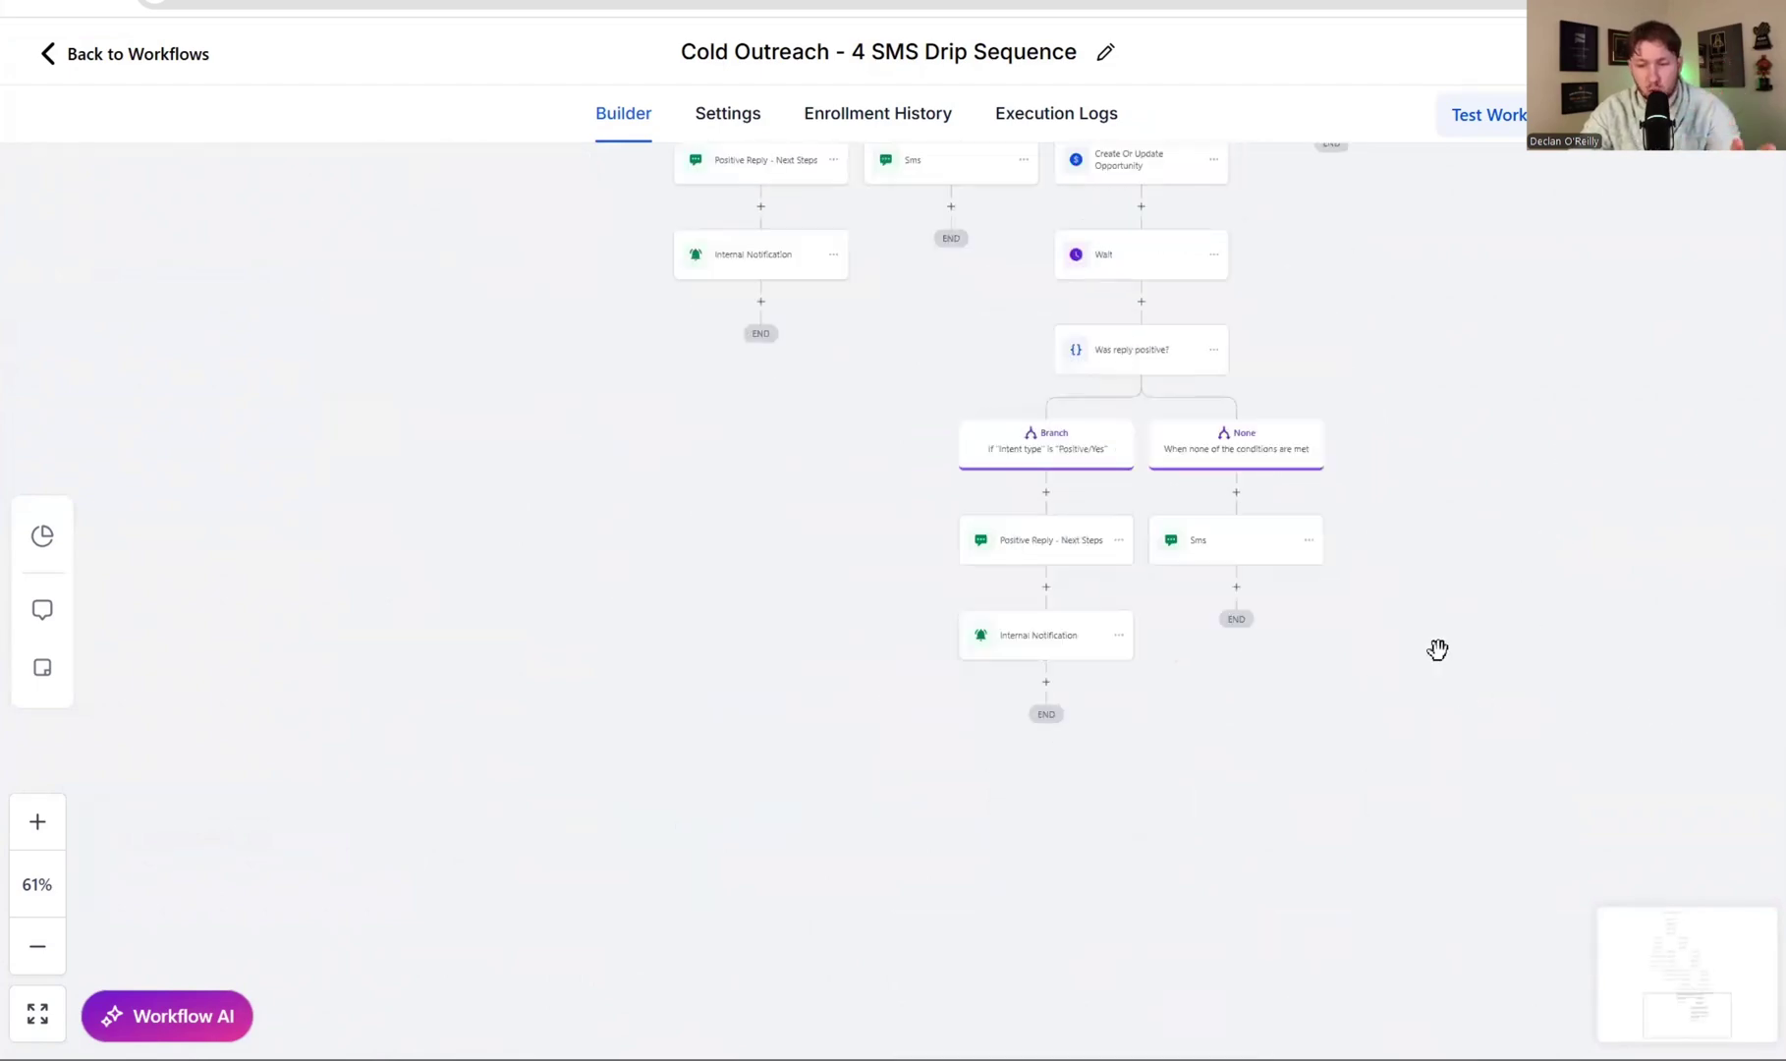
{"action": "scroll", "coordinate": [1428, 486], "scroll_direction": "up", "scroll_amount": 10}
{"action": "scroll", "coordinate": [1452, 836], "scroll_direction": "up", "scroll_amount": 10}
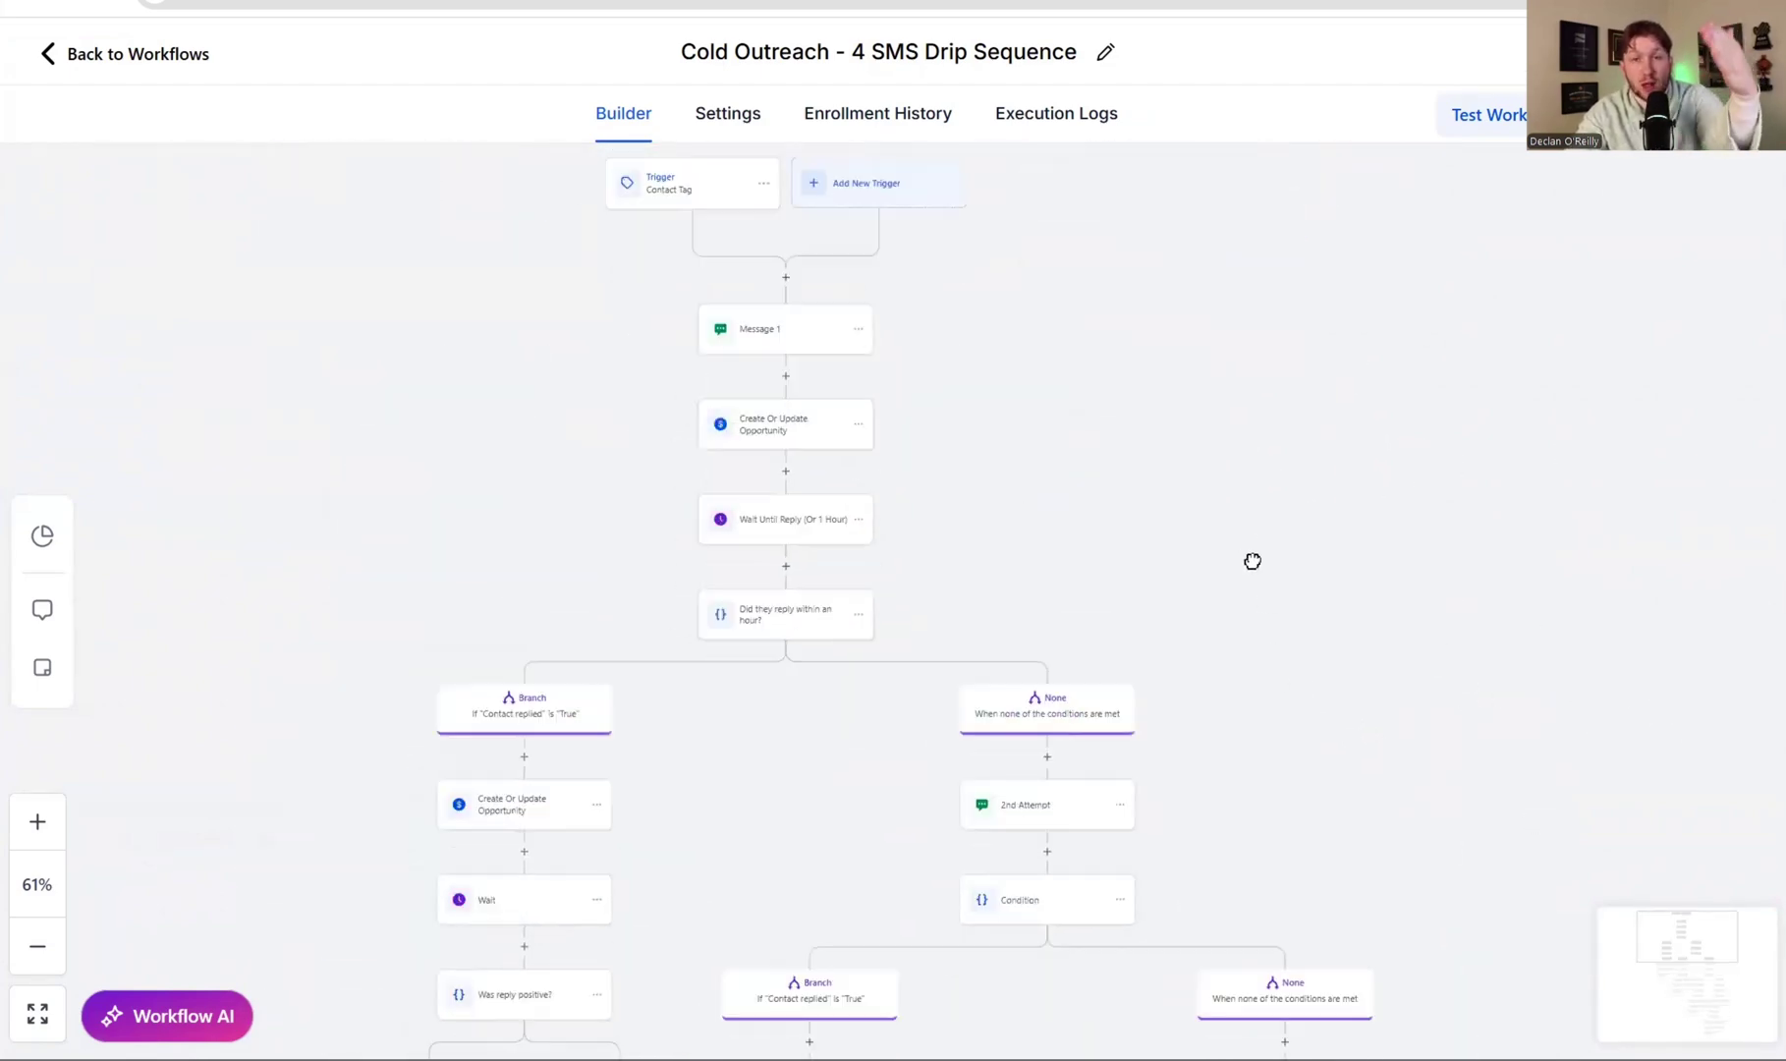
{"action": "left_click_drag", "start_coordinate": [1253, 561], "coordinate": [1230, 427]}
{"action": "scroll", "coordinate": [1230, 426], "scroll_direction": "down", "scroll_amount": 1}
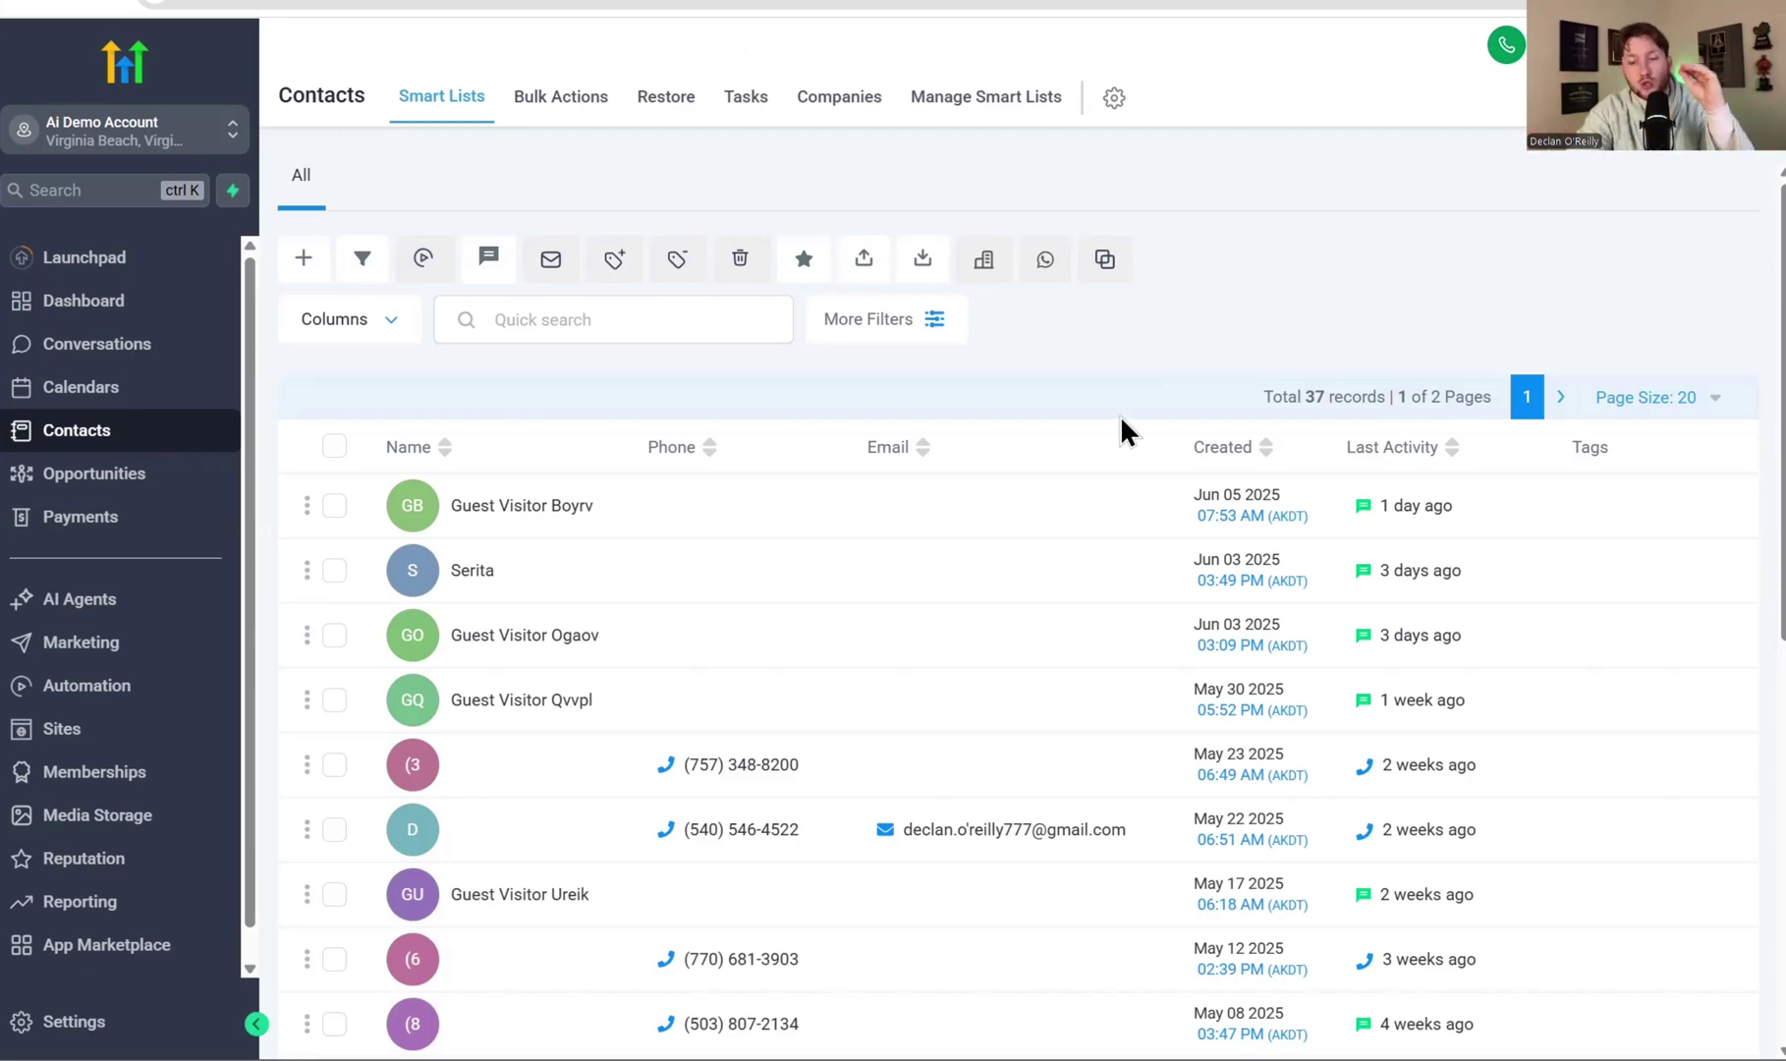
{"action": "scroll", "coordinate": [1069, 523], "scroll_direction": "down", "scroll_amount": 5}
{"action": "scroll", "coordinate": [1064, 570], "scroll_direction": "up", "scroll_amount": 5}
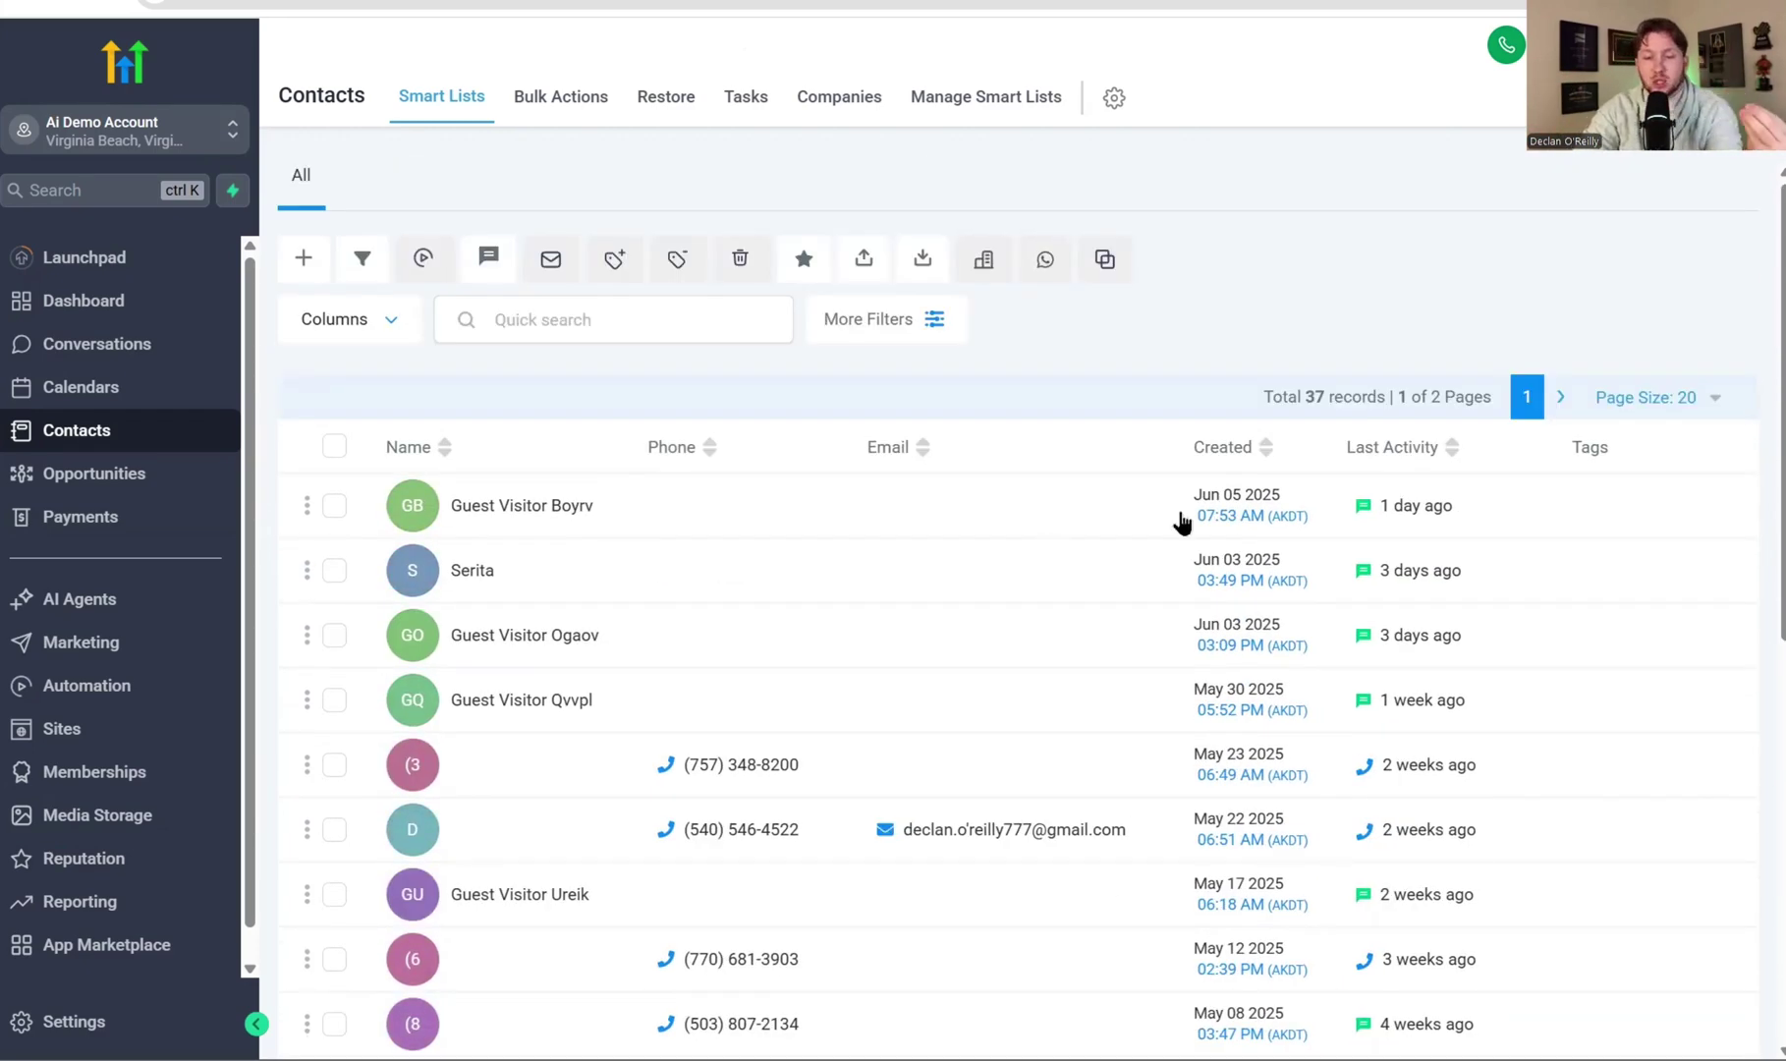
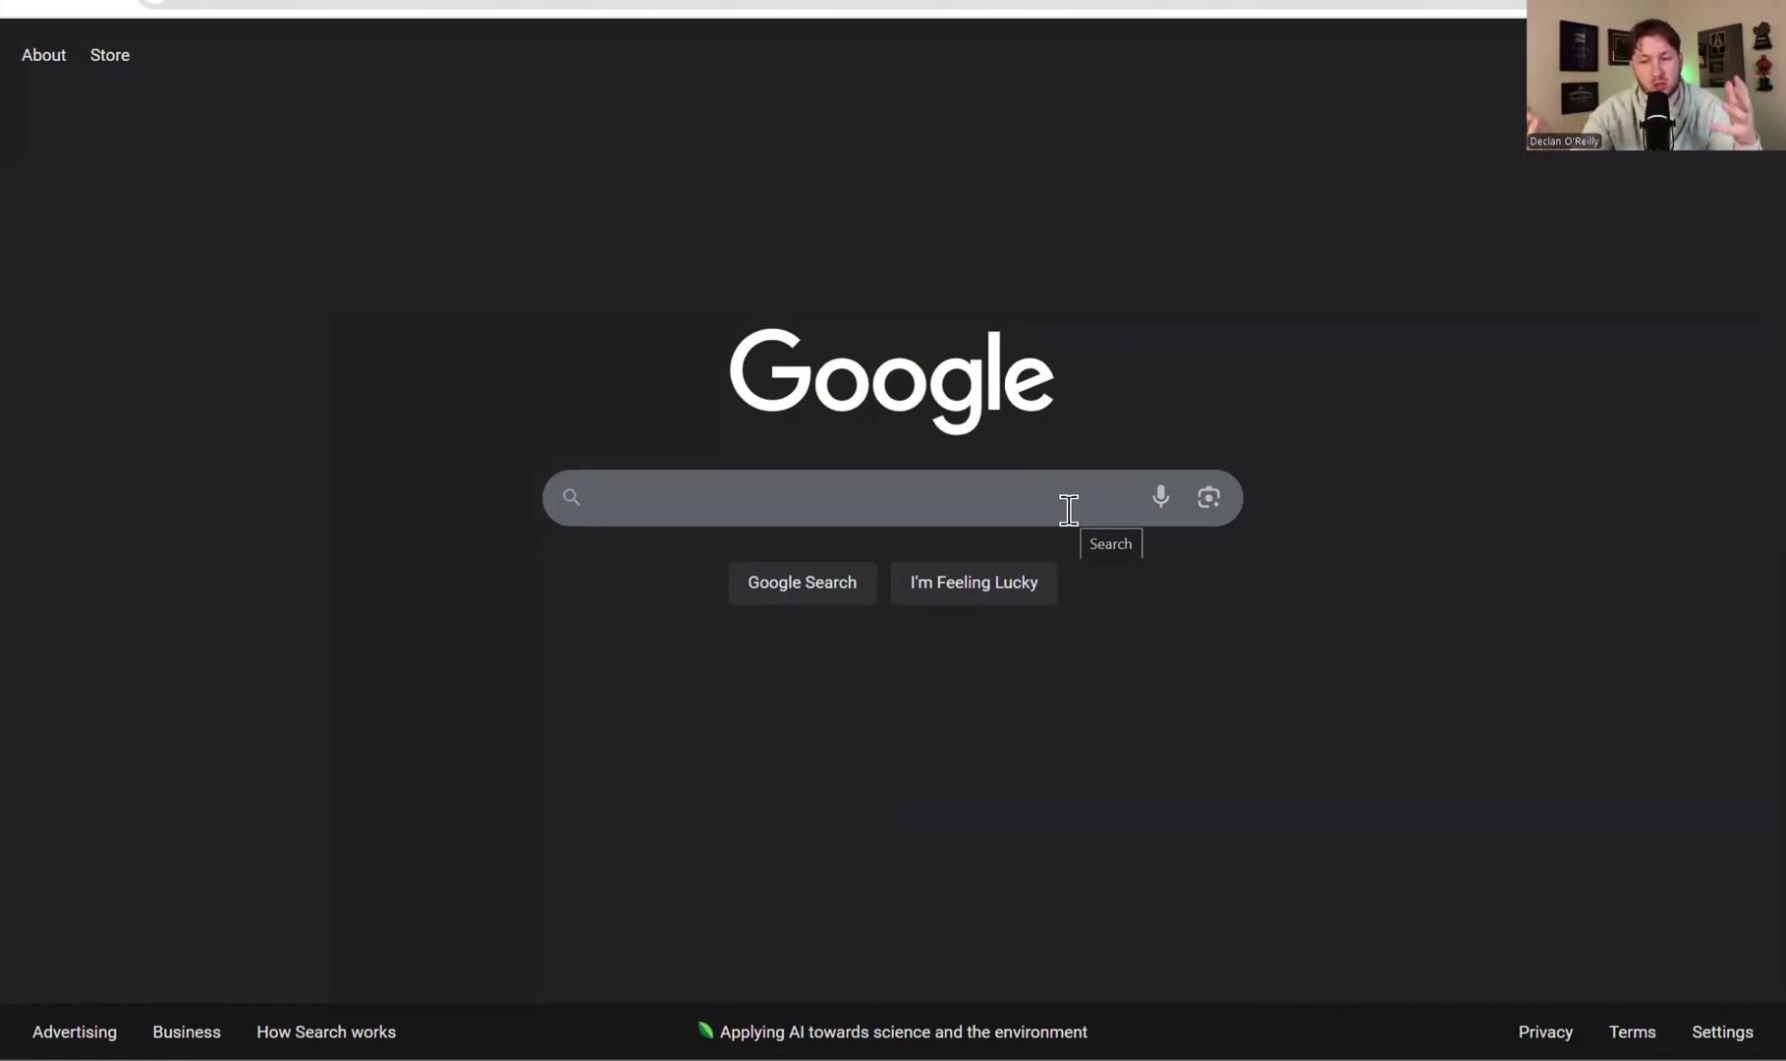
Search Google for plumber "phone number"
{"action": "left_click", "coordinate": [1069, 509]}
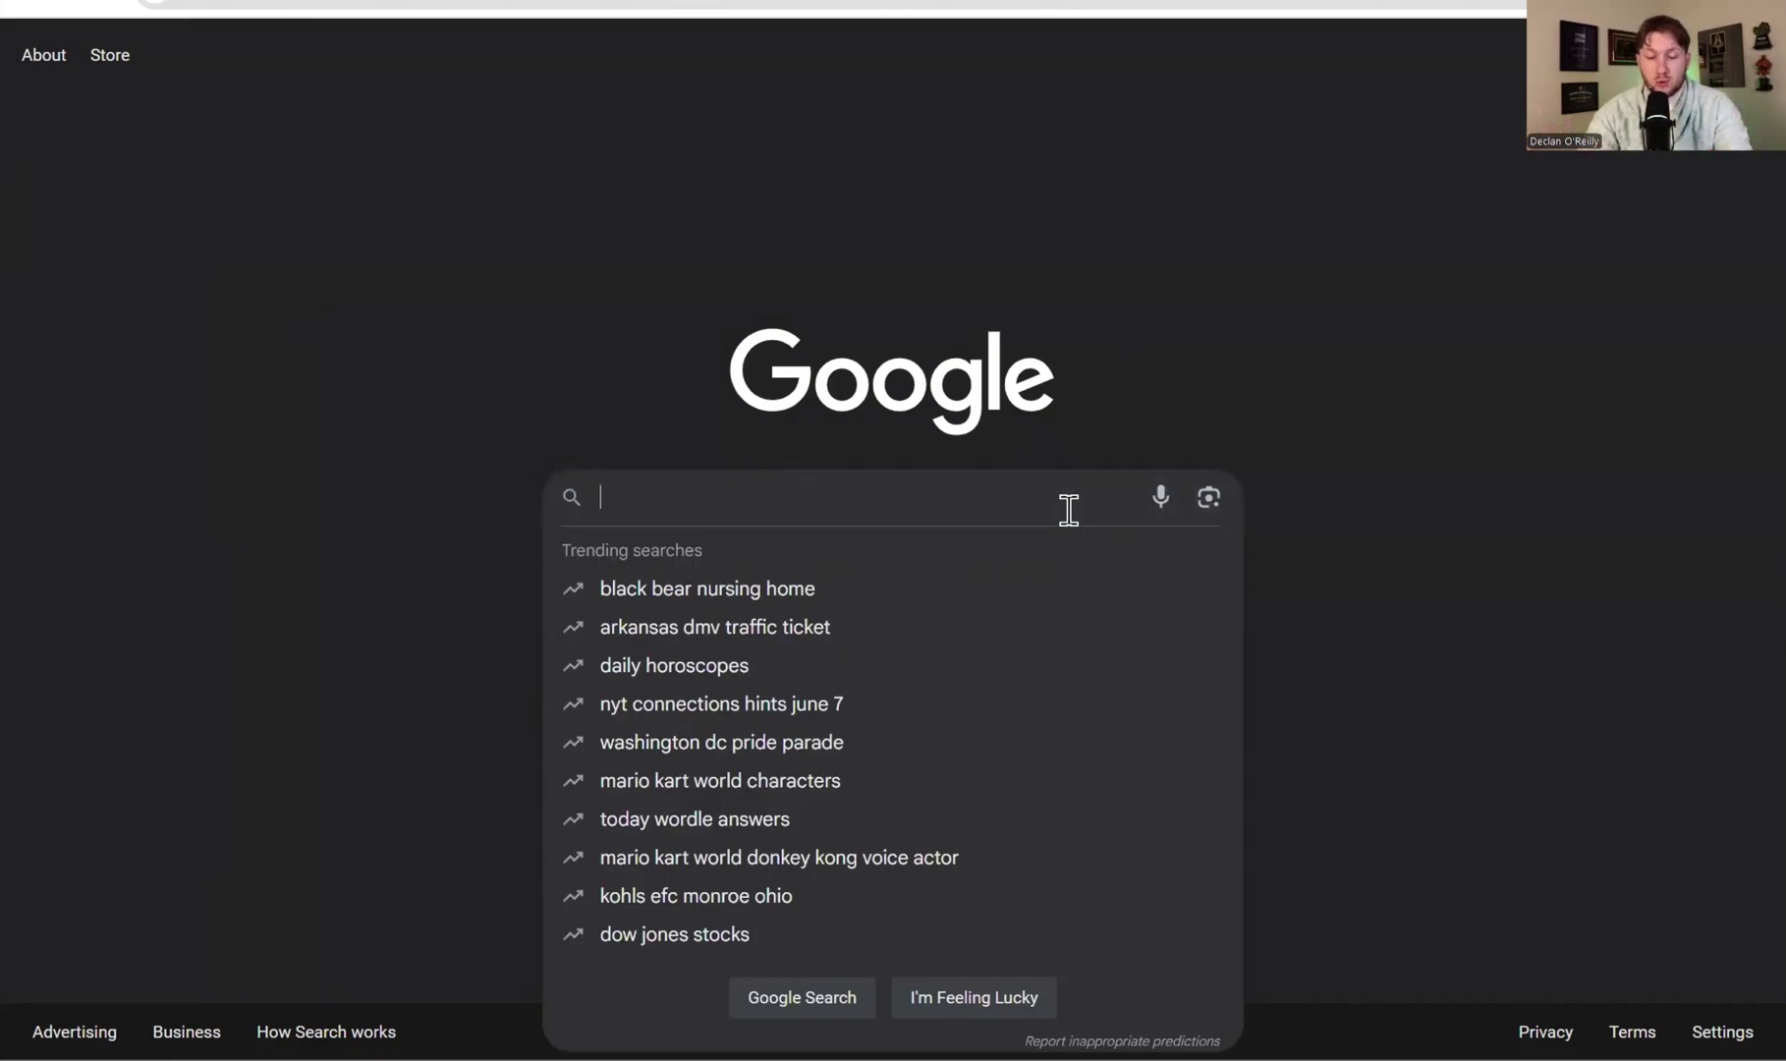
{"action": "type", "text": "plumber"}
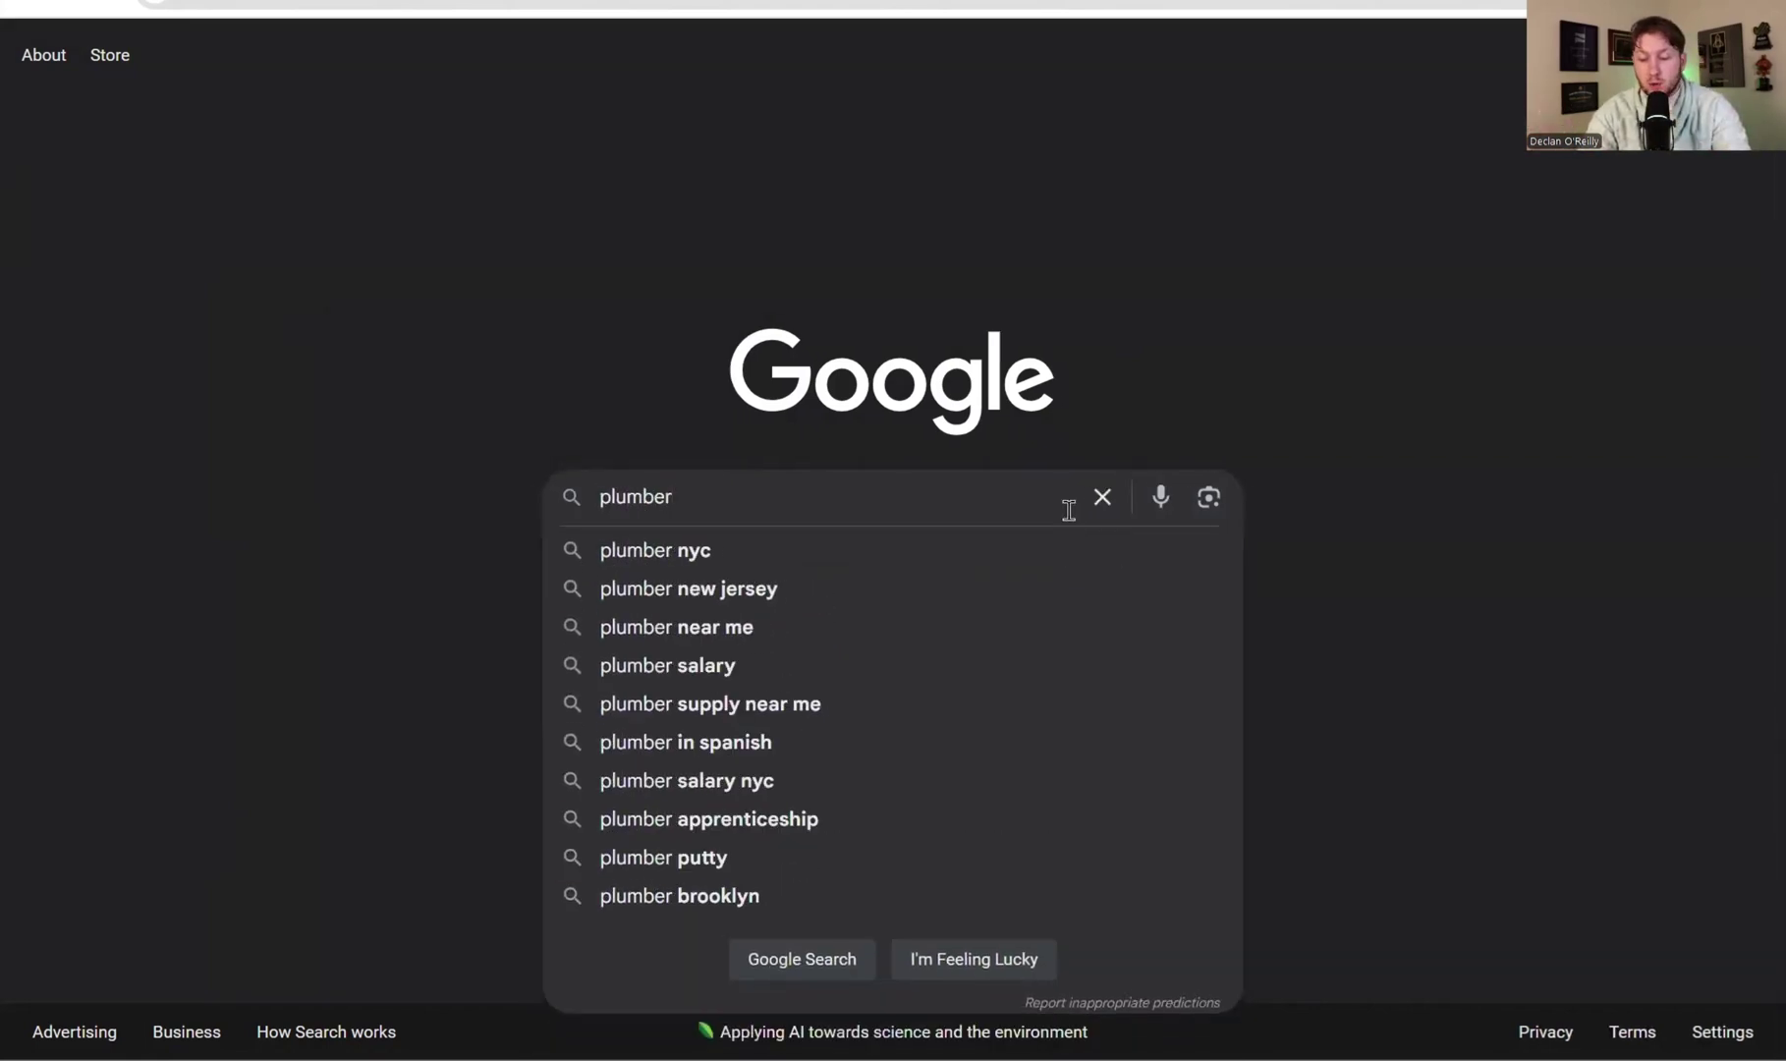
{"action": "type", "text": " \""}
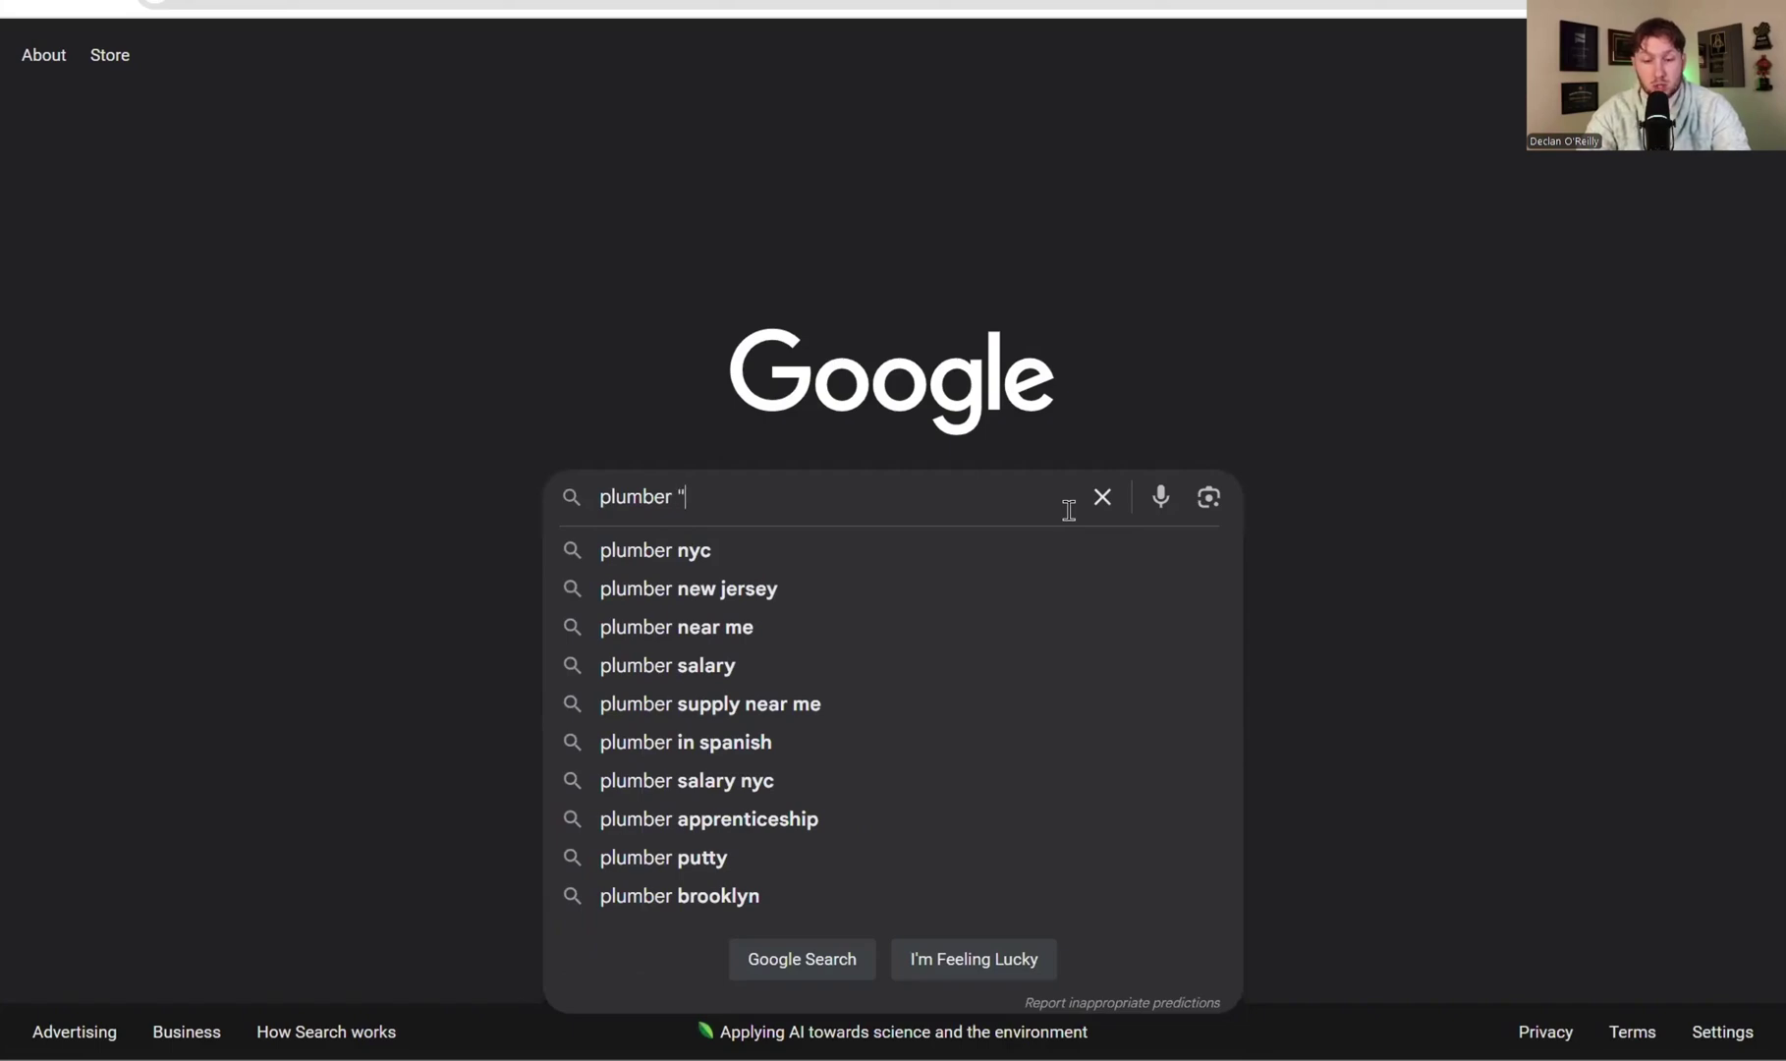
{"action": "type", "text": "phone number\""}
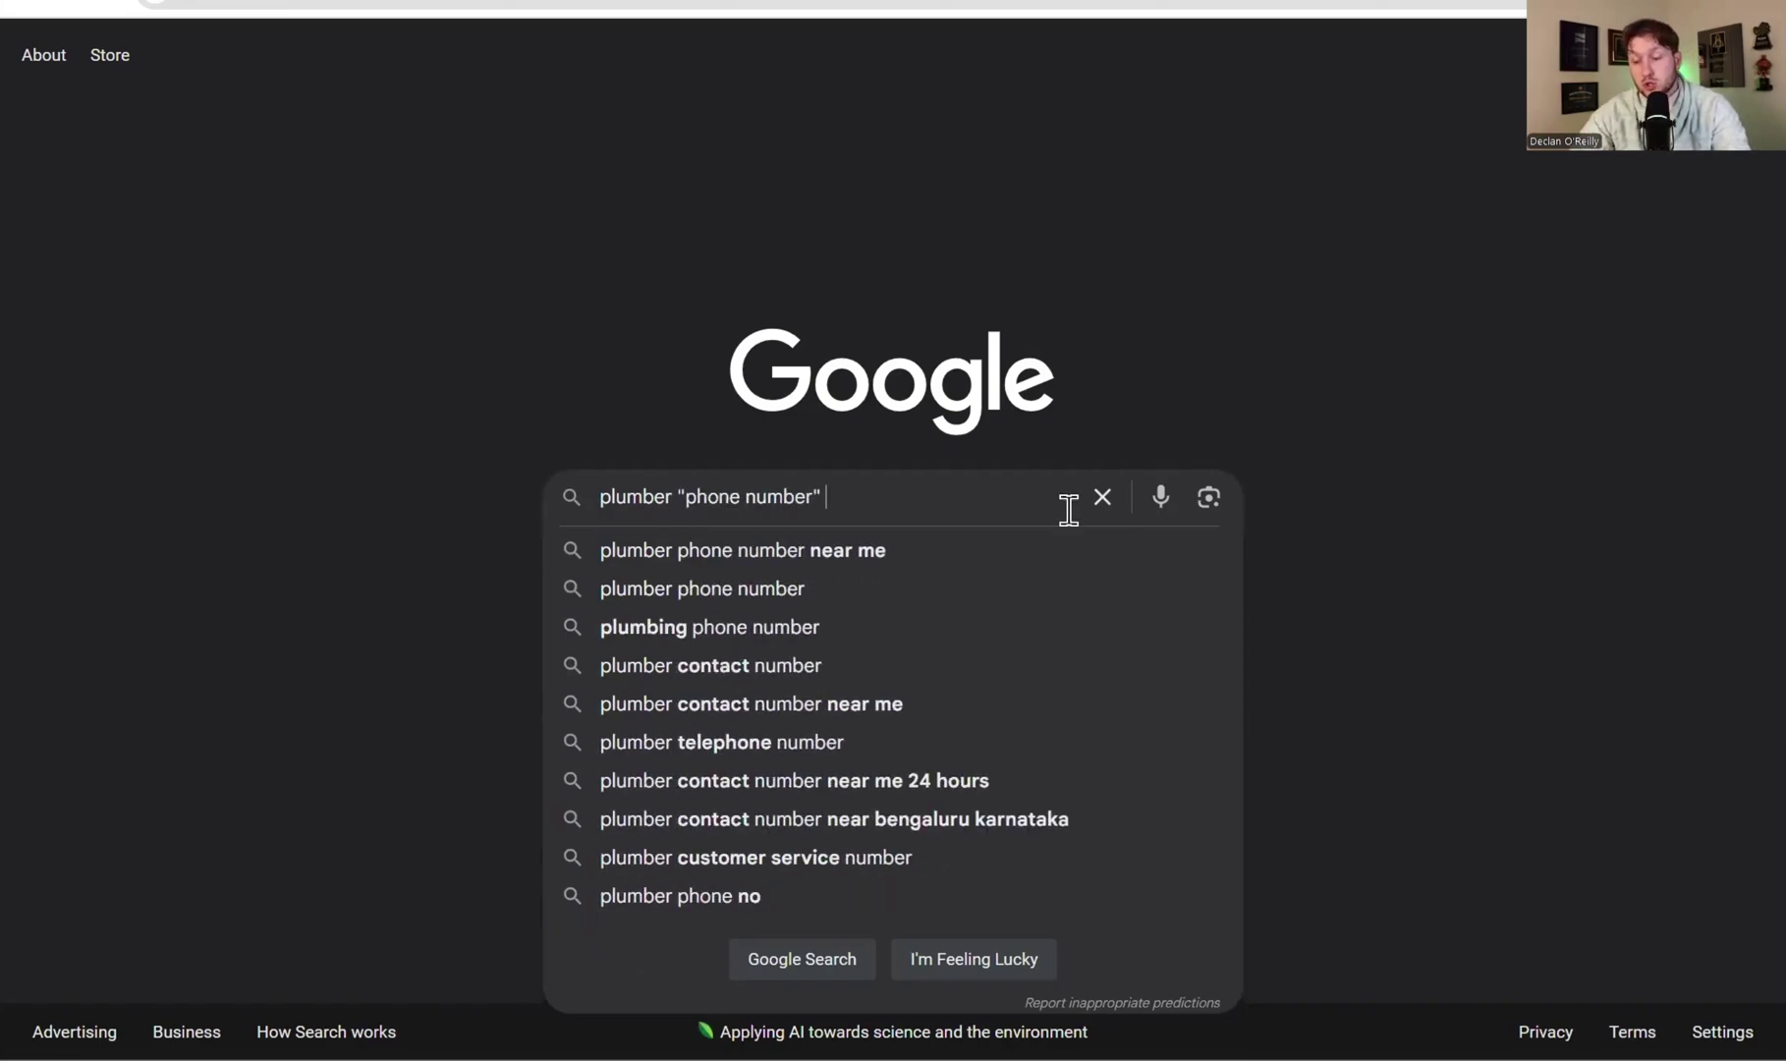
{"action": "key", "text": "Return"}
Look through the plumber search results for listings that show business names and phone numbers
{"action": "scroll", "coordinate": [972, 528], "scroll_direction": "down", "scroll_amount": 12}
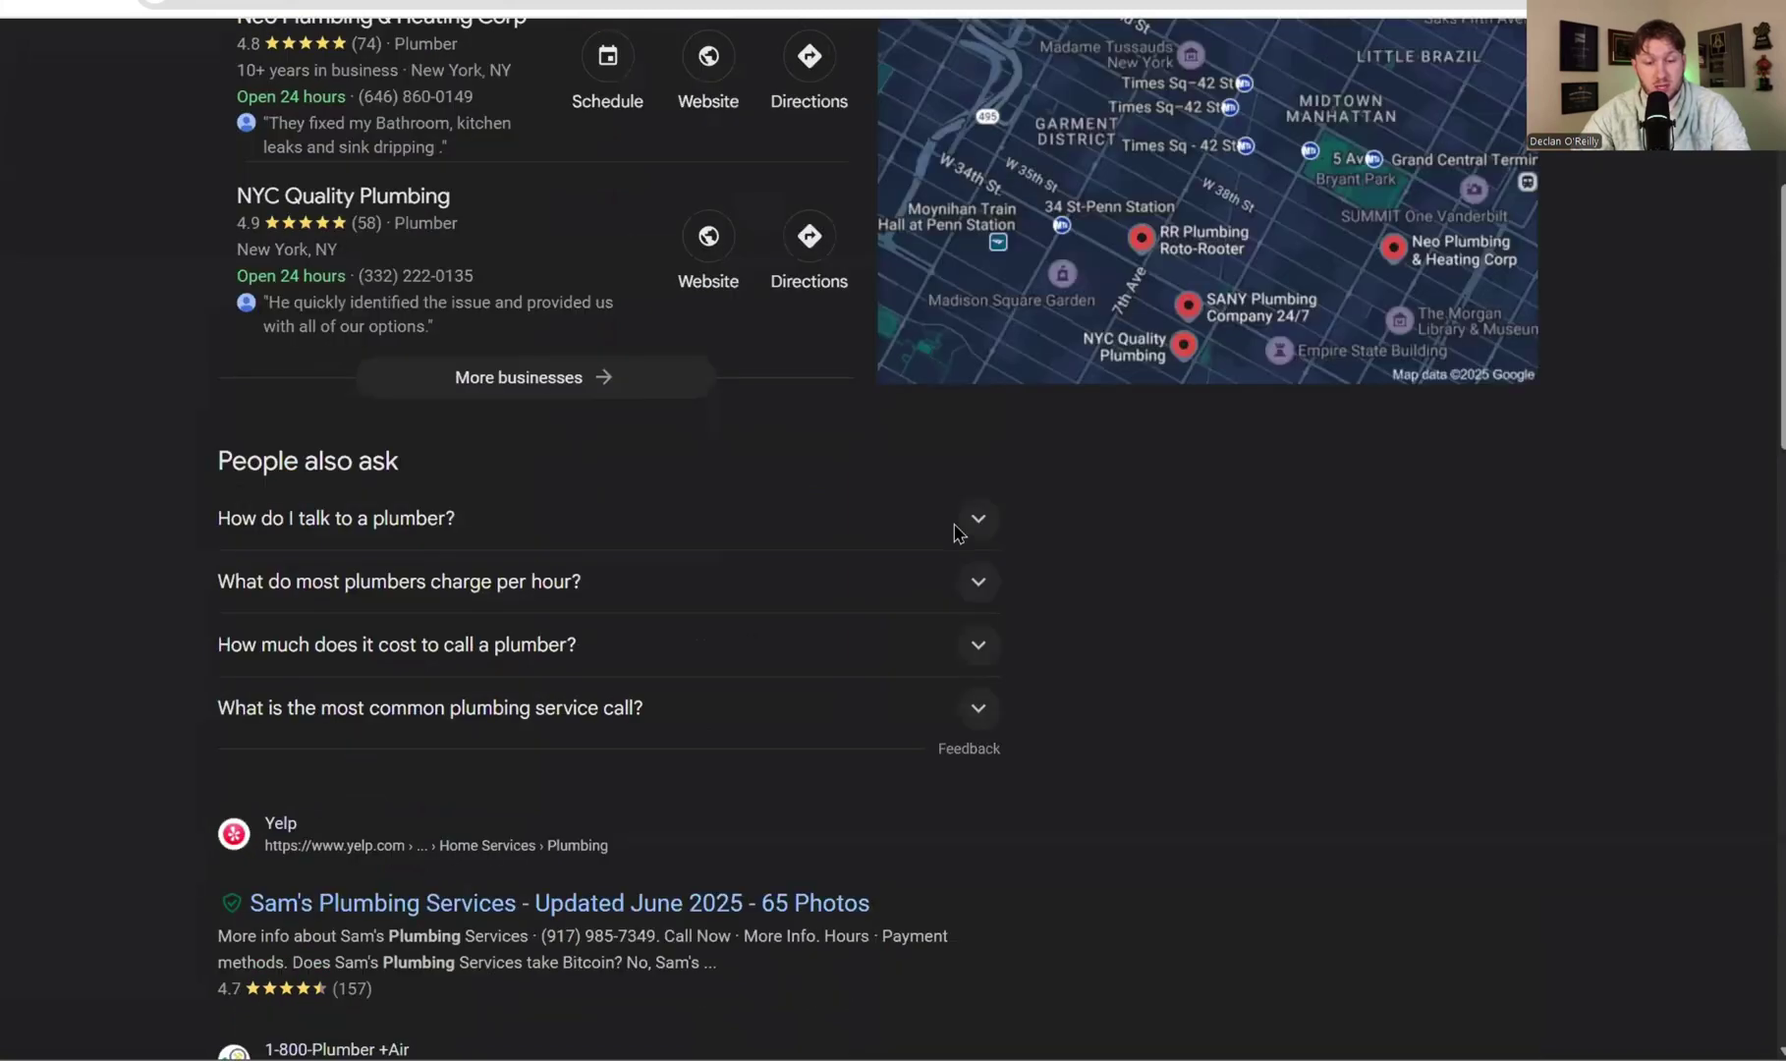
{"action": "scroll", "coordinate": [958, 534], "scroll_direction": "down", "scroll_amount": 5}
{"action": "scroll", "coordinate": [589, 491], "scroll_direction": "up", "scroll_amount": 19}
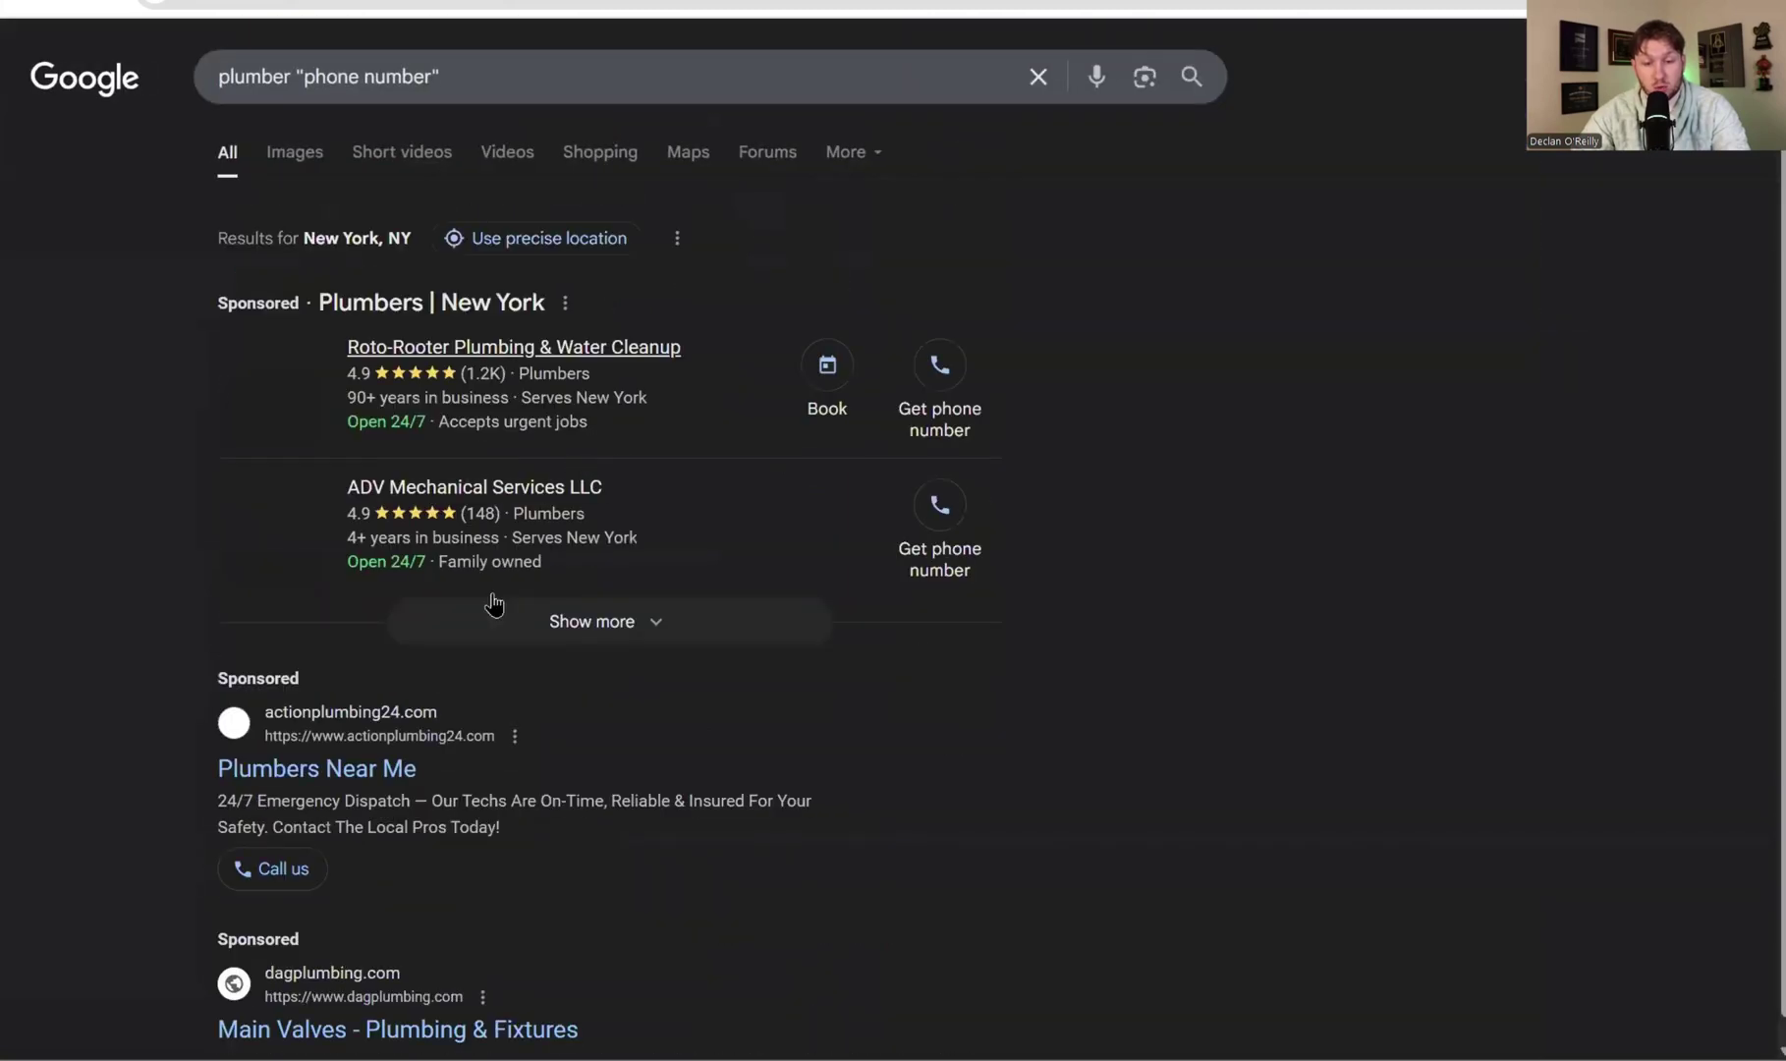
{"action": "scroll", "coordinate": [442, 600], "scroll_direction": "down", "scroll_amount": 10}
{"action": "scroll", "coordinate": [559, 638], "scroll_direction": "down", "scroll_amount": 10}
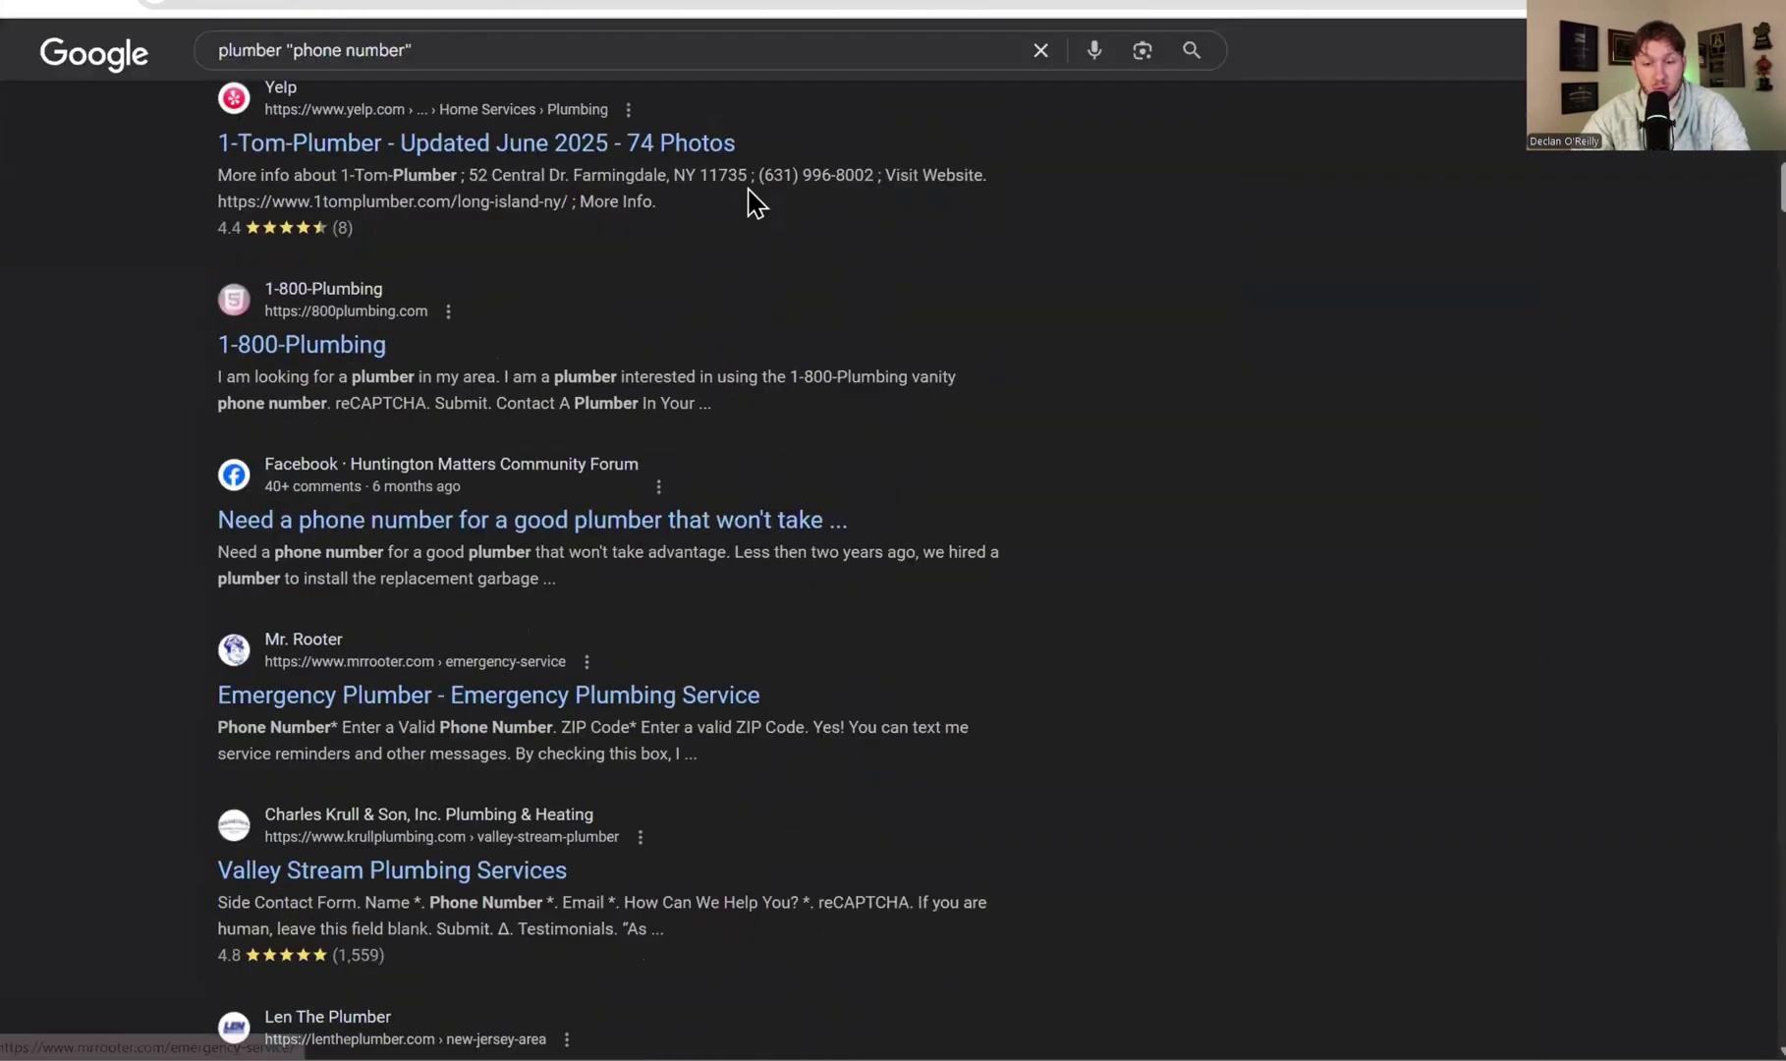
{"action": "scroll", "coordinate": [636, 519], "scroll_direction": "down", "scroll_amount": 3}
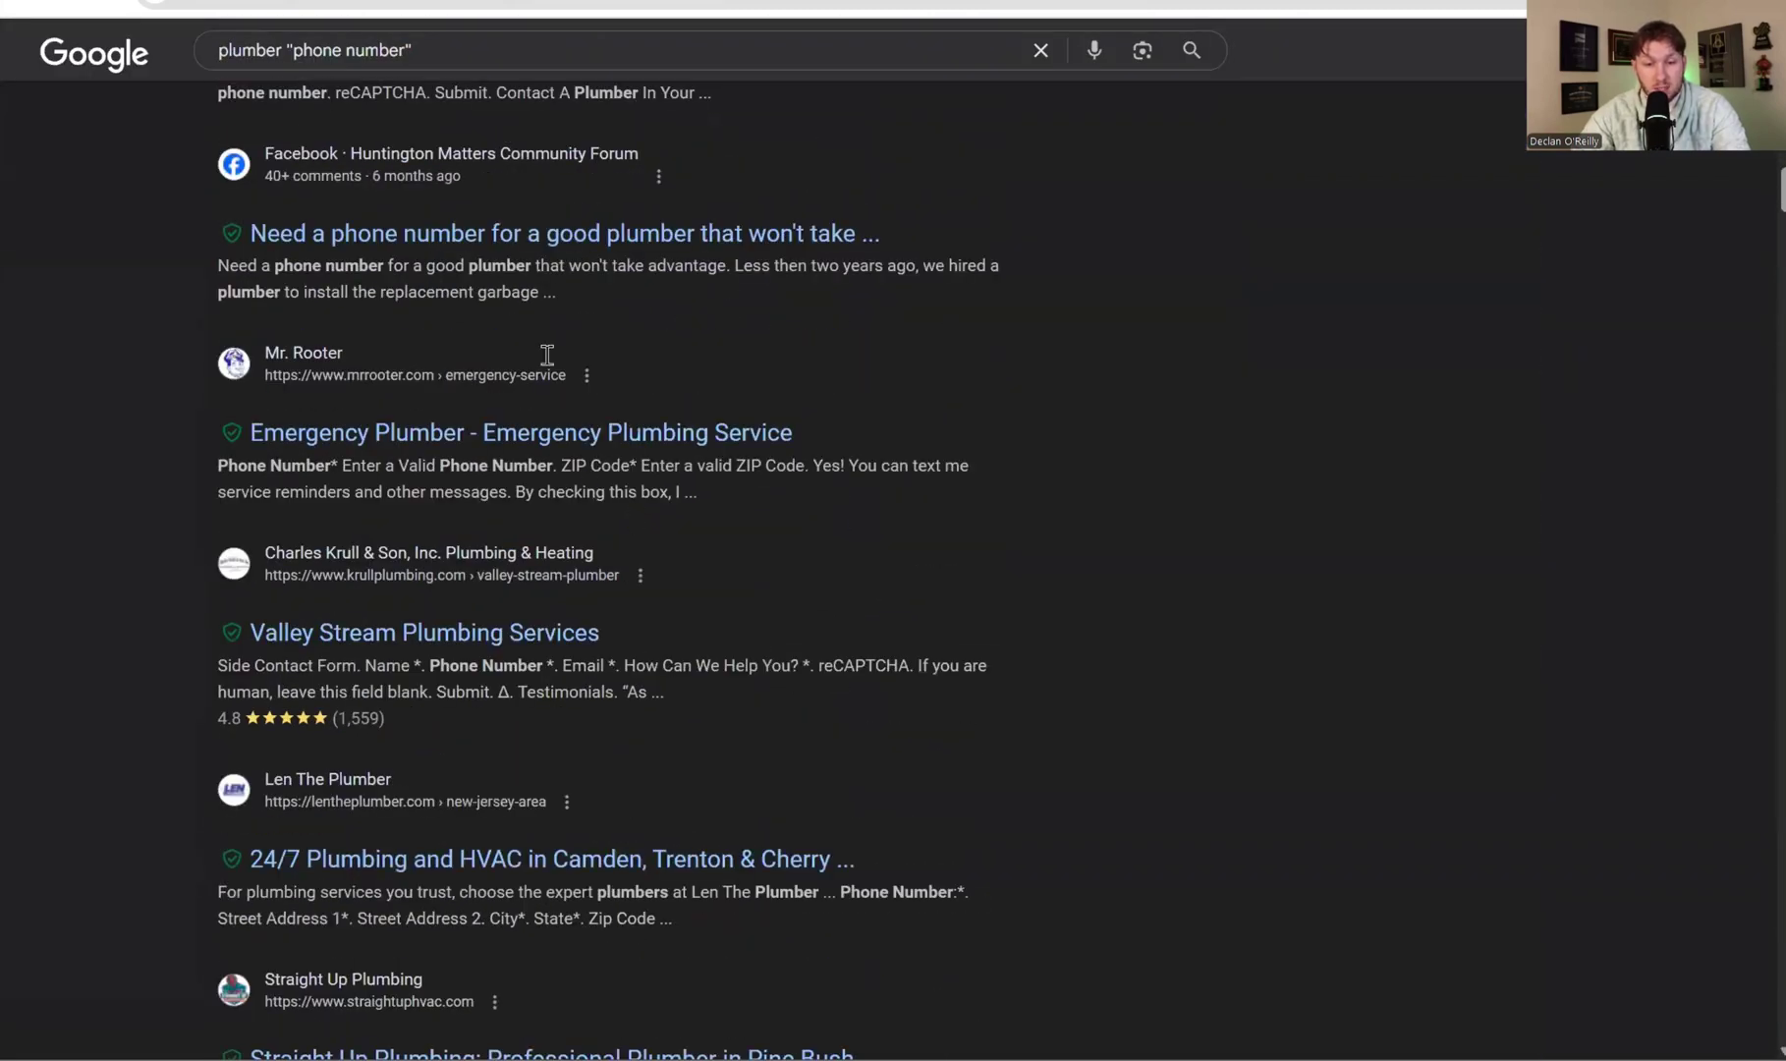
{"action": "scroll", "coordinate": [662, 501], "scroll_direction": "down", "scroll_amount": 4}
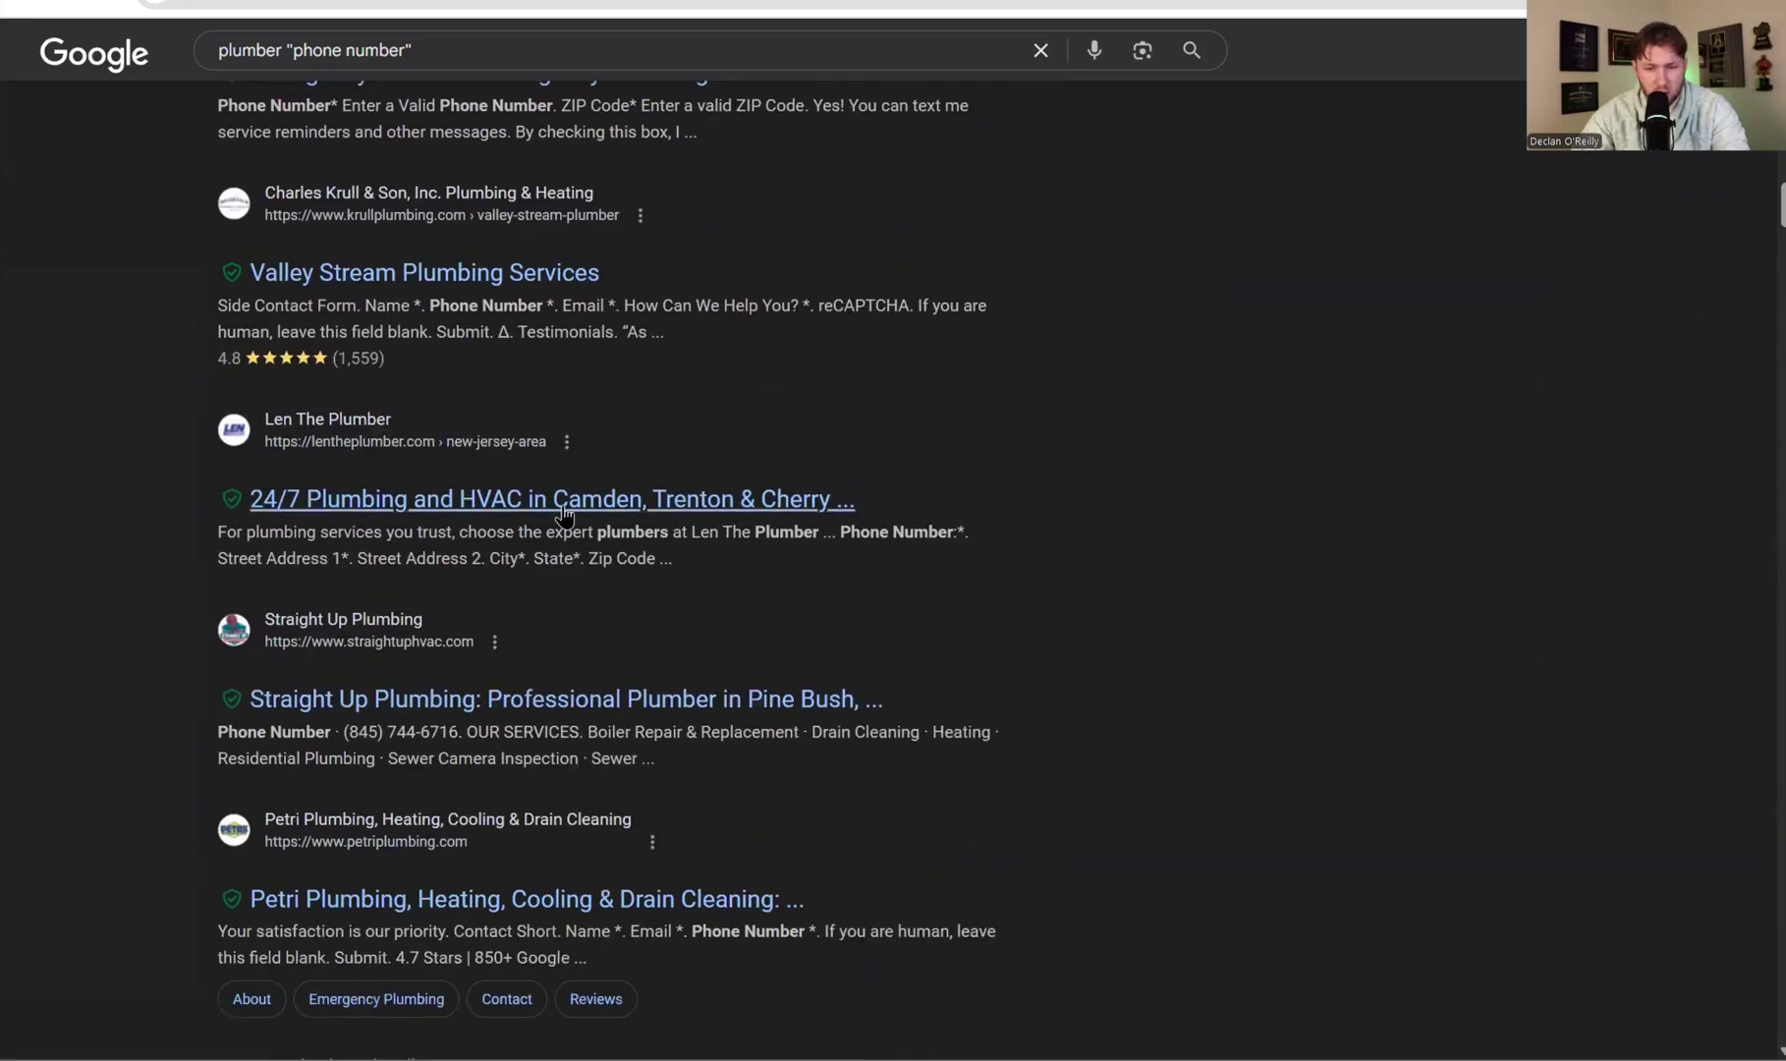
{"action": "scroll", "coordinate": [437, 413], "scroll_direction": "down", "scroll_amount": 7}
{"action": "scroll", "coordinate": [437, 413], "scroll_direction": "down", "scroll_amount": 4}
{"action": "scroll", "coordinate": [646, 606], "scroll_direction": "up", "scroll_amount": 8}
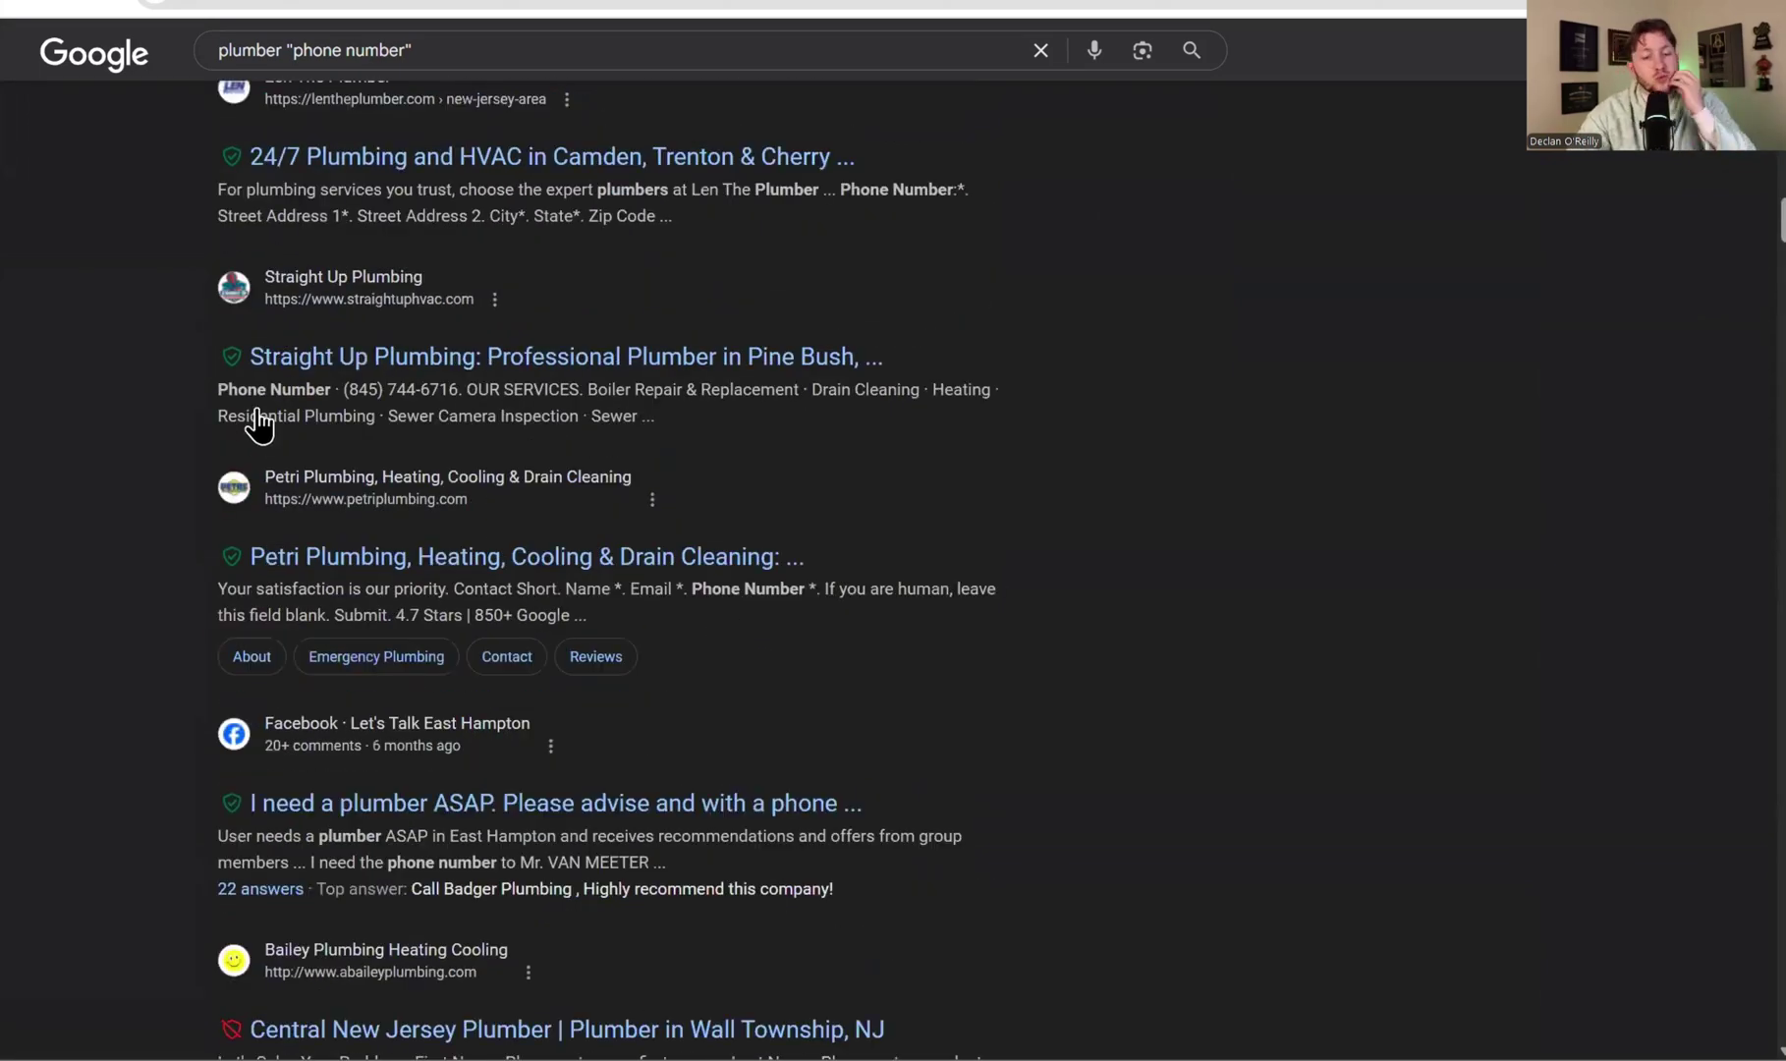
{"action": "scroll", "coordinate": [207, 593], "scroll_direction": "up", "scroll_amount": 17}
{"action": "scroll", "coordinate": [207, 475], "scroll_direction": "down", "scroll_amount": 9}
Select the entire Google results page for plumbers and copy it
{"action": "key", "text": "ctrl+a"}
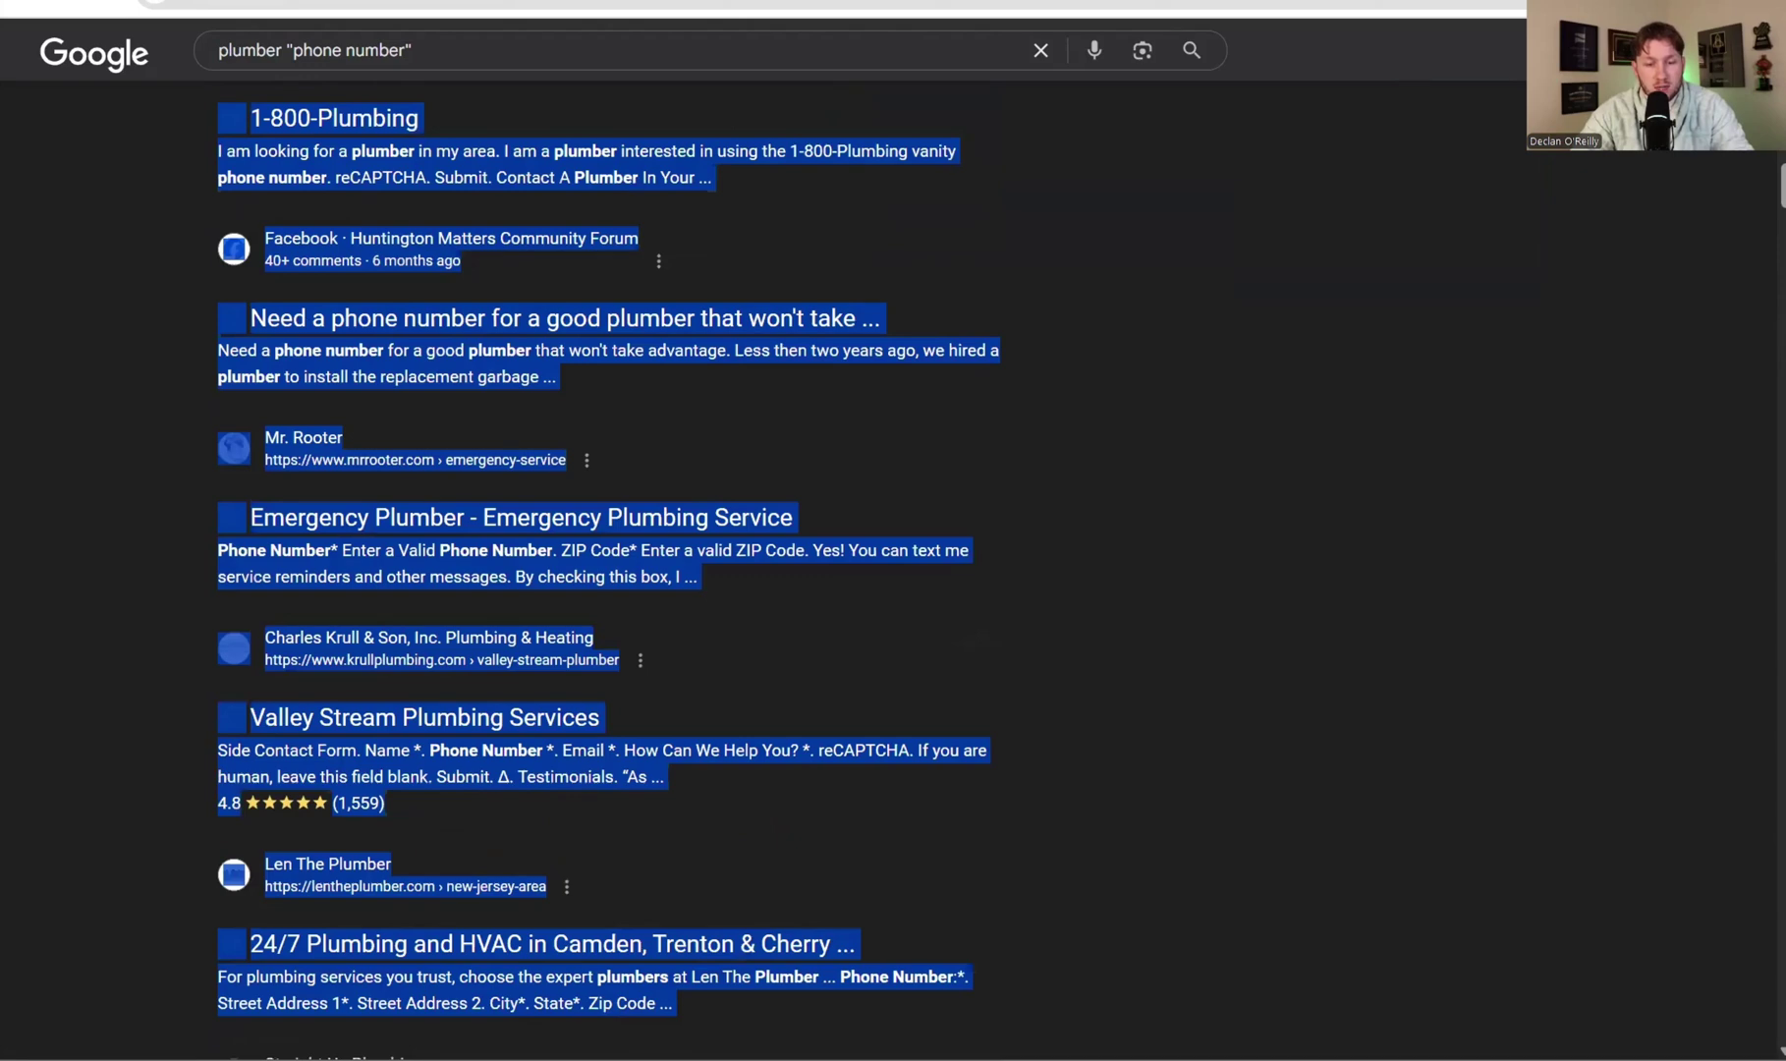
{"action": "scroll", "coordinate": [391, 236], "scroll_direction": "down", "scroll_amount": 15}
{"action": "scroll", "coordinate": [391, 236], "scroll_direction": "down", "scroll_amount": 10}
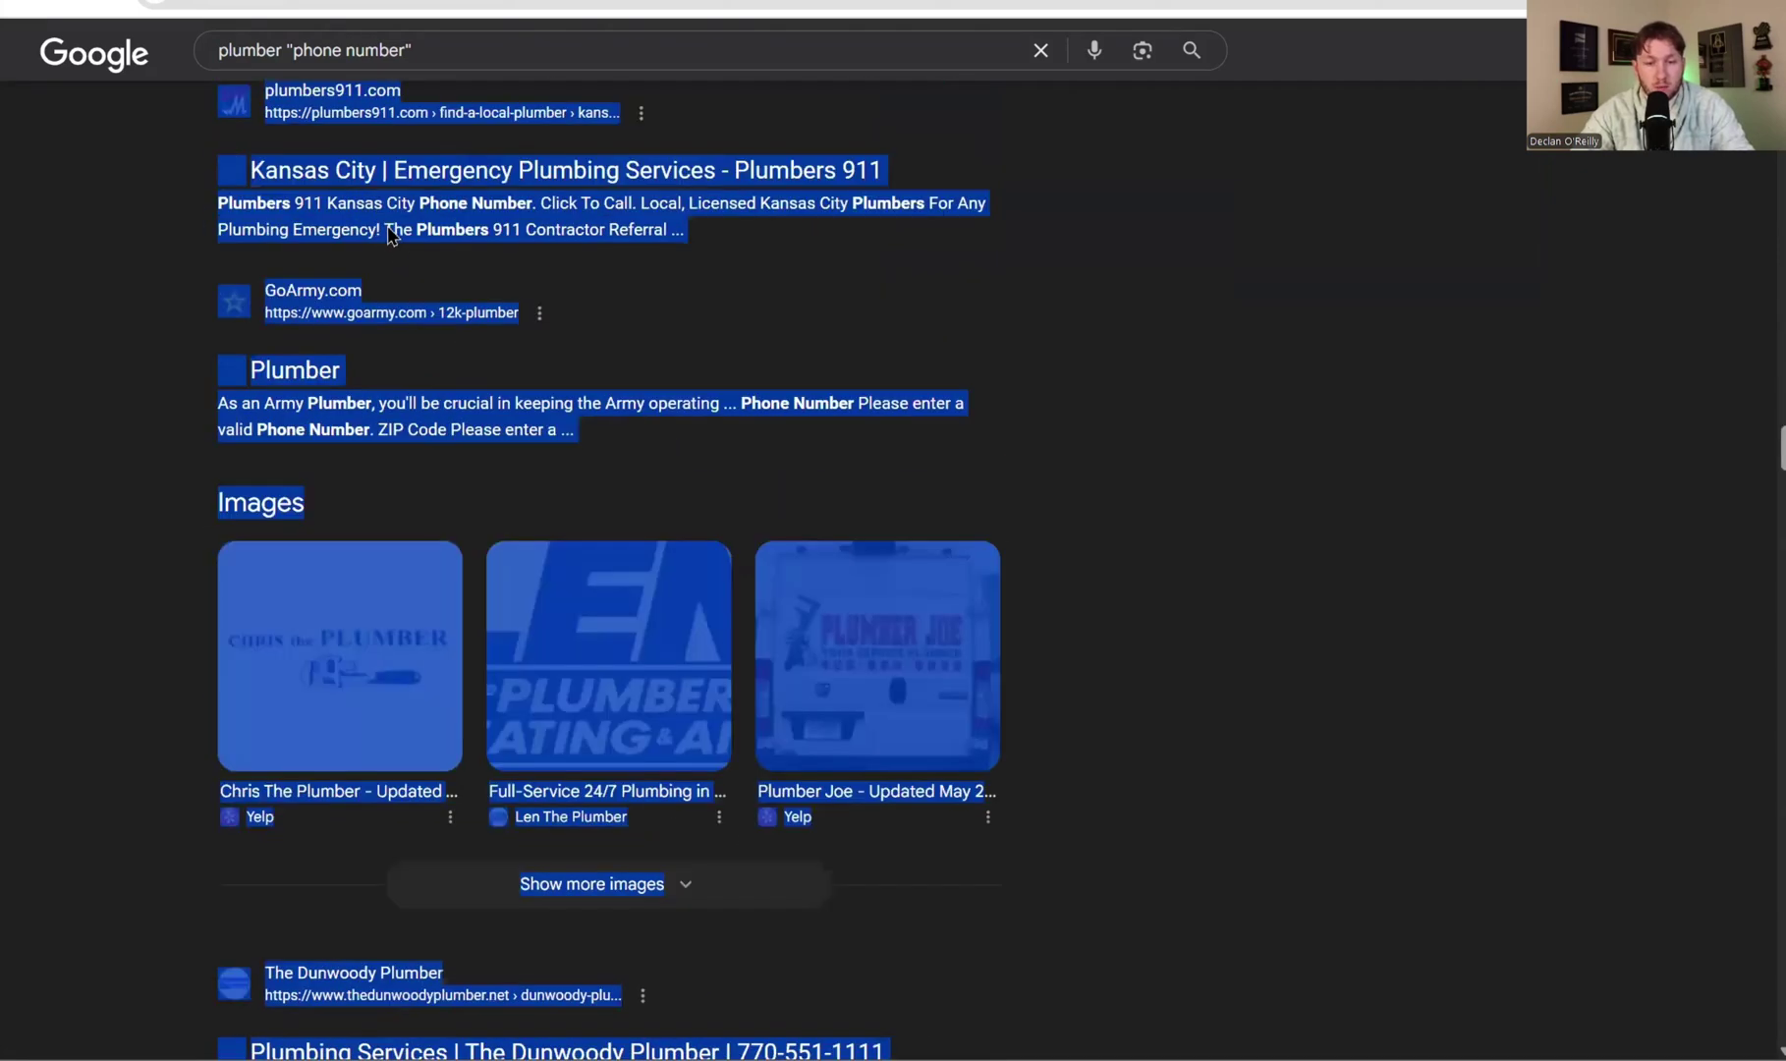
{"action": "right_click", "coordinate": [391, 236]}
{"action": "left_click", "coordinate": [420, 256]}
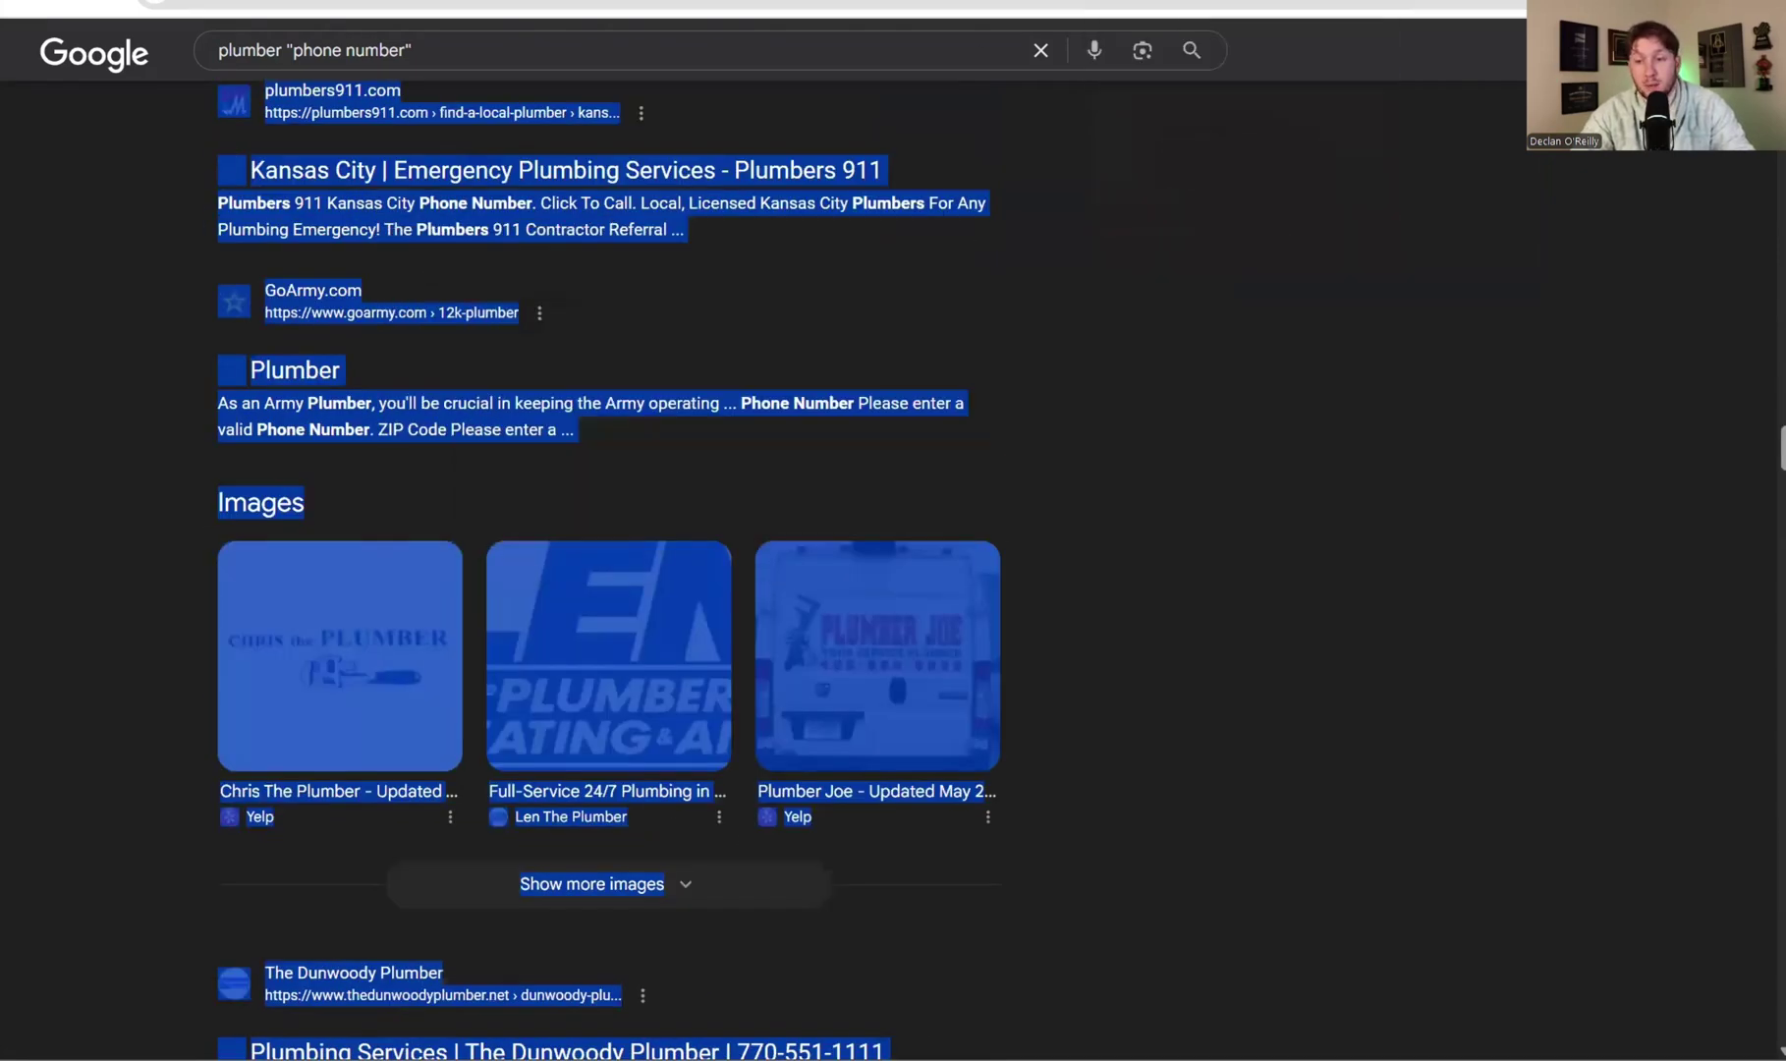
Switch to ChatGPT and submit "please just give me busienss name and phone number." followed by the copied Google results
{"action": "key", "text": "ctrl+Tab"}
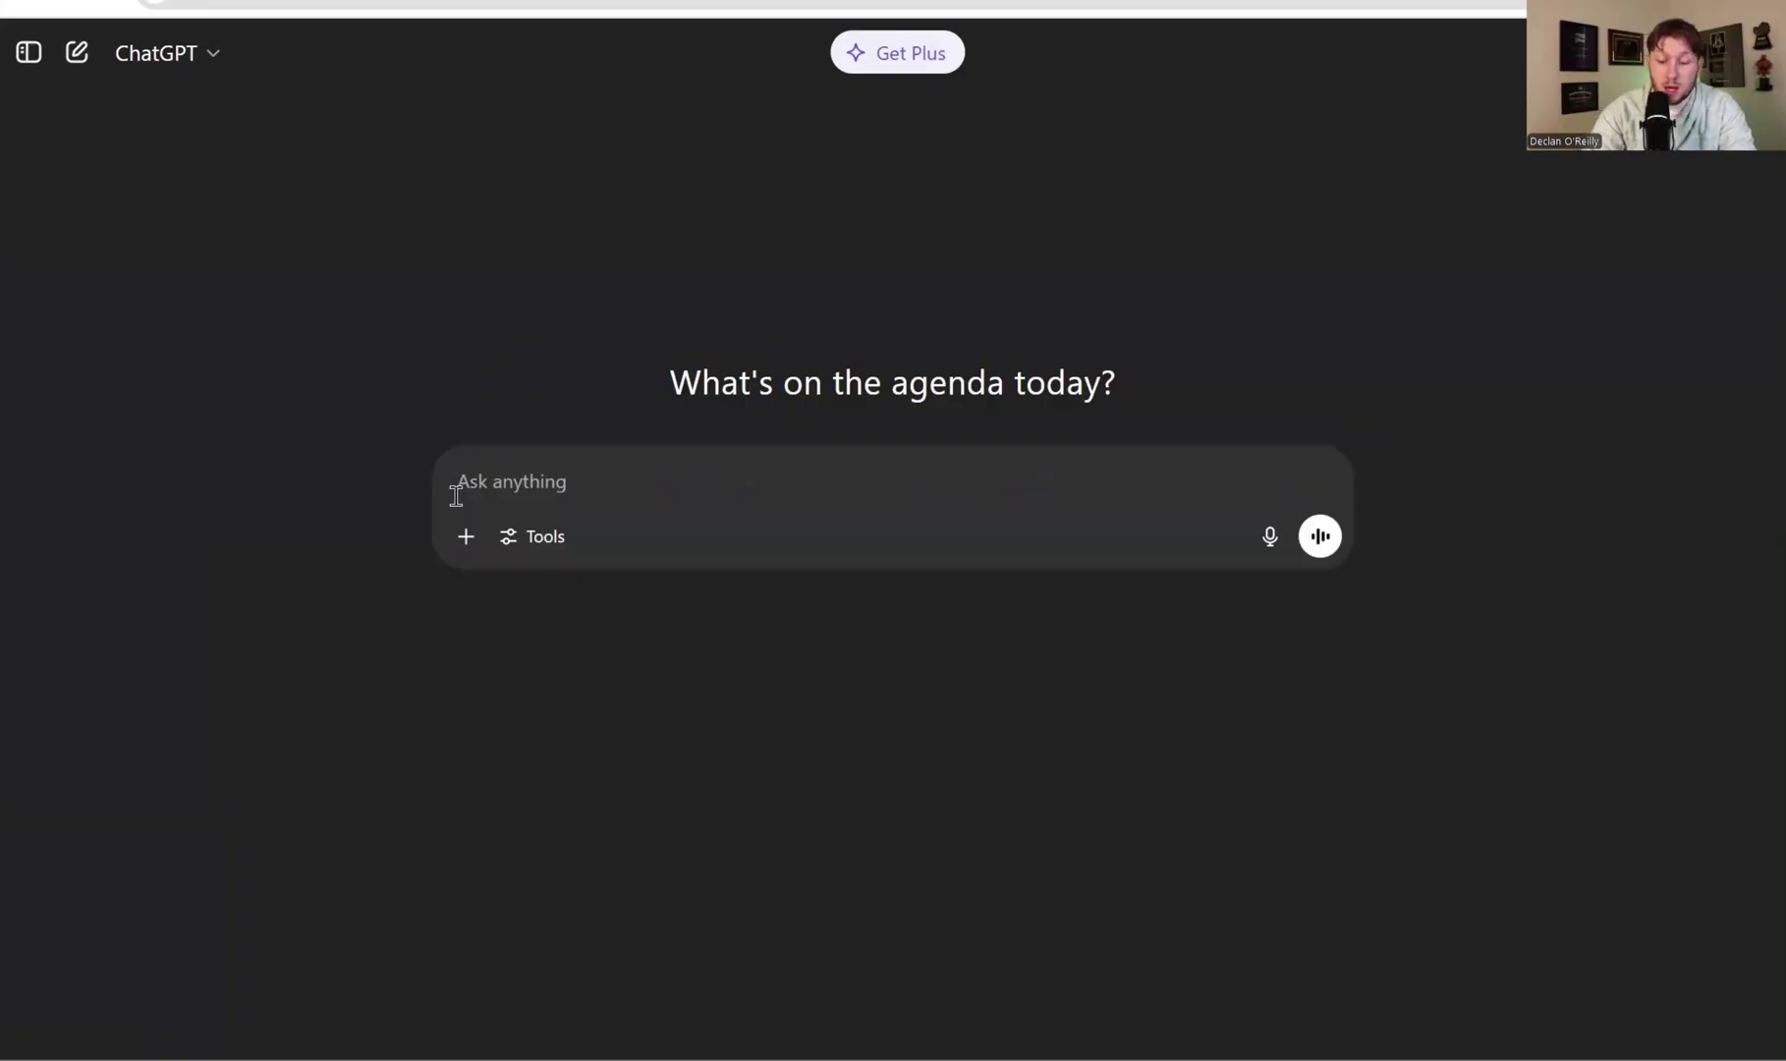
{"action": "type", "text": "please jus"}
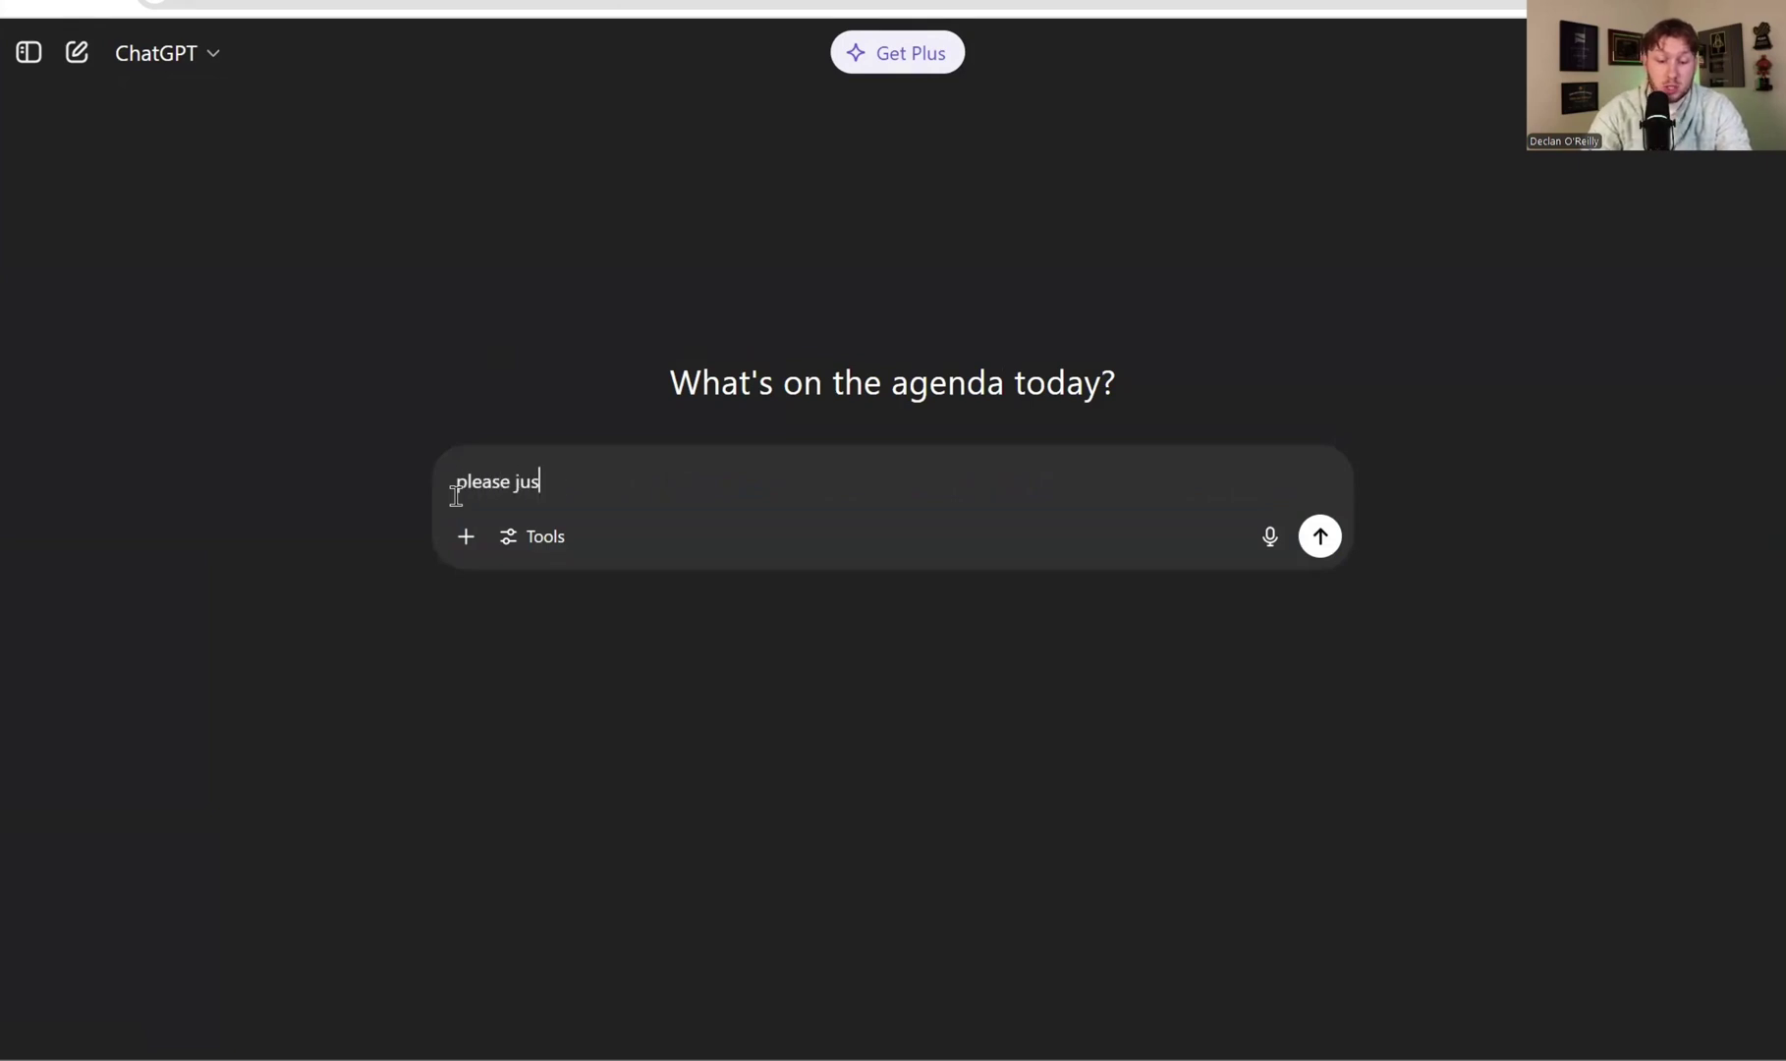
{"action": "type", "text": "t give me busien"}
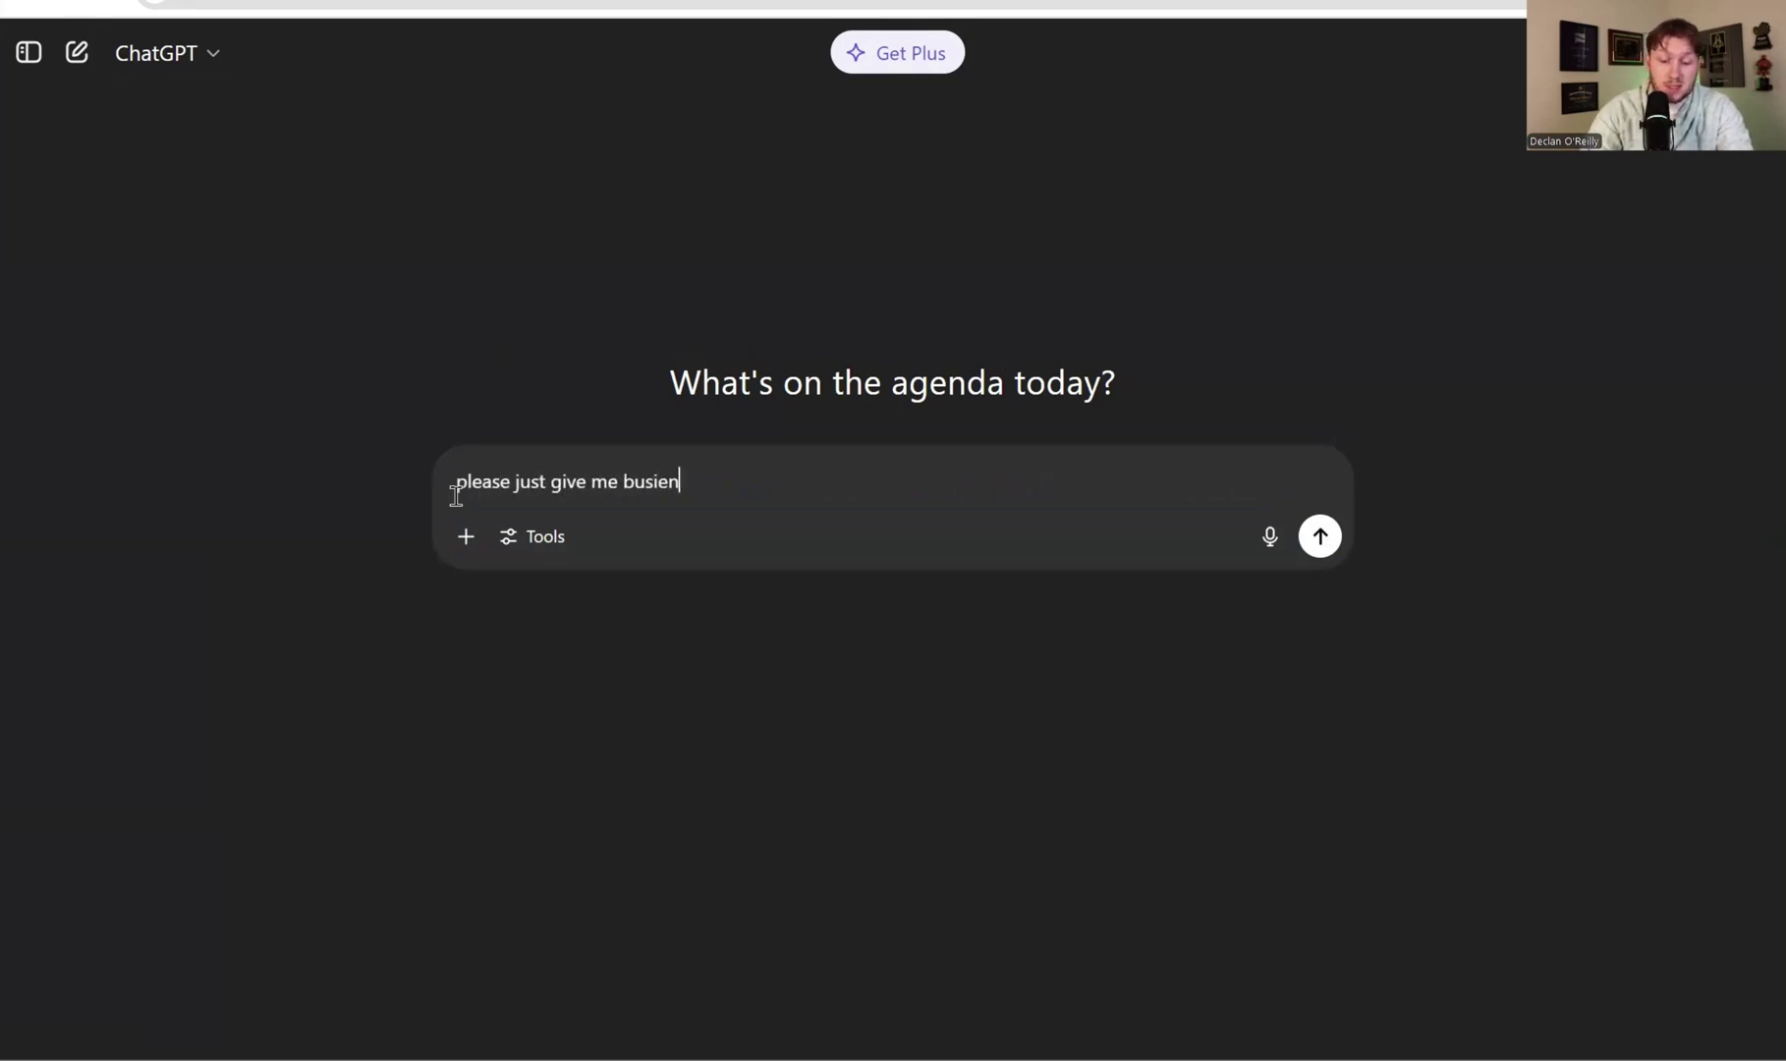
{"action": "type", "text": "ss name and phone n"}
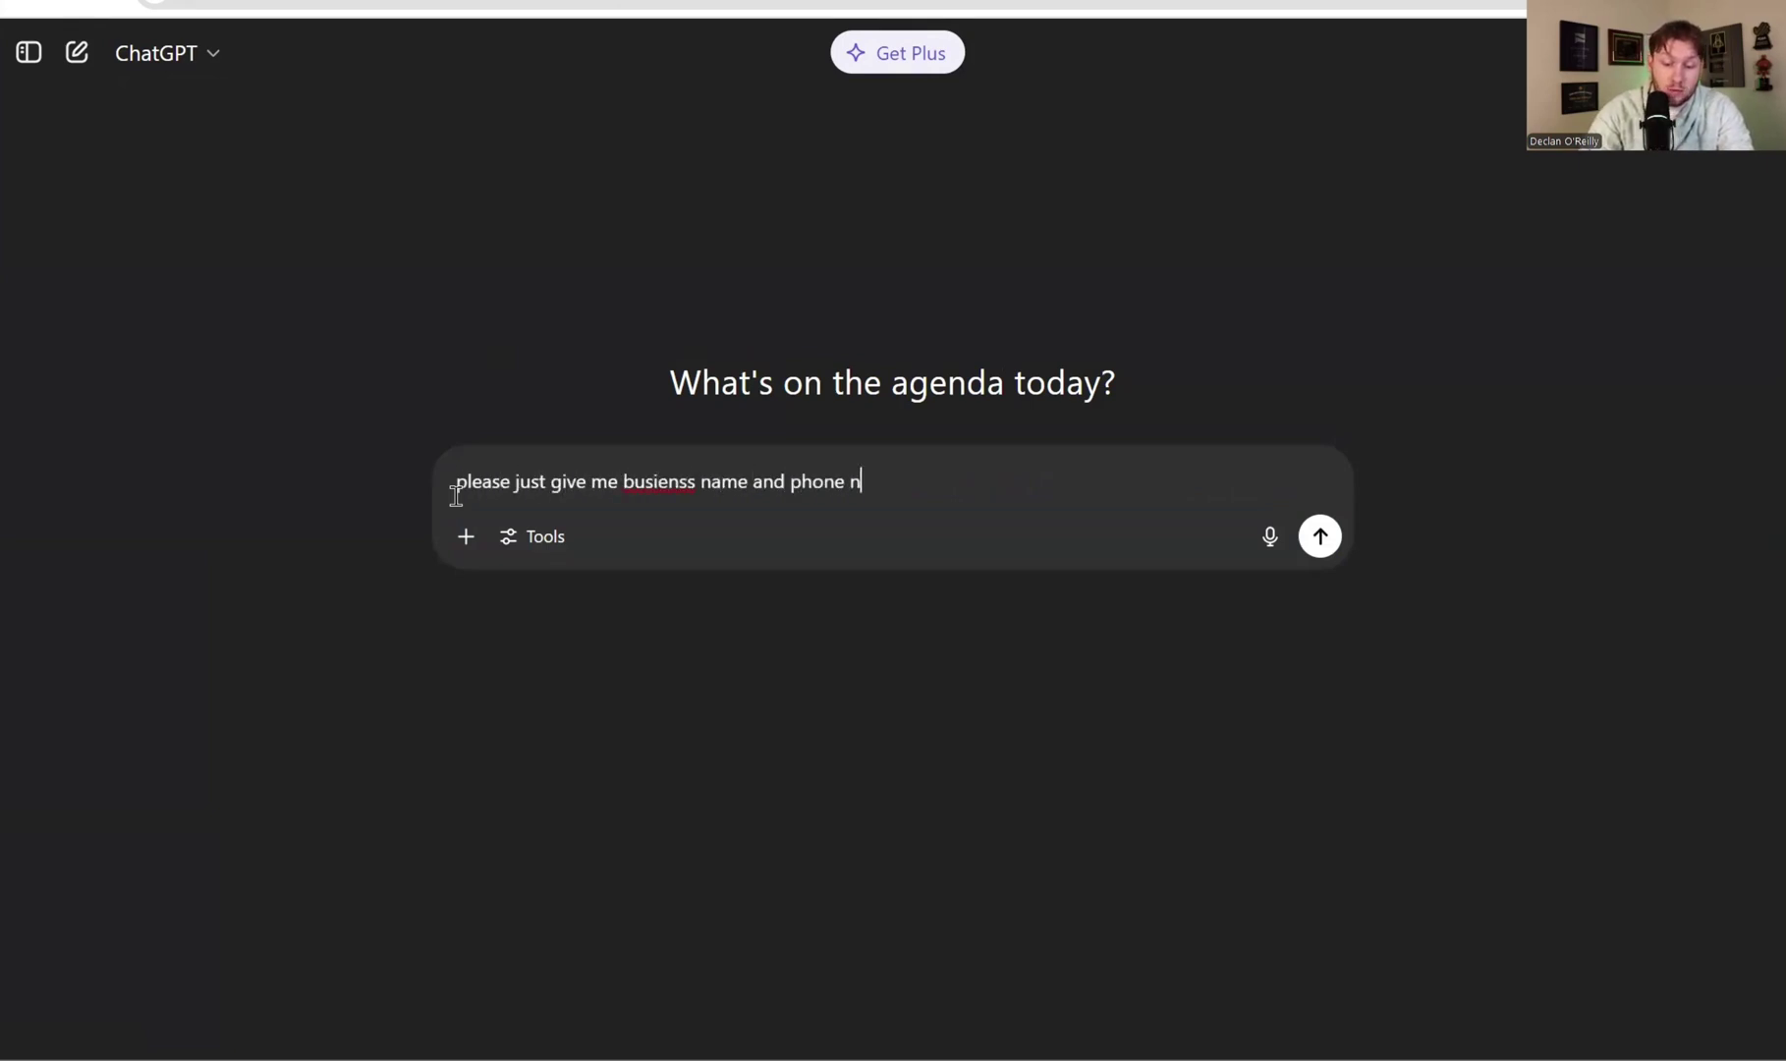
{"action": "type", "text": "umber."}
{"action": "key", "text": "ctrl+v"}
{"action": "key", "text": "Return"}
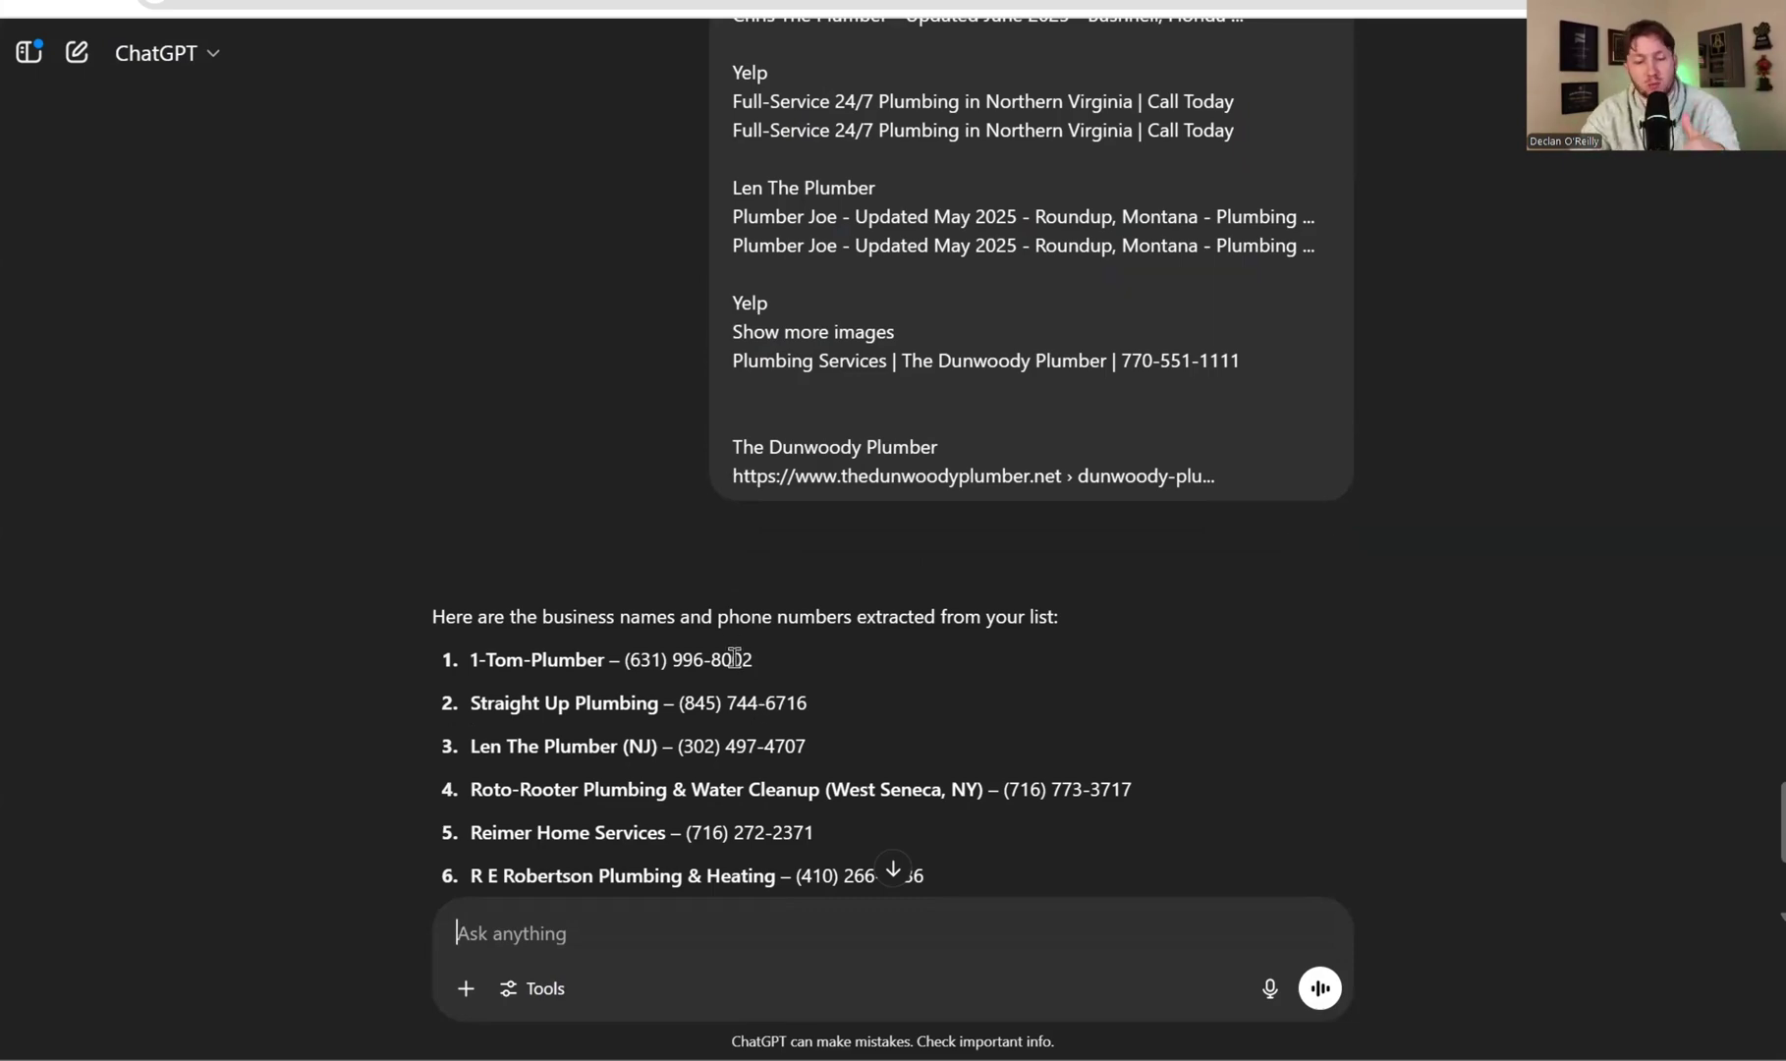
Review ChatGPT's extracted list of business names and phone numbers, and look over the contacts list in HighLevel
{"action": "scroll", "coordinate": [742, 668], "scroll_direction": "up", "scroll_amount": 3}
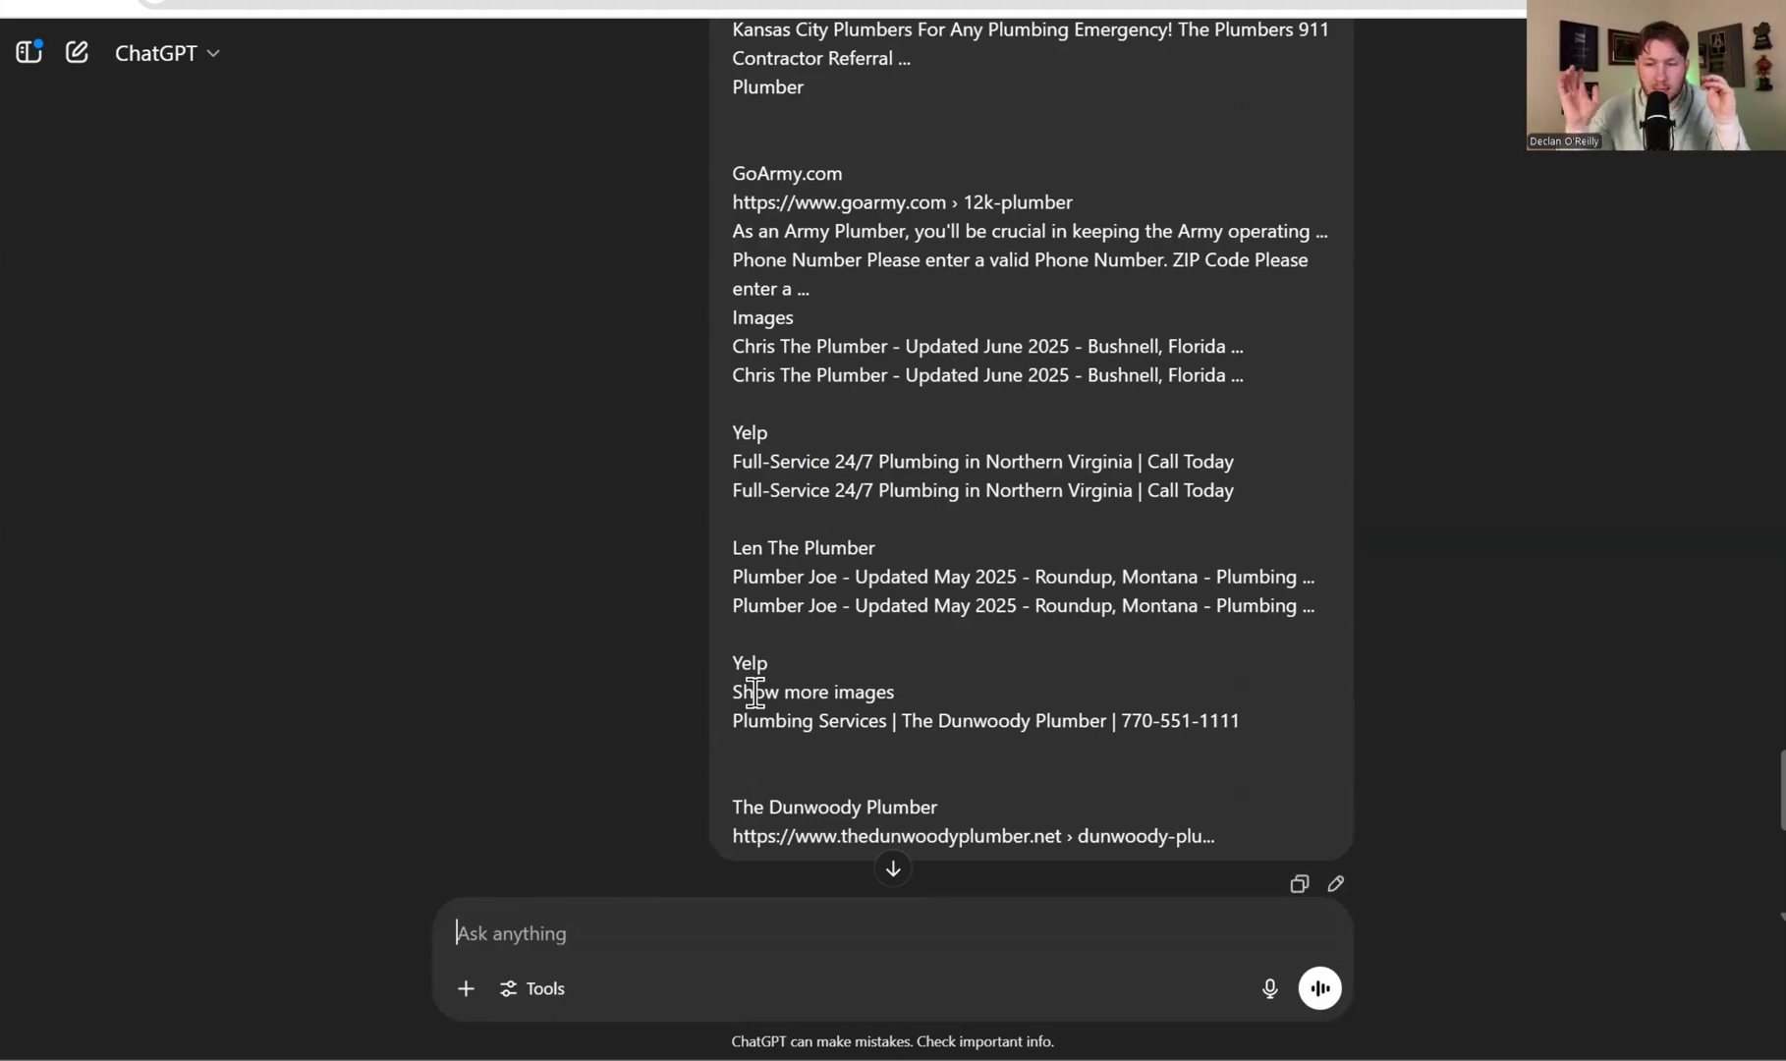
{"action": "scroll", "coordinate": [755, 692], "scroll_direction": "down", "scroll_amount": 6}
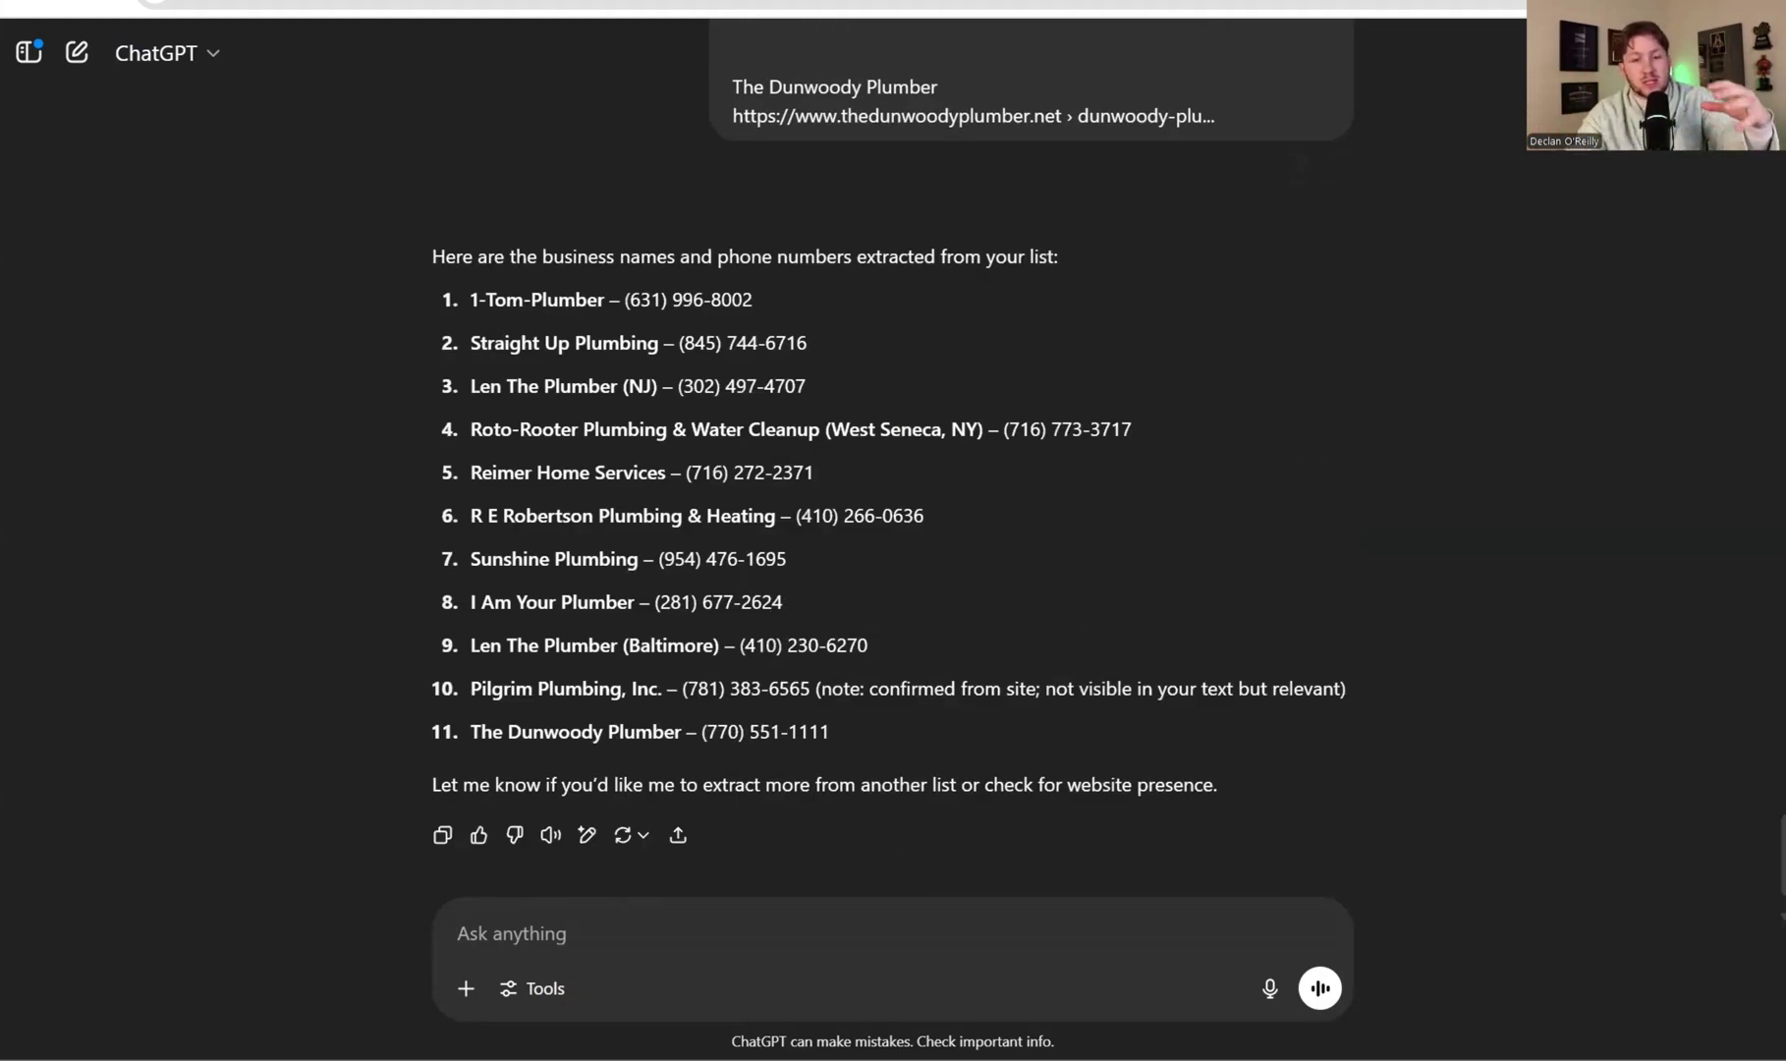
{"action": "key", "text": "ctrl+Tab"}
{"action": "scroll", "coordinate": [678, 506], "scroll_direction": "down", "scroll_amount": 9}
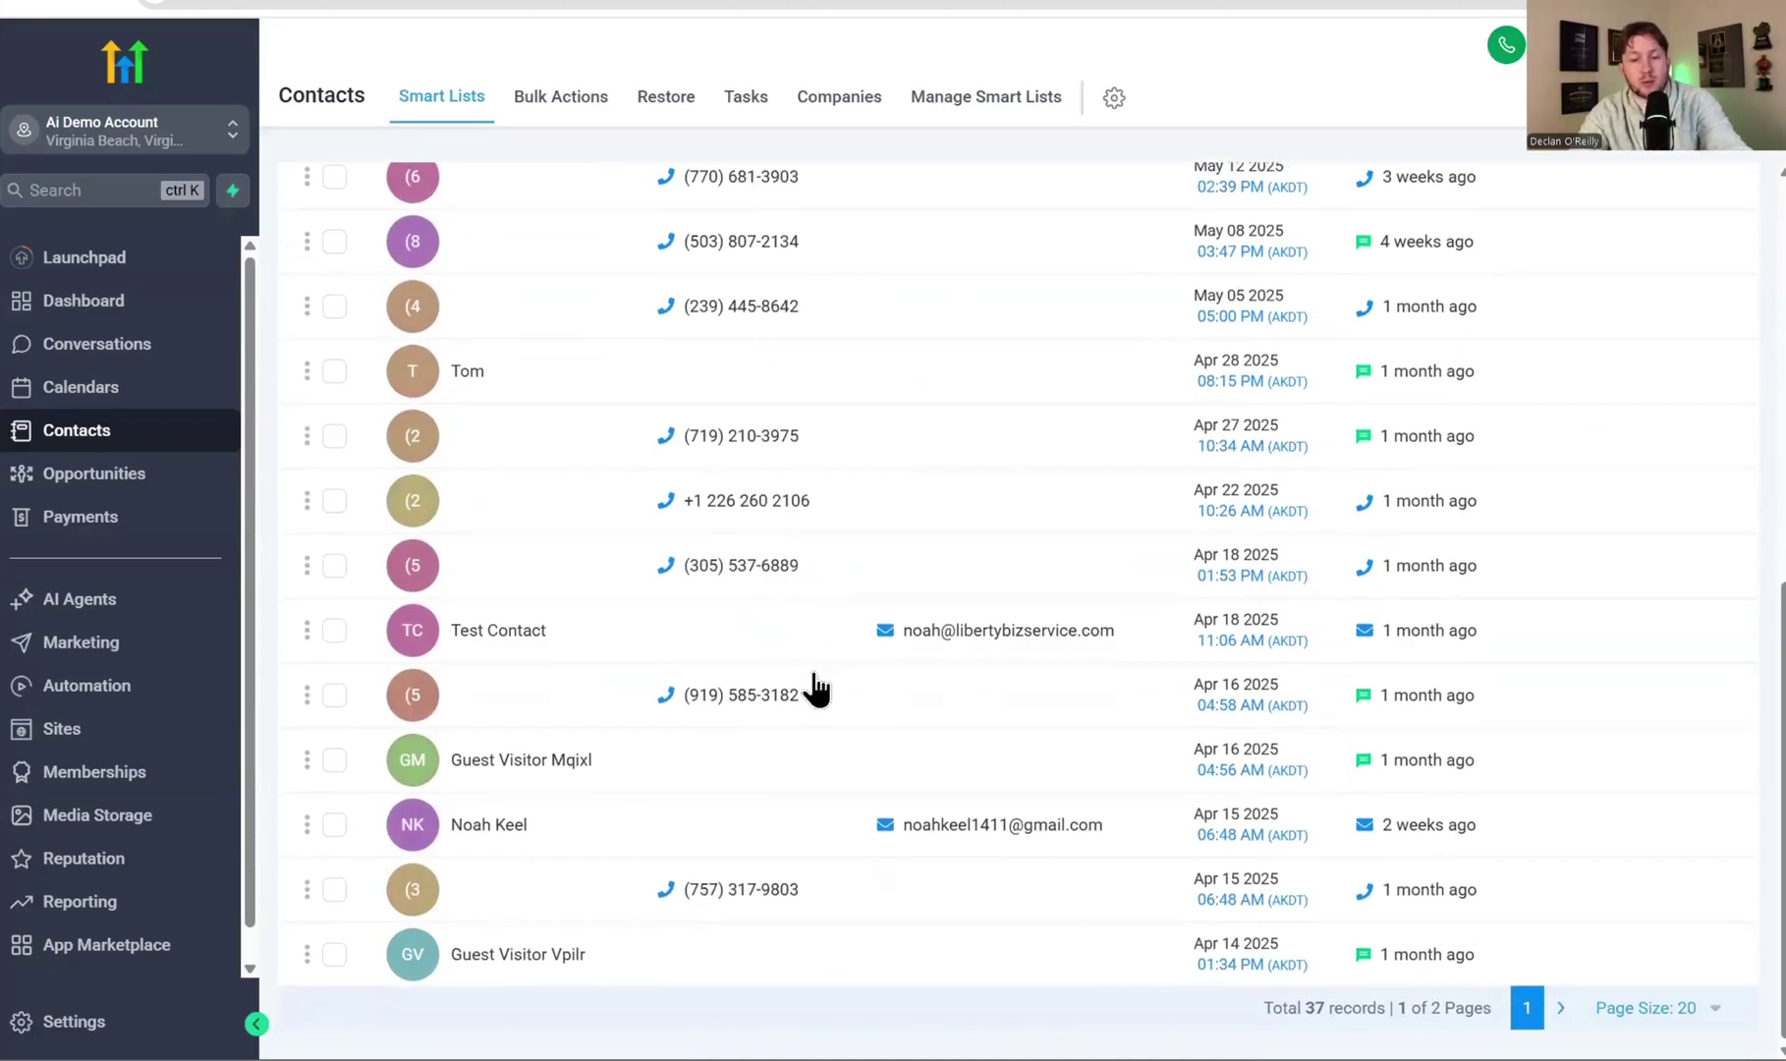
{"action": "scroll", "coordinate": [816, 688], "scroll_direction": "up", "scroll_amount": 10}
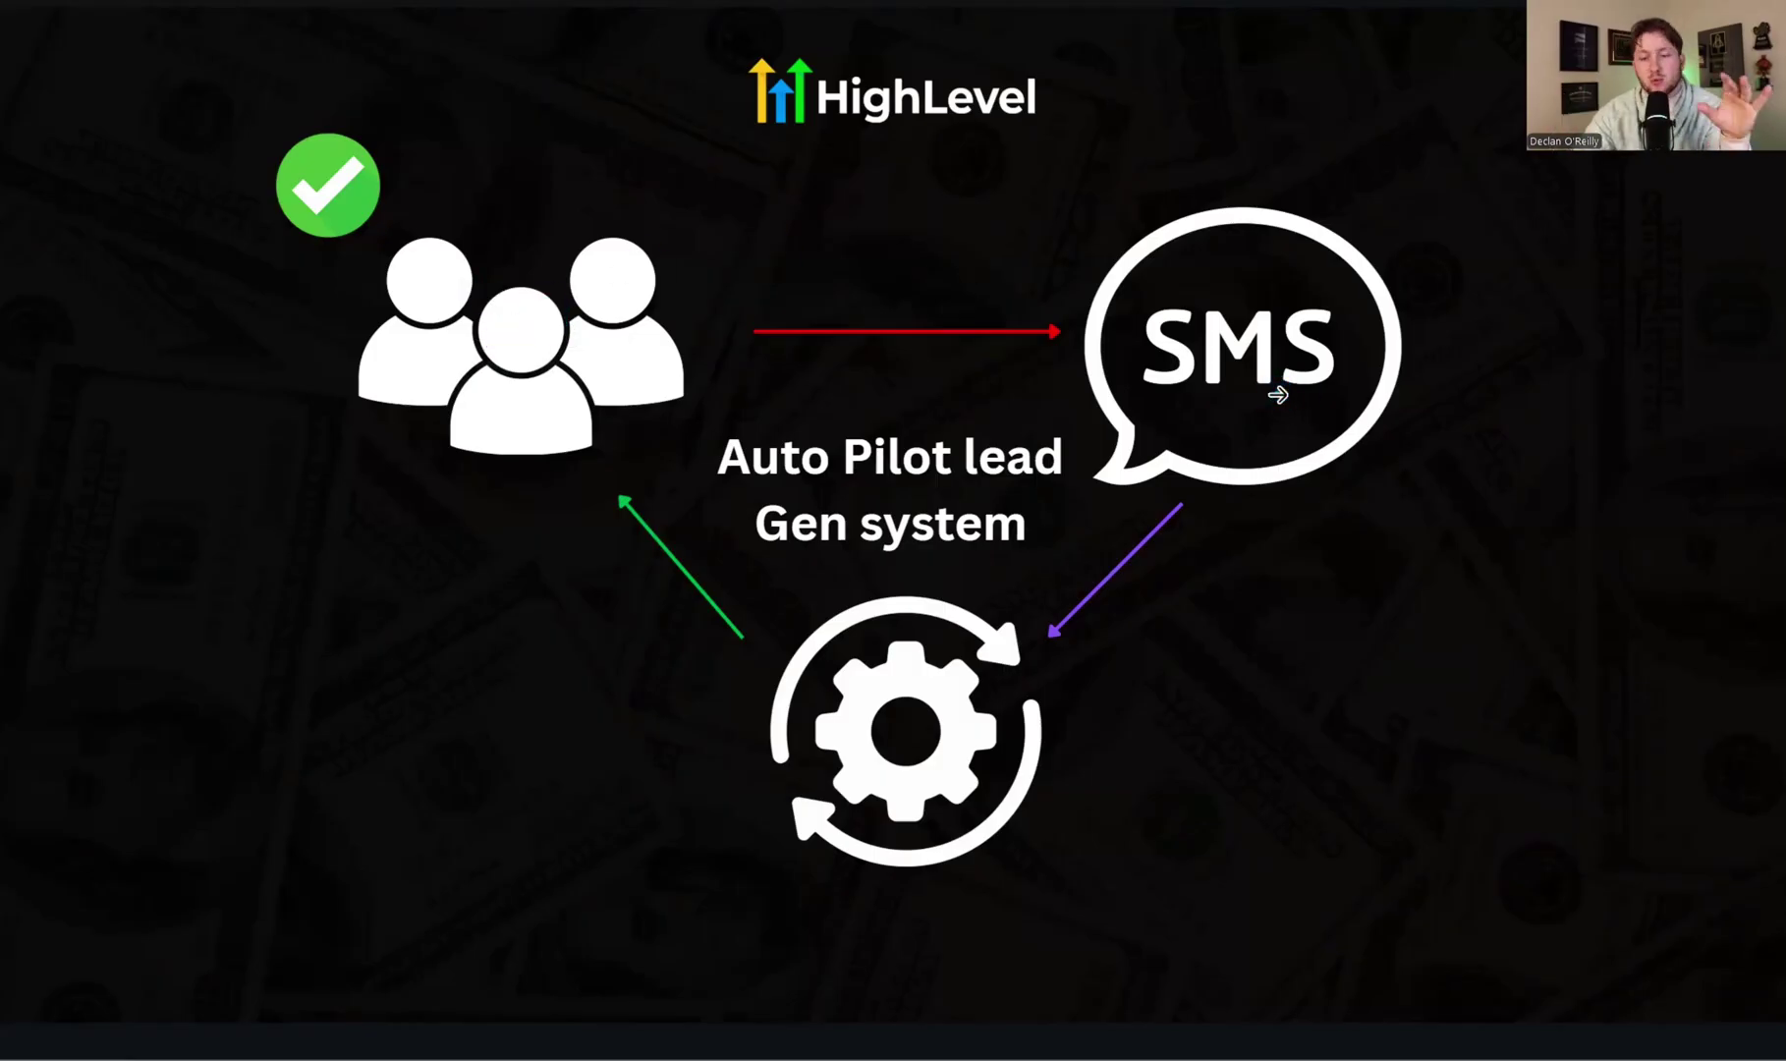
{"action": "left_click", "coordinate": [1349, 414]}
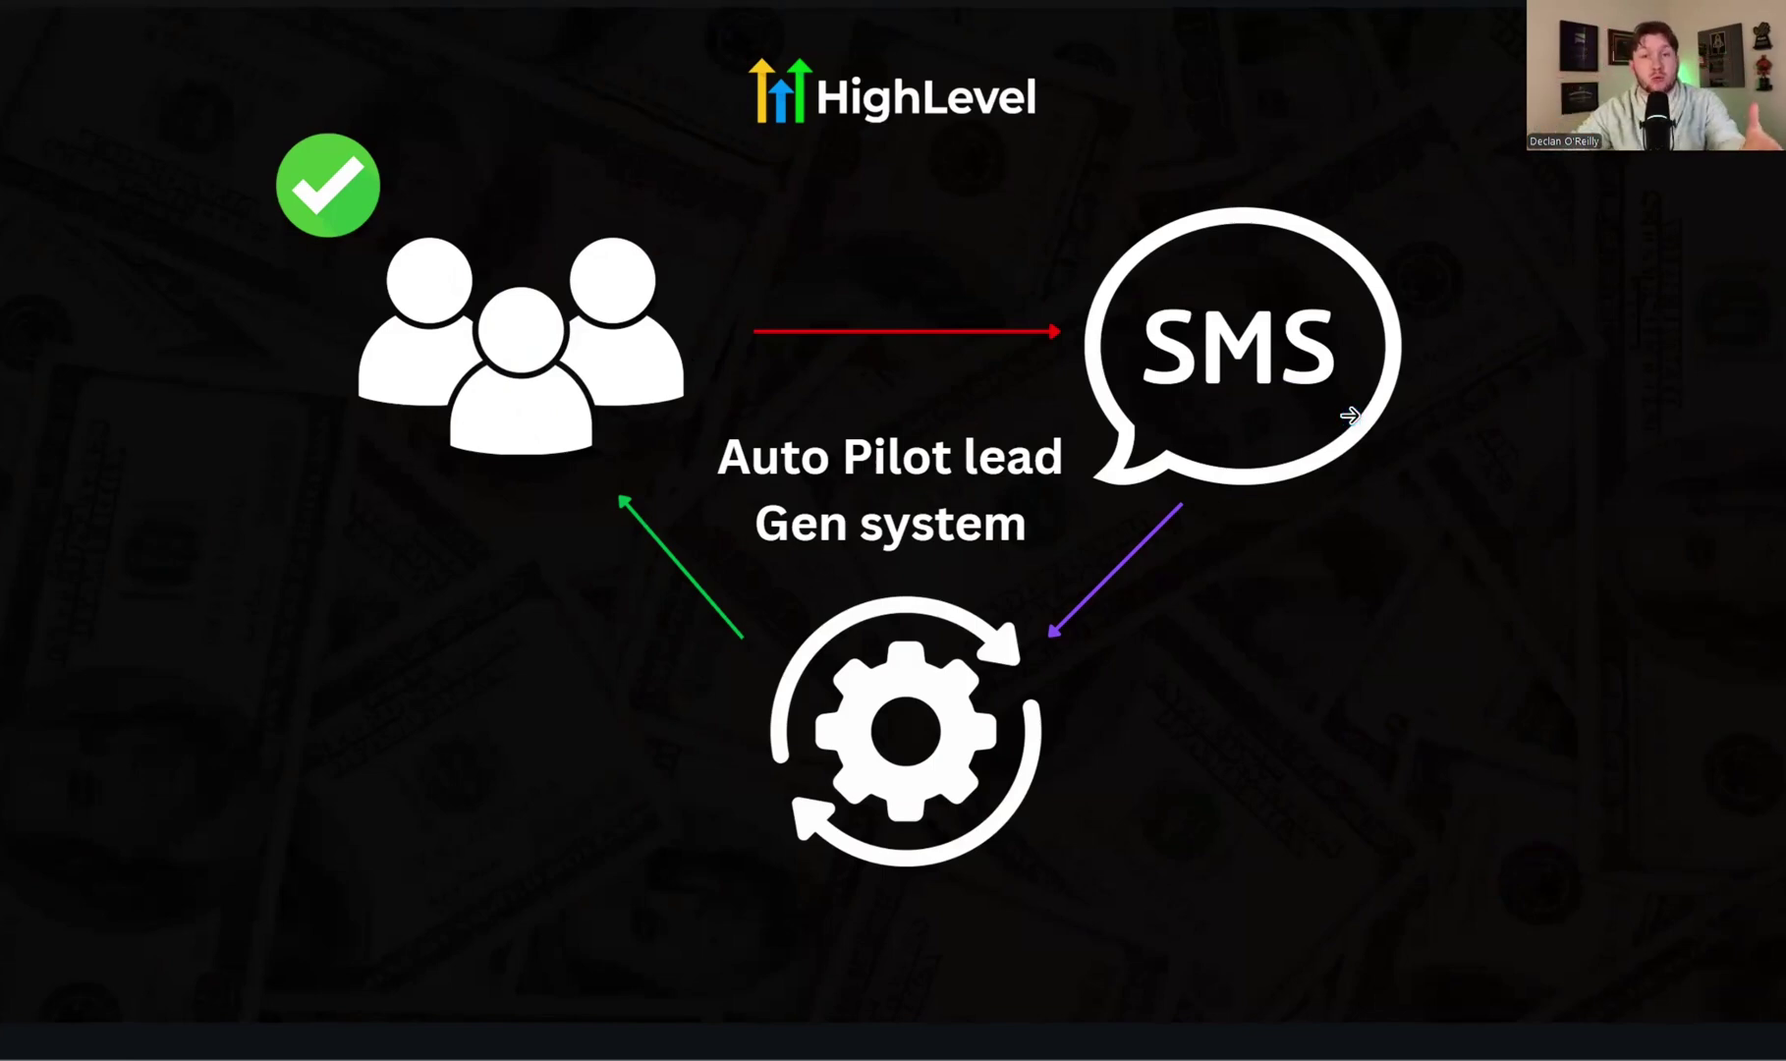
{"action": "mouse_move", "coordinate": [1308, 421]}
{"action": "left_mouse_down"}
{"action": "mouse_move", "coordinate": [1315, 387]}
{"action": "mouse_move", "coordinate": [1256, 368]}
{"action": "mouse_move", "coordinate": [1221, 403]}
{"action": "left_mouse_up"}
{"action": "left_click", "coordinate": [1184, 392]}
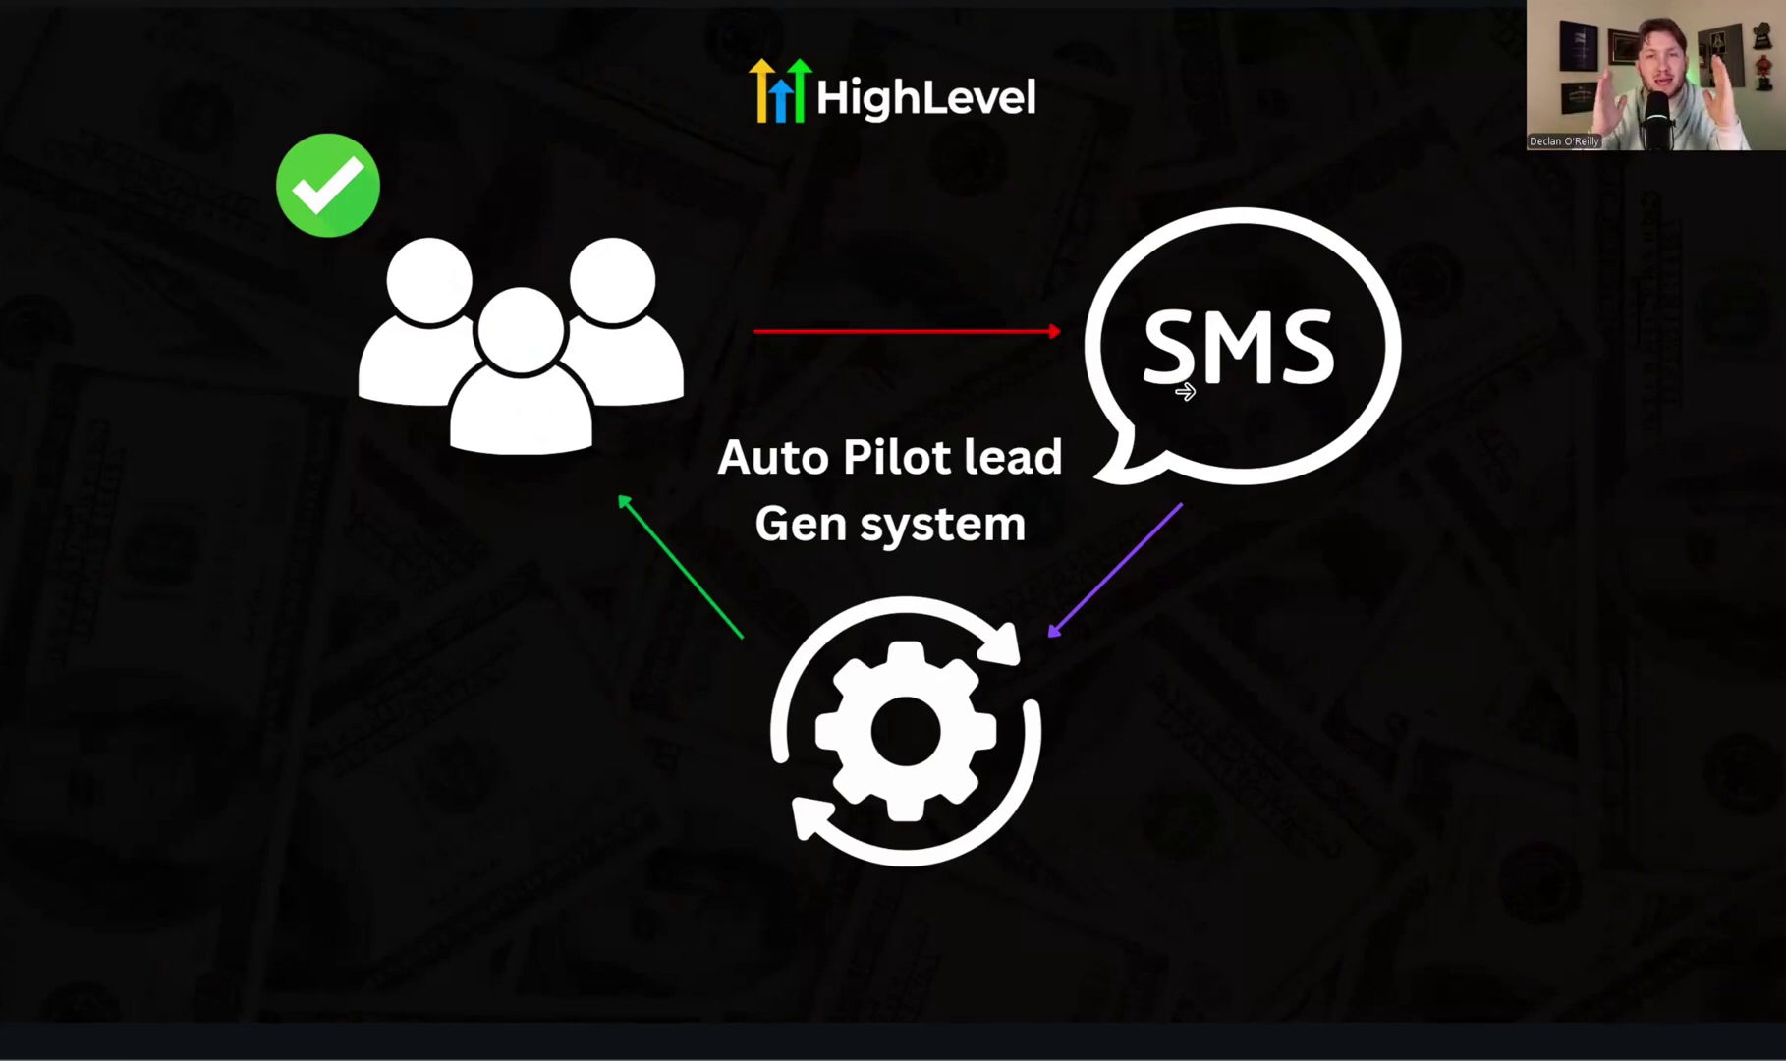
{"action": "left_click", "coordinate": [1137, 400]}
Copy the full cold SMS campaign prompt from the lesson description of SMS Outreach Automation
{"action": "left_click_drag", "start_coordinate": [852, 536], "coordinate": [85, 435]}
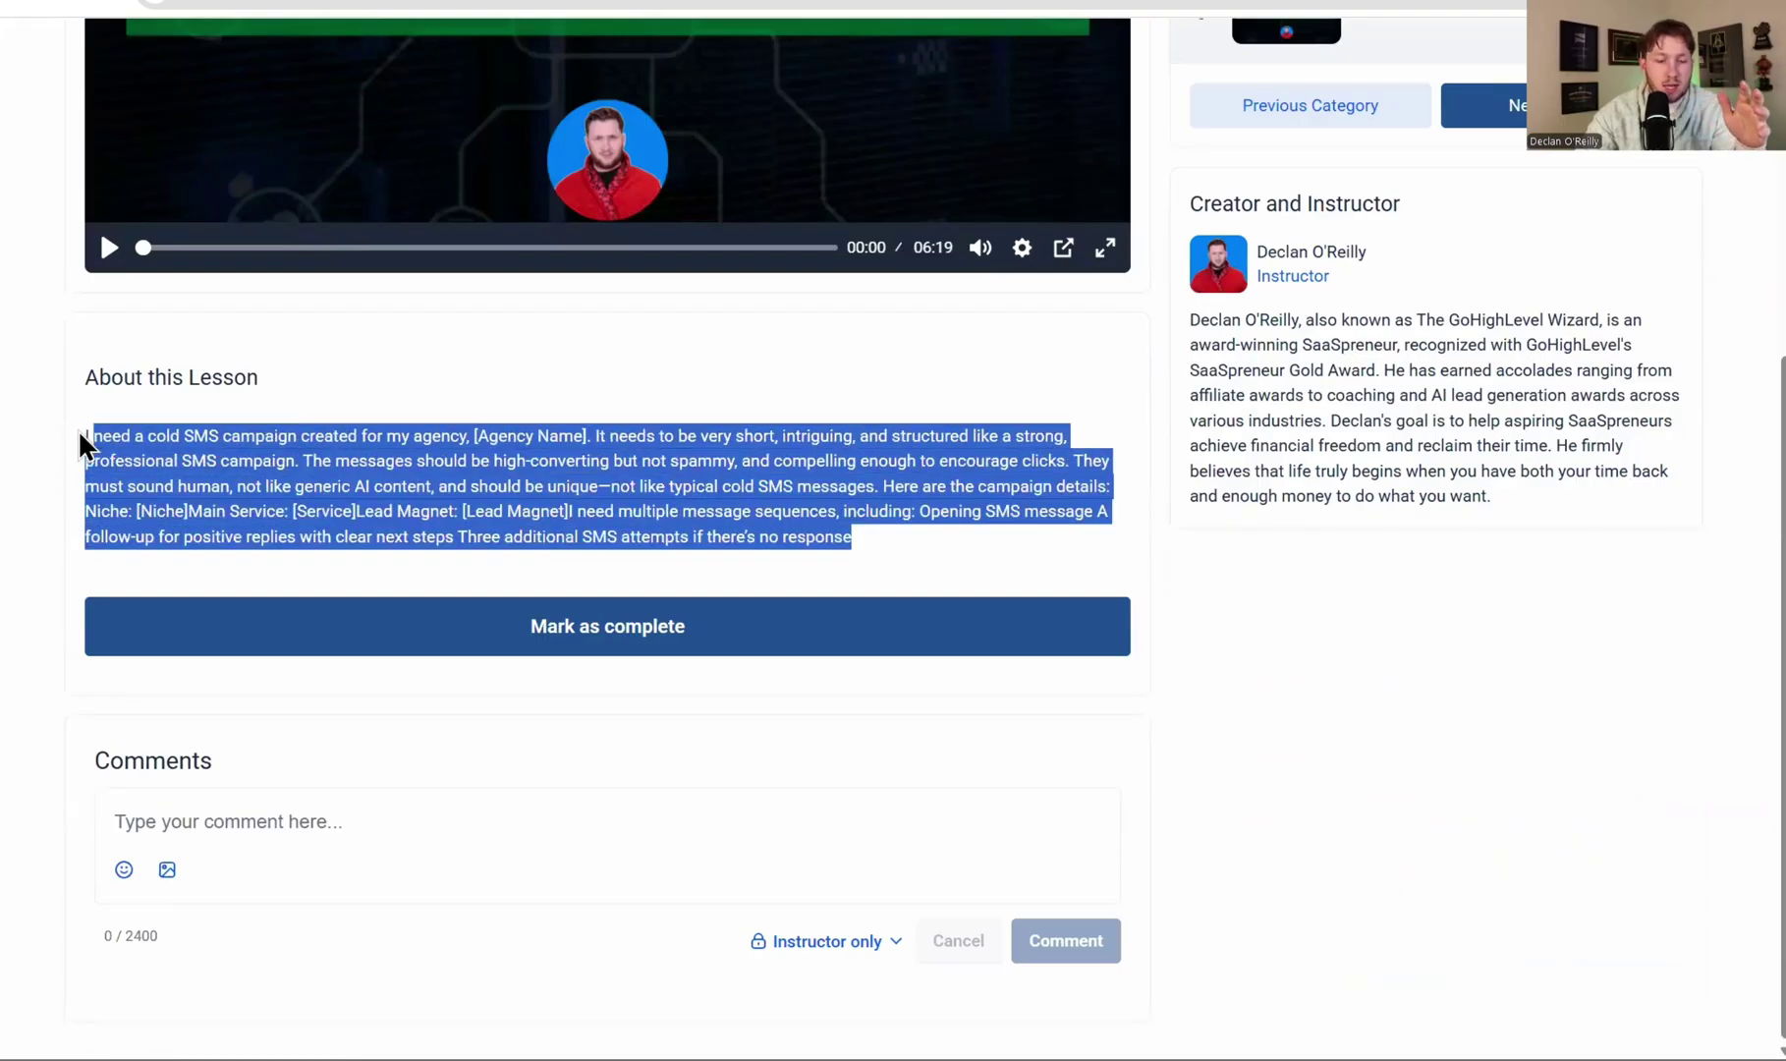
{"action": "right_click", "coordinate": [339, 487]}
{"action": "left_click", "coordinate": [378, 503]}
{"action": "scroll", "coordinate": [638, 580], "scroll_direction": "up", "scroll_amount": 5}
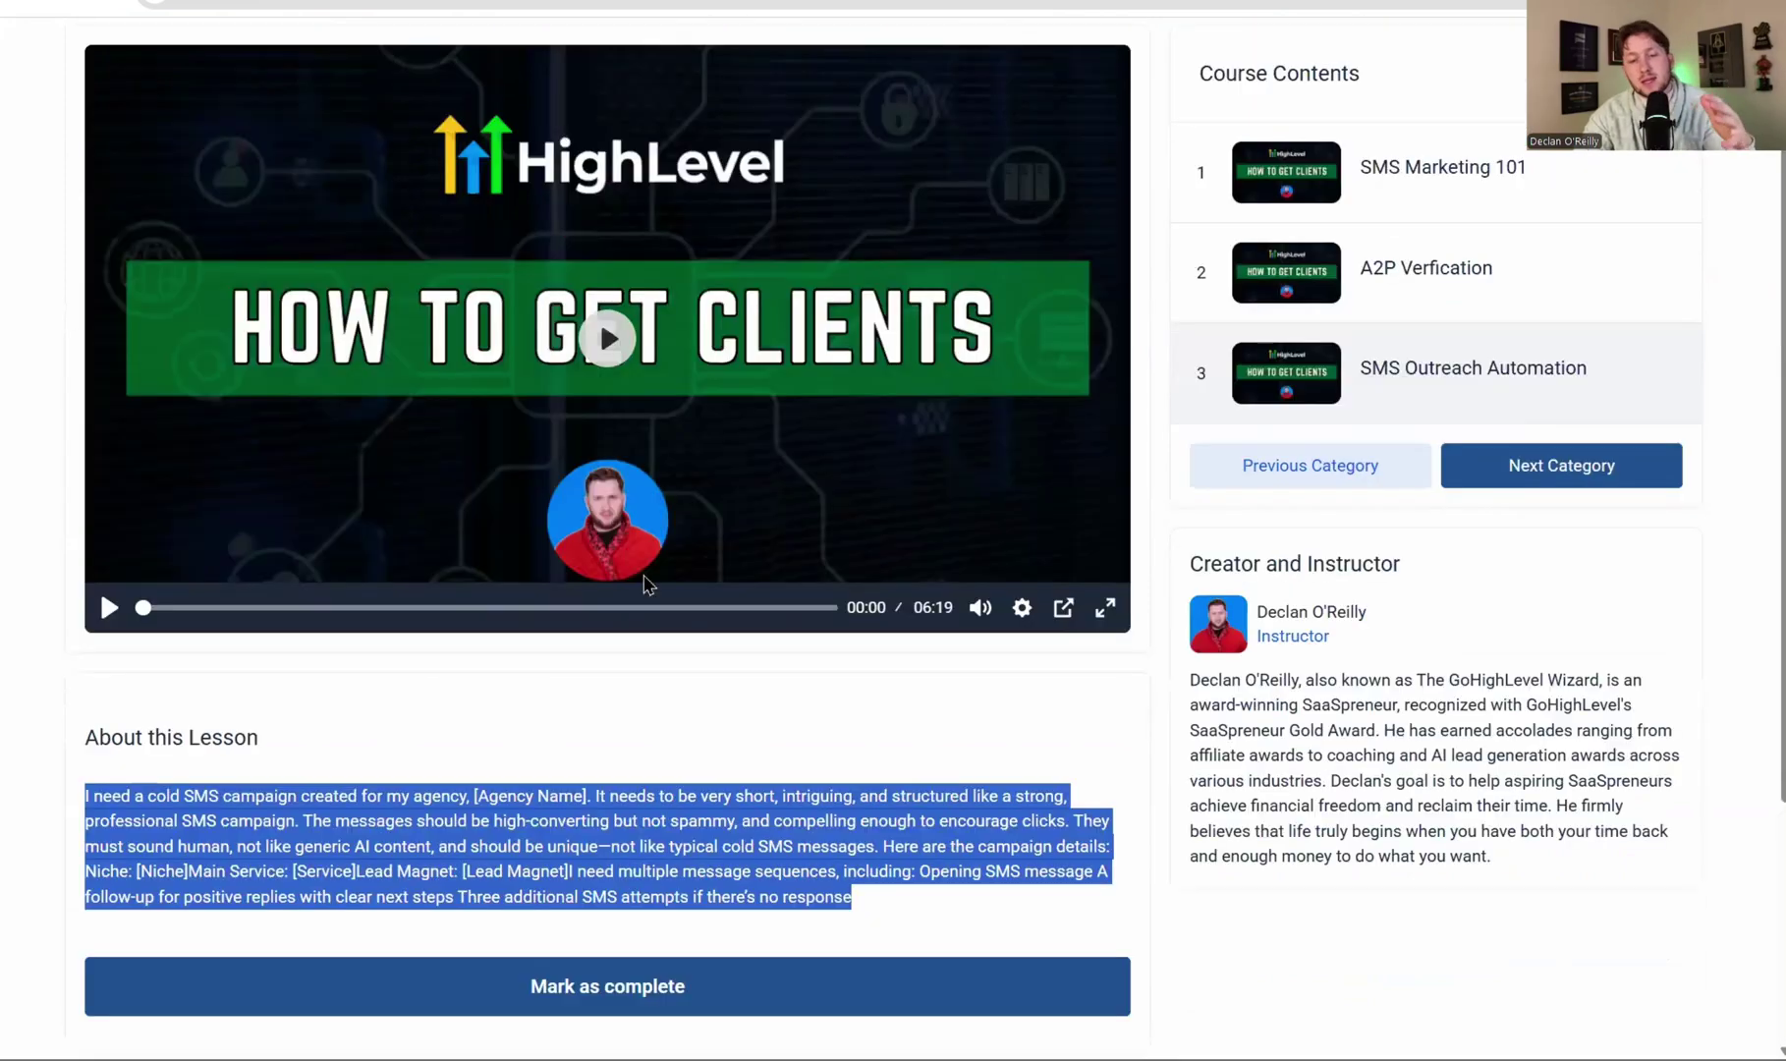
{"action": "scroll", "coordinate": [649, 594], "scroll_direction": "down", "scroll_amount": 5}
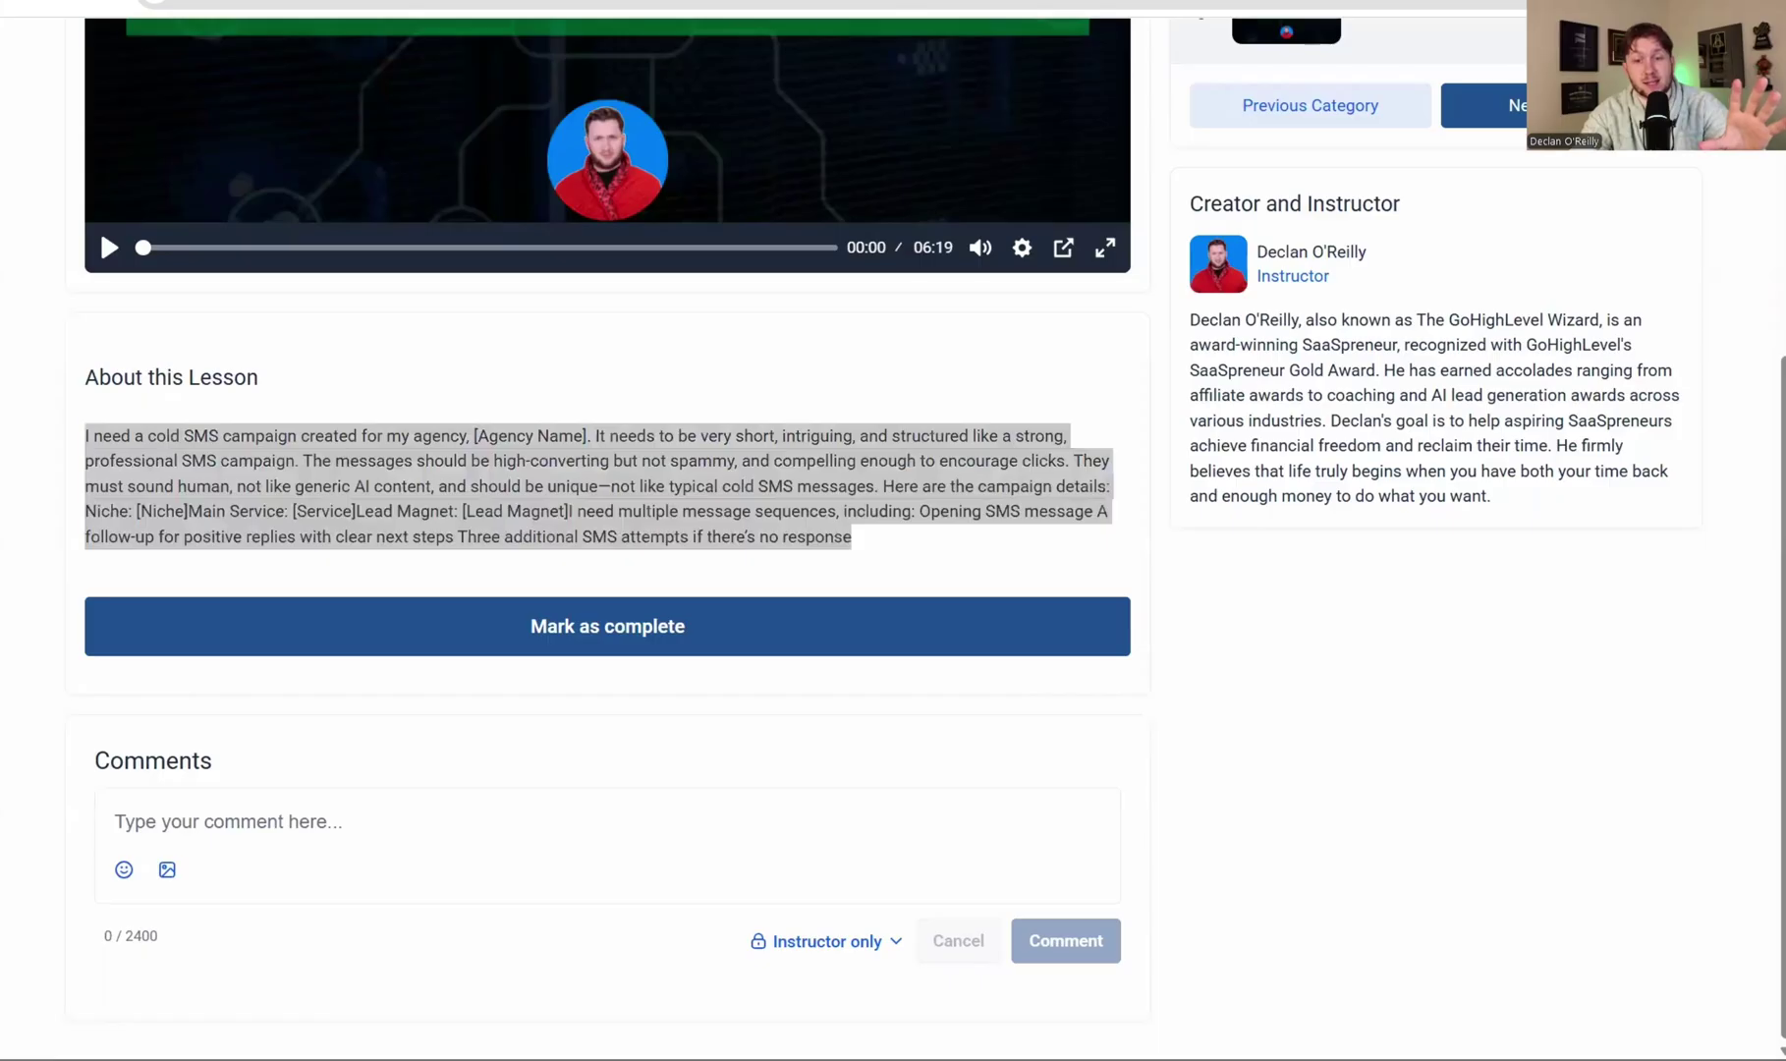
Switch to HighLevel and look over the trigger, messages and reply branches of the "Cold Outreach - 4 SMS Drip Sequence" workflow
{"action": "key", "text": "alt+Tab"}
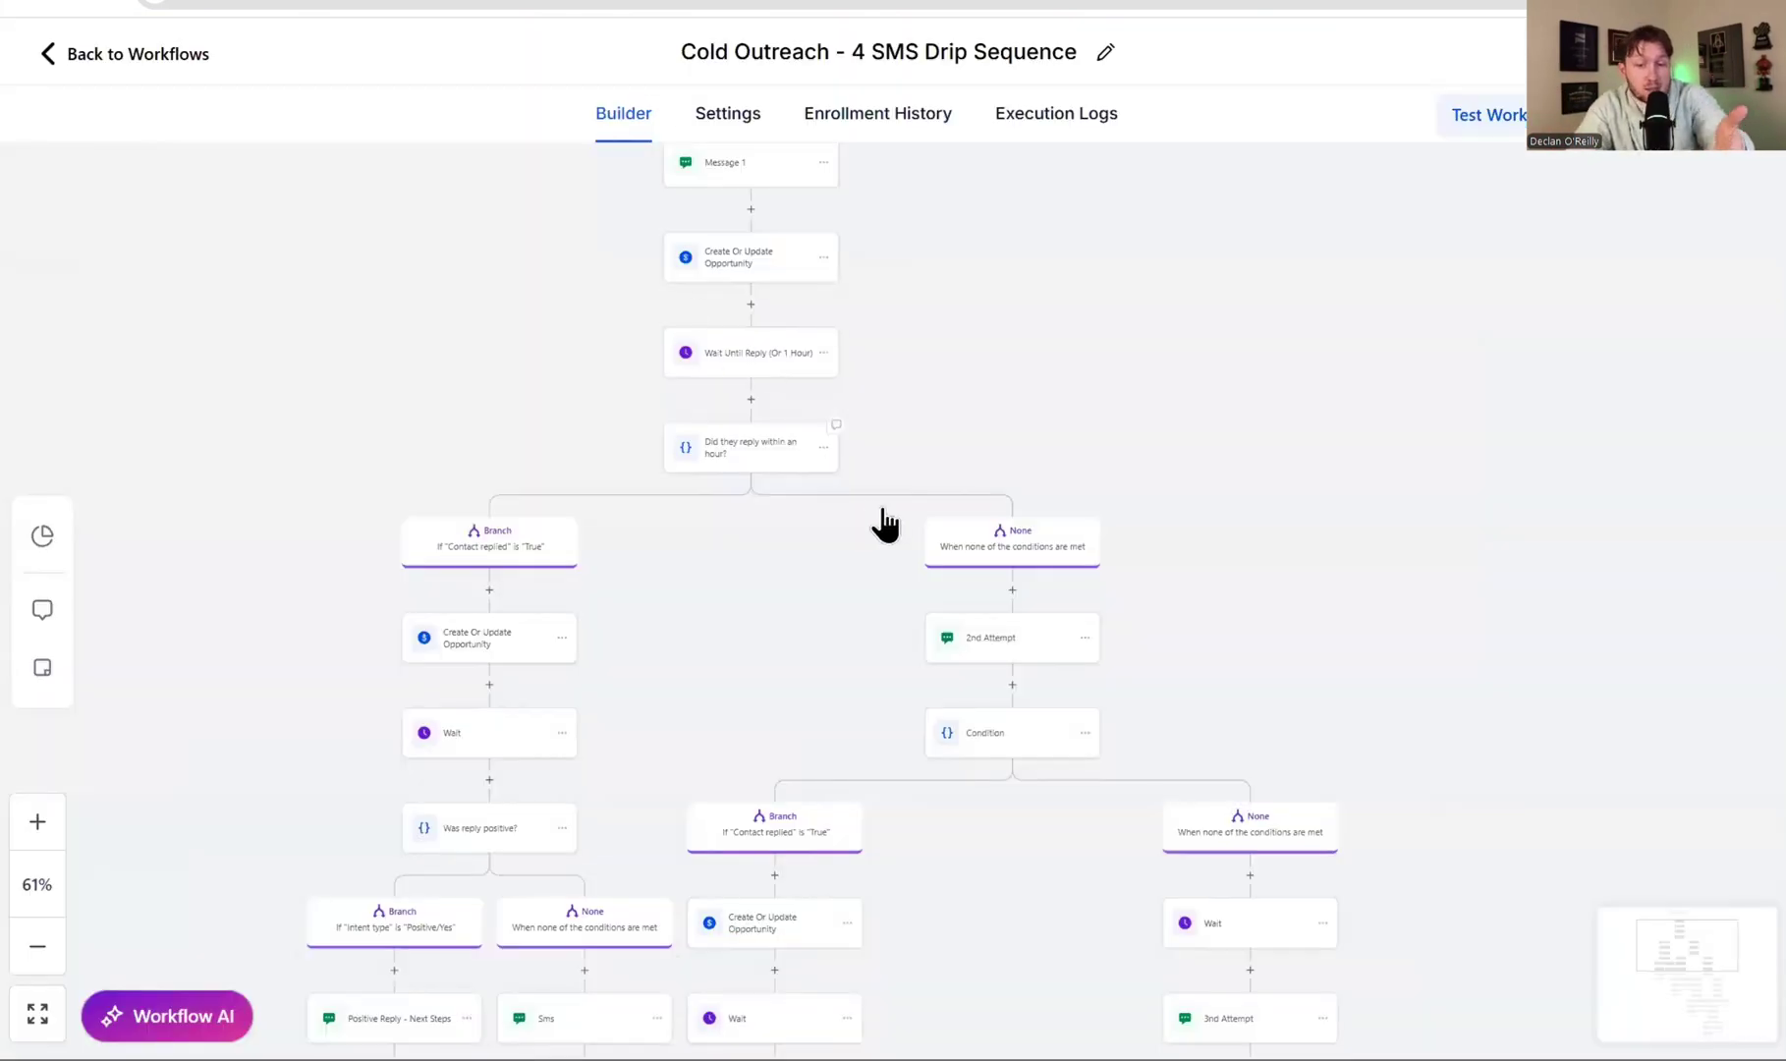
{"action": "left_click_drag", "start_coordinate": [884, 523], "coordinate": [943, 671]}
{"action": "scroll", "coordinate": [917, 387], "scroll_direction": "down", "scroll_amount": 4}
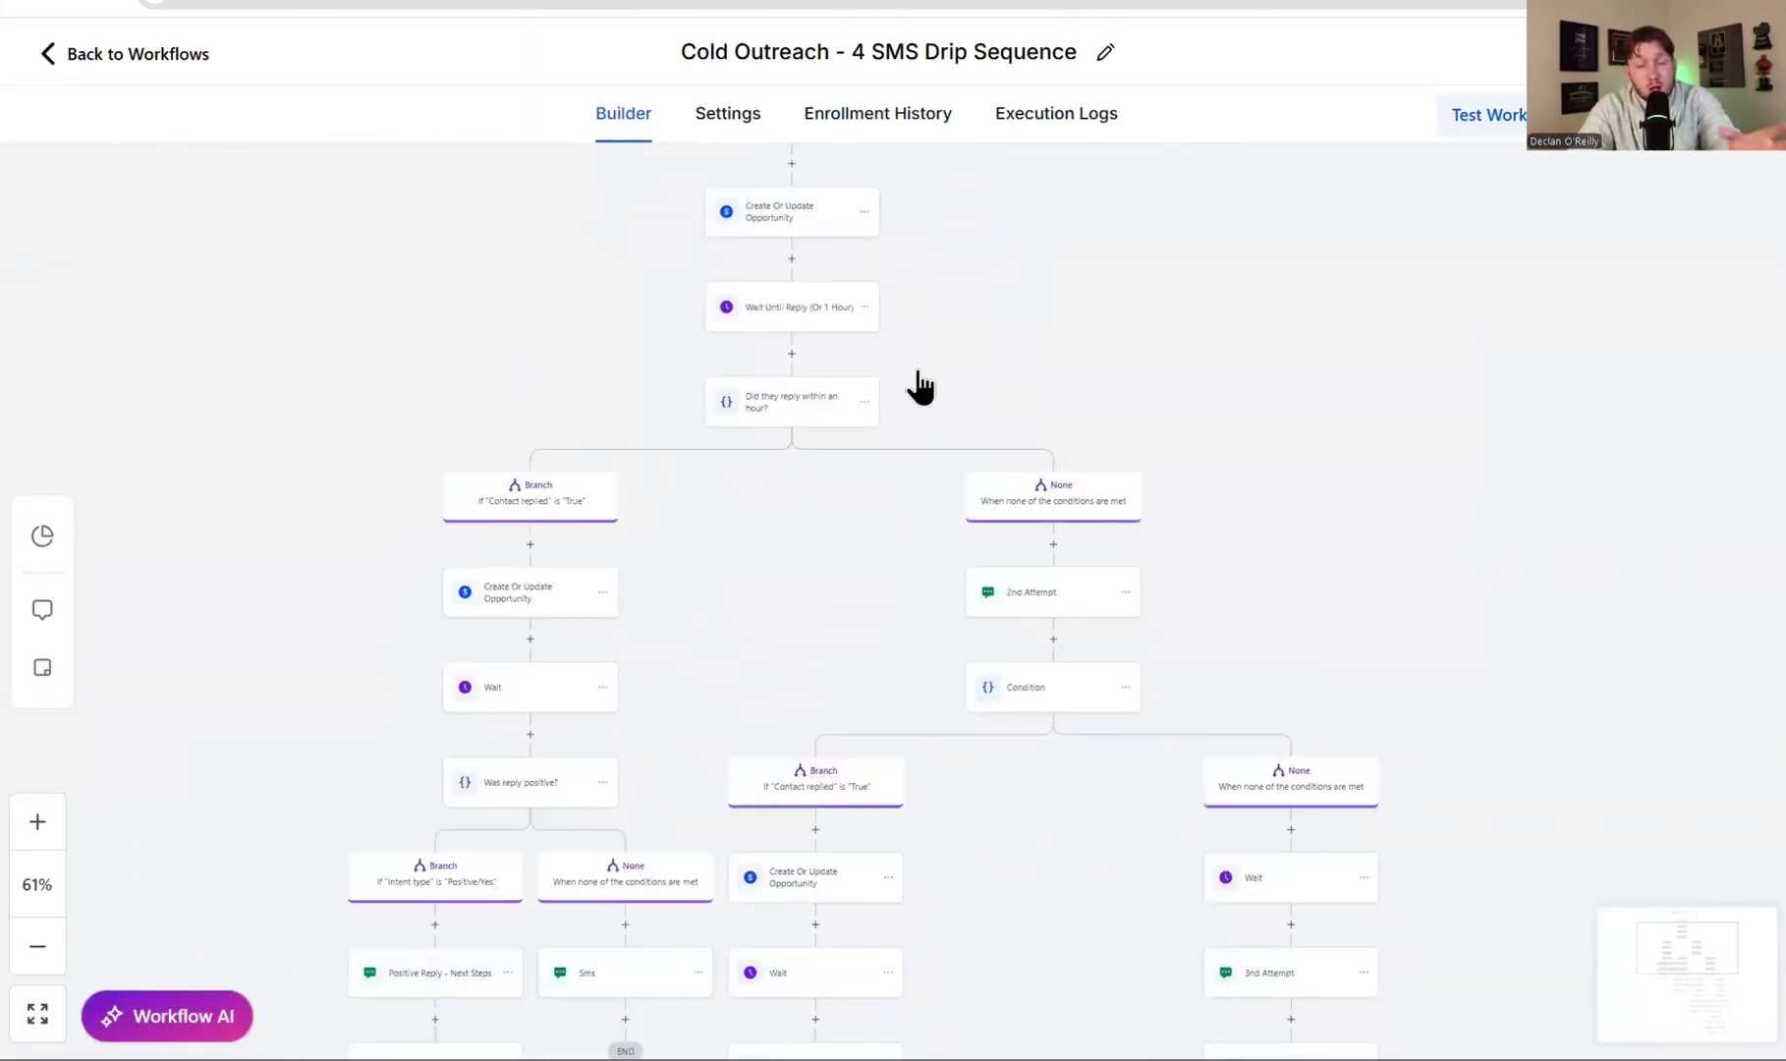
{"action": "scroll", "coordinate": [831, 786], "scroll_direction": "up", "scroll_amount": 3}
{"action": "scroll", "coordinate": [840, 863], "scroll_direction": "up", "scroll_amount": 3}
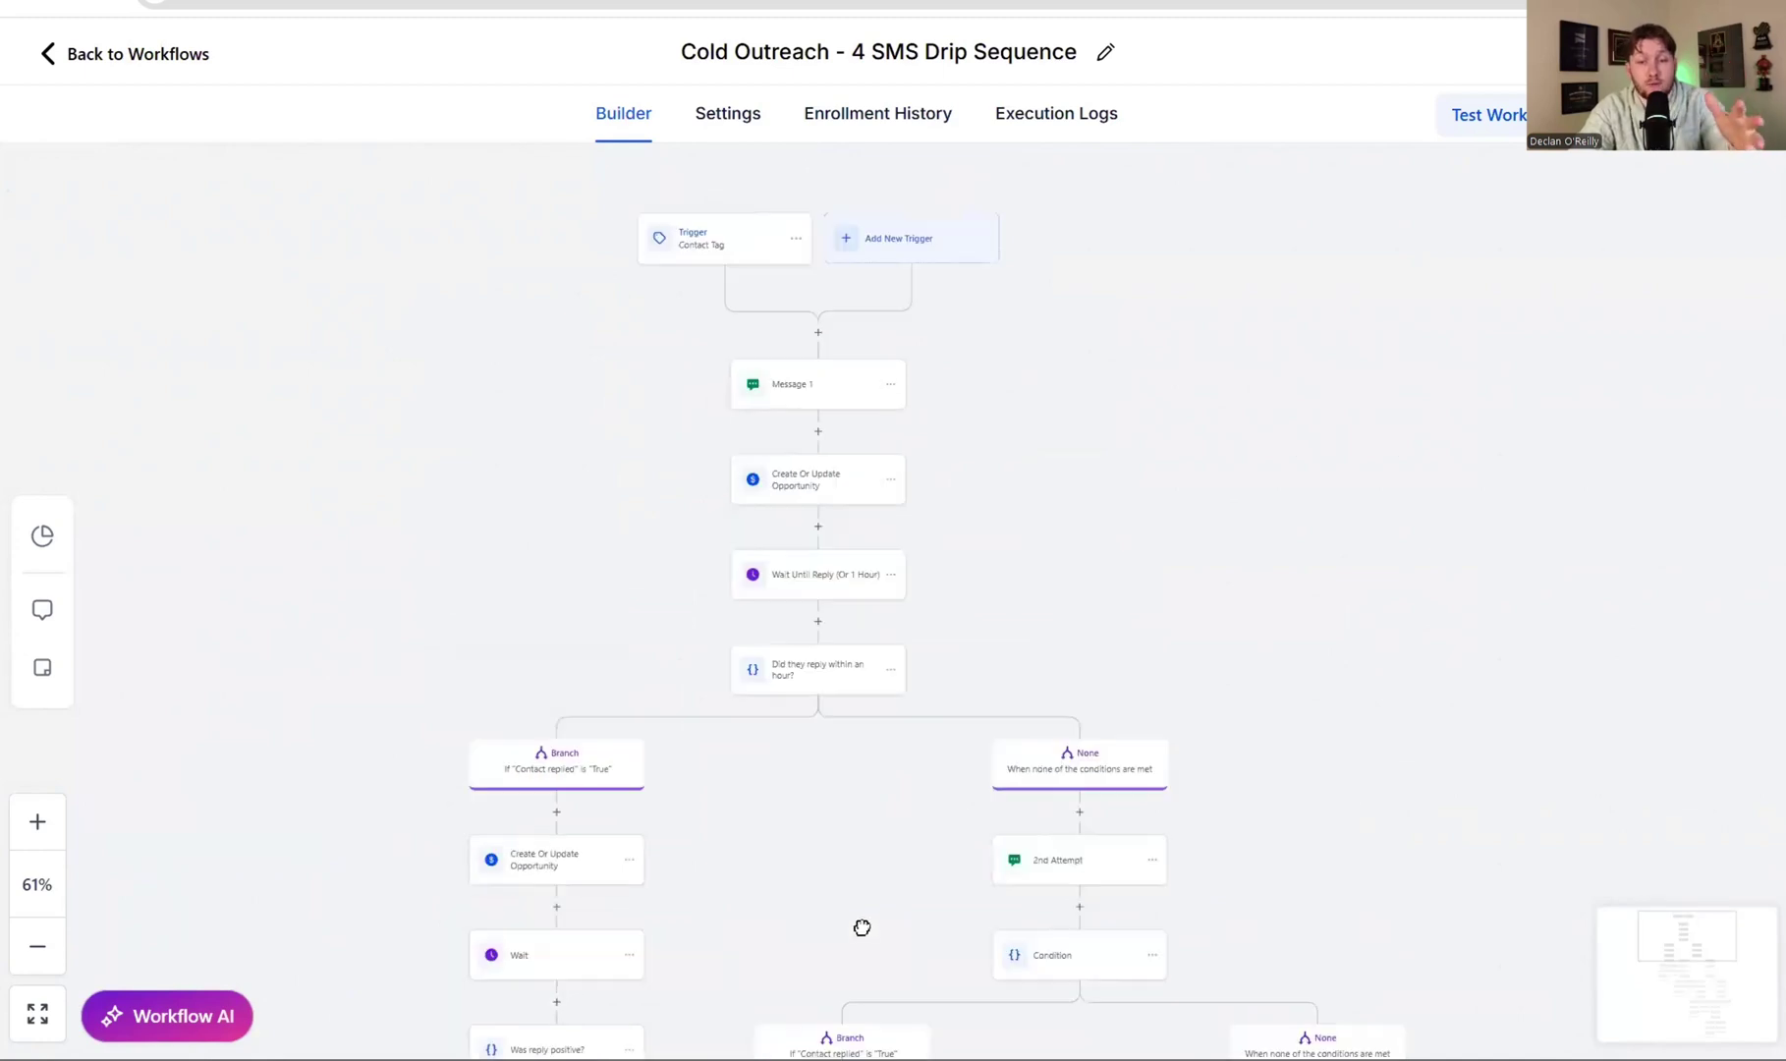
{"action": "scroll", "coordinate": [862, 925], "scroll_direction": "down", "scroll_amount": 1}
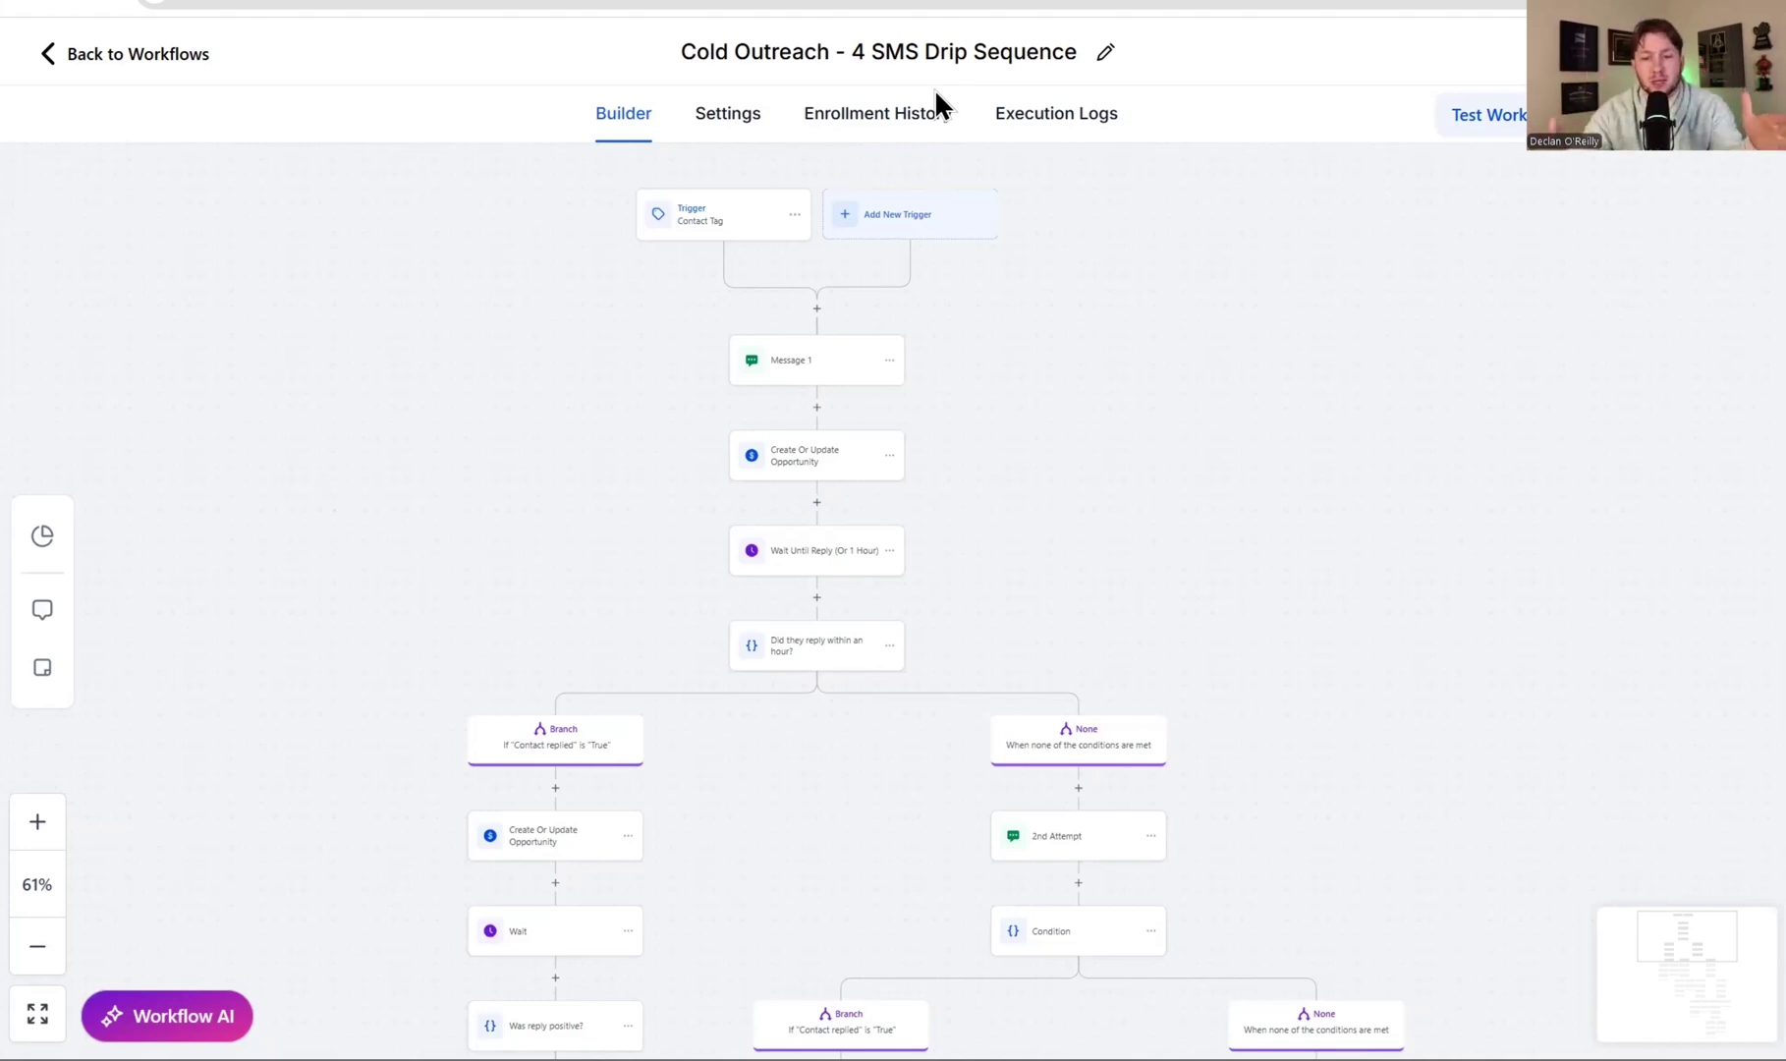
{"action": "left_click_drag", "start_coordinate": [1206, 317], "coordinate": [1262, 304]}
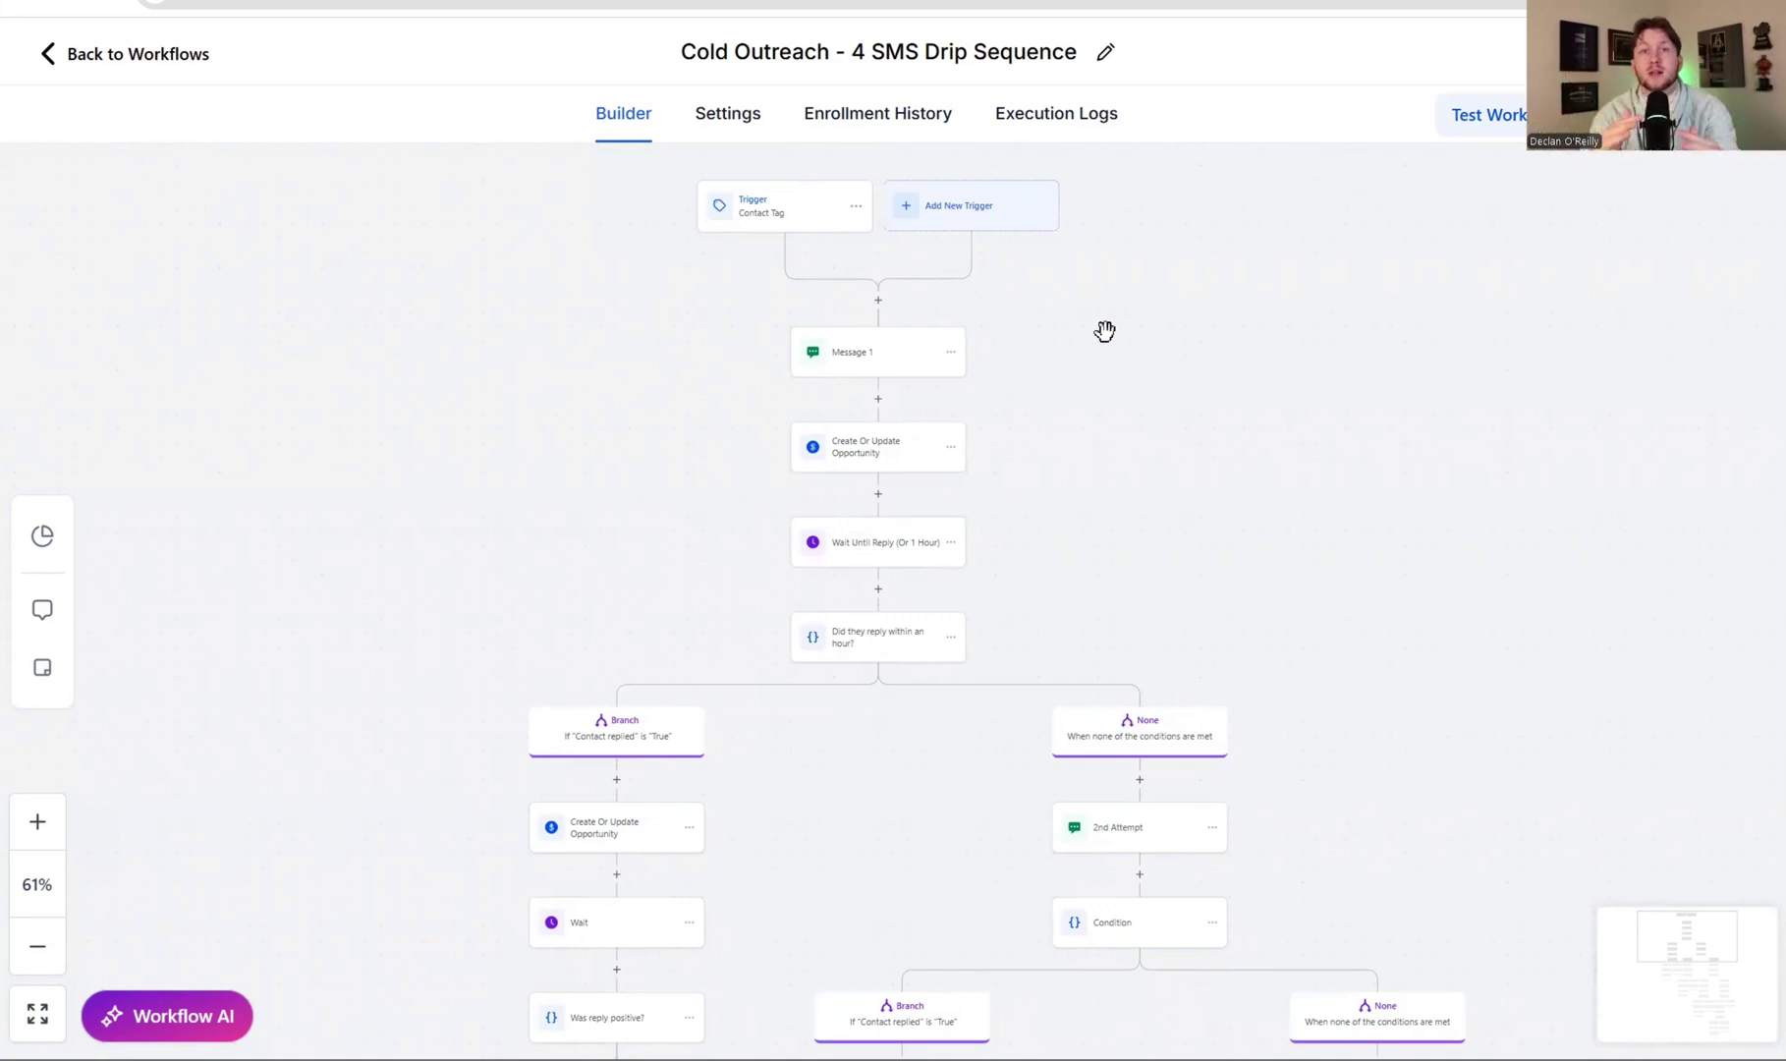
{"action": "scroll", "coordinate": [1209, 498], "scroll_direction": "down", "scroll_amount": 5}
{"action": "scroll", "coordinate": [1209, 499], "scroll_direction": "up", "scroll_amount": 5}
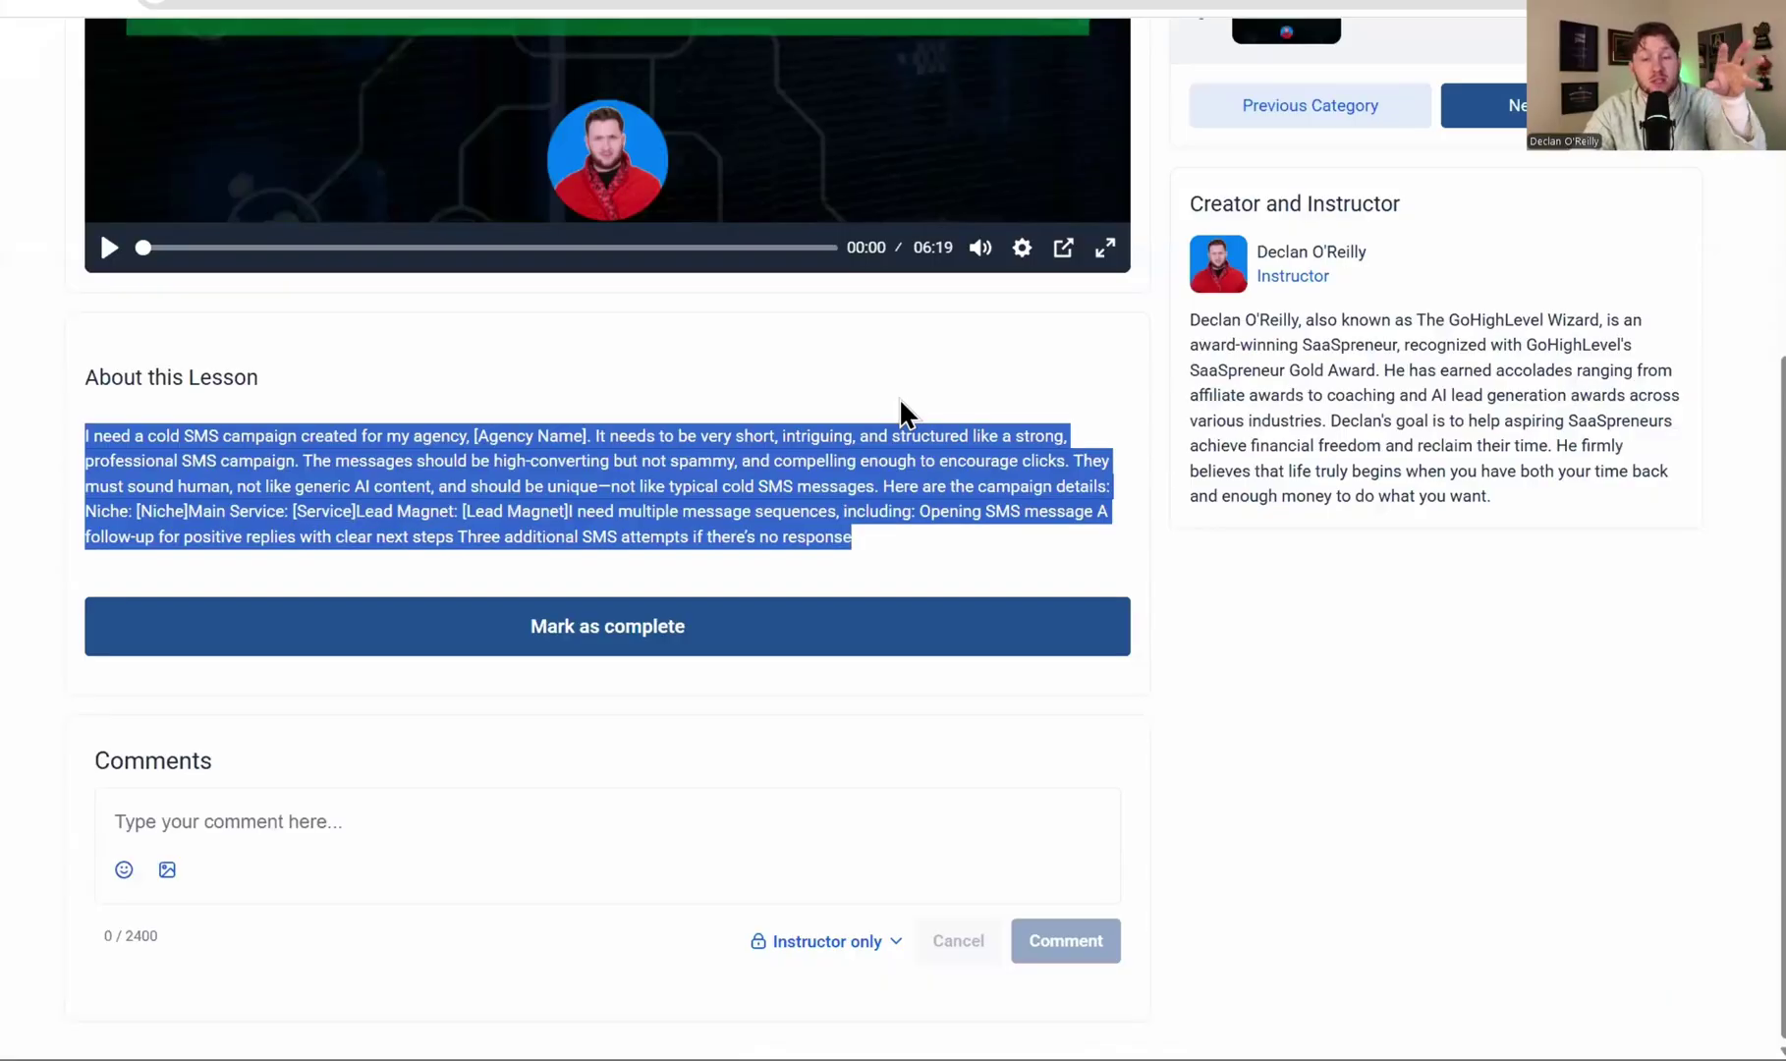
Return to the lesson page, copy the selected SMS campaign prompt and paste it into a new ChatGPT message
{"action": "scroll", "coordinate": [666, 750], "scroll_direction": "up", "scroll_amount": 1}
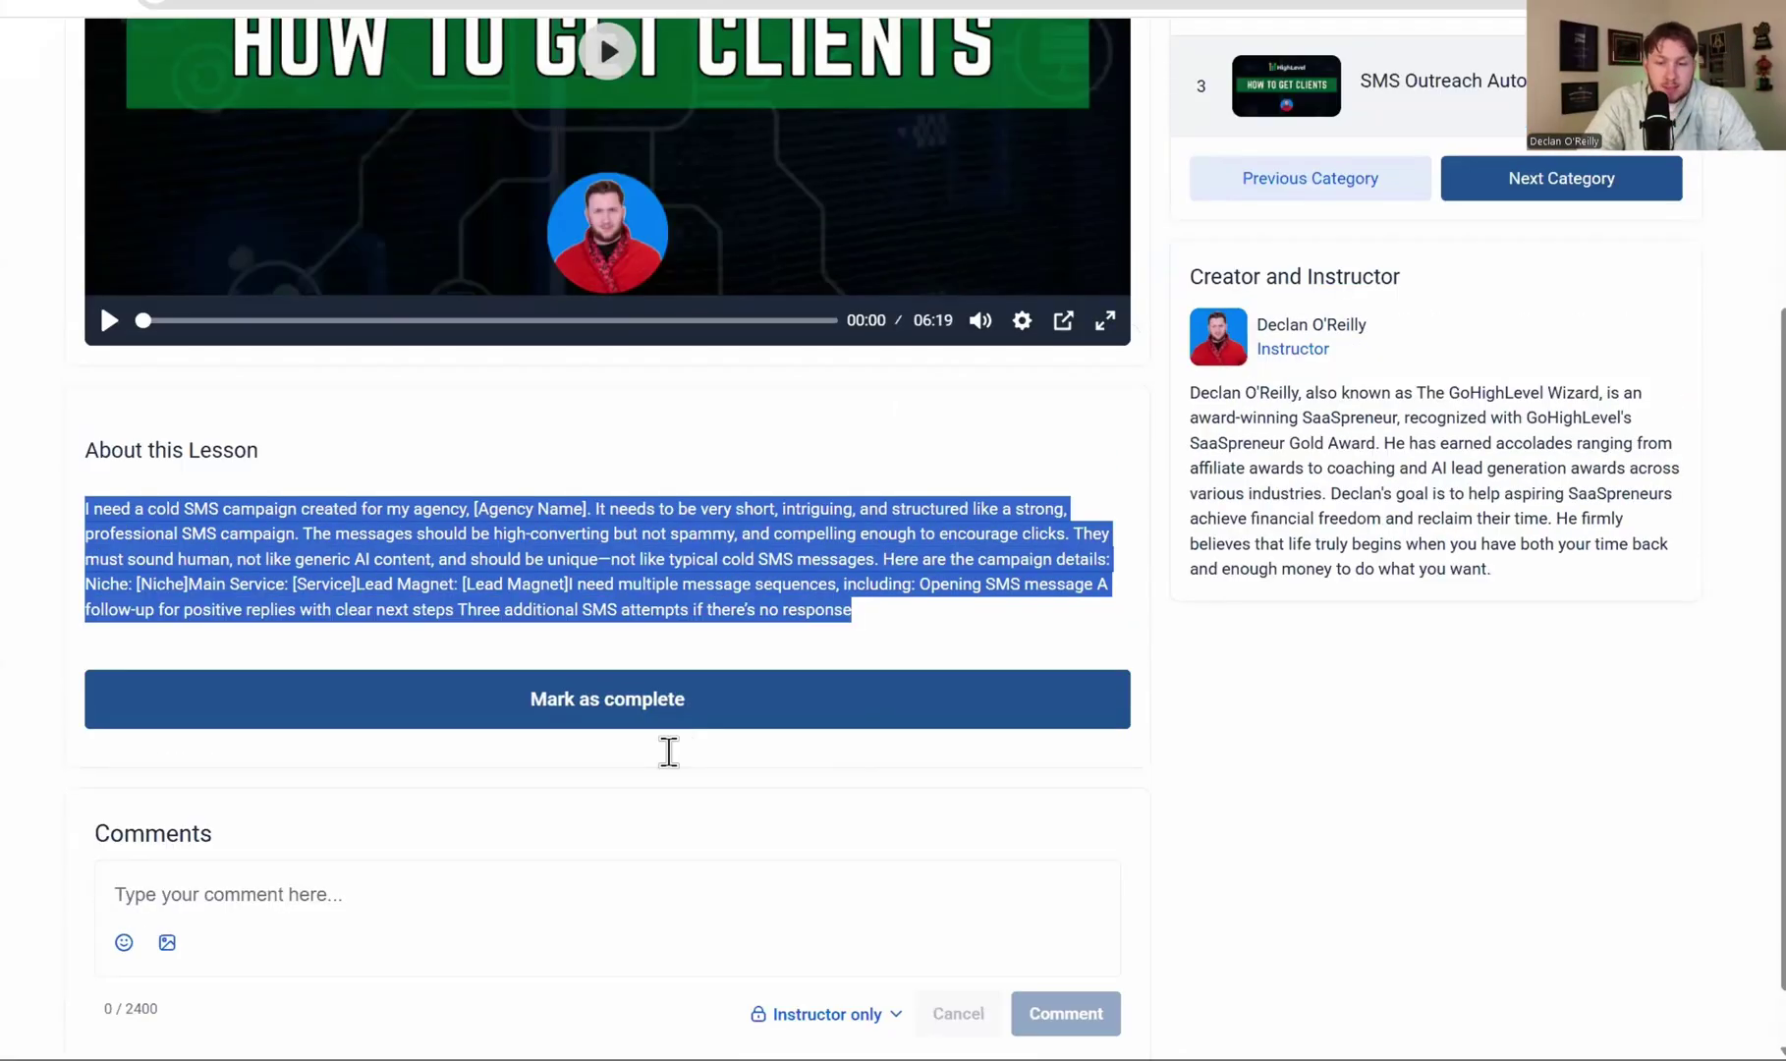
{"action": "scroll", "coordinate": [794, 610], "scroll_direction": "down", "scroll_amount": 1}
{"action": "right_click", "coordinate": [734, 438]}
{"action": "left_click", "coordinate": [752, 460]}
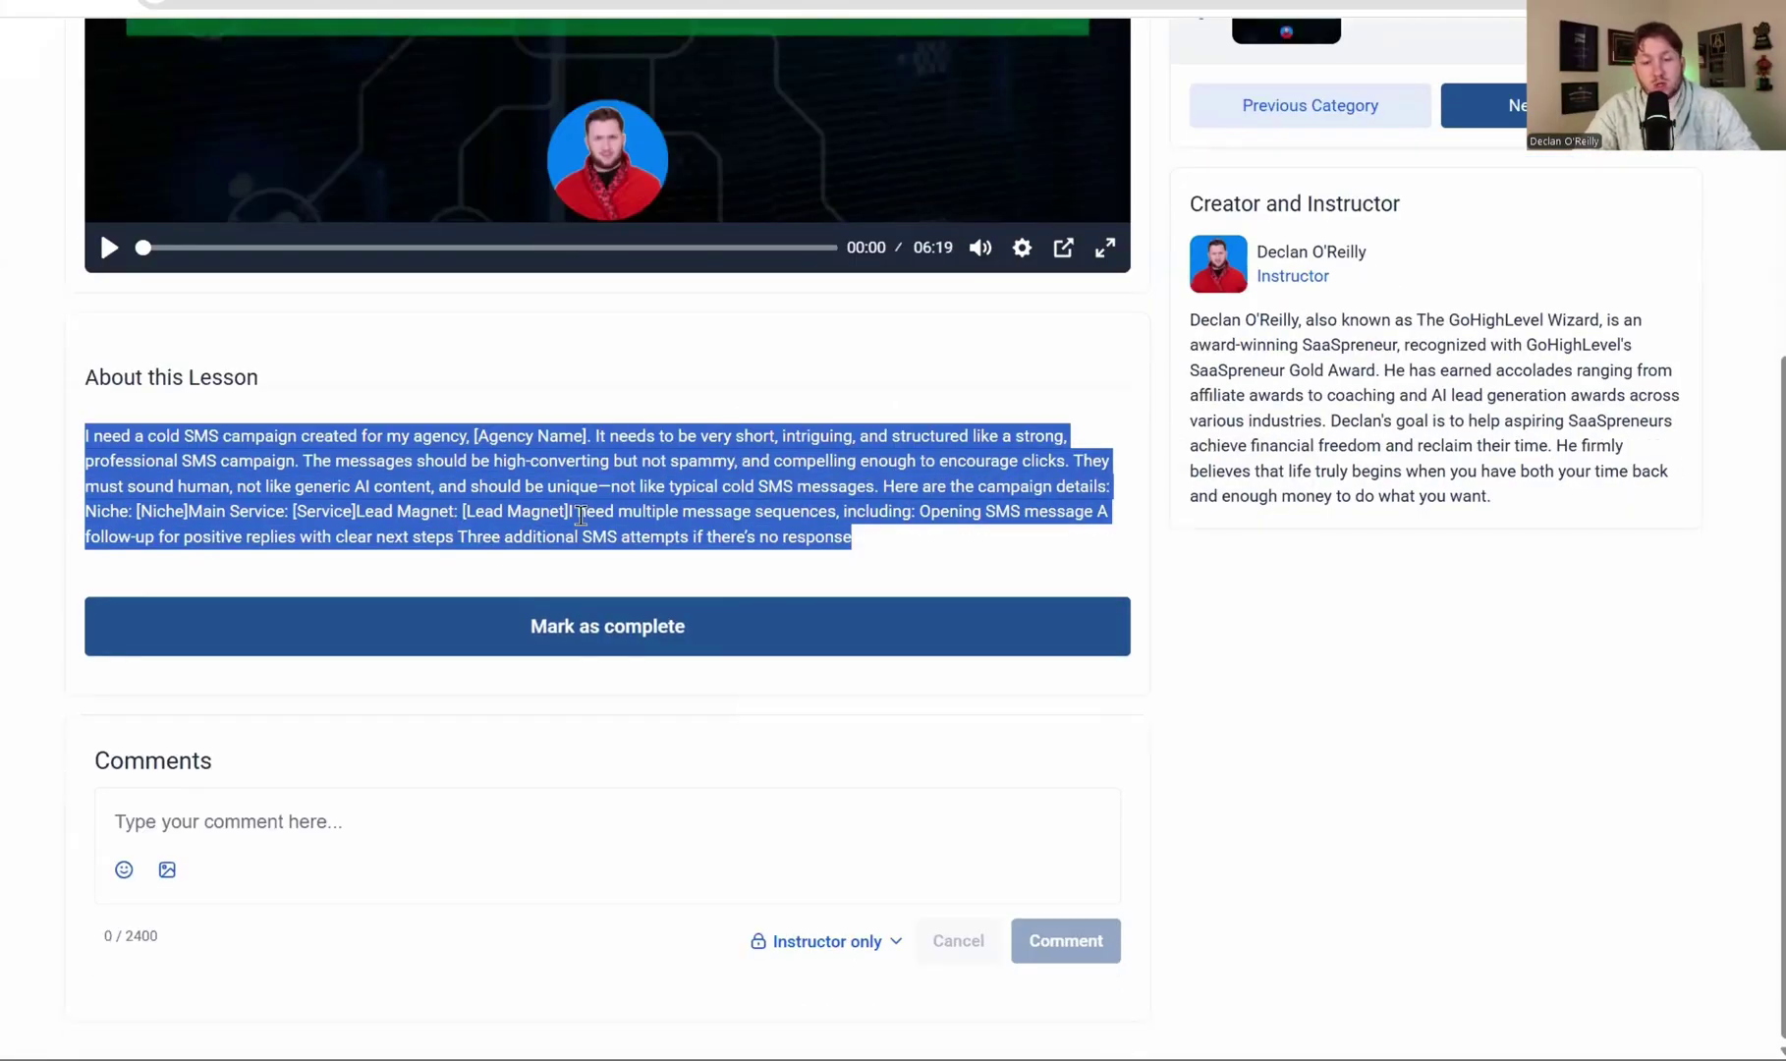
{"action": "key", "text": "alt+Tab"}
{"action": "key", "text": "ctrl+v"}
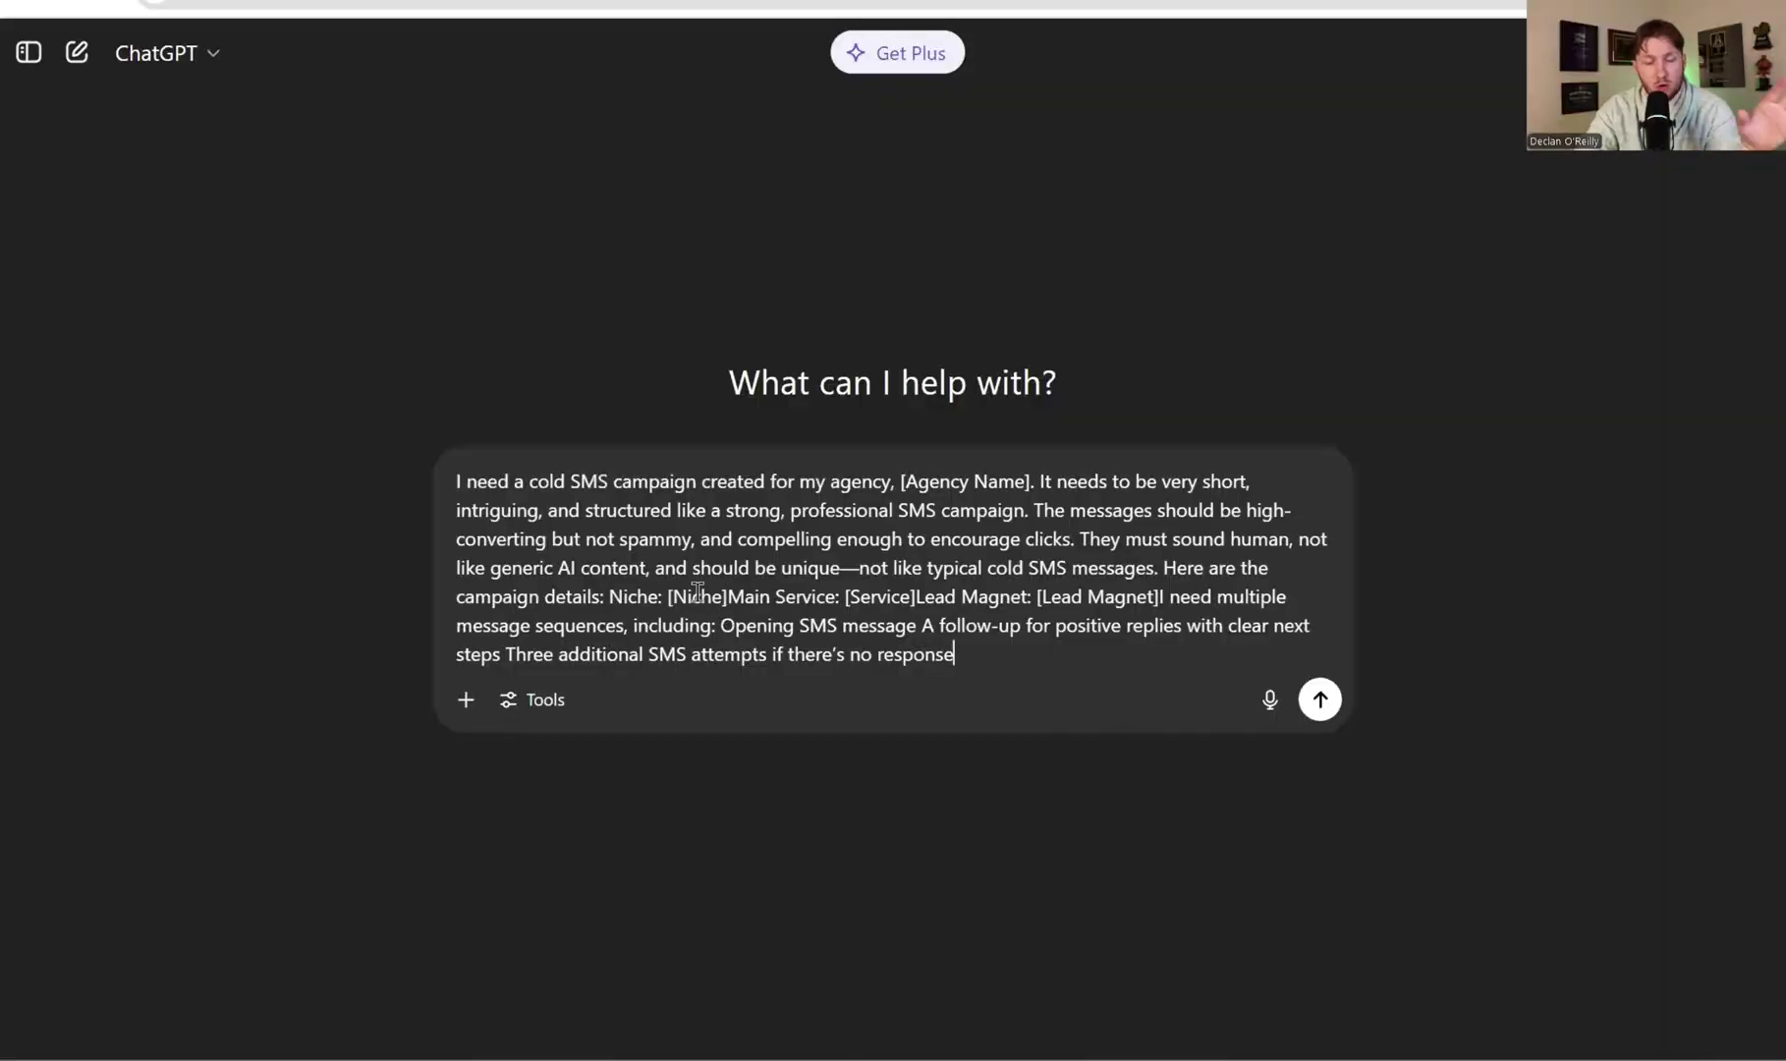
Replace the prompt's [Agency Name] placeholder with "Declans Saas Agency" and the [Niche] placeholder with "Plumber"
{"action": "left_click", "coordinate": [899, 482]}
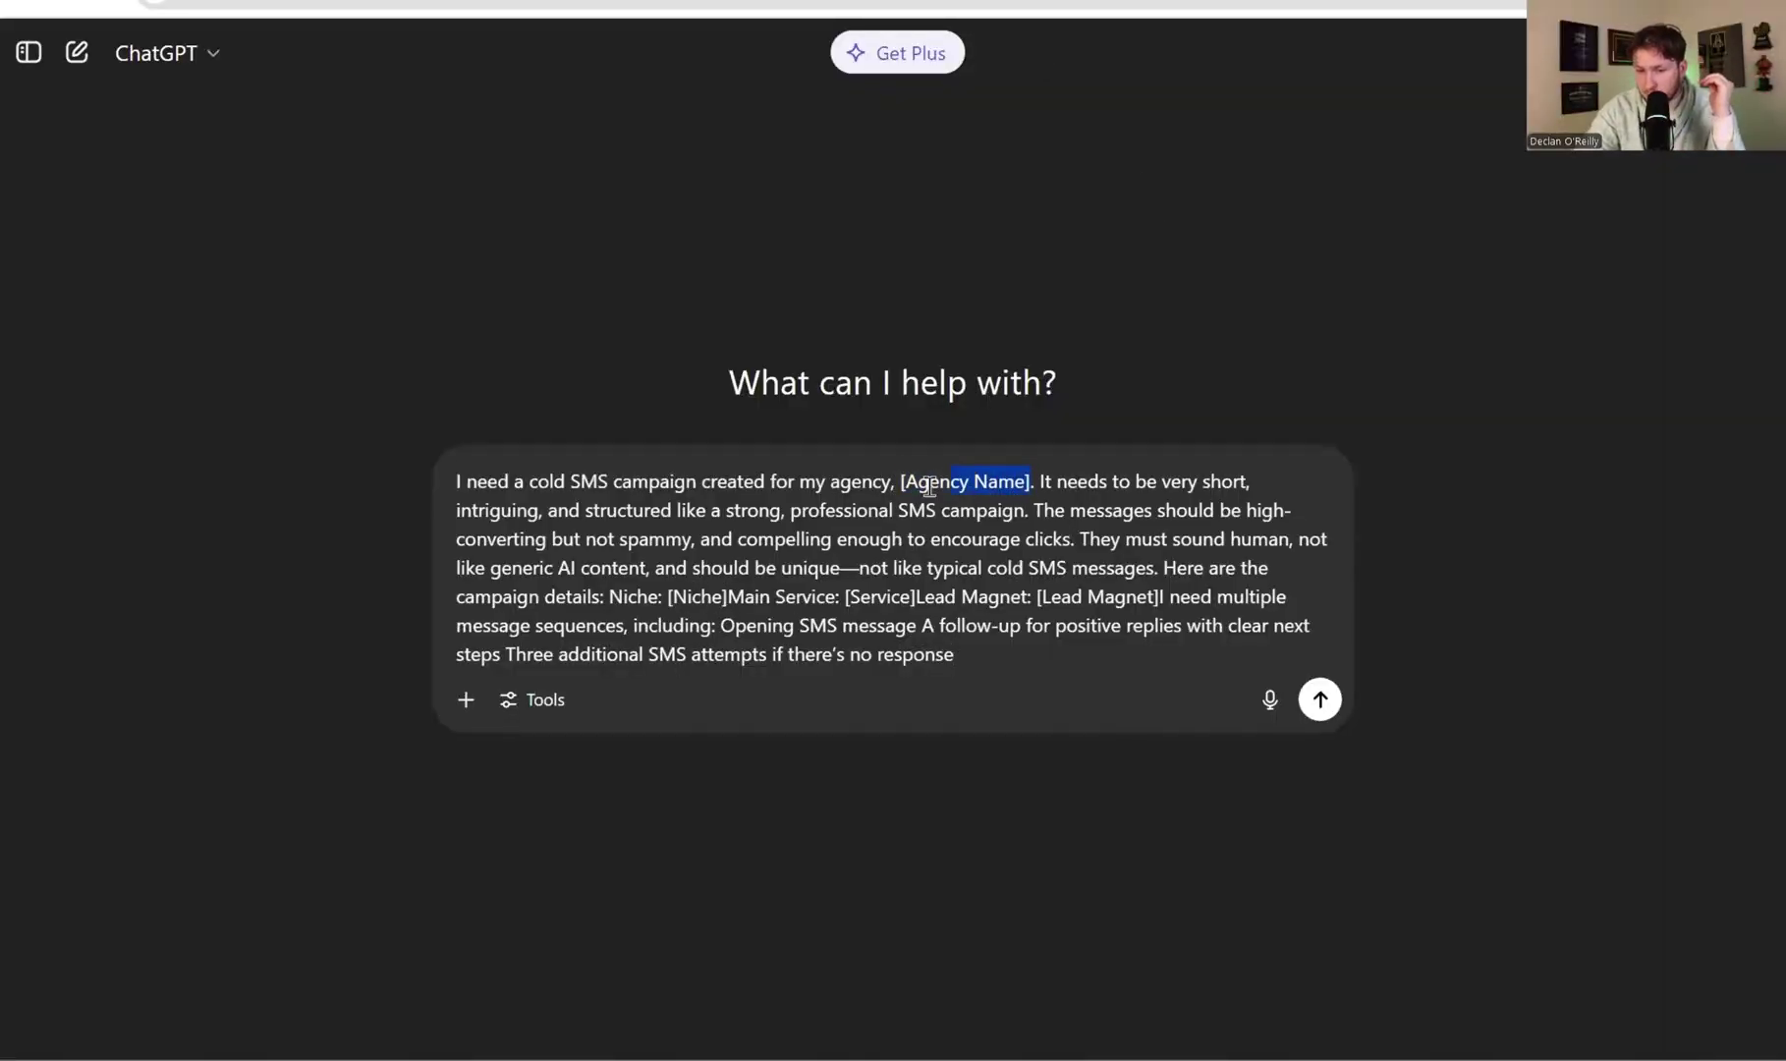
{"action": "left_click_drag", "start_coordinate": [929, 485], "coordinate": [902, 487]}
{"action": "type", "text": "Declans Sa"}
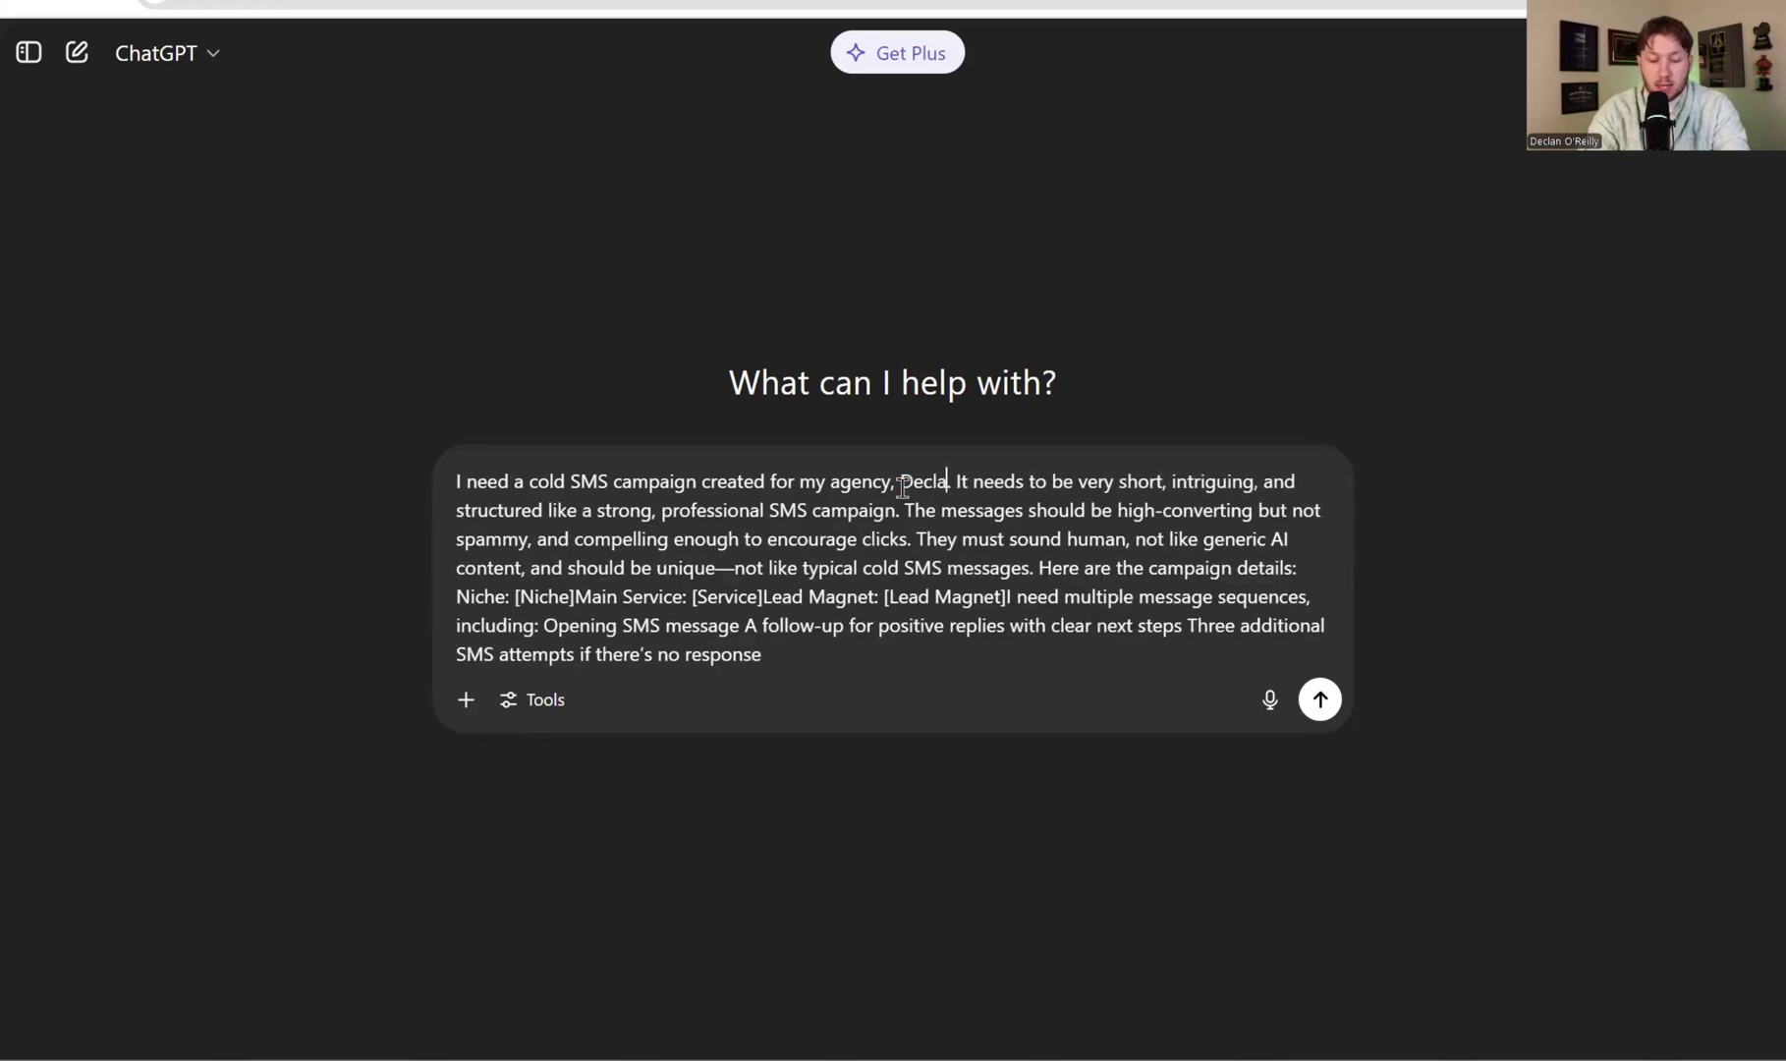
{"action": "type", "text": "as Agency"}
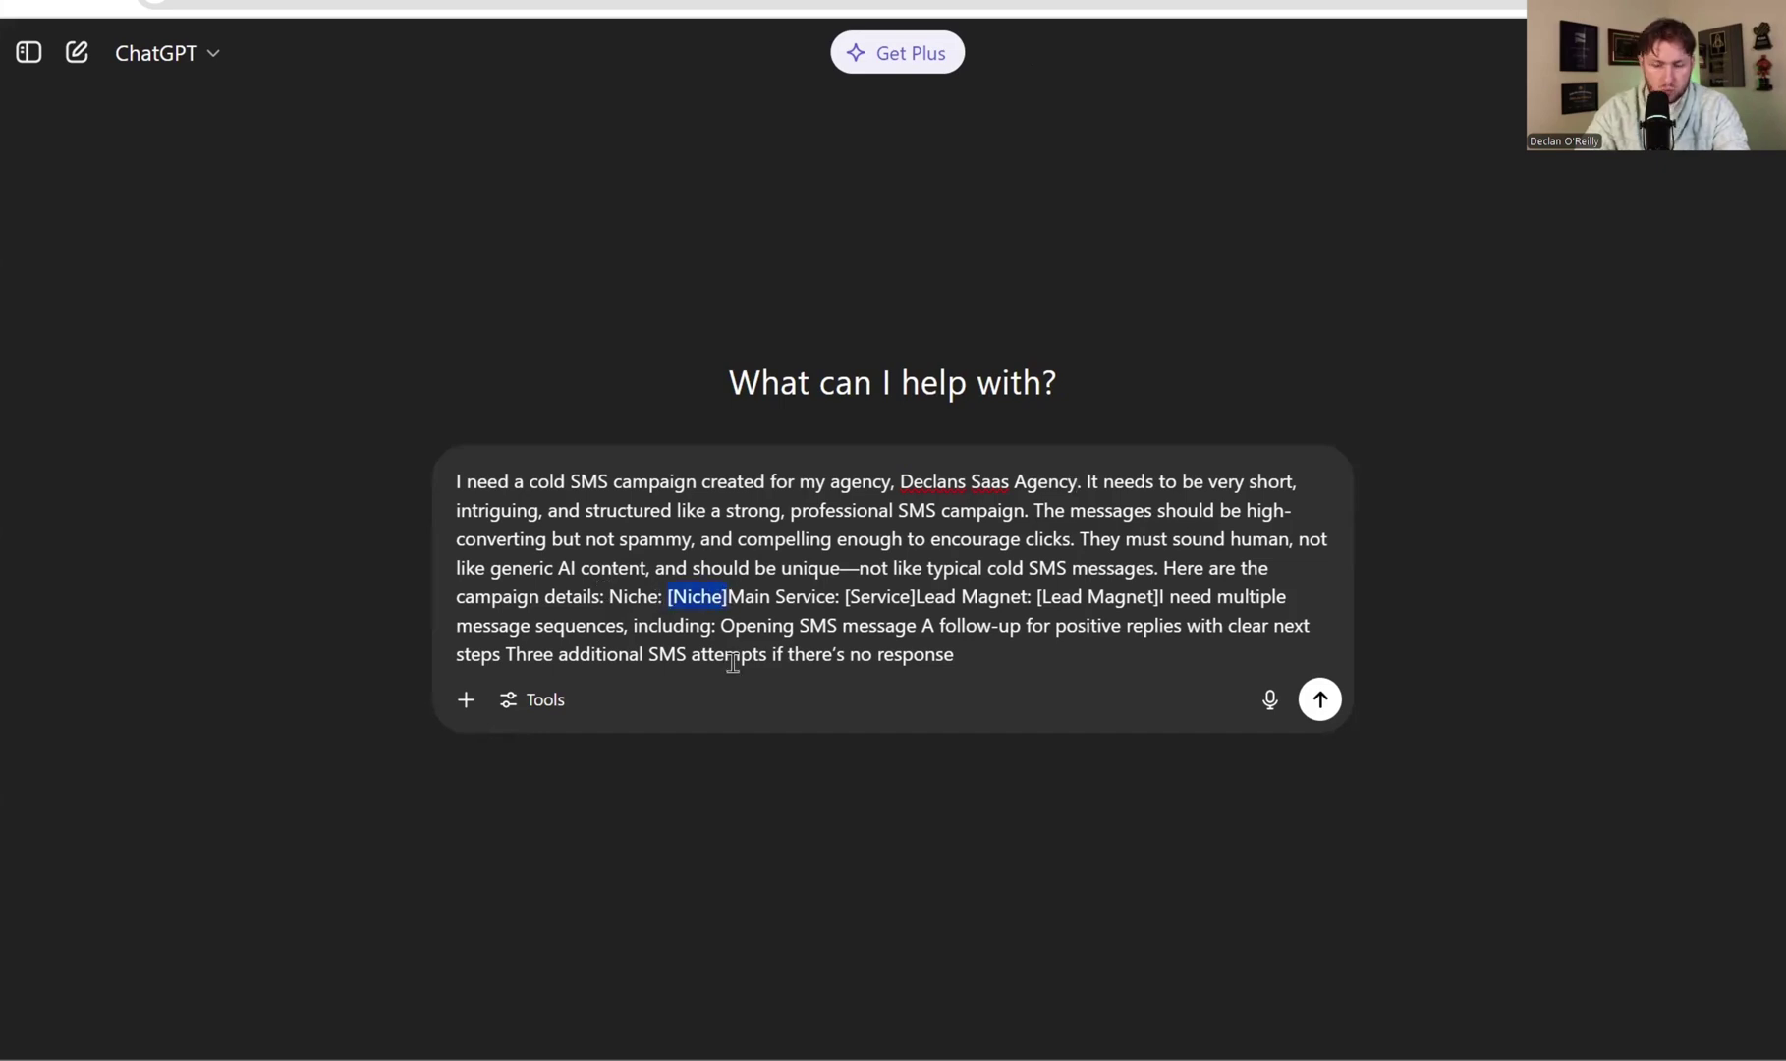
{"action": "type", "text": "Plumber"}
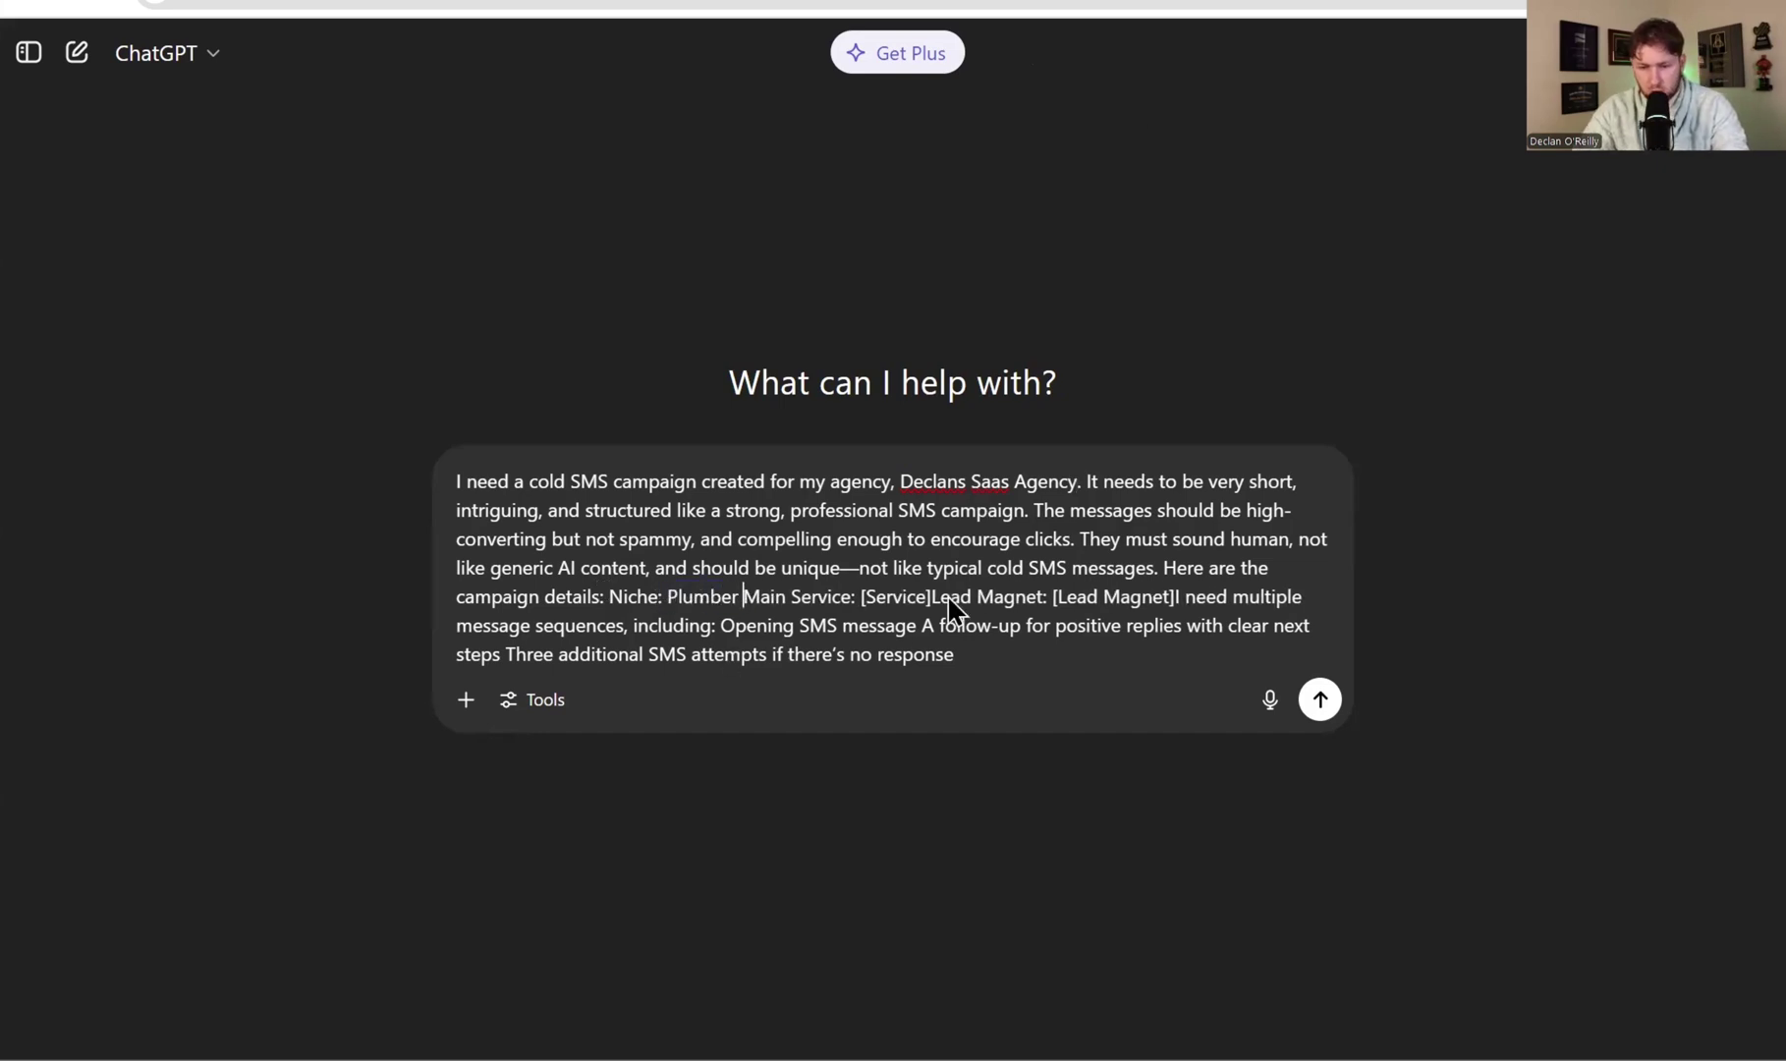
Fill in "ai smart websites" as the main service and "free strategy call" as the lead magnet, and submit the prompt
{"action": "left_click_drag", "start_coordinate": [932, 599], "coordinate": [902, 607]}
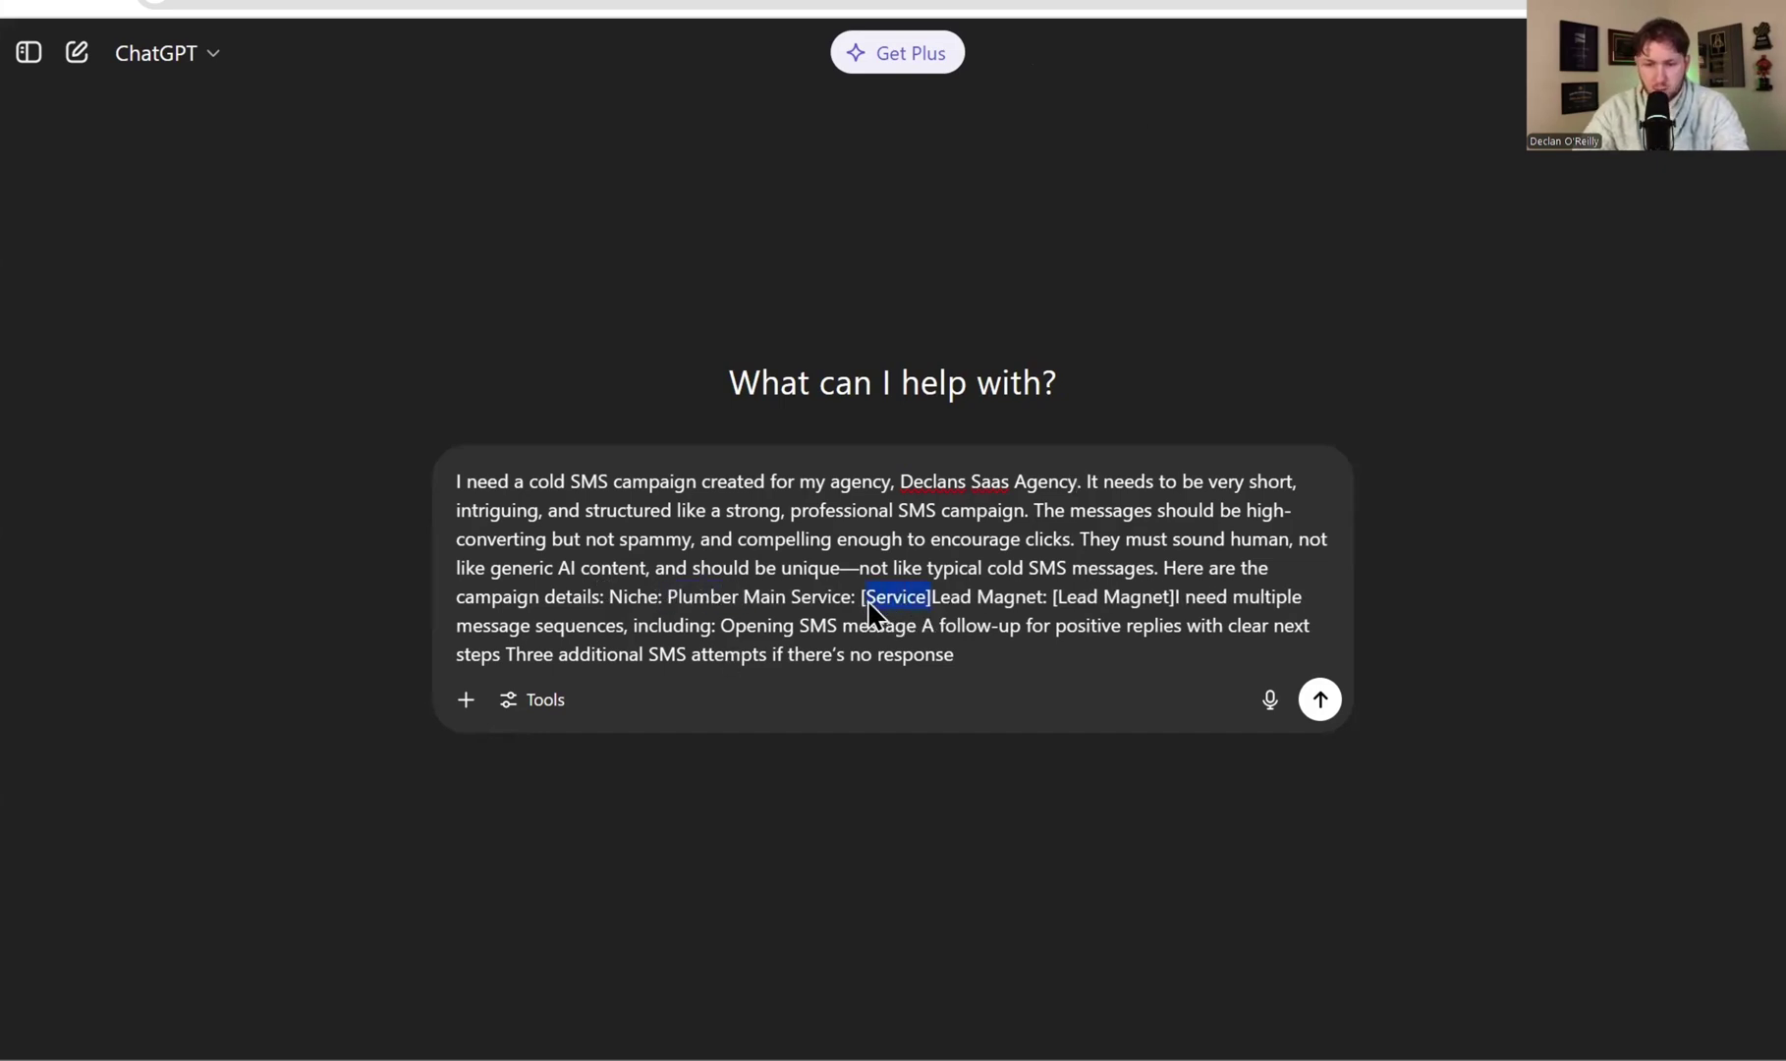
{"action": "type", "text": "ai smart websites"}
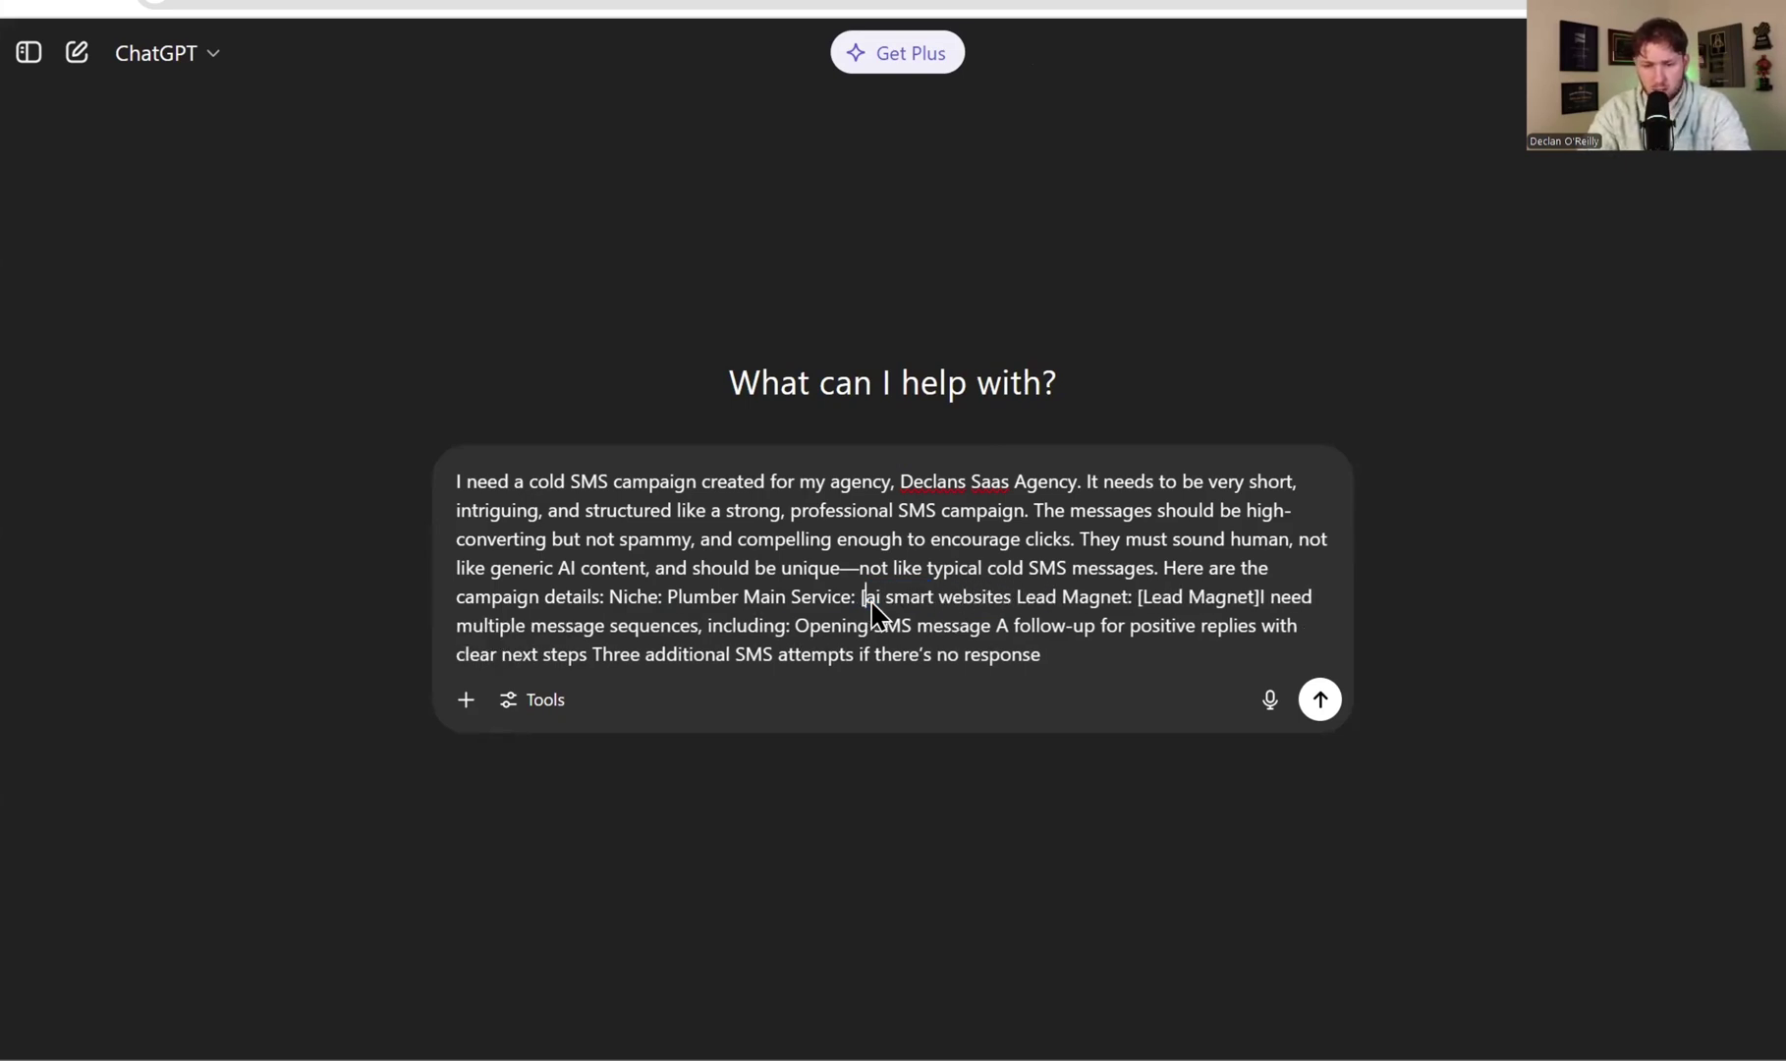
{"action": "key", "text": "BackSpace"}
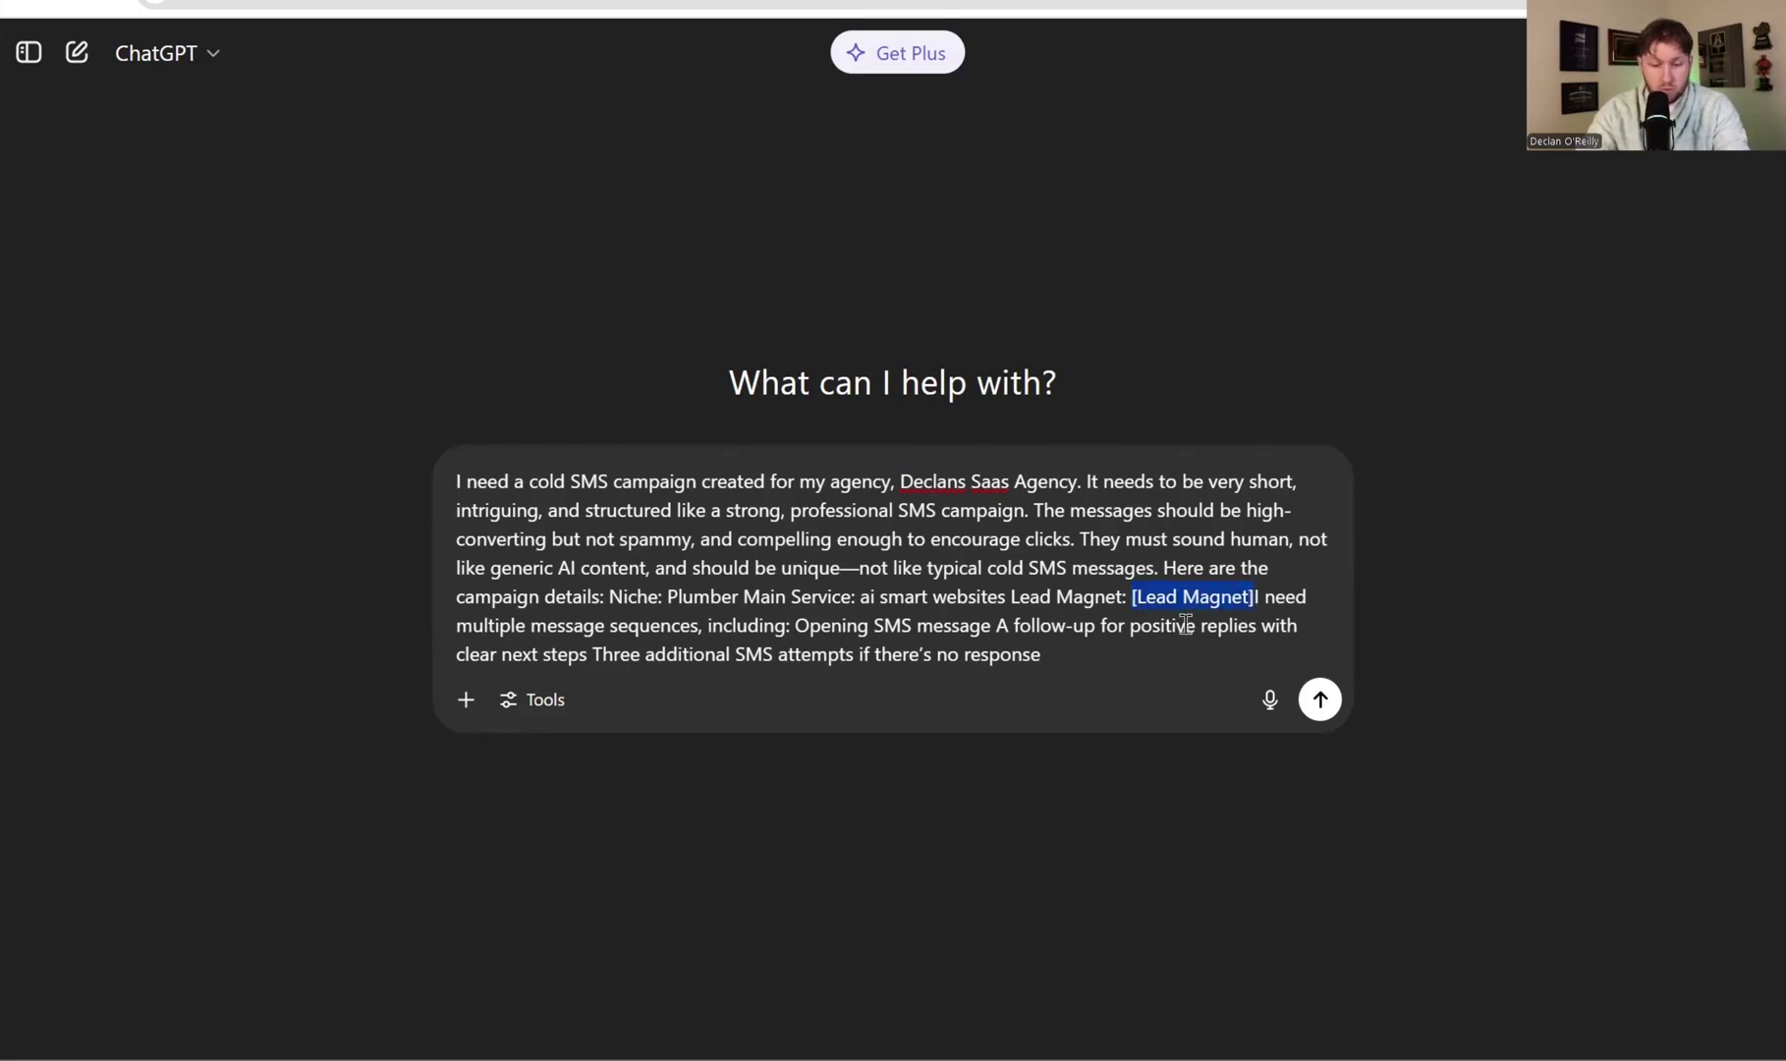
{"action": "type", "text": "free strategy call"}
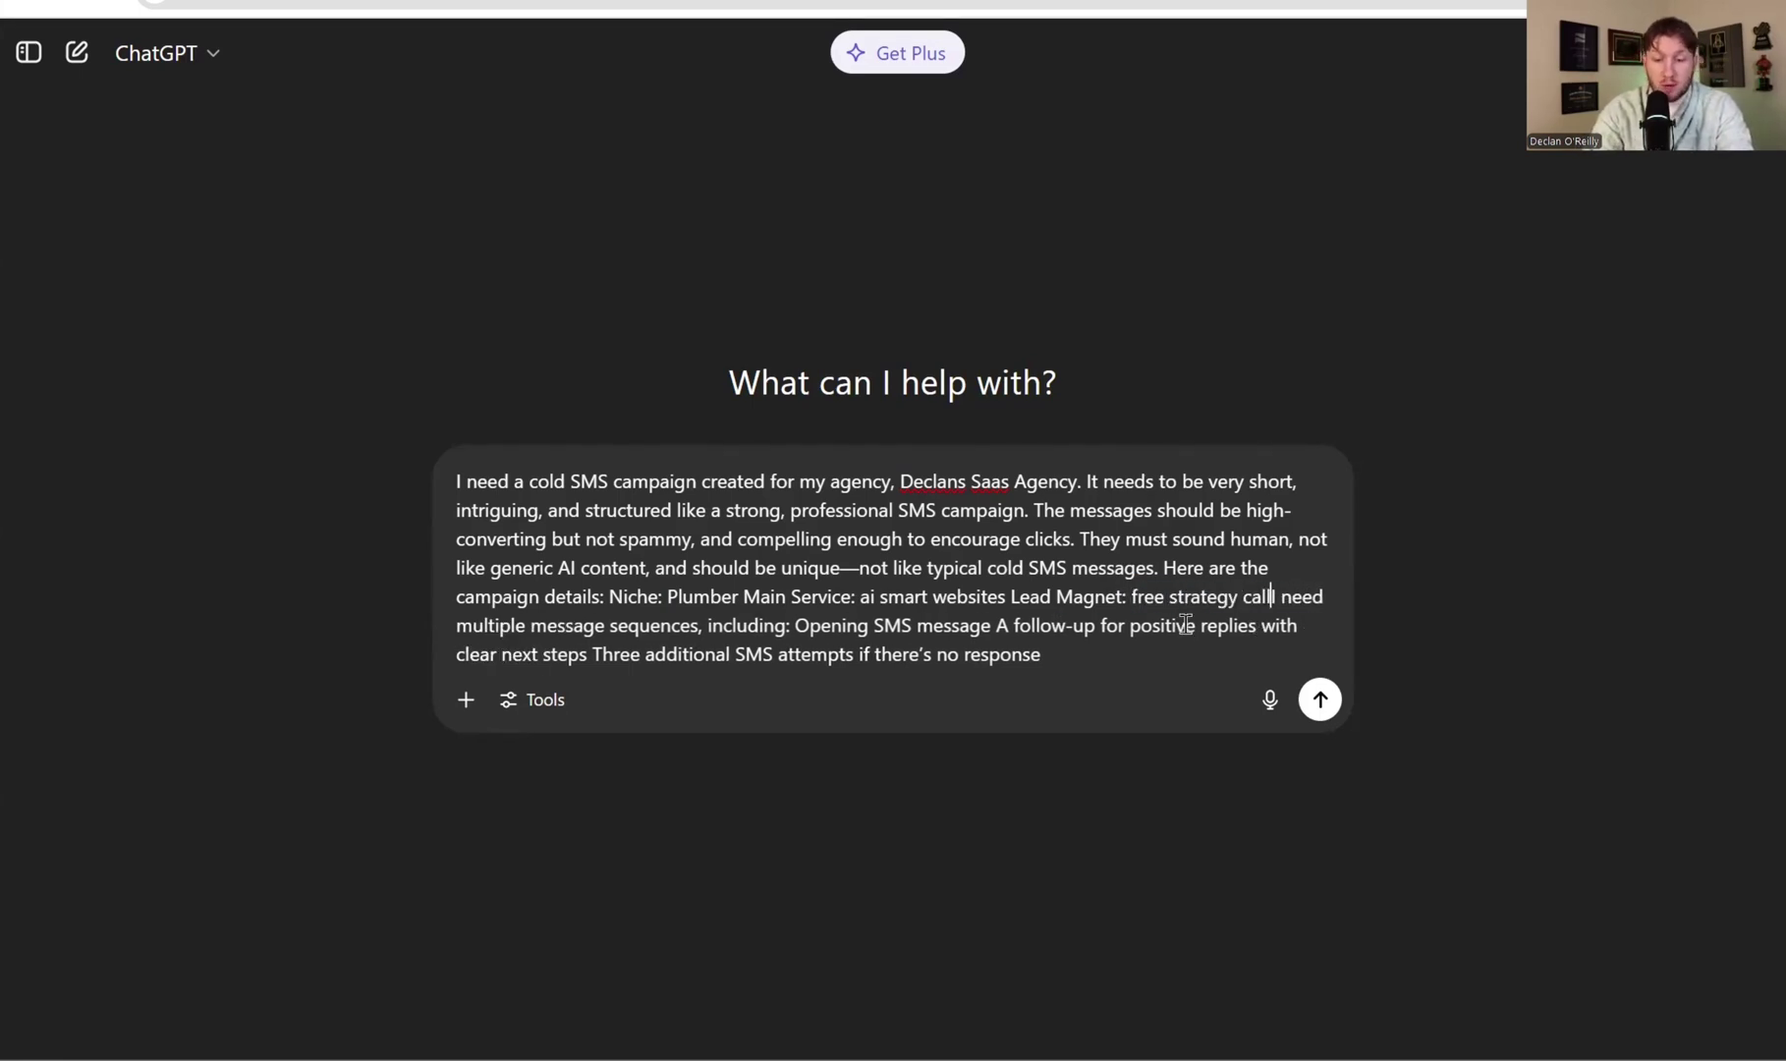
{"action": "left_click", "coordinate": [1157, 659]}
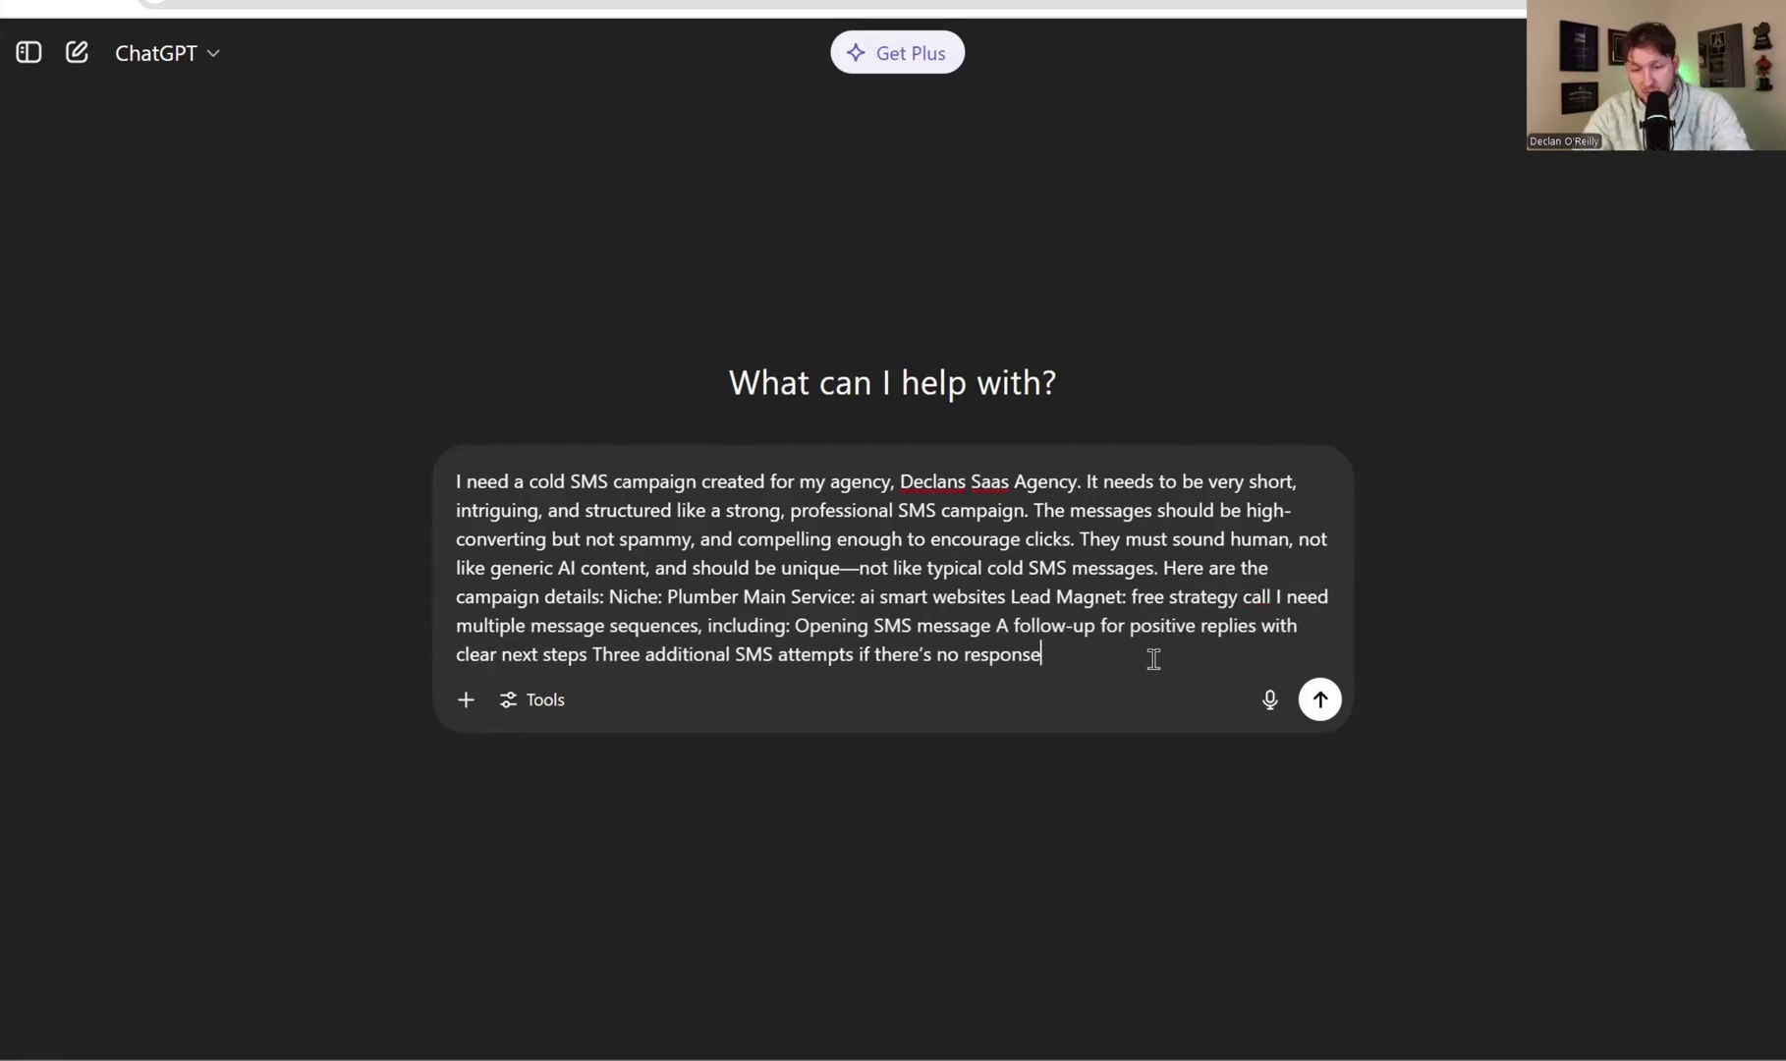
{"action": "left_click", "coordinate": [1320, 700]}
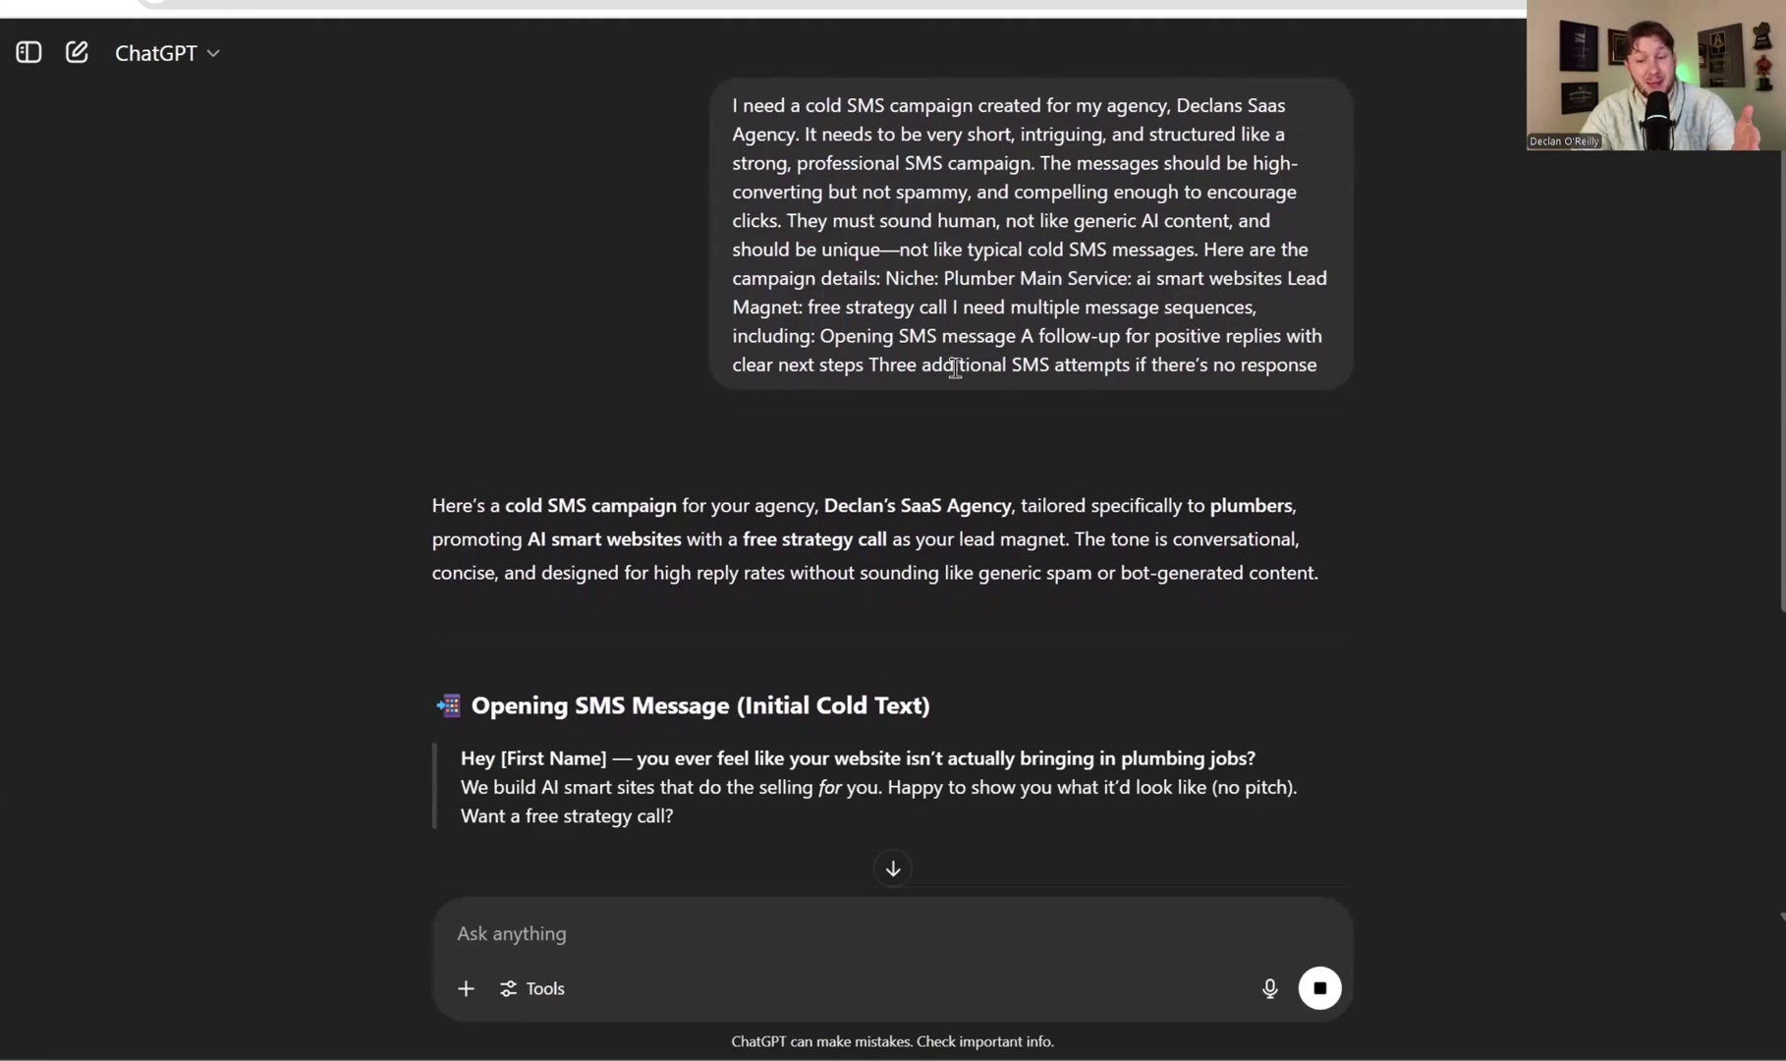
Read through ChatGPT's SMS campaign, examining the opening message, the positive-reply follow-up and the no-response follow-ups
{"action": "scroll", "coordinate": [939, 580], "scroll_direction": "down", "scroll_amount": 3}
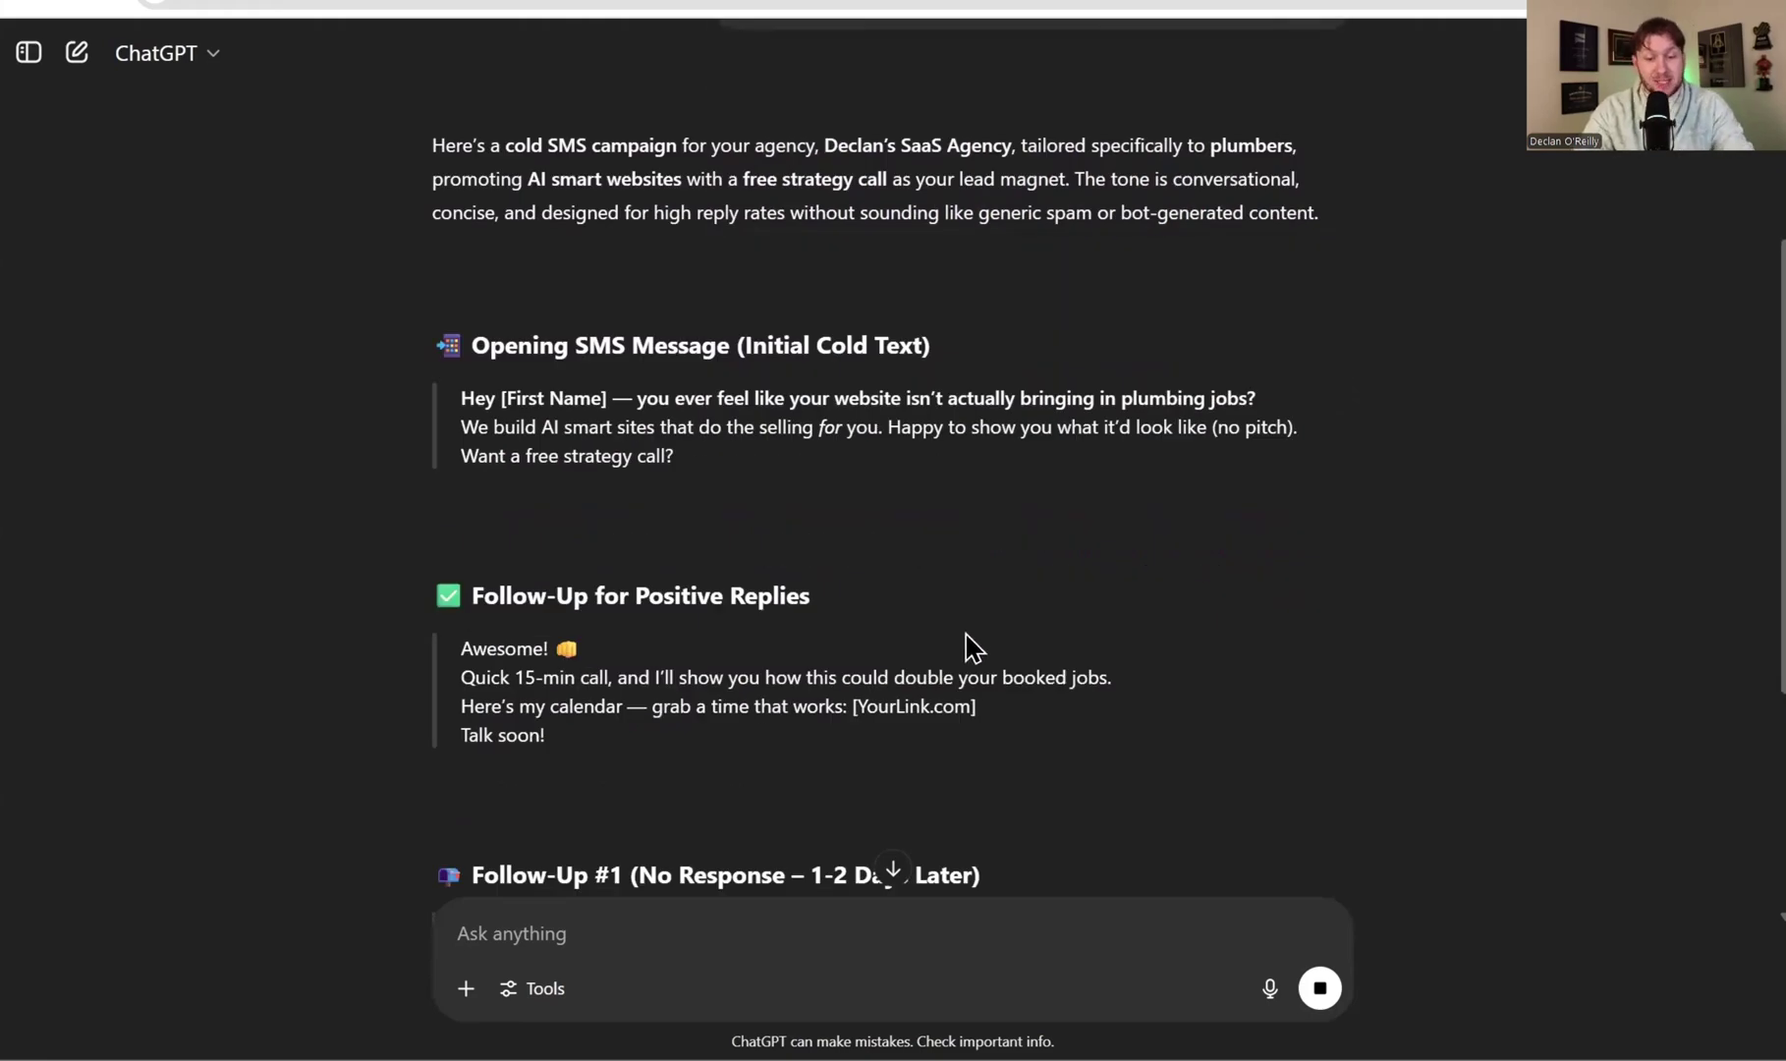
{"action": "scroll", "coordinate": [983, 643], "scroll_direction": "up", "scroll_amount": 3}
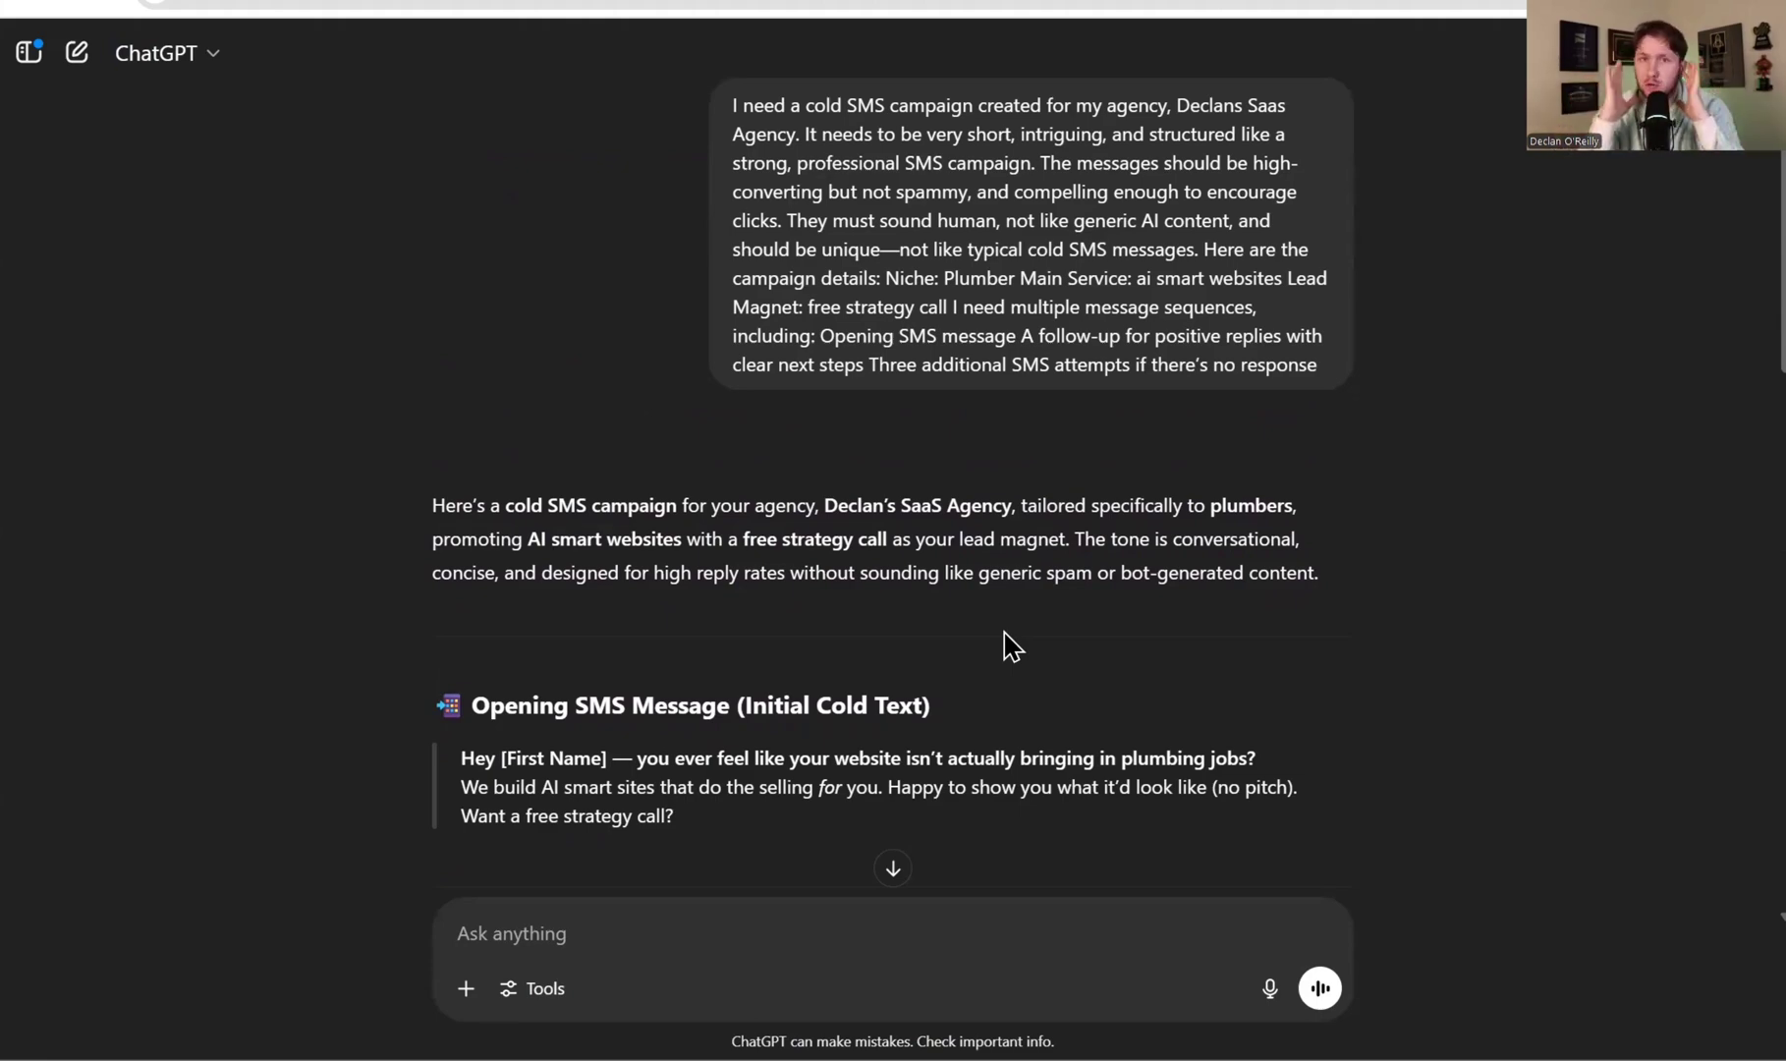
{"action": "mouse_move", "coordinate": [1150, 339]}
{"action": "left_mouse_down"}
{"action": "mouse_move", "coordinate": [984, 247]}
{"action": "mouse_move", "coordinate": [1157, 330]}
{"action": "left_mouse_up"}
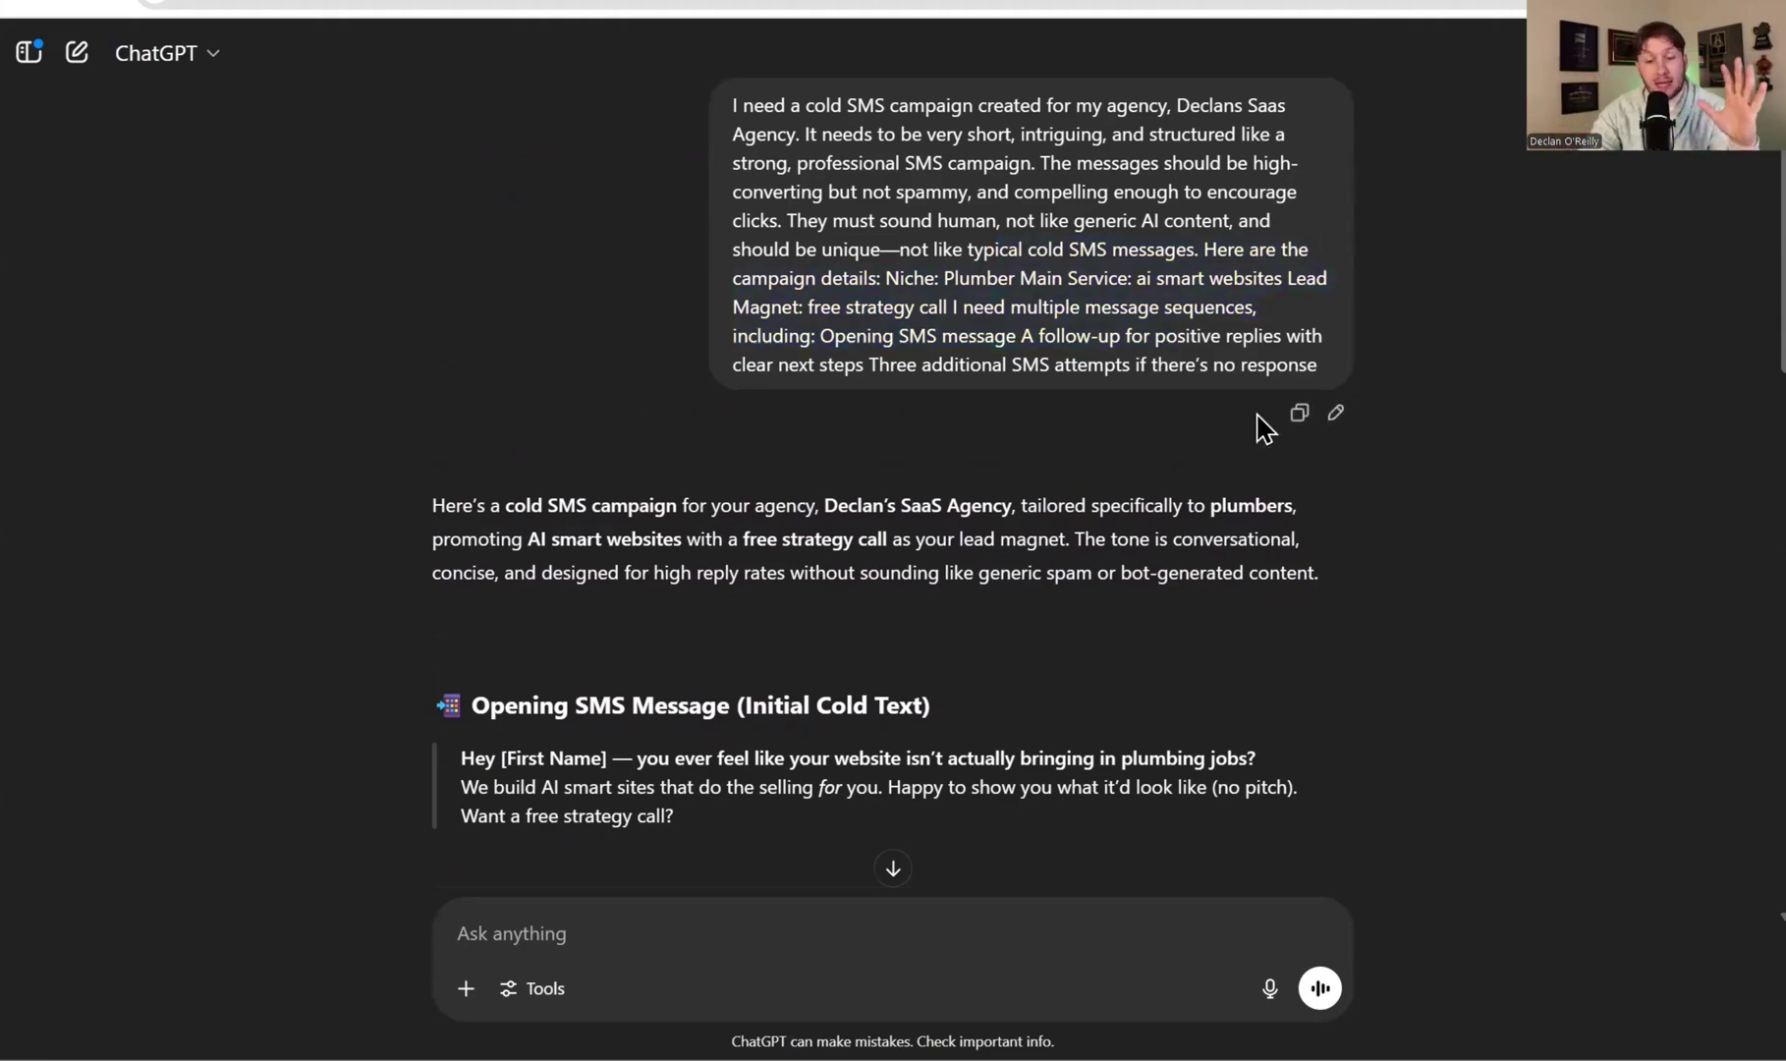
{"action": "scroll", "coordinate": [1248, 685], "scroll_direction": "down", "scroll_amount": 4}
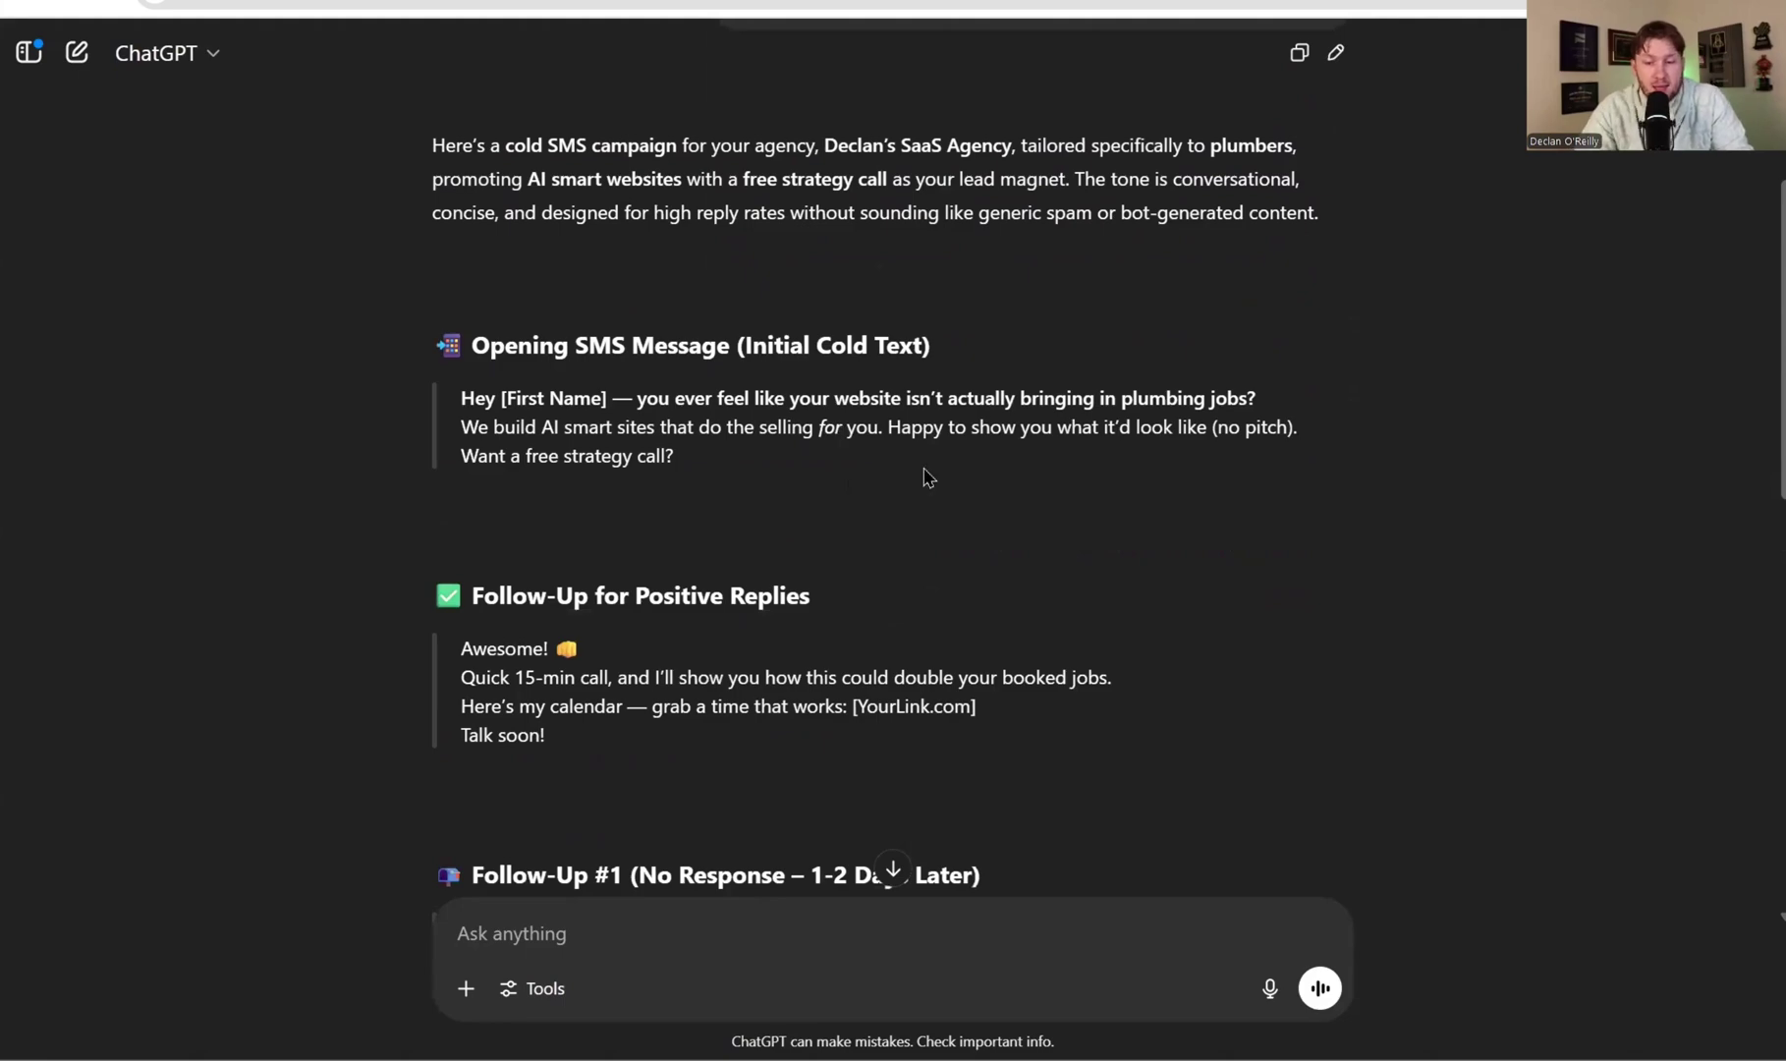
{"action": "scroll", "coordinate": [916, 504], "scroll_direction": "down", "scroll_amount": 4}
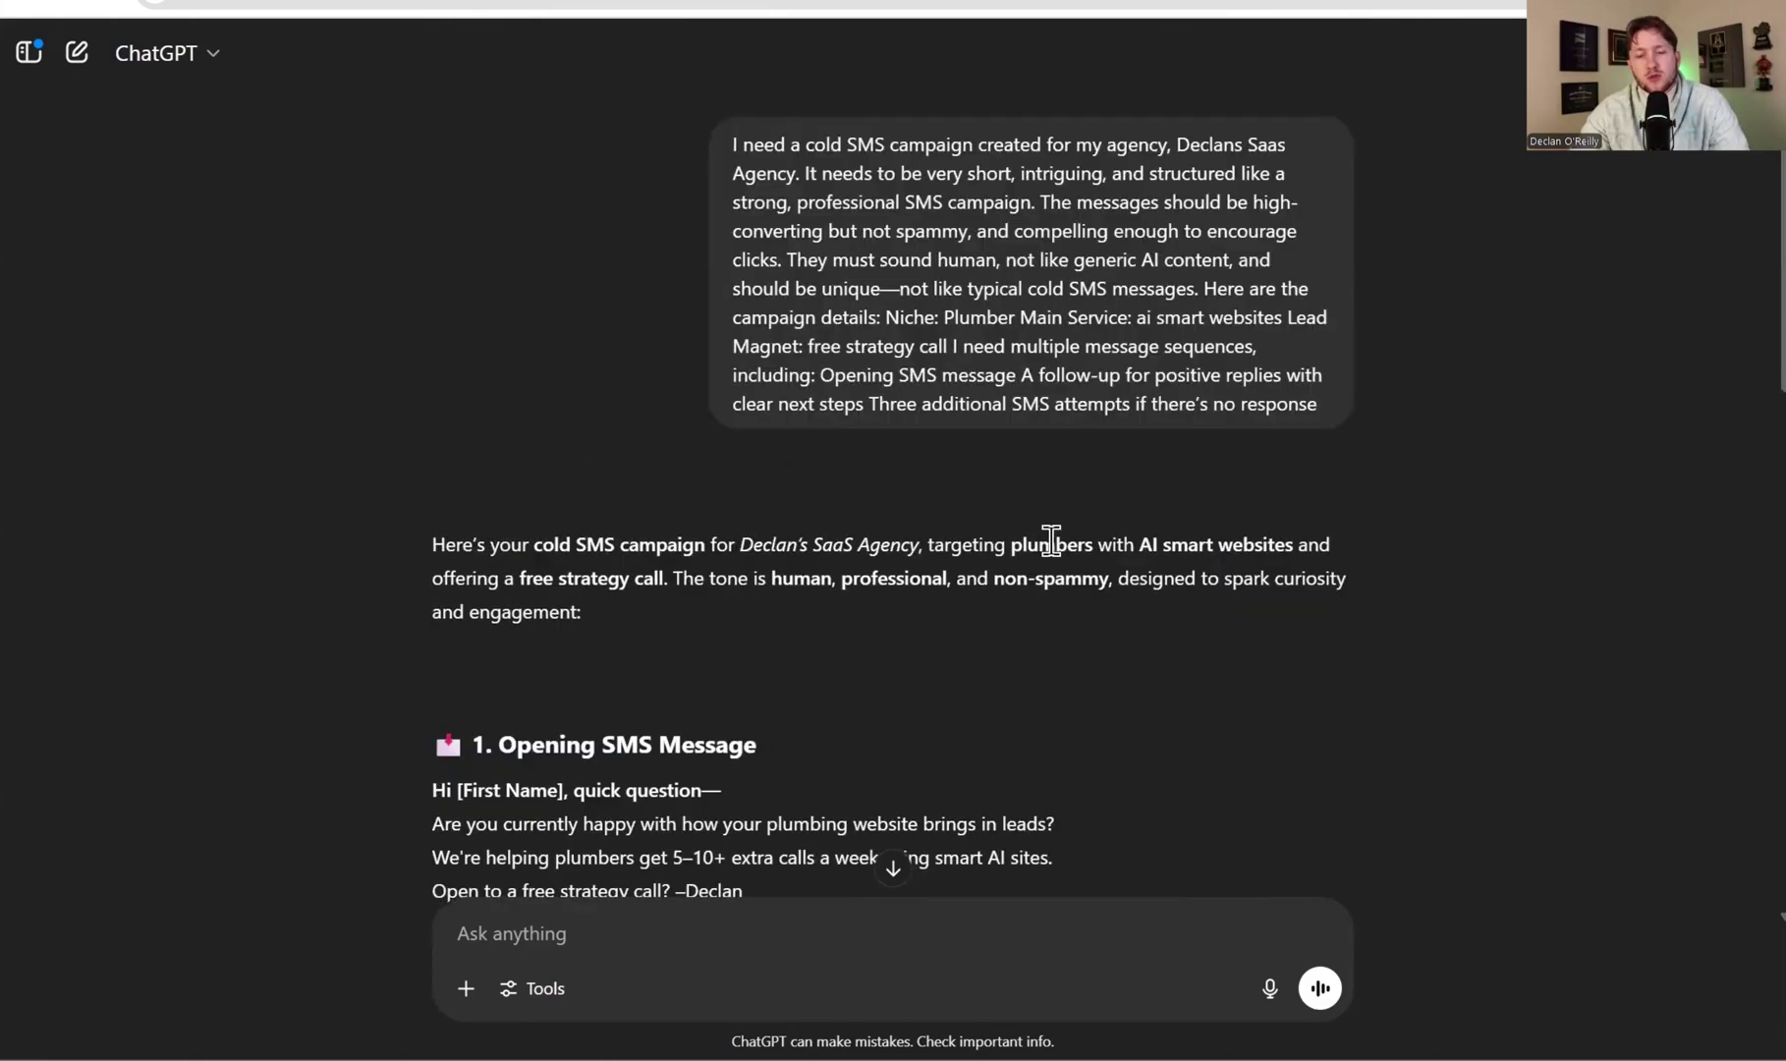
{"action": "scroll", "coordinate": [1045, 551], "scroll_direction": "down", "scroll_amount": 13}
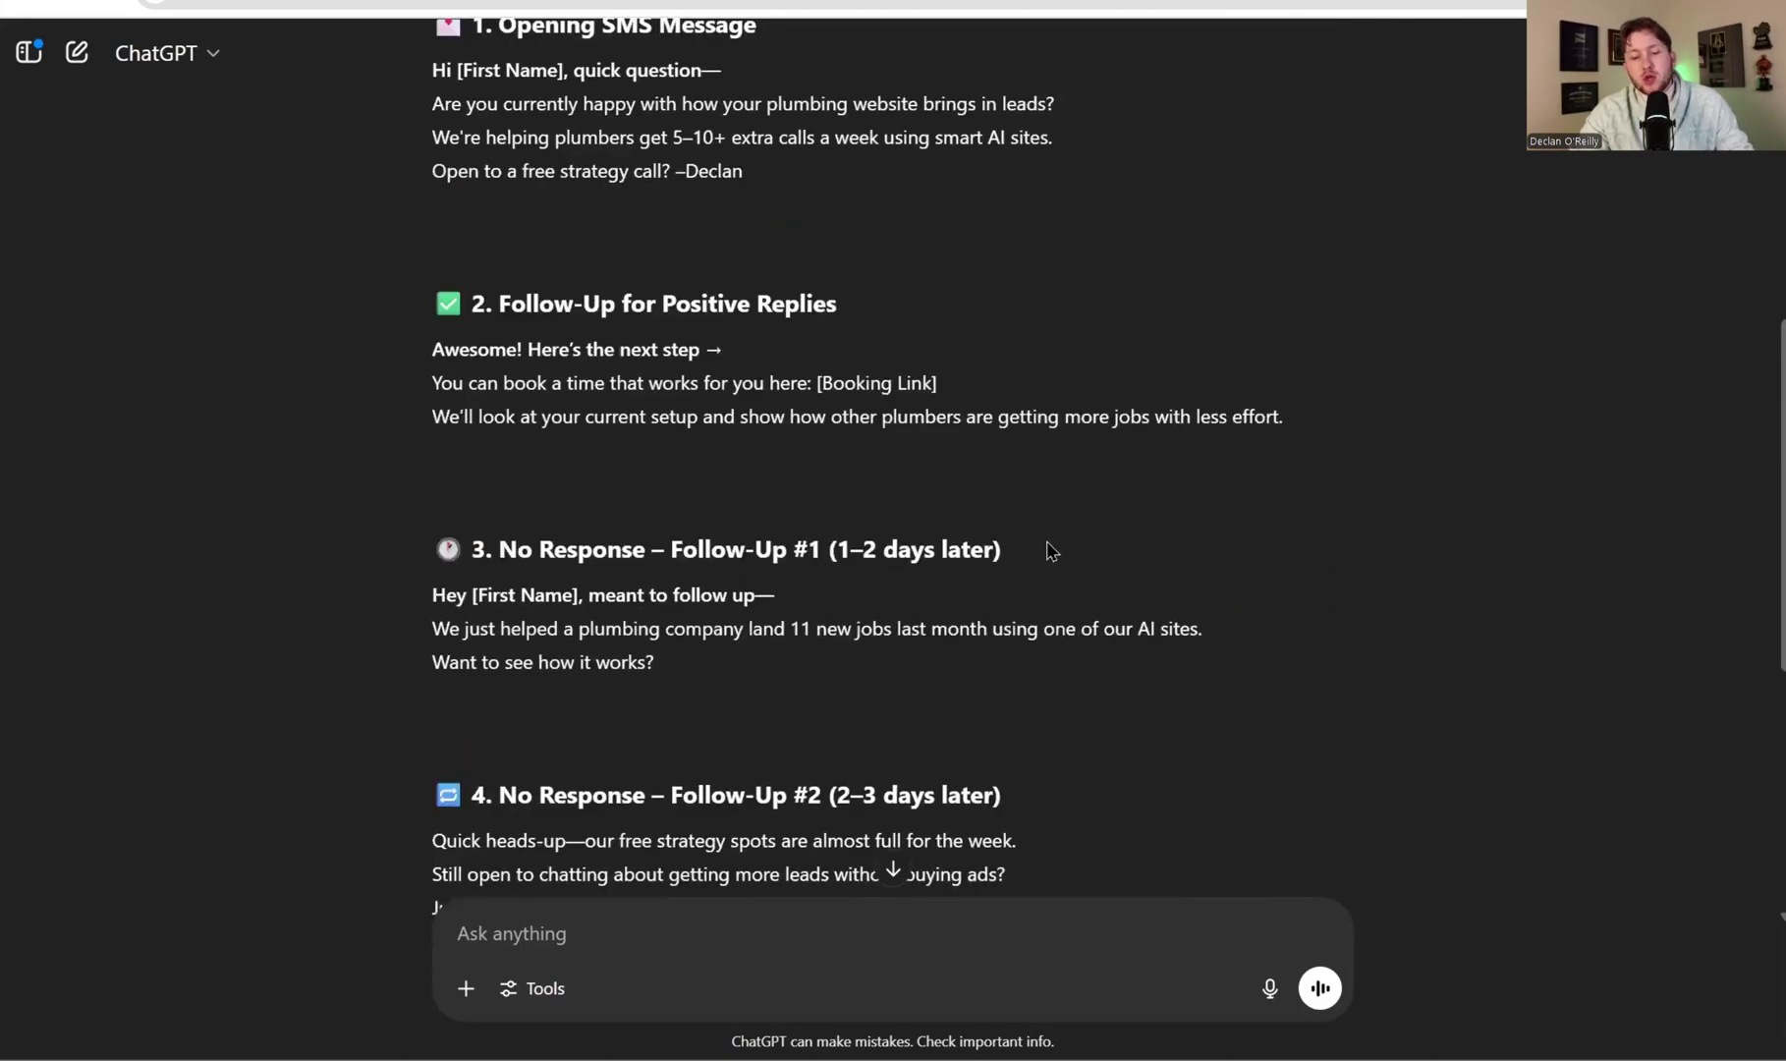
{"action": "scroll", "coordinate": [1098, 548], "scroll_direction": "up", "scroll_amount": 4}
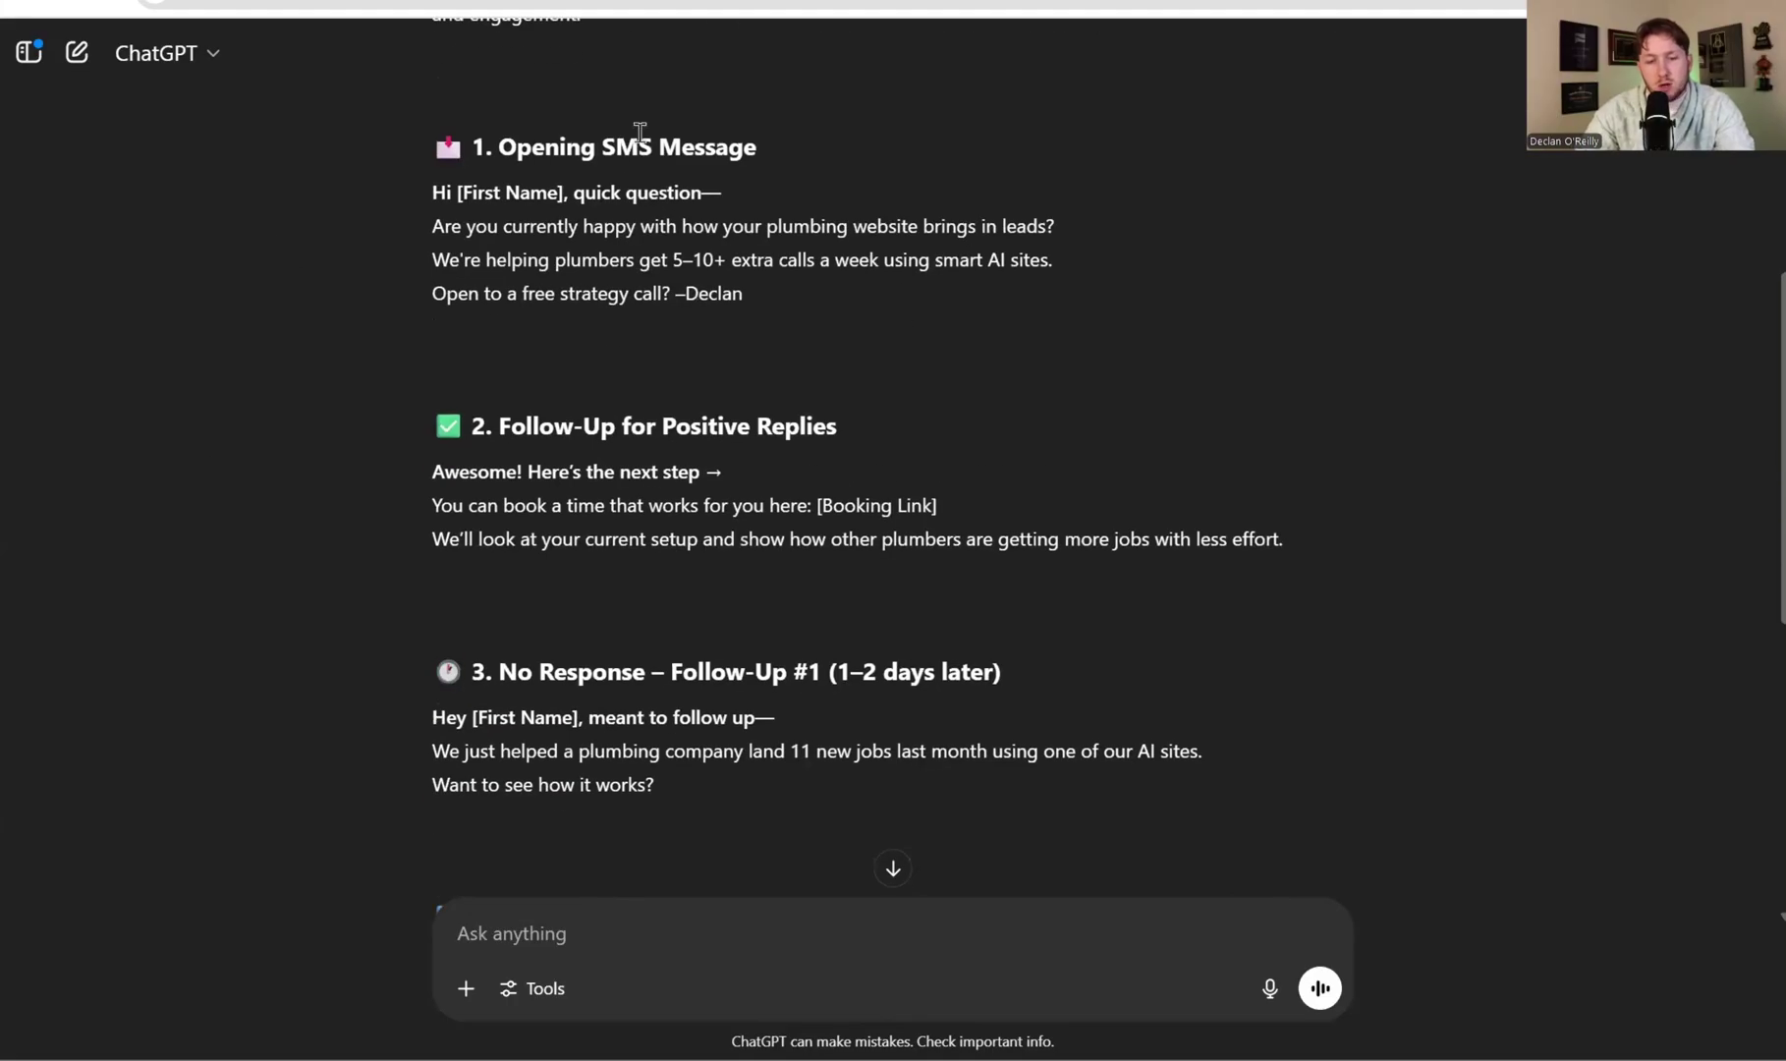
{"action": "scroll", "coordinate": [671, 310], "scroll_direction": "down", "scroll_amount": 6}
{"action": "scroll", "coordinate": [671, 310], "scroll_direction": "up", "scroll_amount": 7}
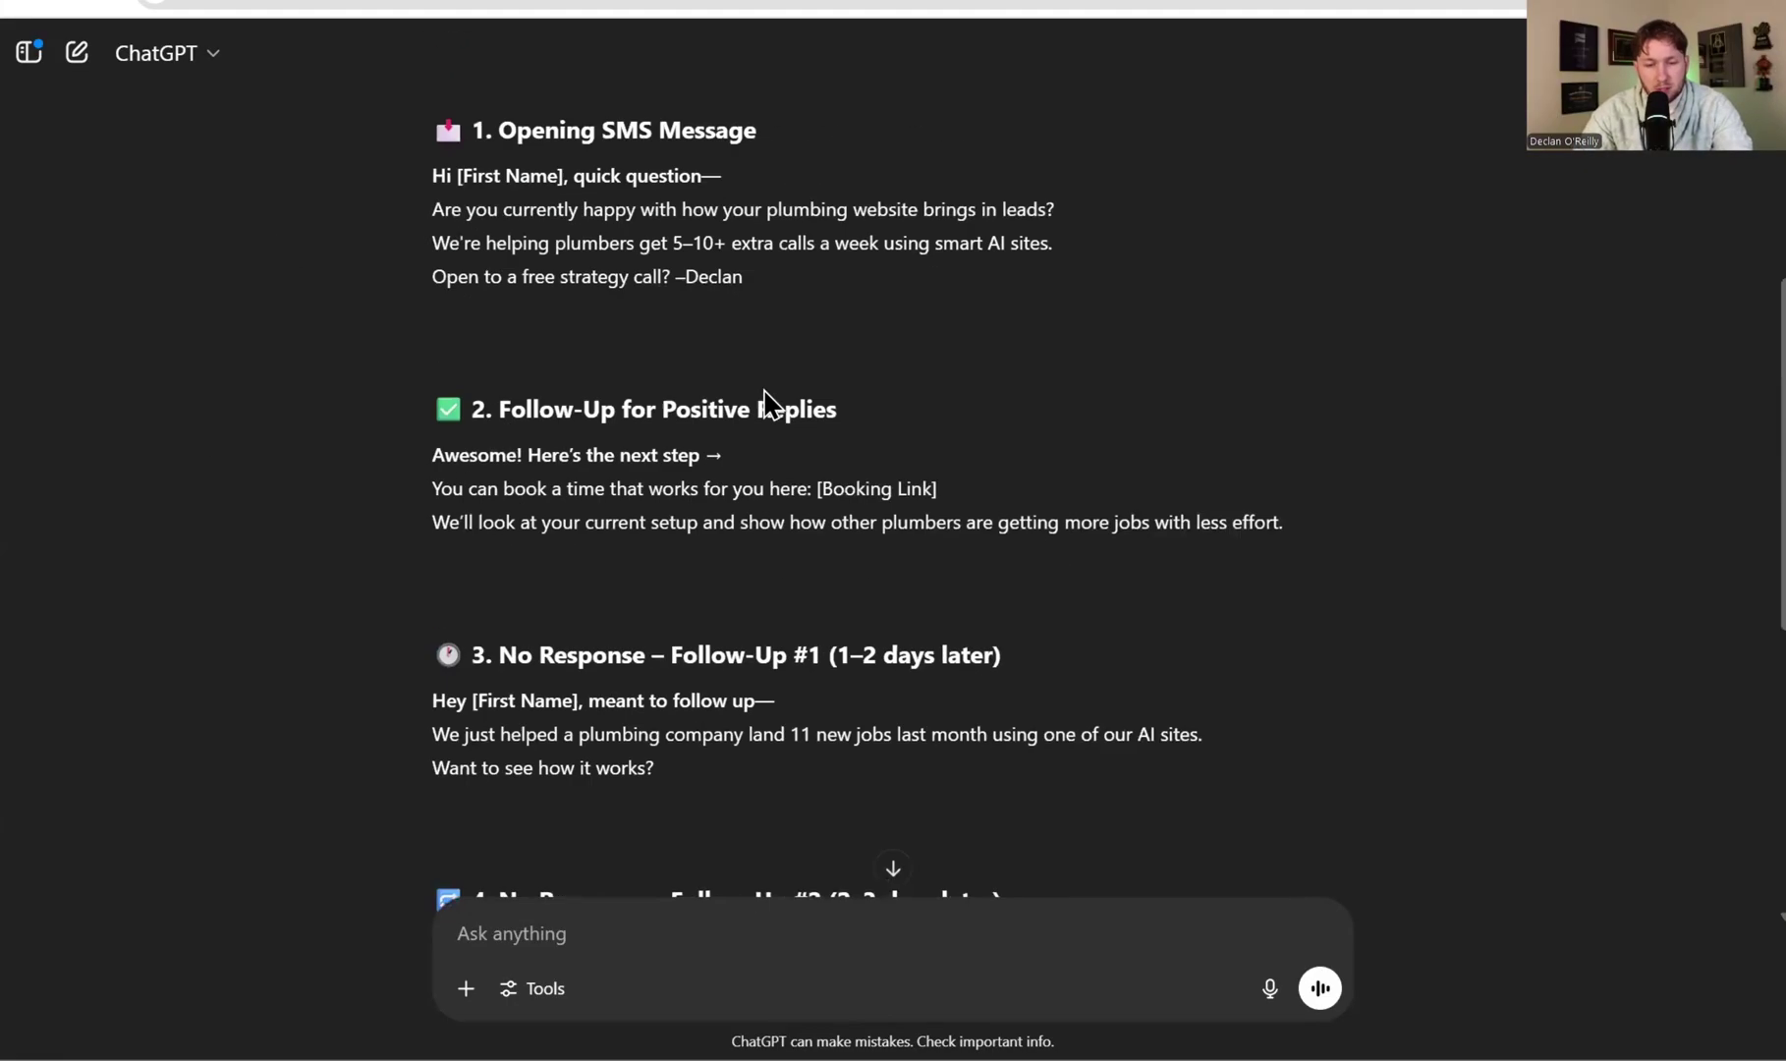
{"action": "left_click_drag", "start_coordinate": [862, 427], "coordinate": [820, 437]}
{"action": "left_click", "coordinate": [892, 433]}
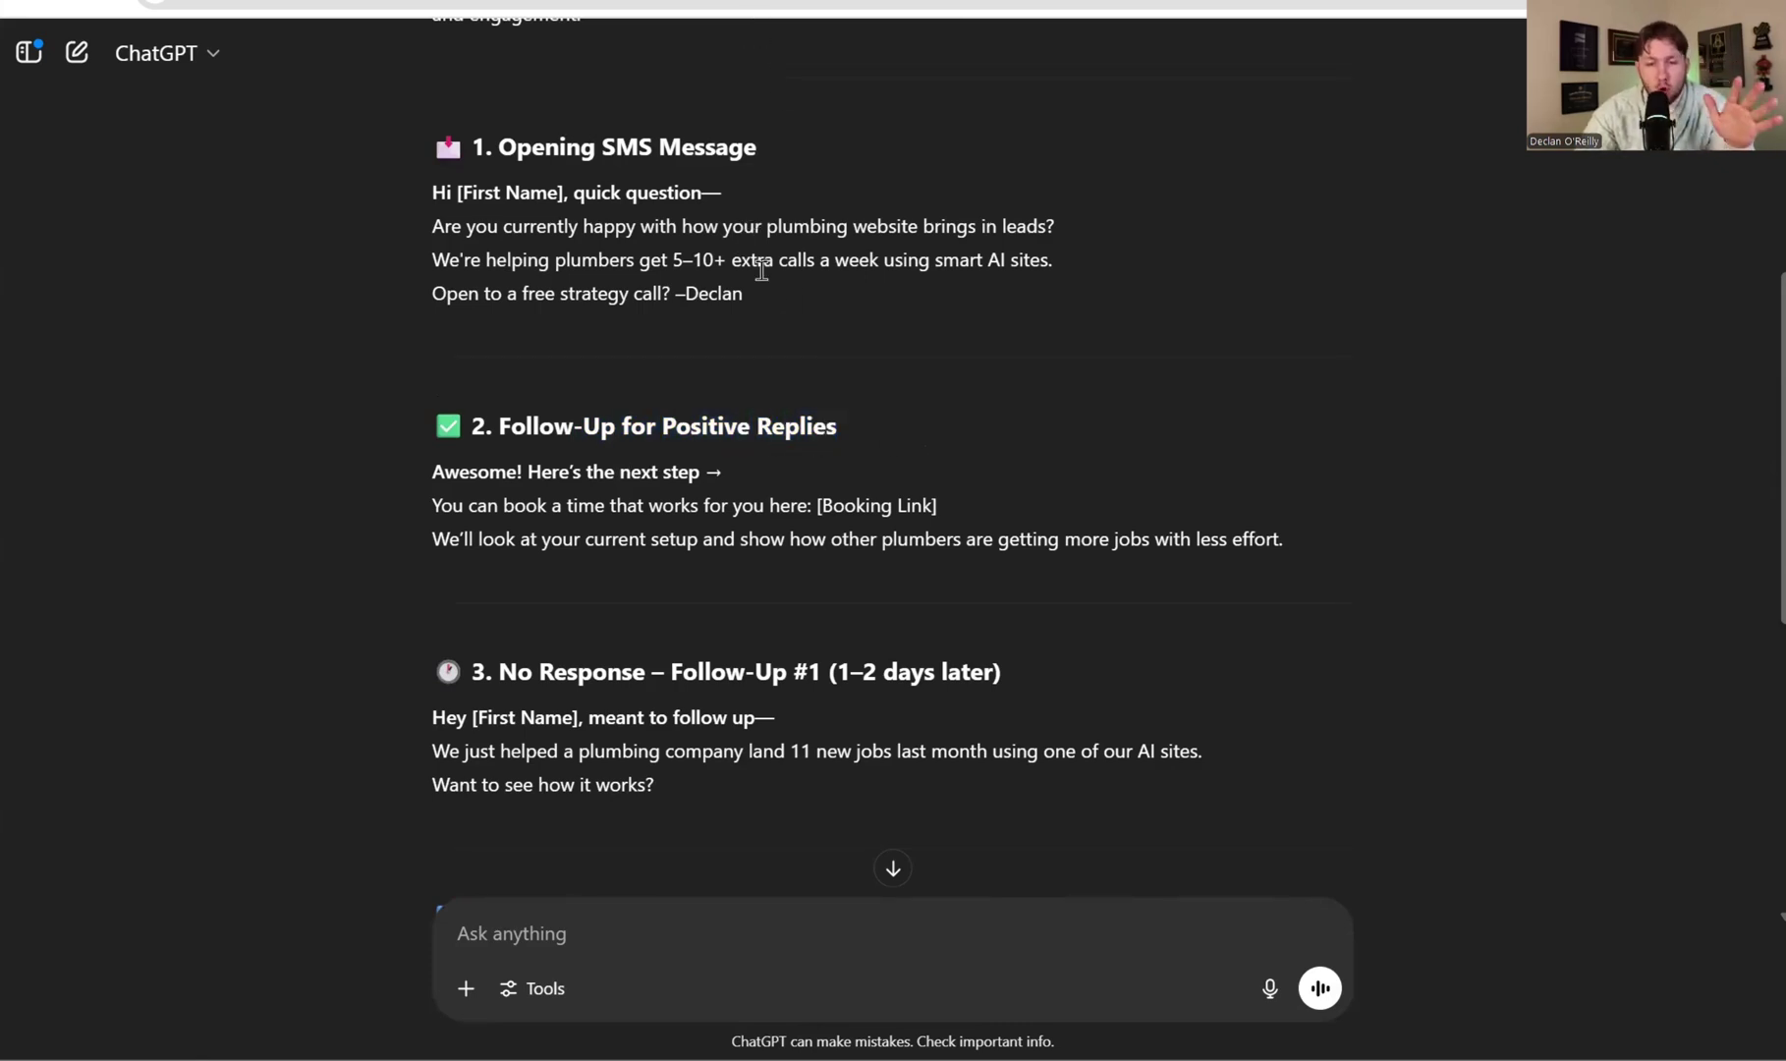
Copy ChatGPT's opening SMS message, replace the text of the workflow's Message 1 action in HighLevel with it, and save the action
{"action": "left_click_drag", "start_coordinate": [770, 294], "coordinate": [403, 199]}
{"action": "key", "text": "ctrl+c"}
{"action": "key", "text": "ctrl+Tab"}
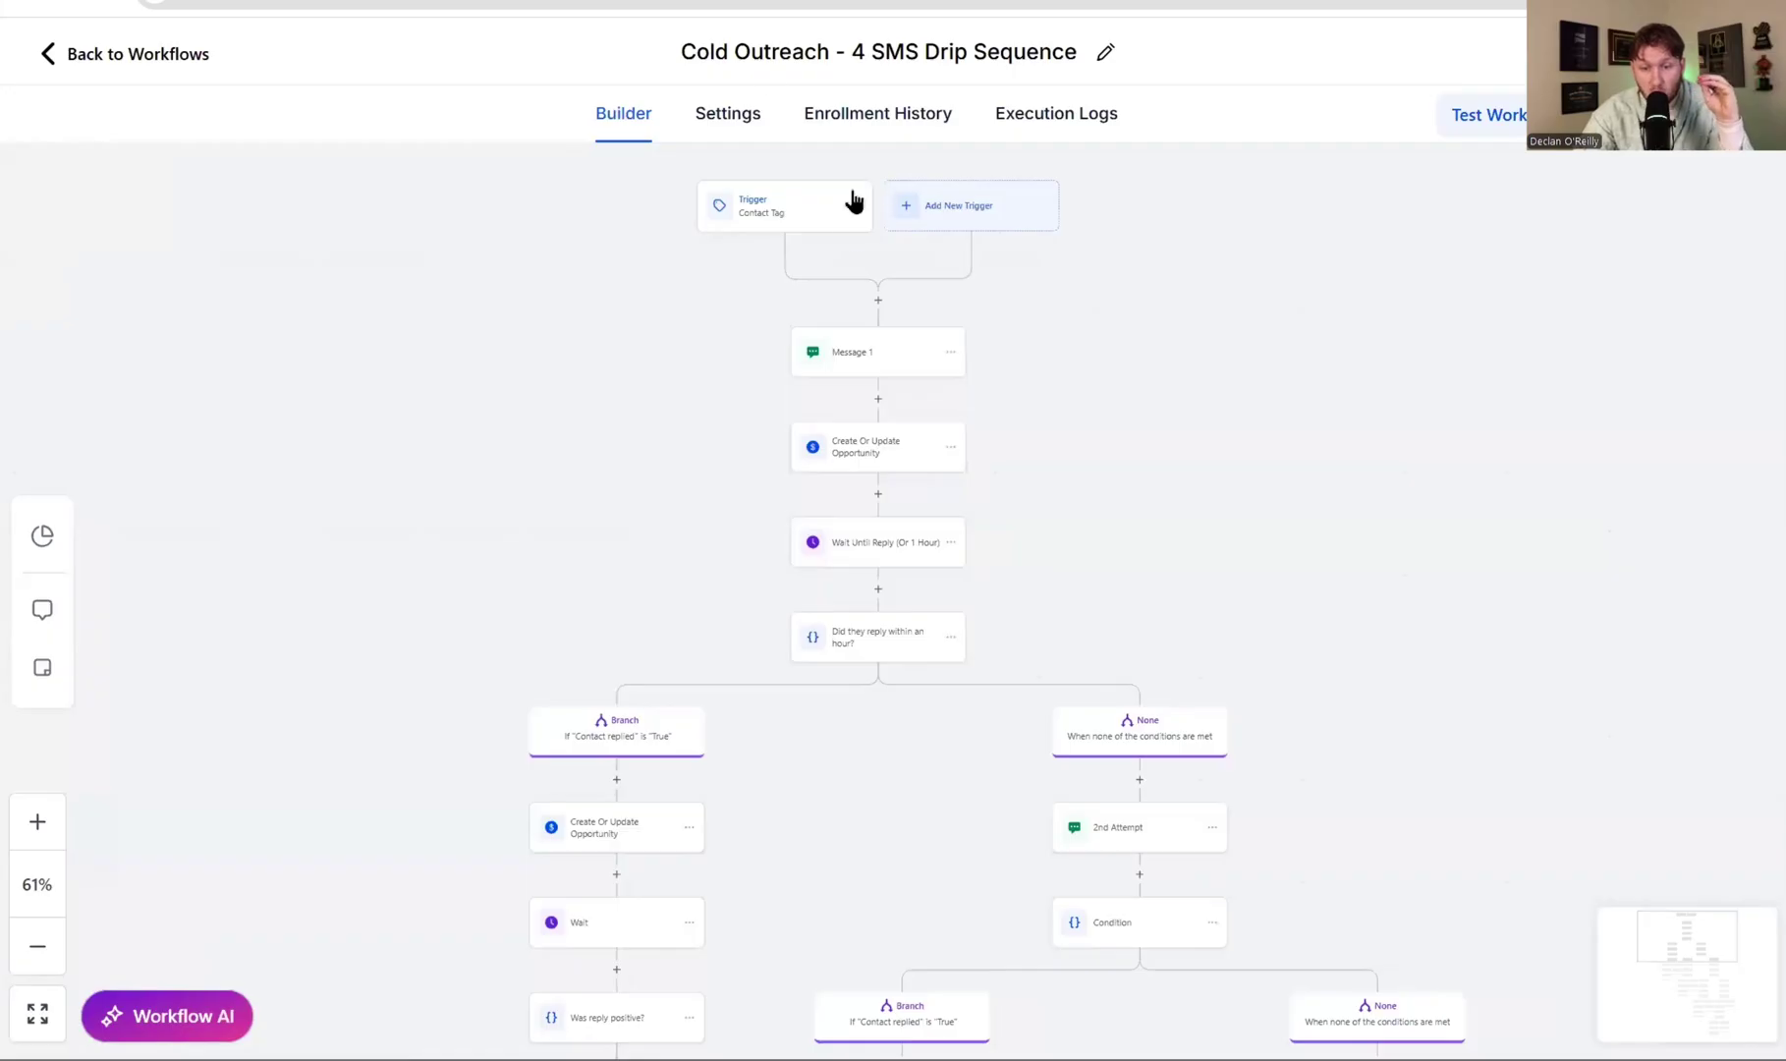
{"action": "left_click", "coordinate": [891, 371]}
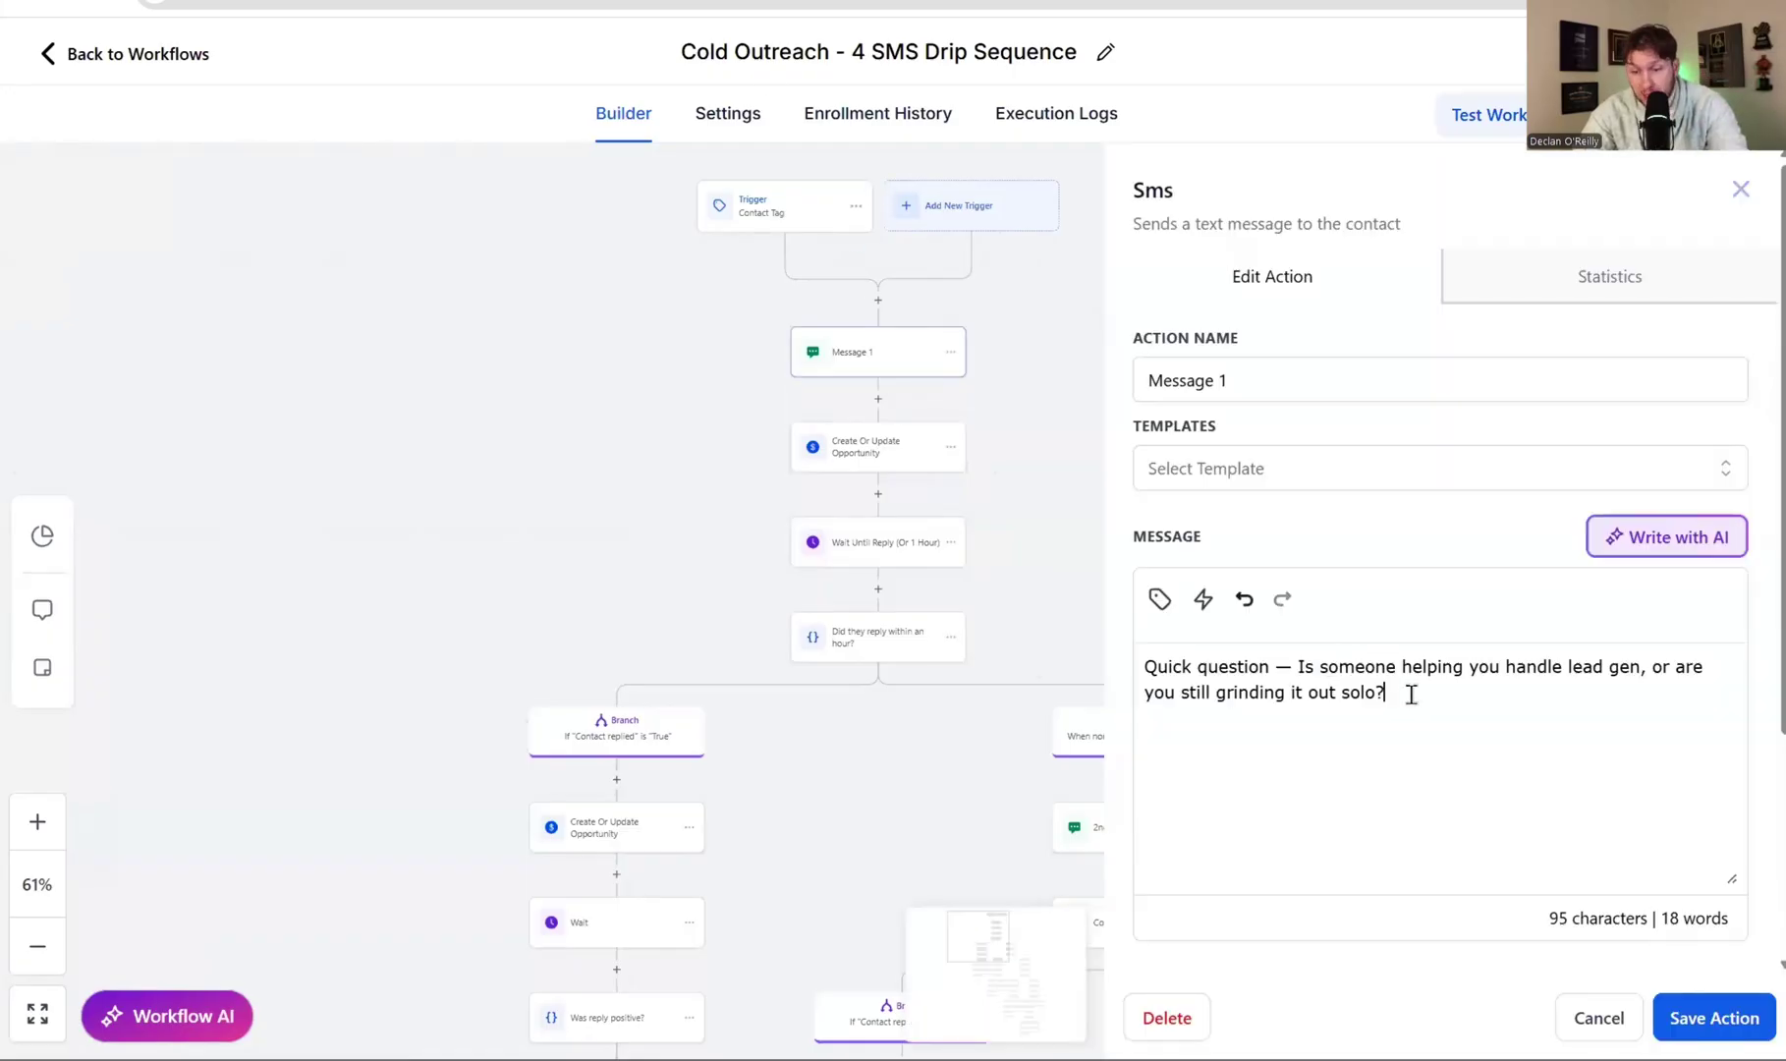
{"action": "left_click_drag", "start_coordinate": [1411, 695], "coordinate": [1088, 634]}
{"action": "key", "text": "ctrl+v"}
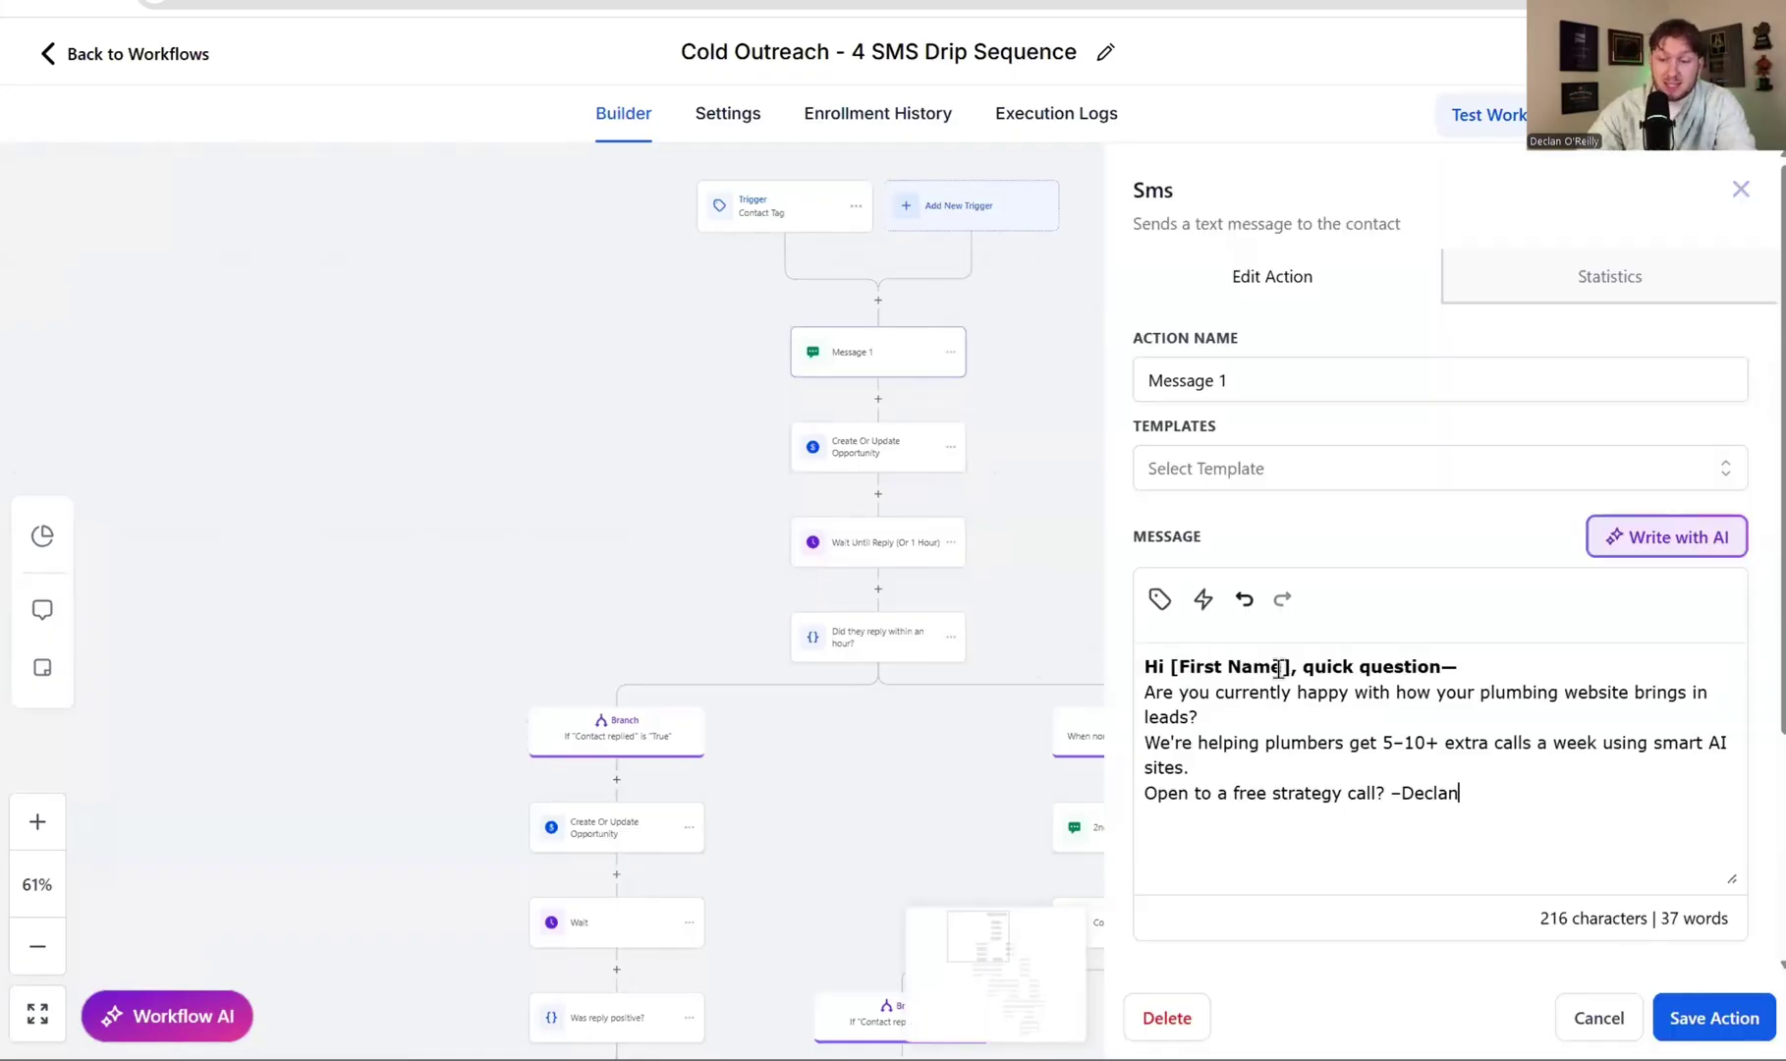
{"action": "left_click", "coordinate": [1715, 1018]}
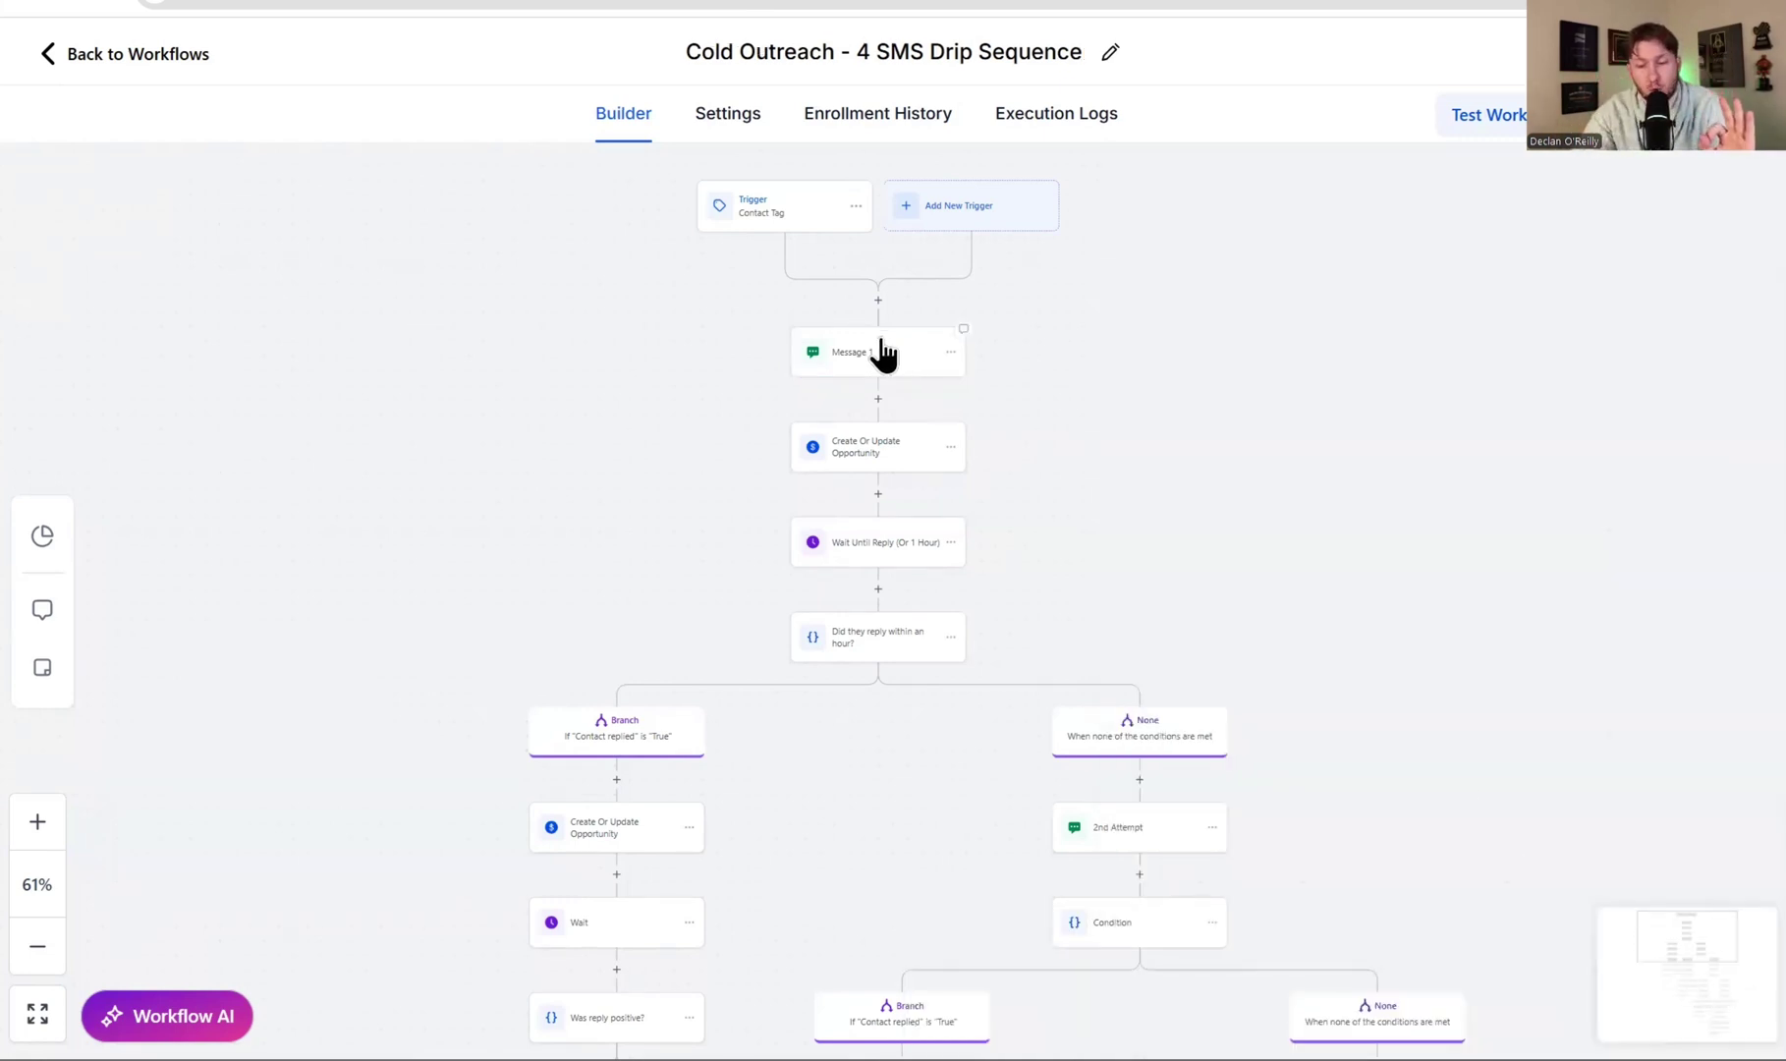
Switch to ChatGPT and copy the full text of its Follow-Up for Positive Replies message
{"action": "scroll", "coordinate": [899, 423], "scroll_direction": "down", "scroll_amount": 2}
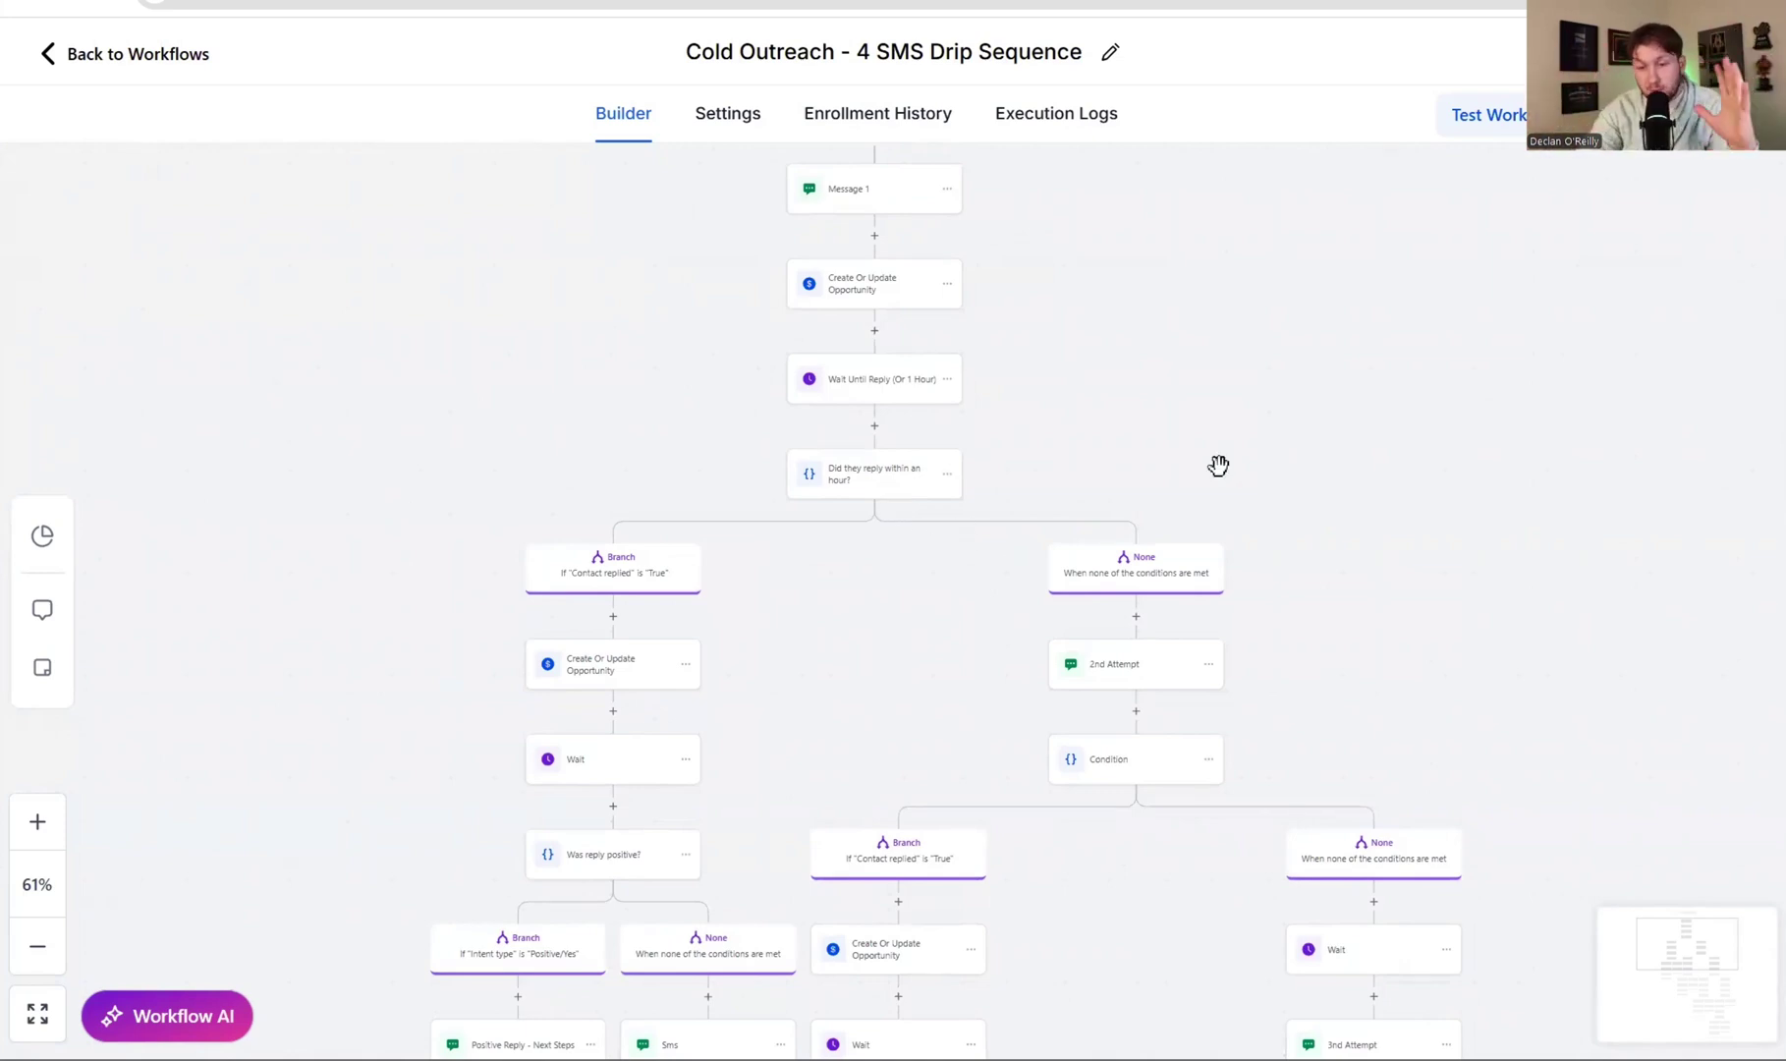
{"action": "scroll", "coordinate": [1025, 482], "scroll_direction": "down", "scroll_amount": 1}
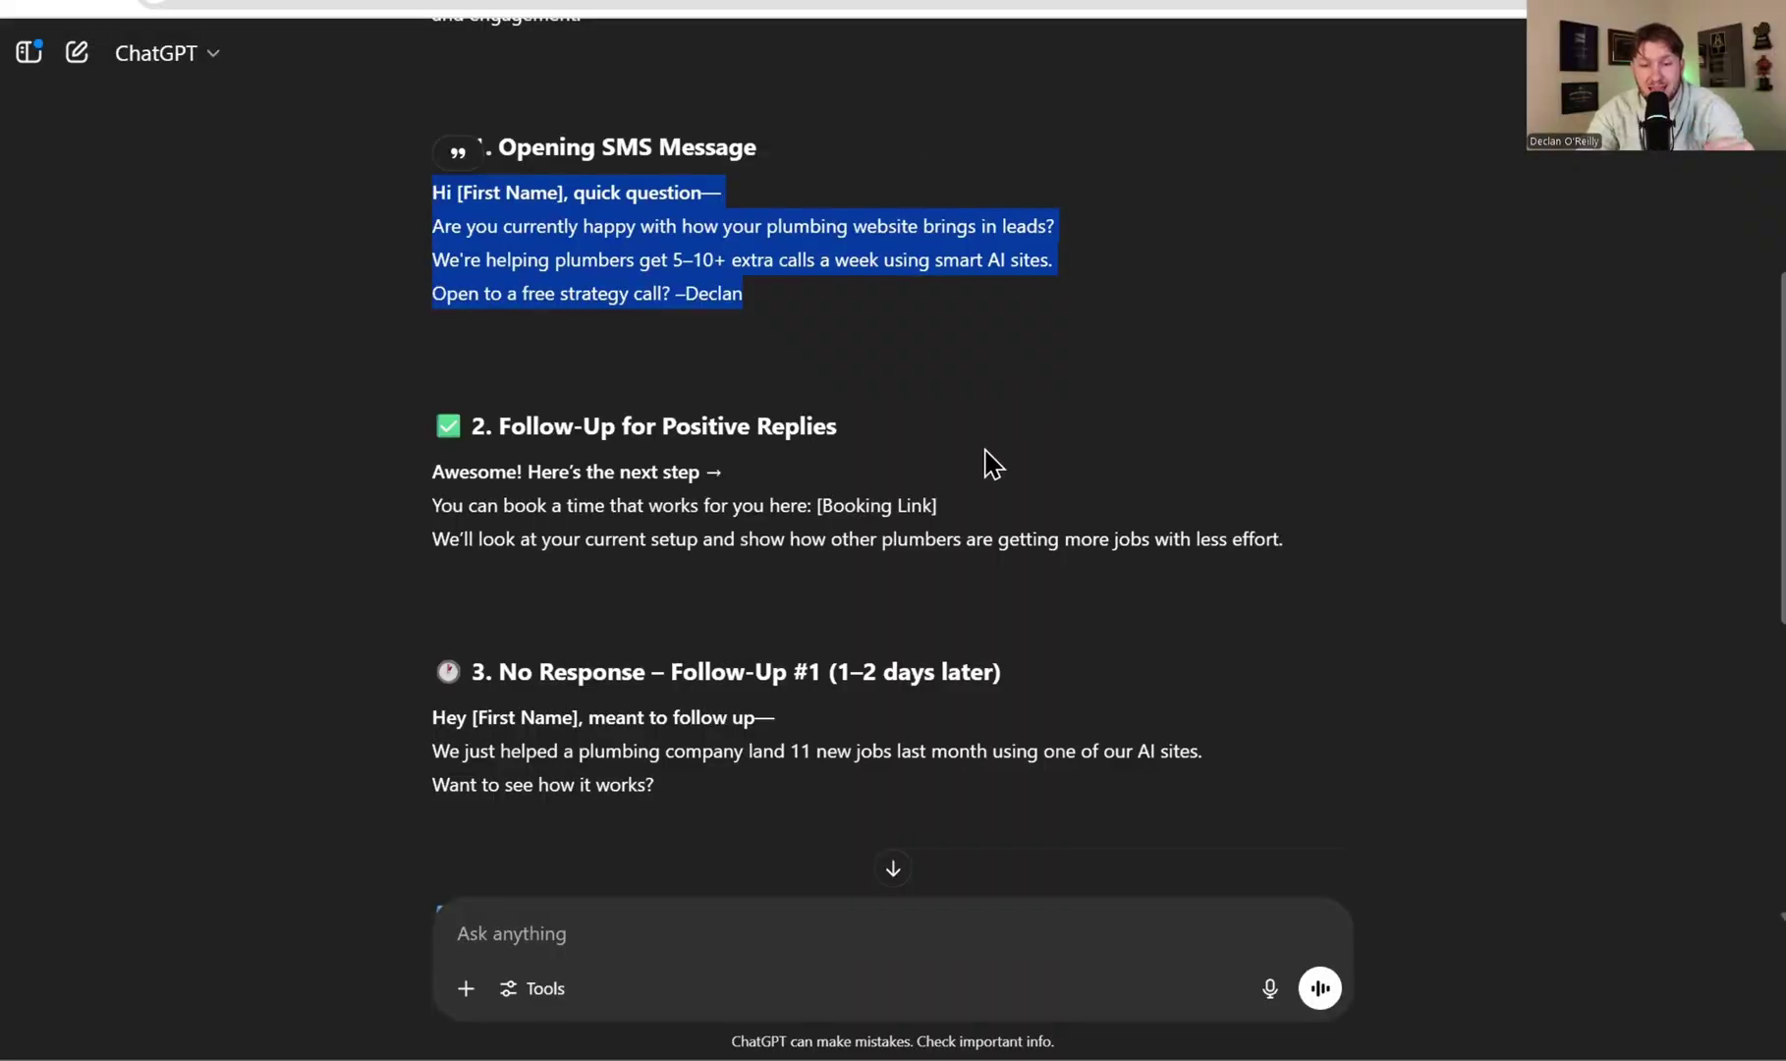
{"action": "scroll", "coordinate": [901, 498], "scroll_direction": "down", "scroll_amount": 3}
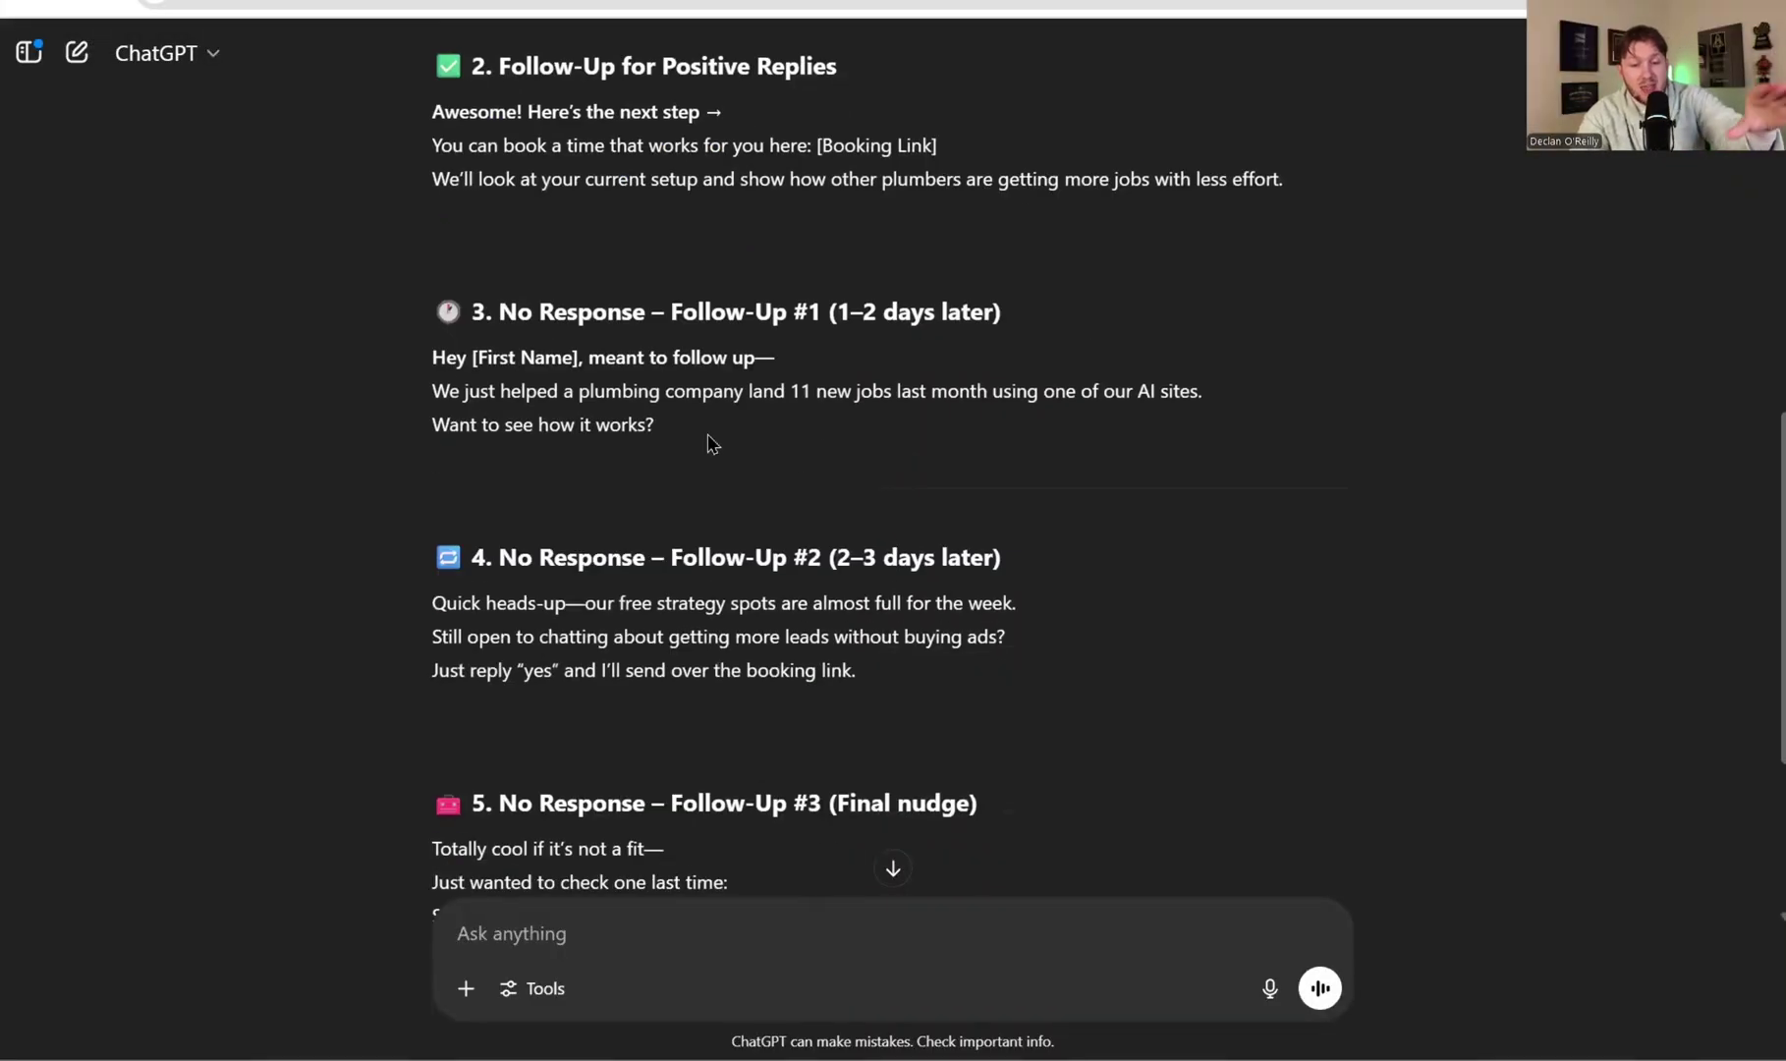
{"action": "scroll", "coordinate": [744, 479], "scroll_direction": "up", "scroll_amount": 3}
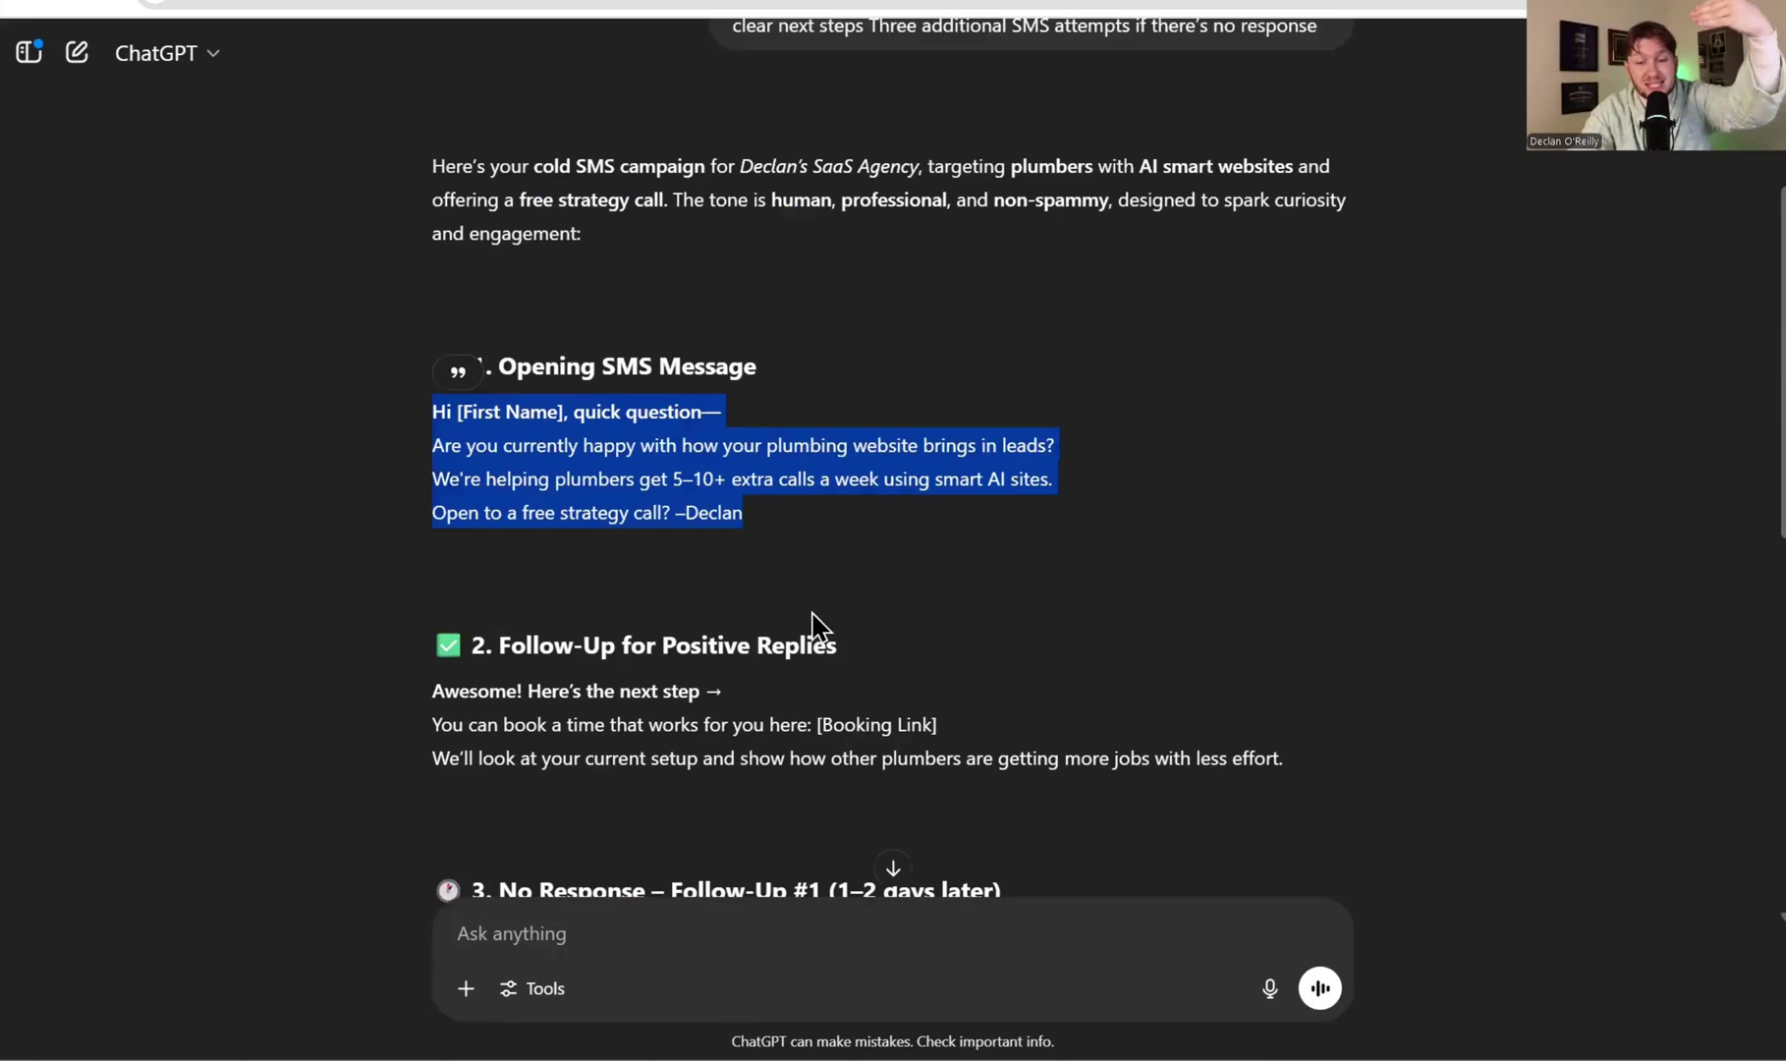
{"action": "scroll", "coordinate": [853, 614], "scroll_direction": "down", "scroll_amount": 3}
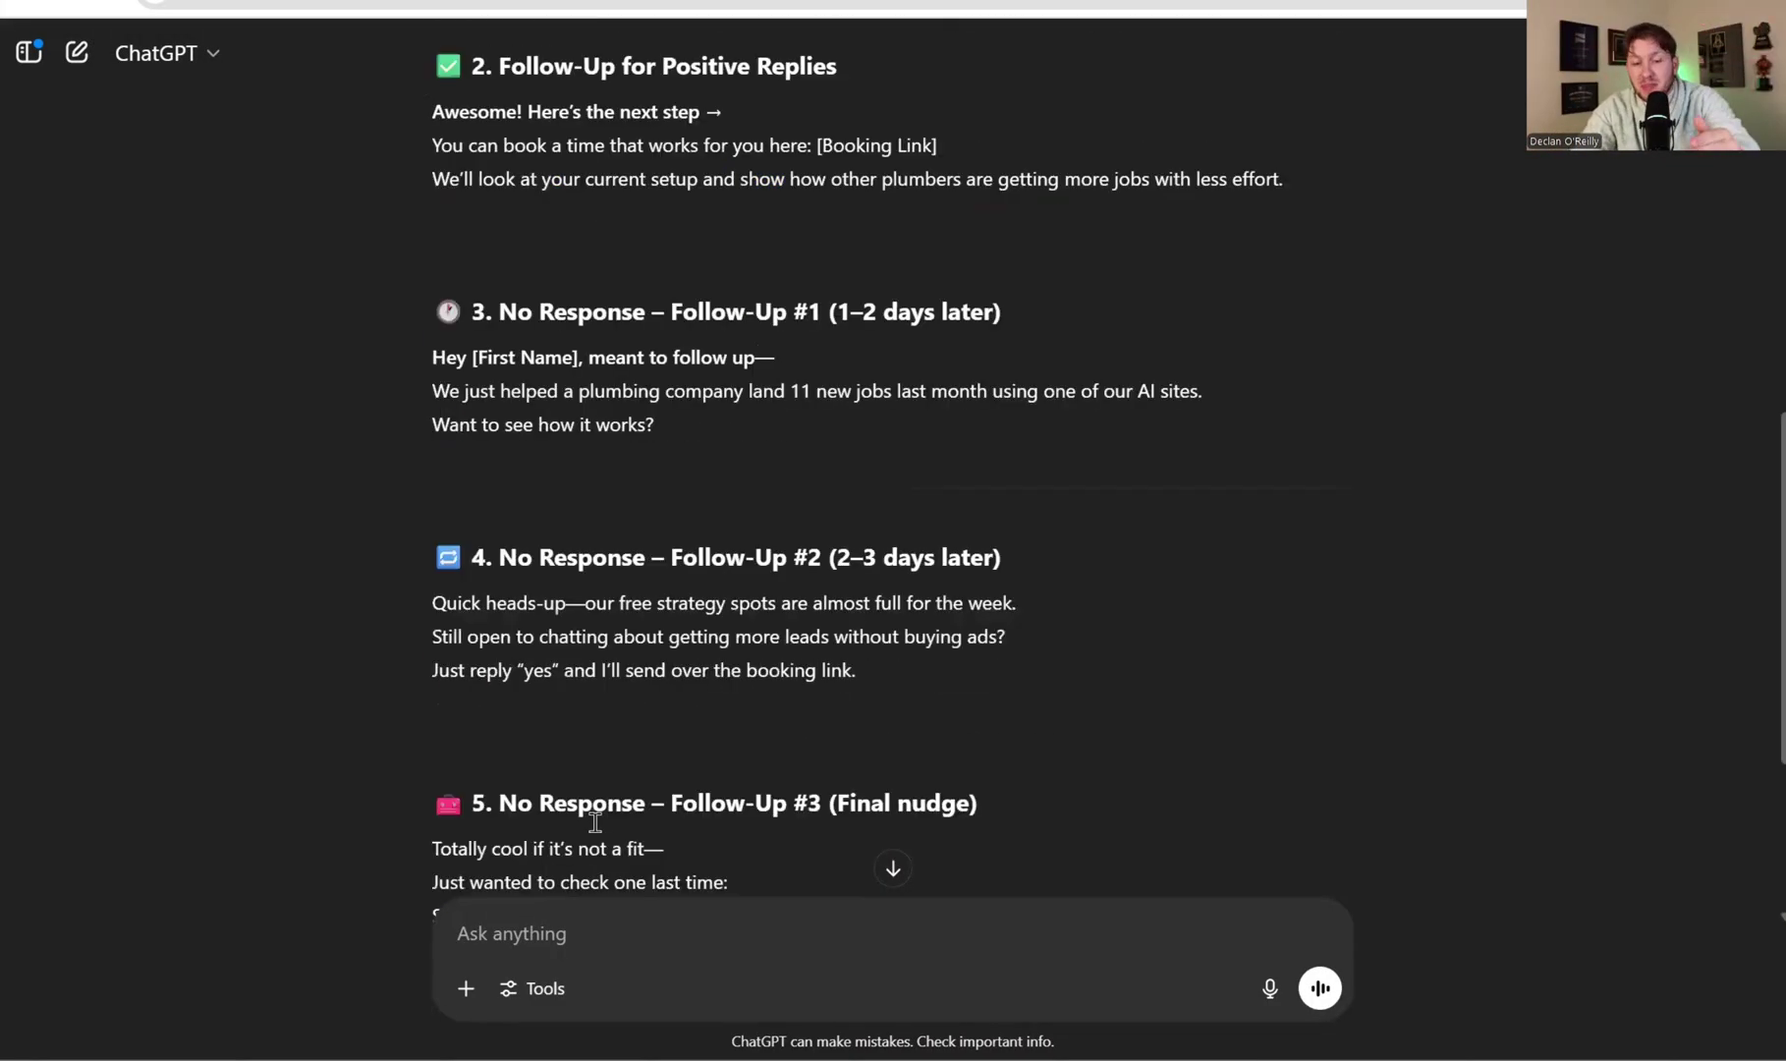
{"action": "scroll", "coordinate": [726, 531], "scroll_direction": "up", "scroll_amount": 3}
{"action": "left_click_drag", "start_coordinate": [424, 468], "coordinate": [1282, 540]}
{"action": "right_click", "coordinate": [694, 521]}
{"action": "left_click", "coordinate": [738, 558]}
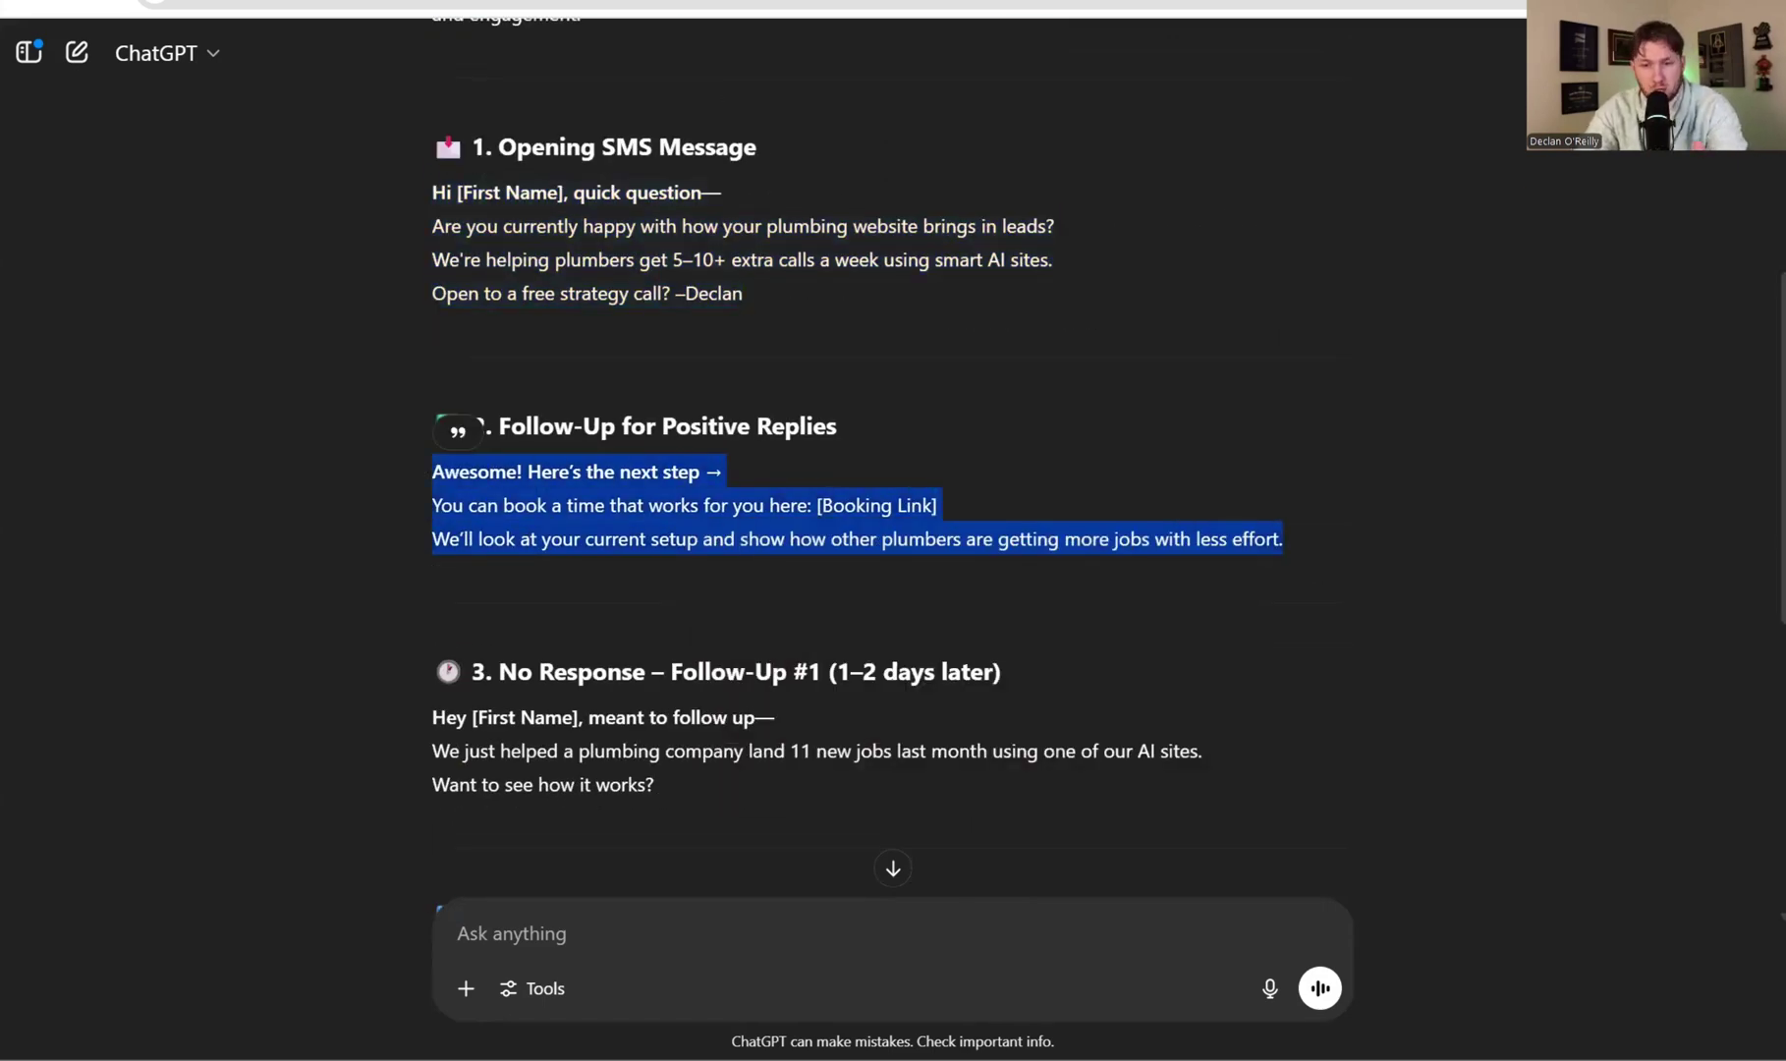
Replace the message in the first "Positive Reply - Next Steps" action of the HighLevel workflow with the copied text and save the action
{"action": "key", "text": "ctrl+Tab"}
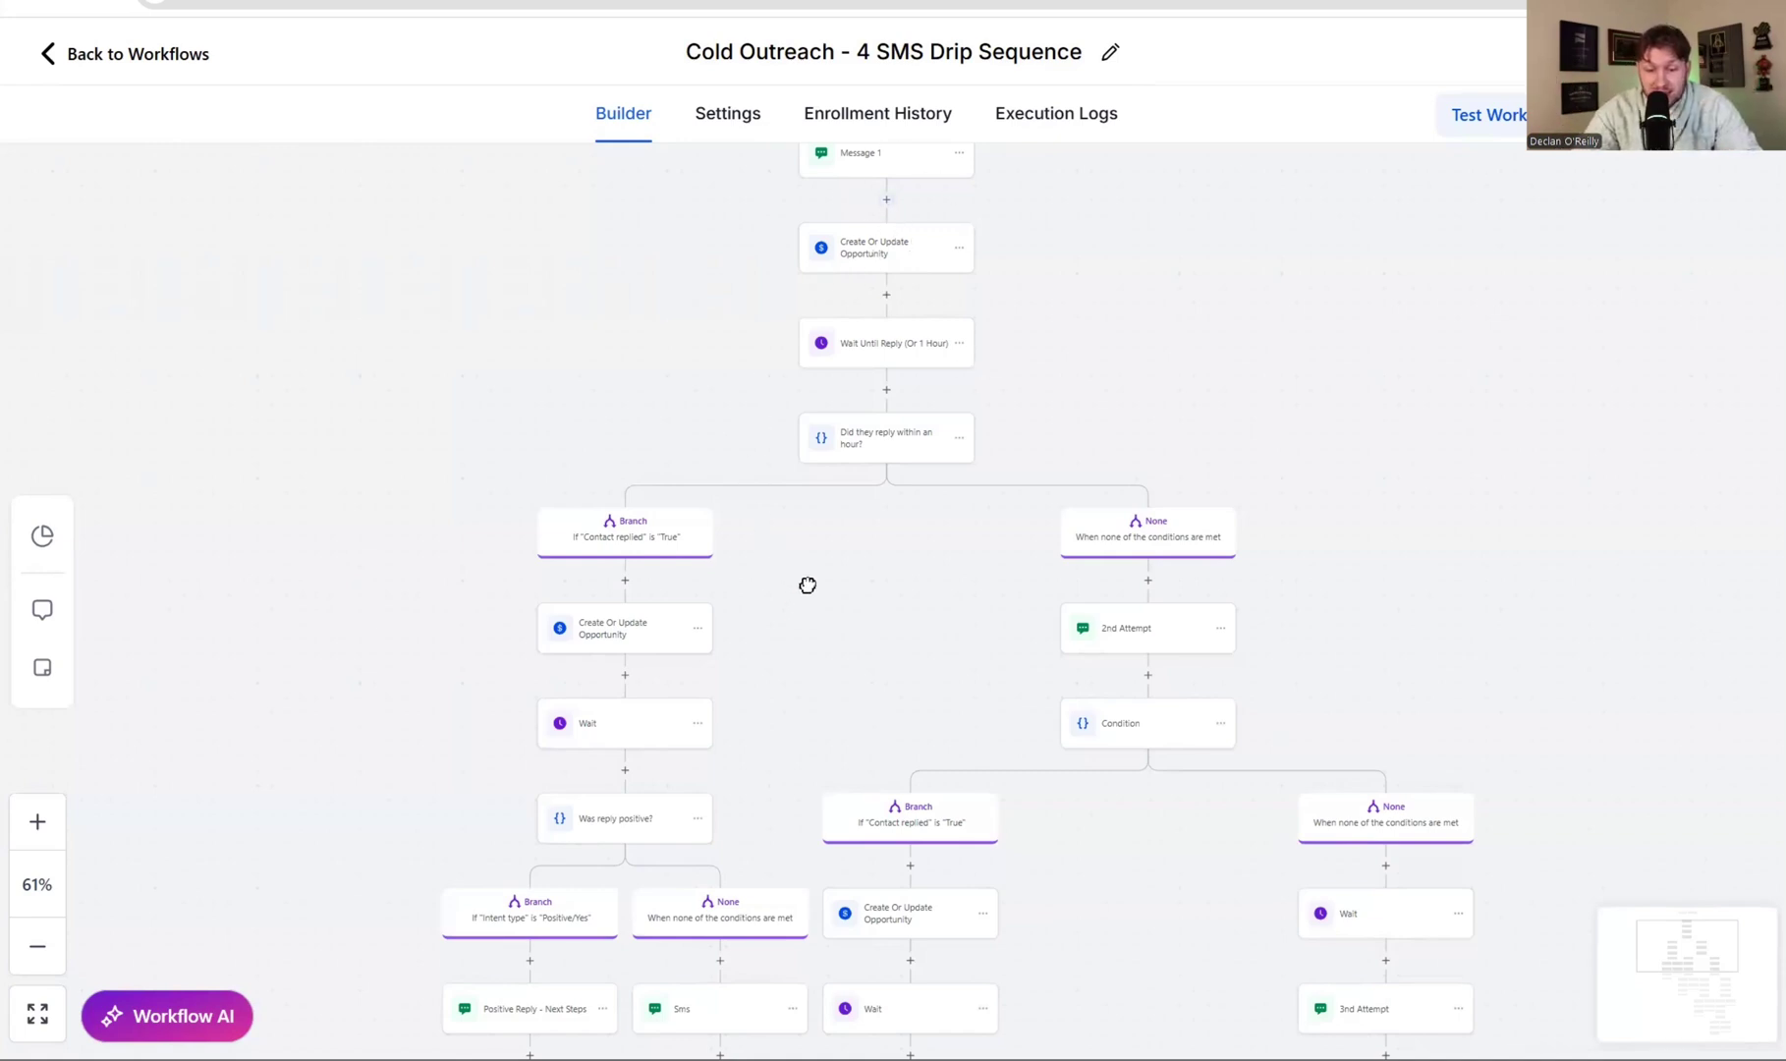
{"action": "left_click_drag", "start_coordinate": [802, 502], "coordinate": [816, 452]}
{"action": "scroll", "coordinate": [815, 452], "scroll_direction": "down", "scroll_amount": 3}
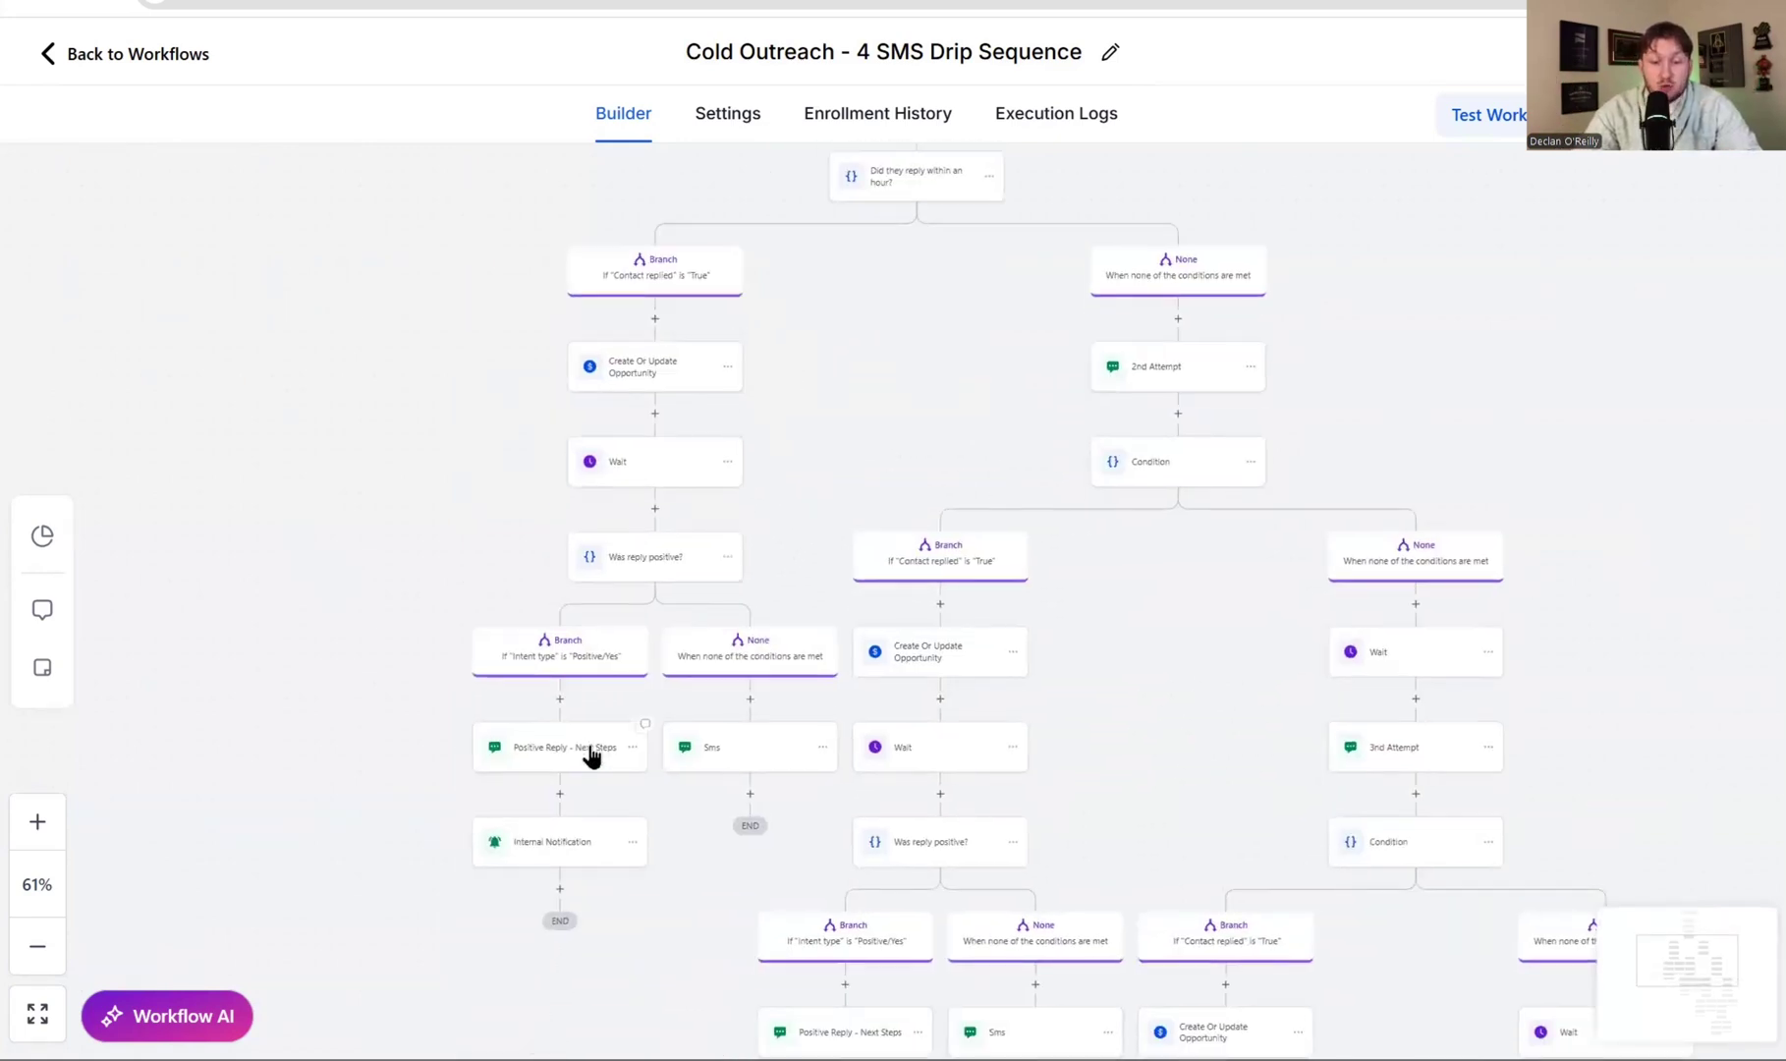
{"action": "left_click", "coordinate": [590, 755]}
{"action": "left_click_drag", "start_coordinate": [1643, 693], "coordinate": [1121, 652]}
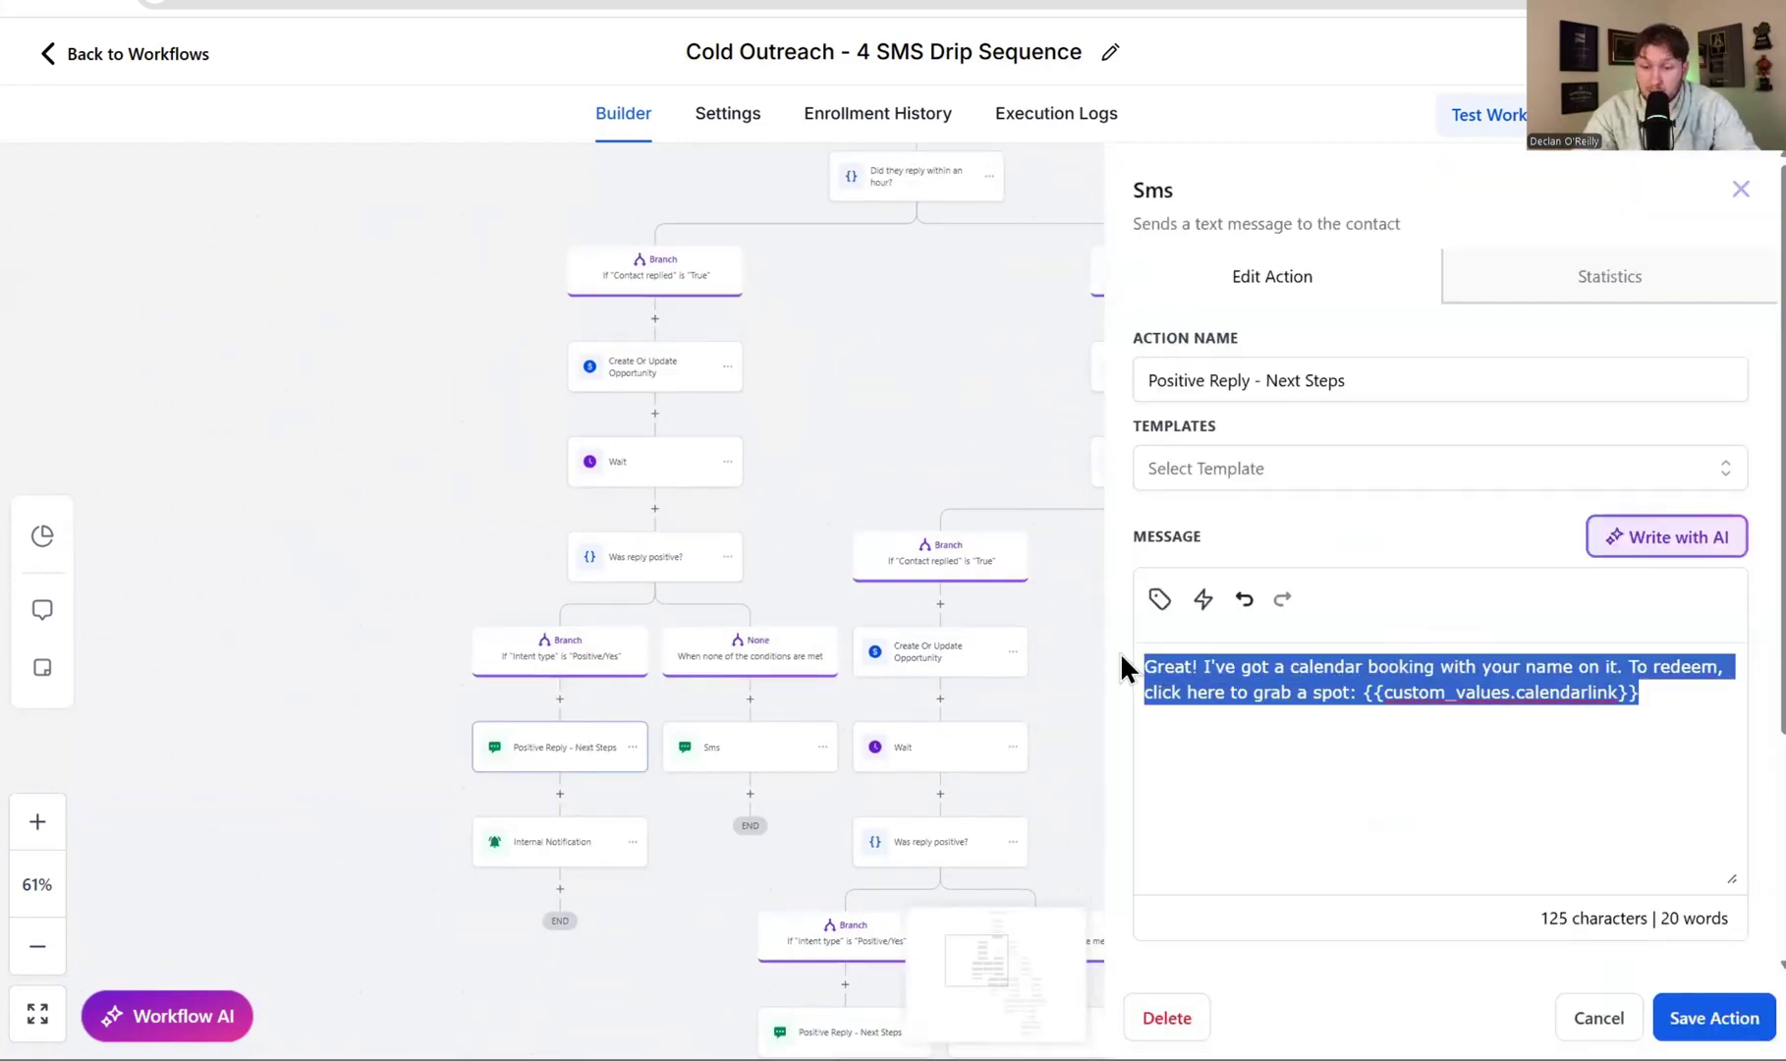
{"action": "type", "text": "v"}
{"action": "key", "text": "BackSpace"}
{"action": "key", "text": "ctrl+v"}
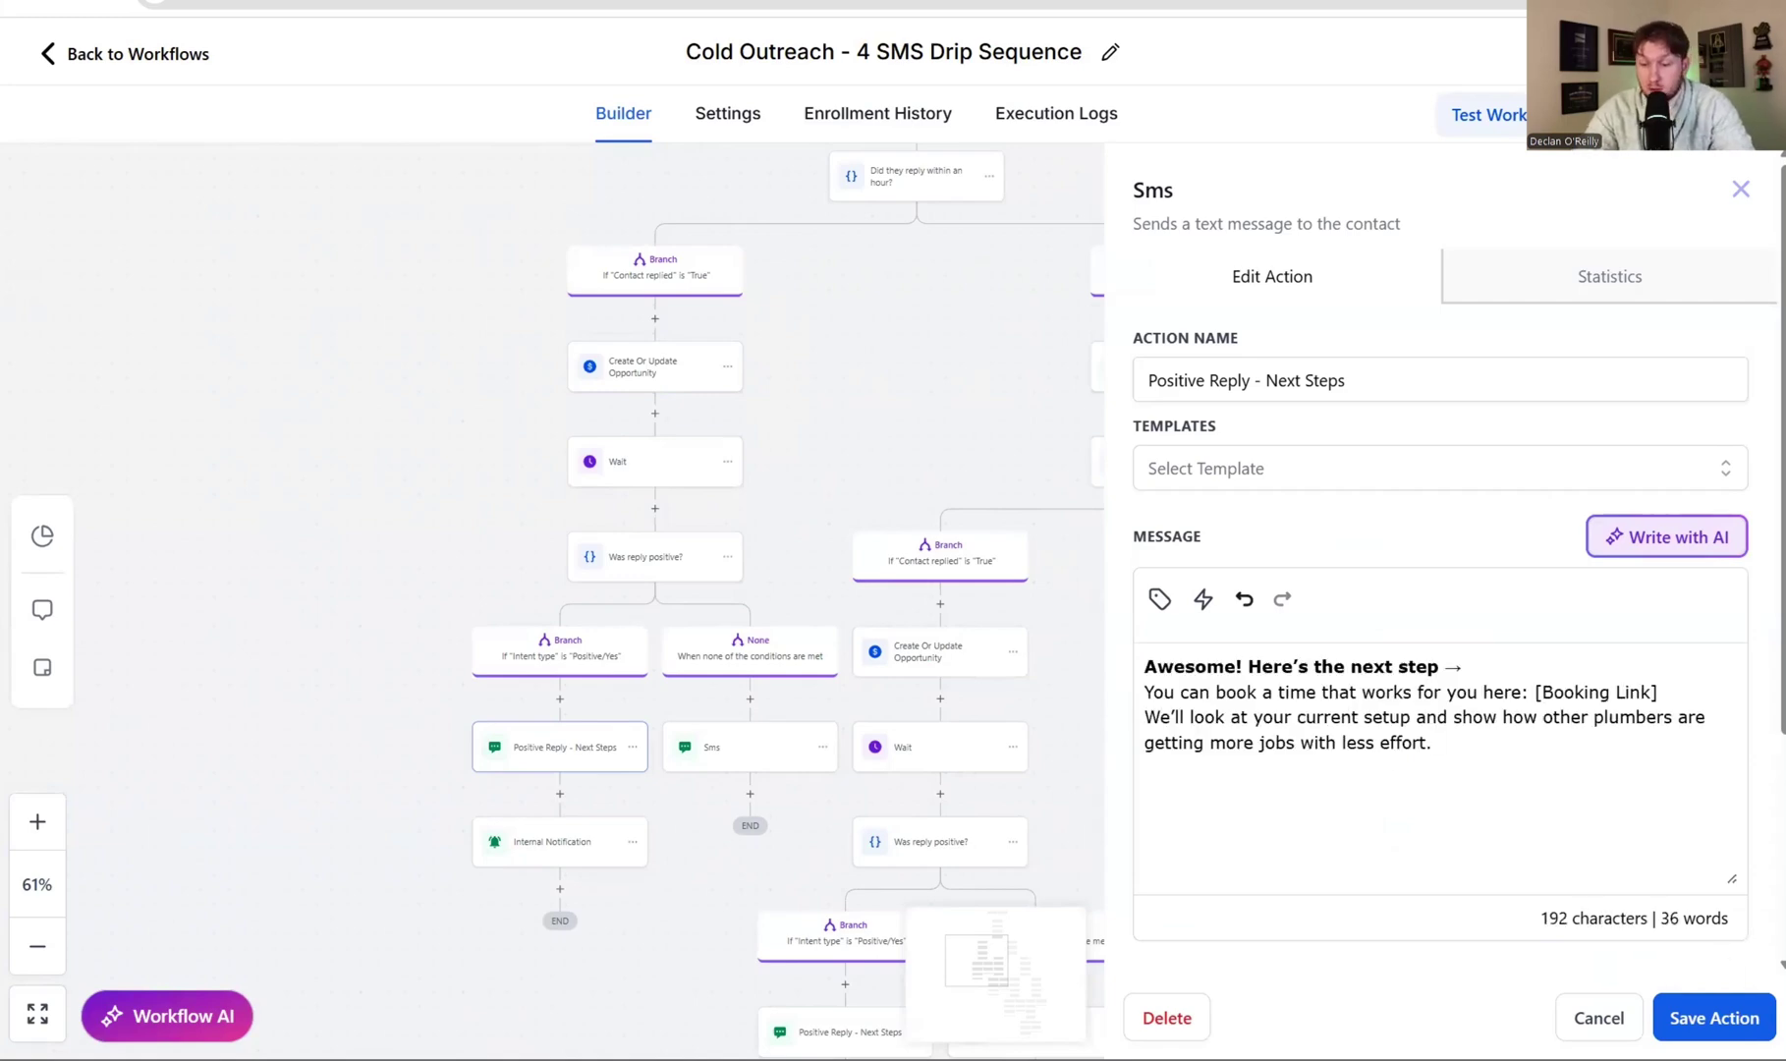
{"action": "left_click", "coordinate": [1754, 1006]}
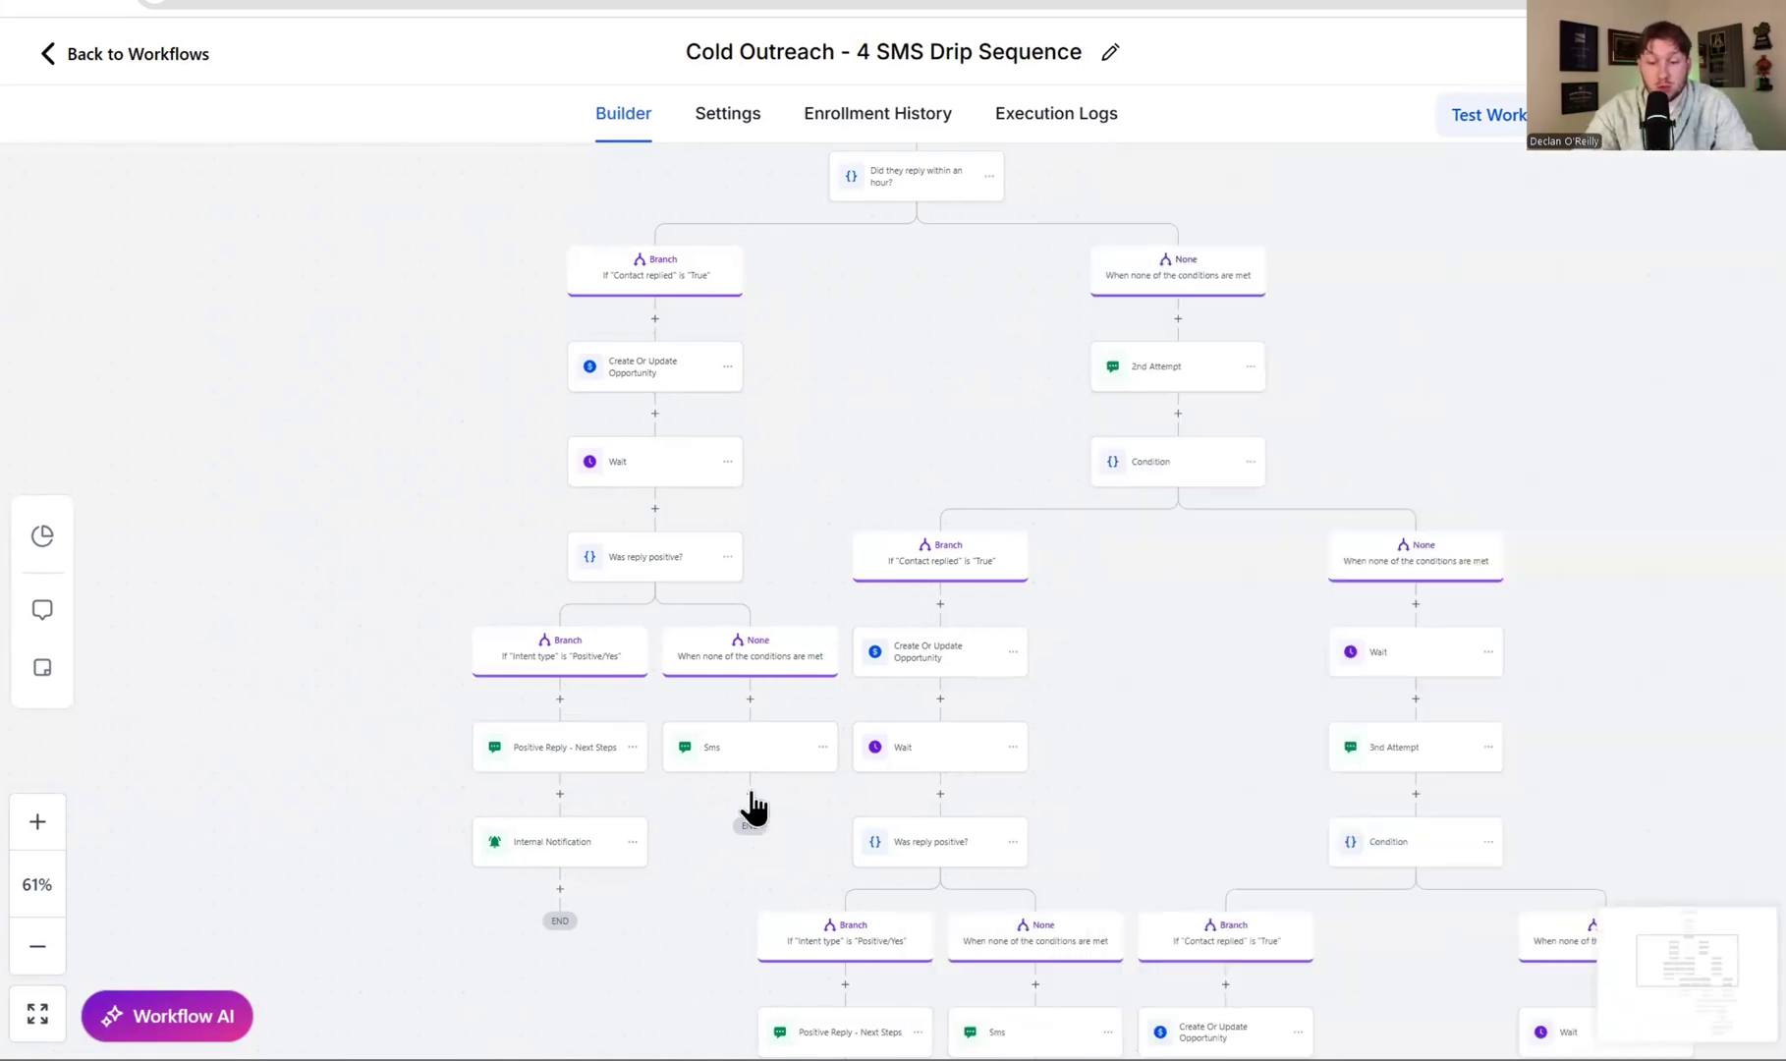
Read the message in the Sms action on the first non-positive reply branch, then close the action without editing it
{"action": "scroll", "coordinate": [760, 613], "scroll_direction": "down", "scroll_amount": 3}
{"action": "scroll", "coordinate": [918, 866], "scroll_direction": "down", "scroll_amount": 3}
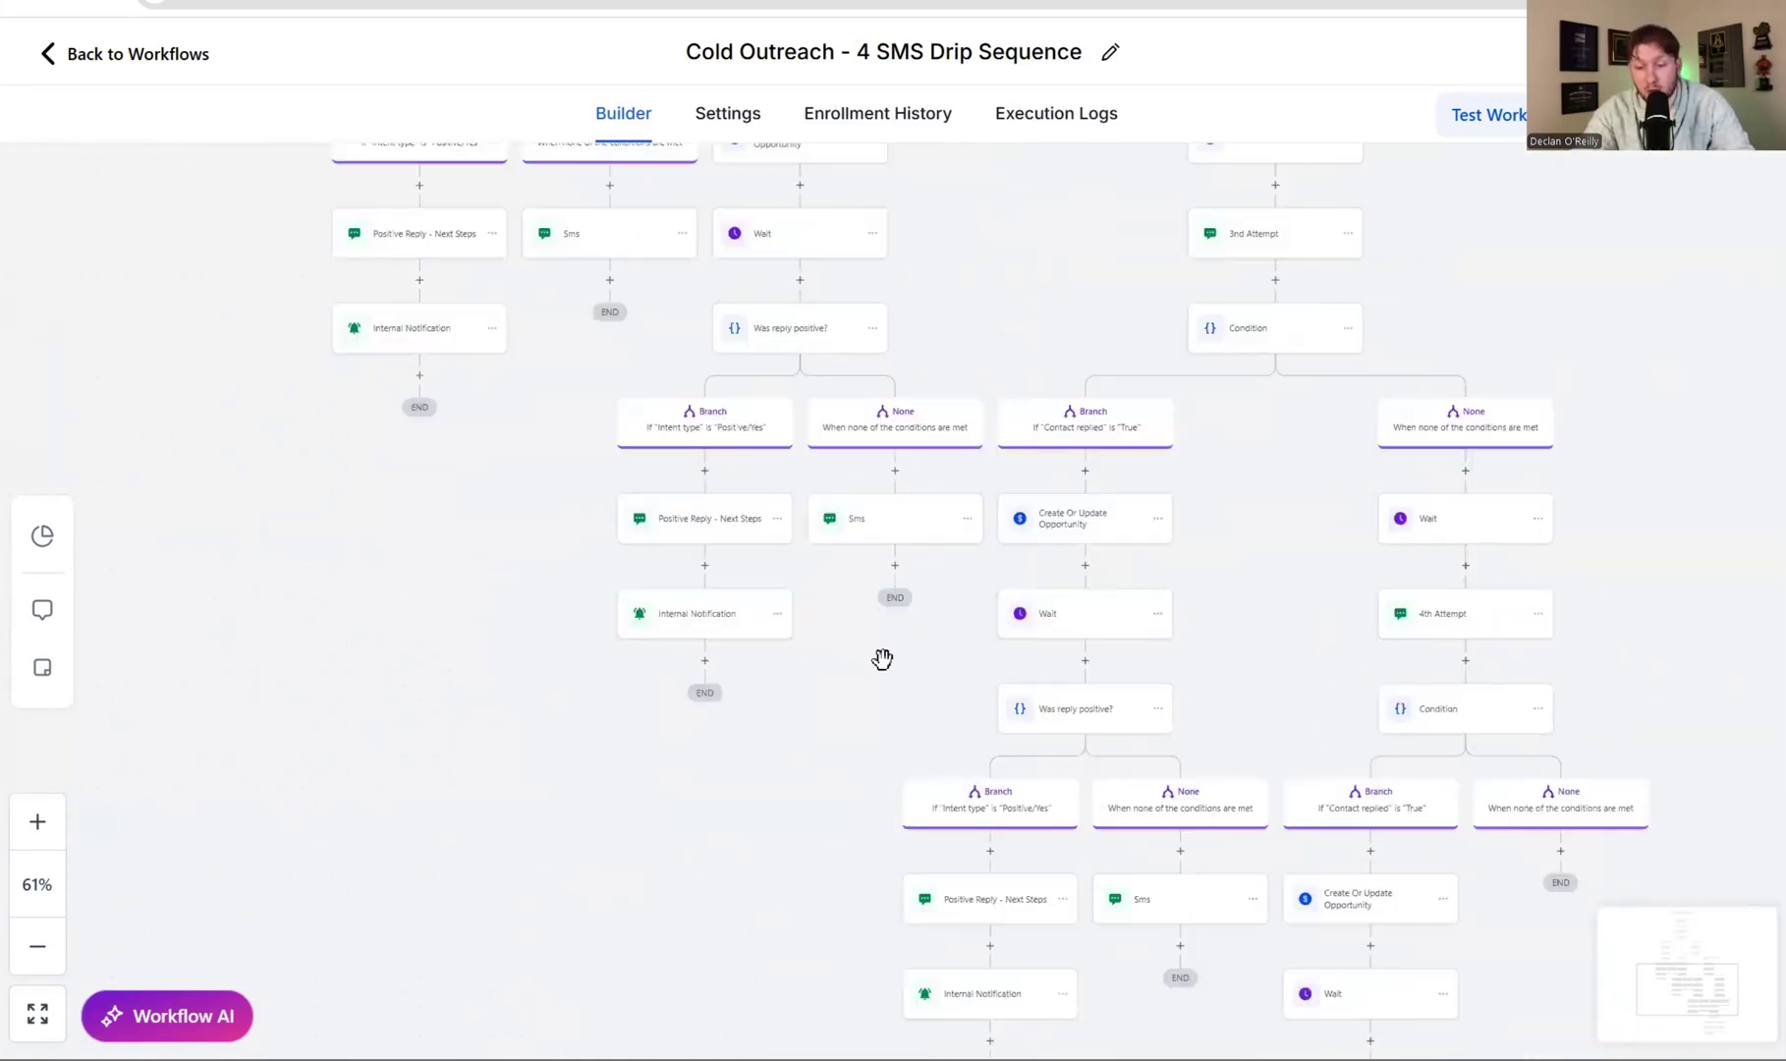
{"action": "scroll", "coordinate": [765, 889], "scroll_direction": "up", "scroll_amount": 5}
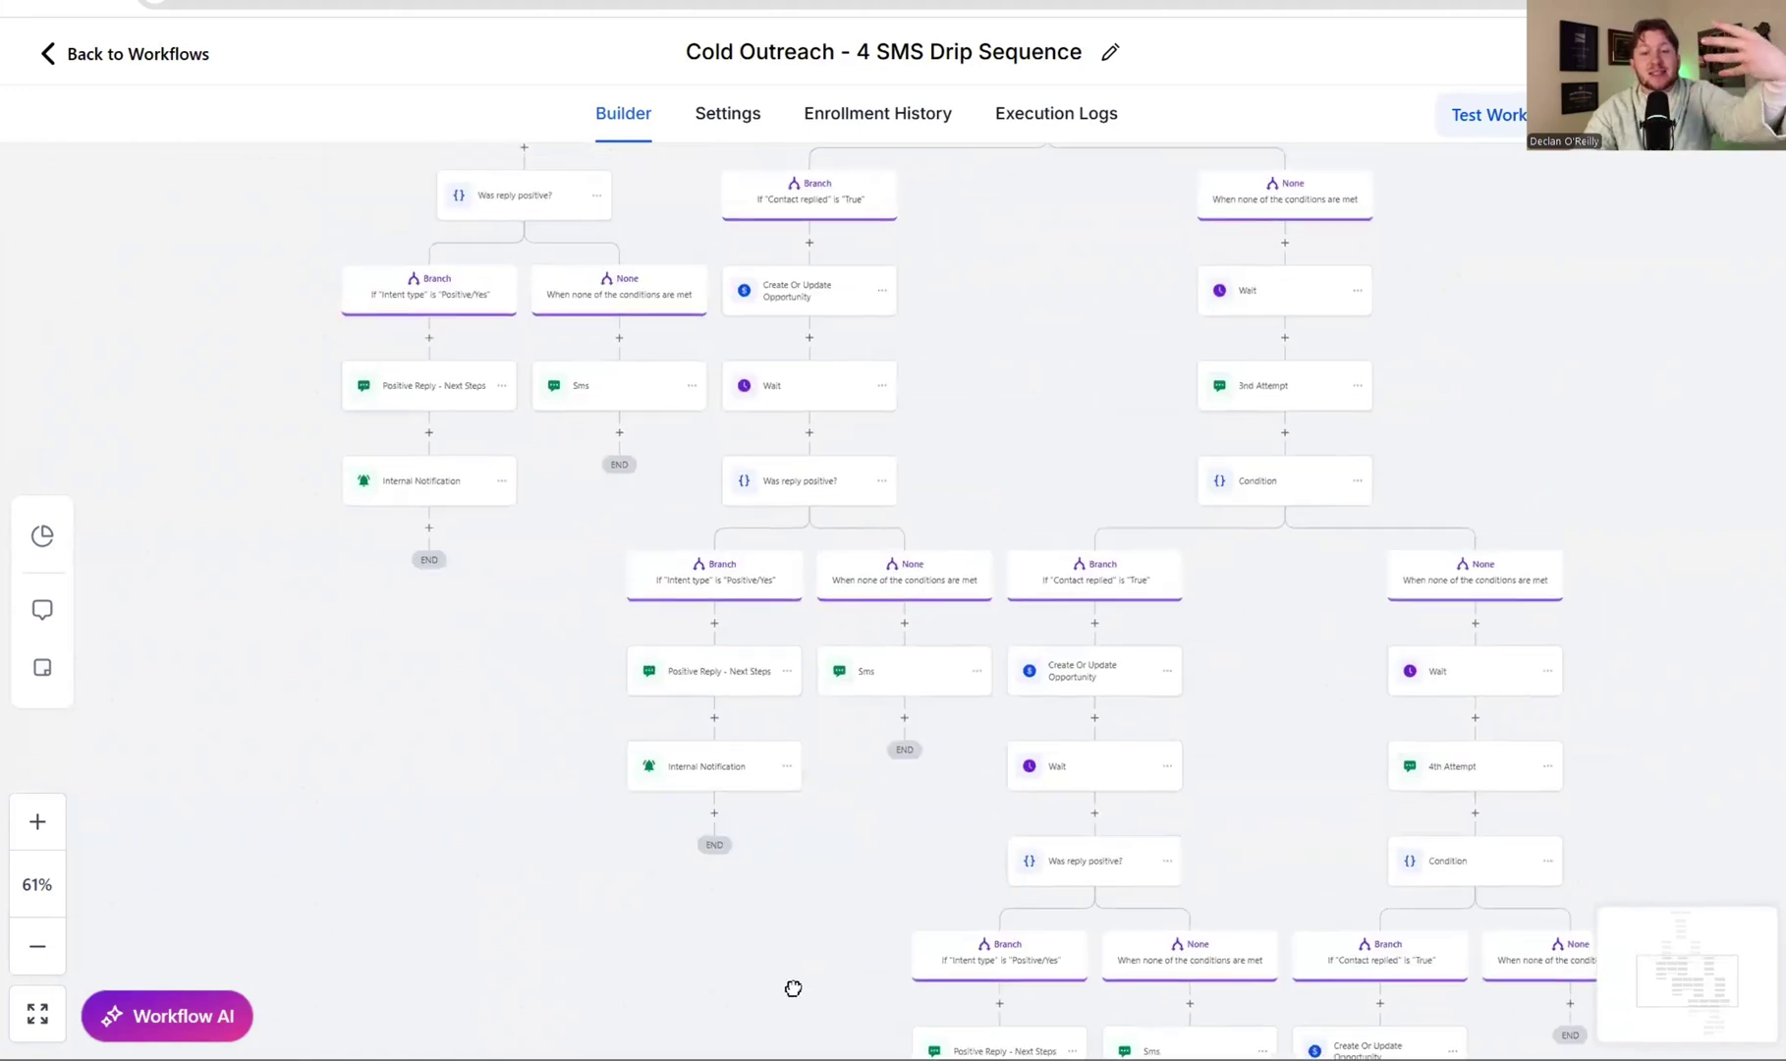
{"action": "scroll", "coordinate": [999, 708], "scroll_direction": "up", "scroll_amount": 3}
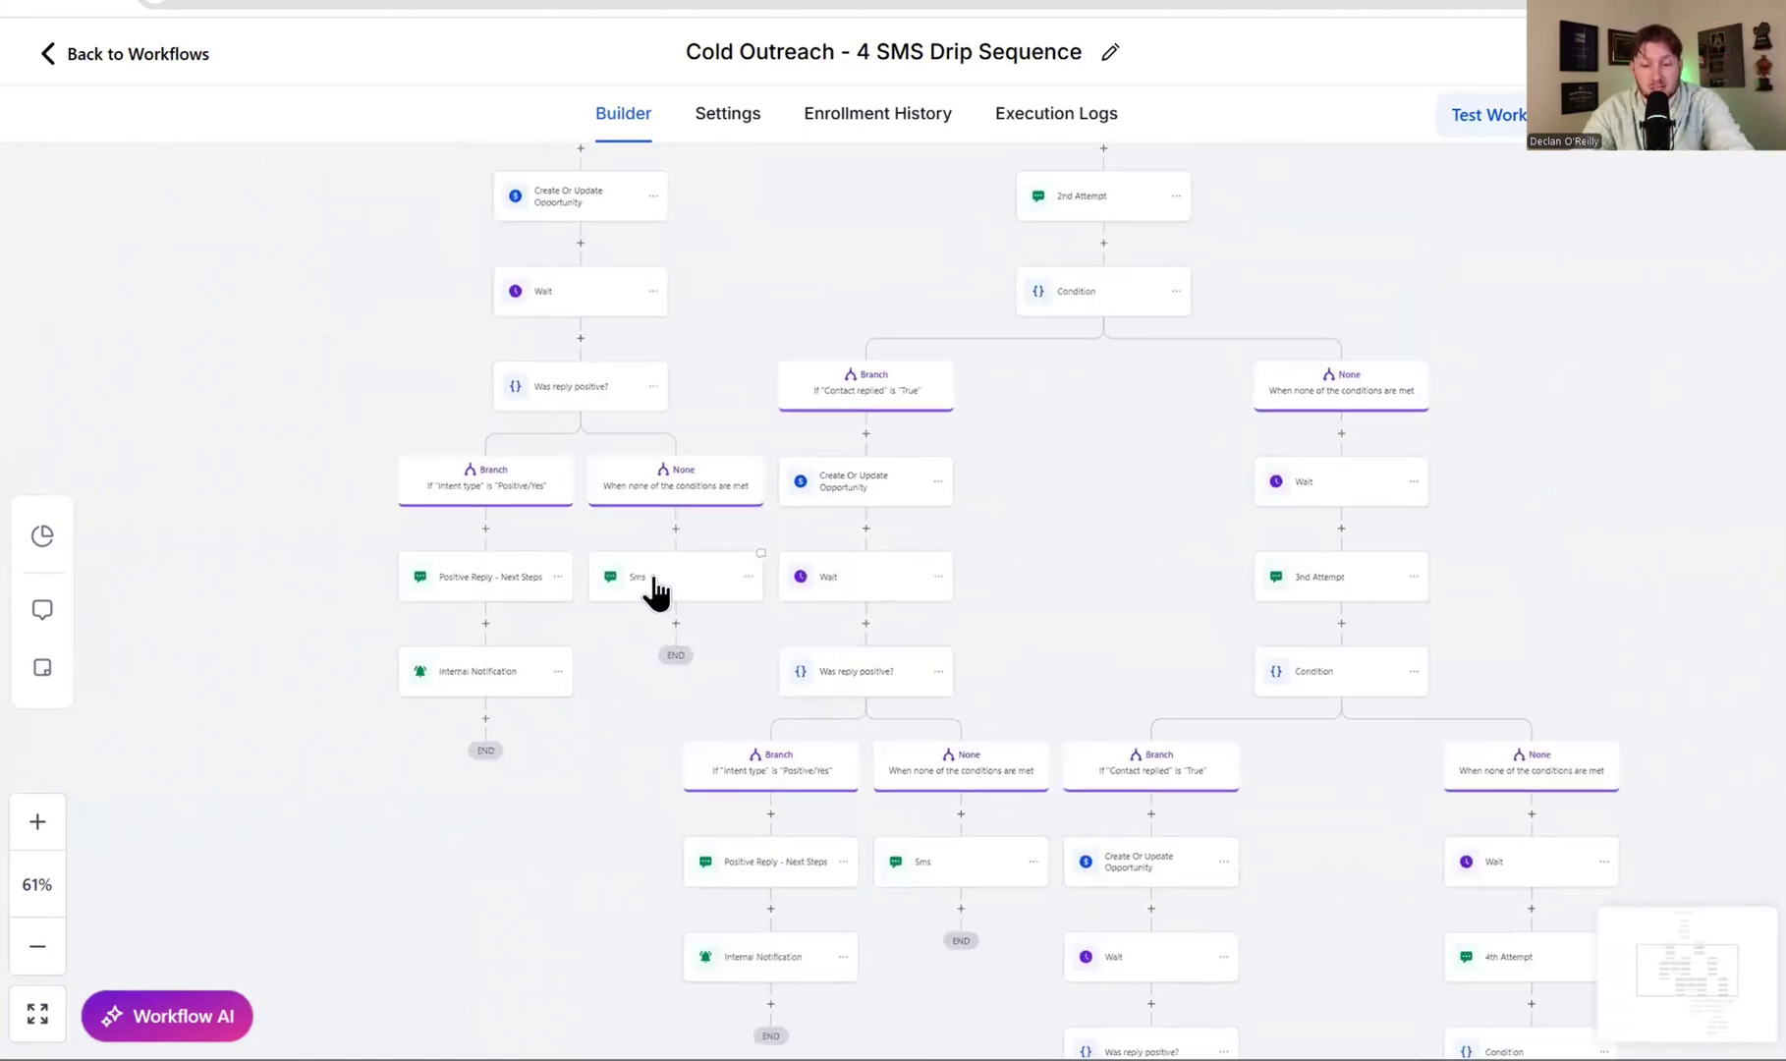
{"action": "left_click", "coordinate": [655, 588]}
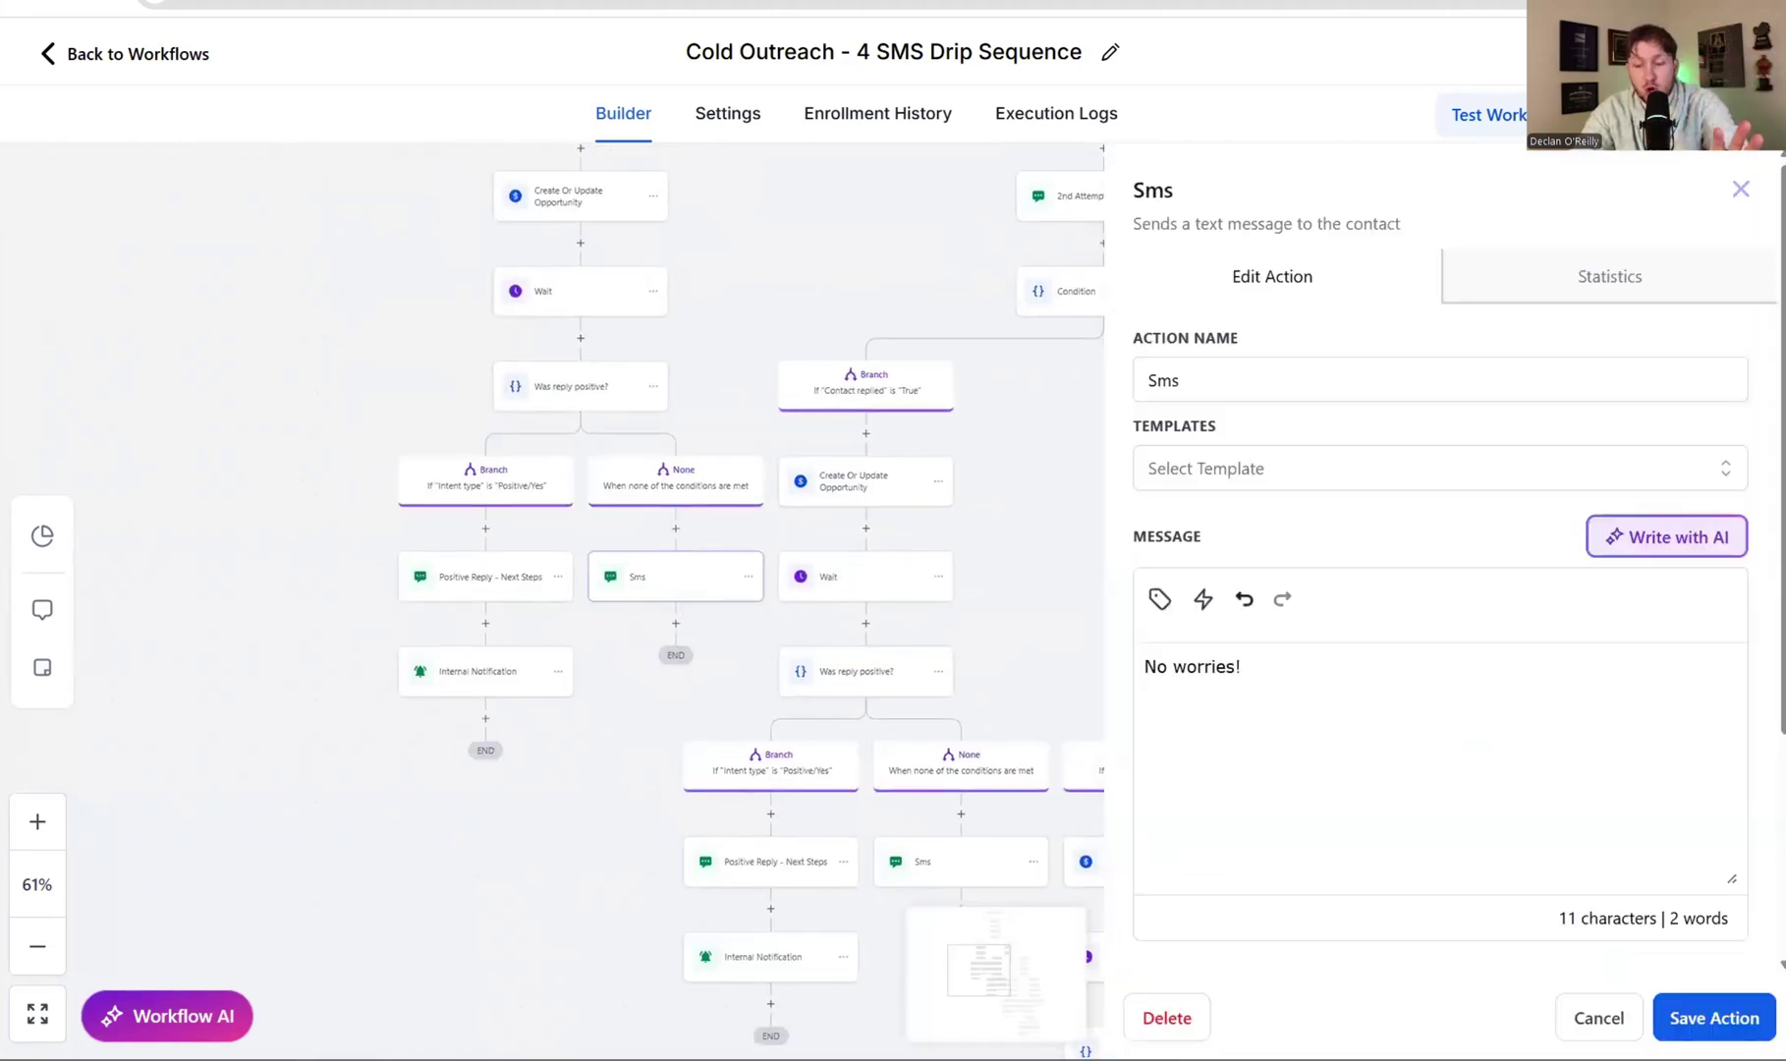
{"action": "left_click", "coordinate": [1599, 1018]}
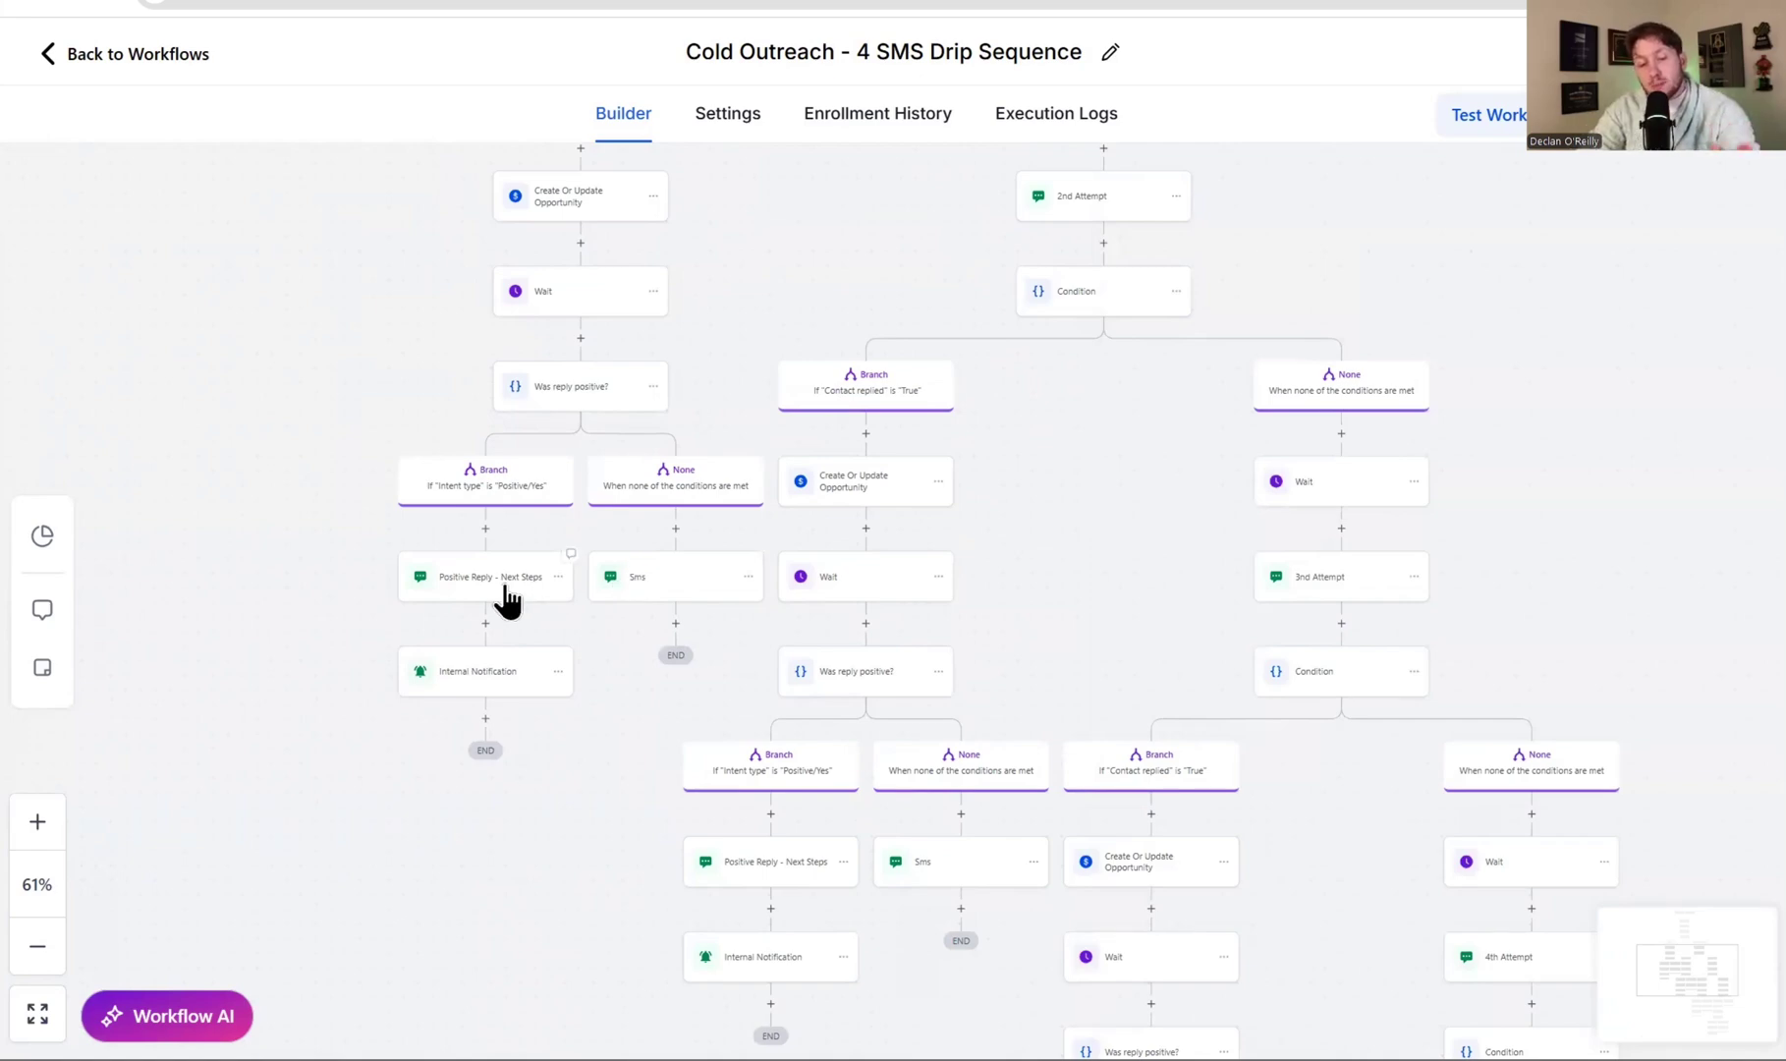
Copy the text of ChatGPT's "No Response – Follow-Up #1" message
{"action": "key", "text": "alt+Tab"}
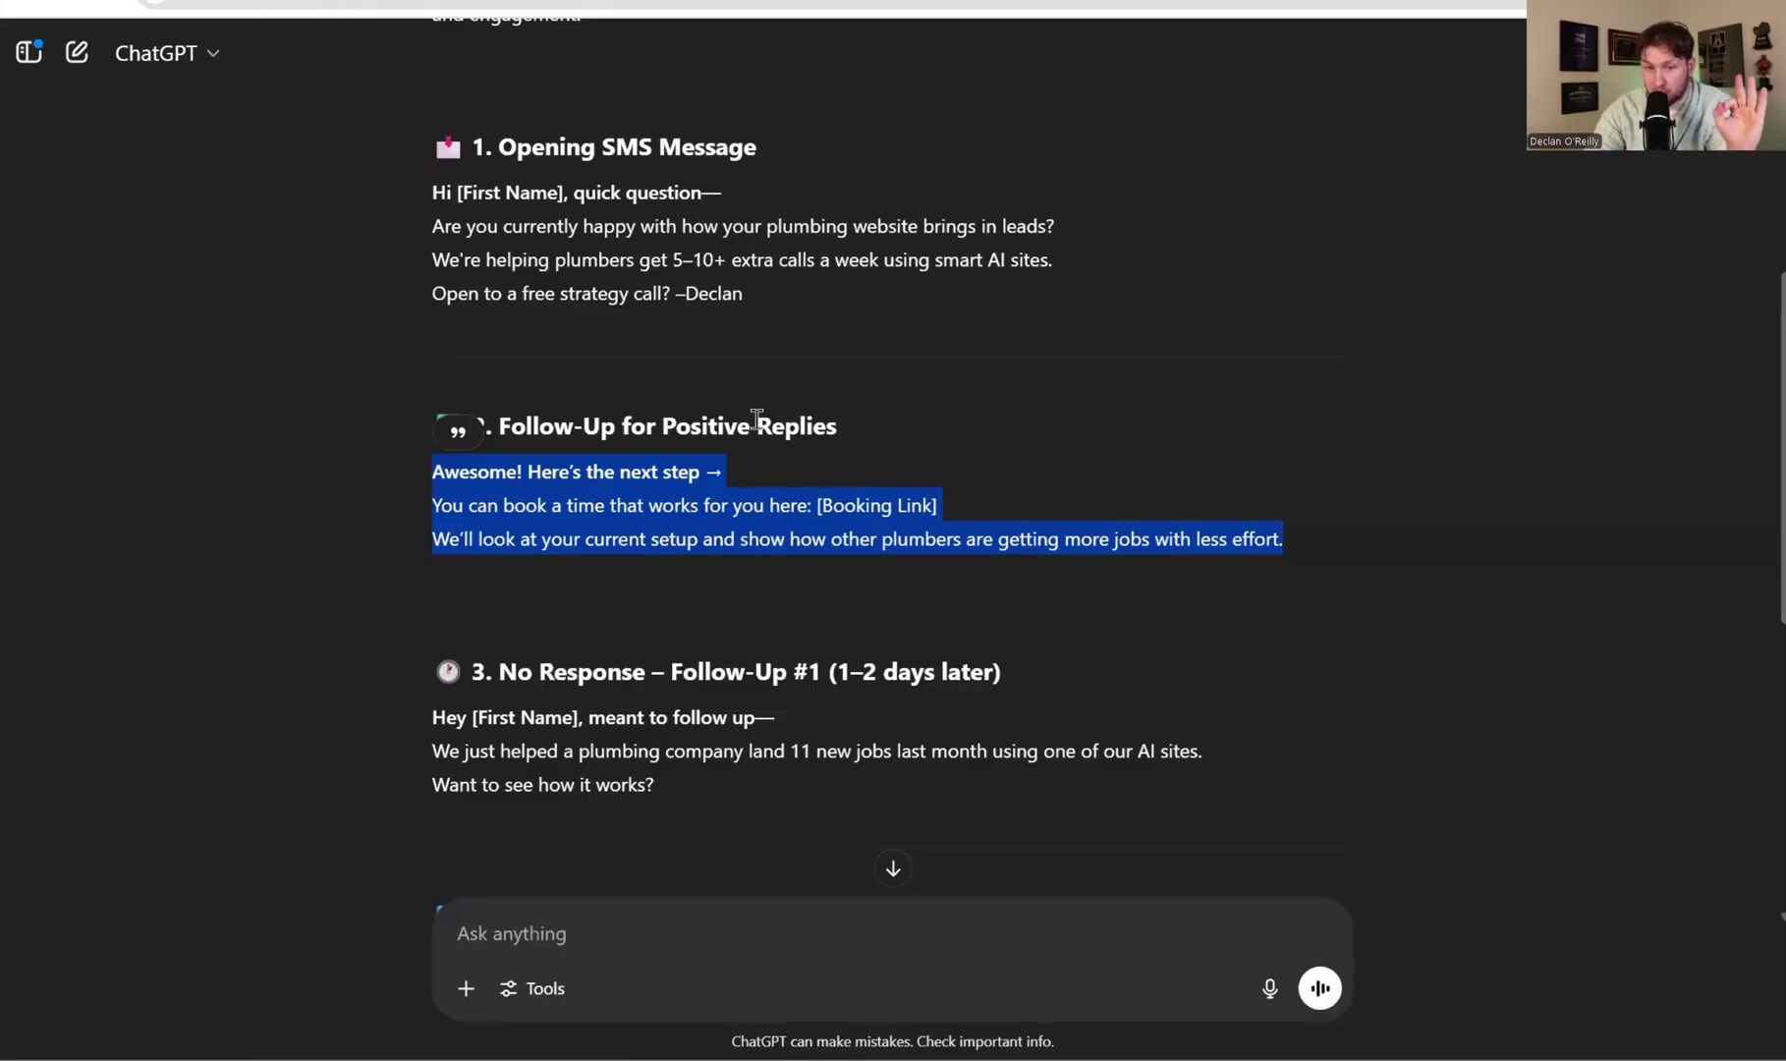
{"action": "scroll", "coordinate": [766, 460], "scroll_direction": "down", "scroll_amount": 4}
{"action": "key", "text": "alt+Tab"}
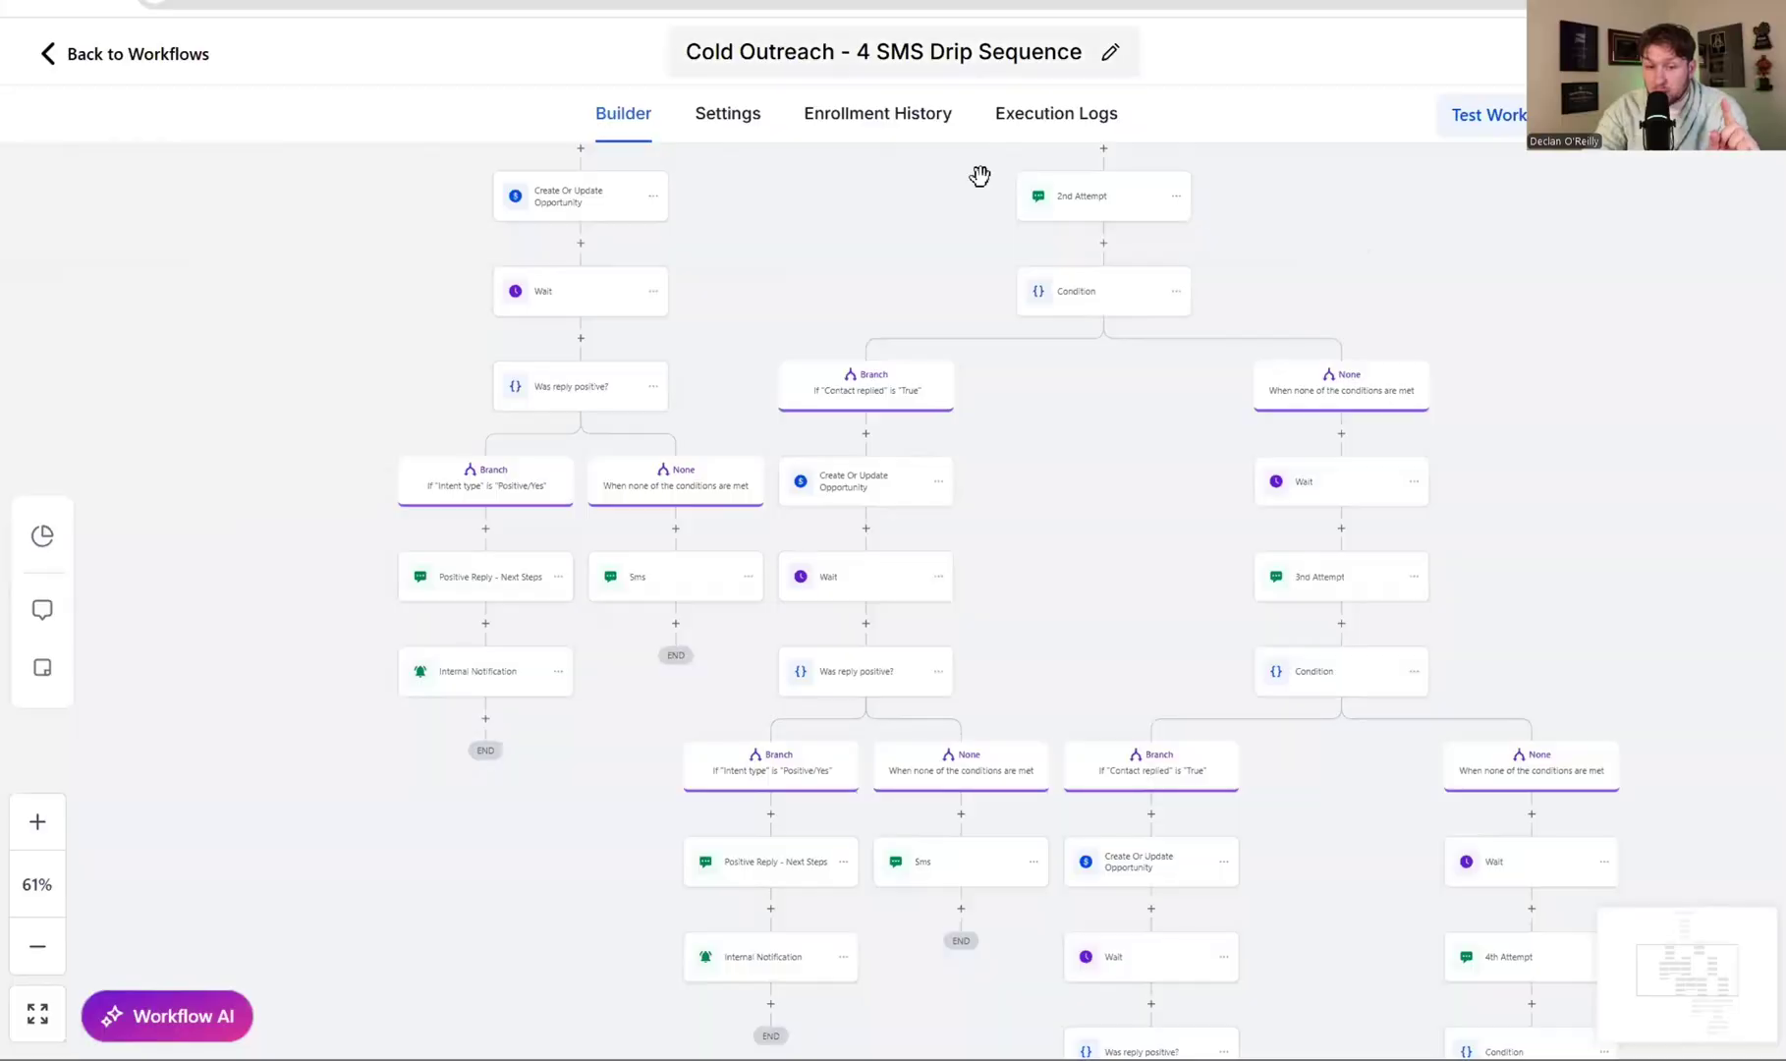
{"action": "key", "text": "alt+Tab"}
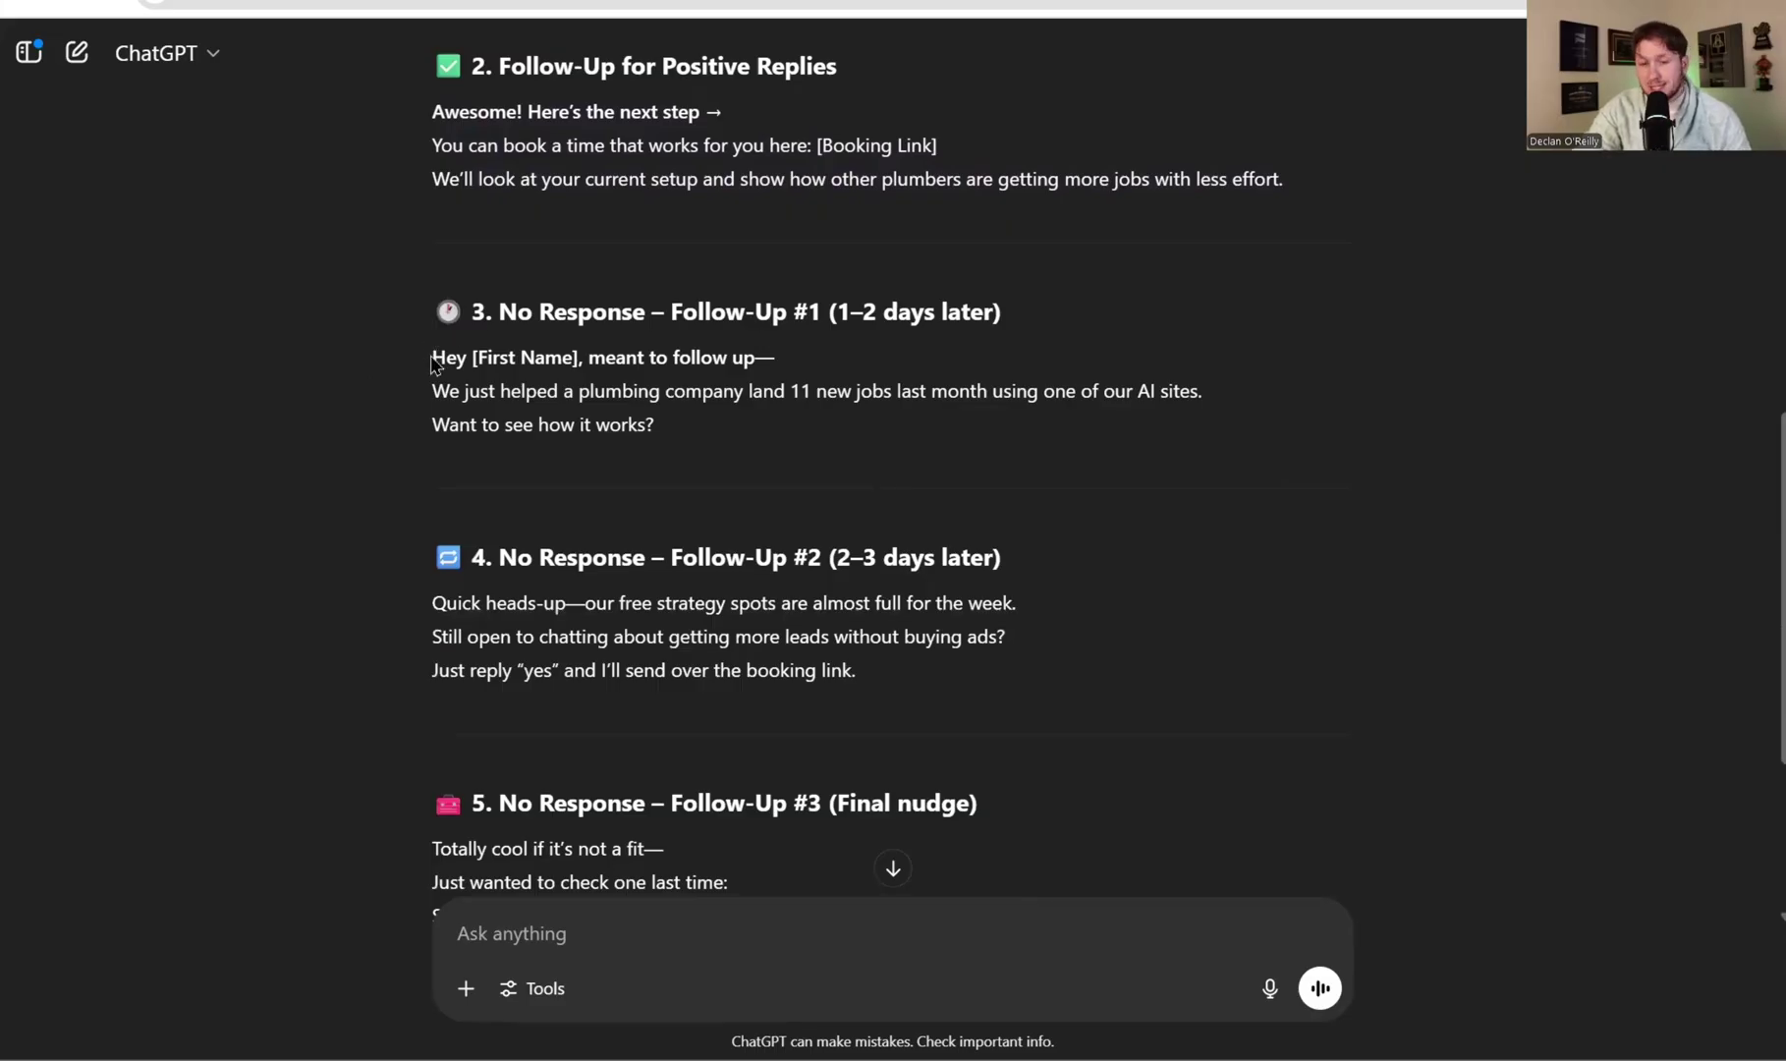
{"action": "left_click_drag", "start_coordinate": [433, 366], "coordinate": [730, 467]}
{"action": "right_click", "coordinate": [593, 385]}
{"action": "left_click", "coordinate": [614, 395]}
Replace the message in the HighLevel workflow's 2nd Attempt action with the copied follow-up and save the action
{"action": "key", "text": "alt+Tab"}
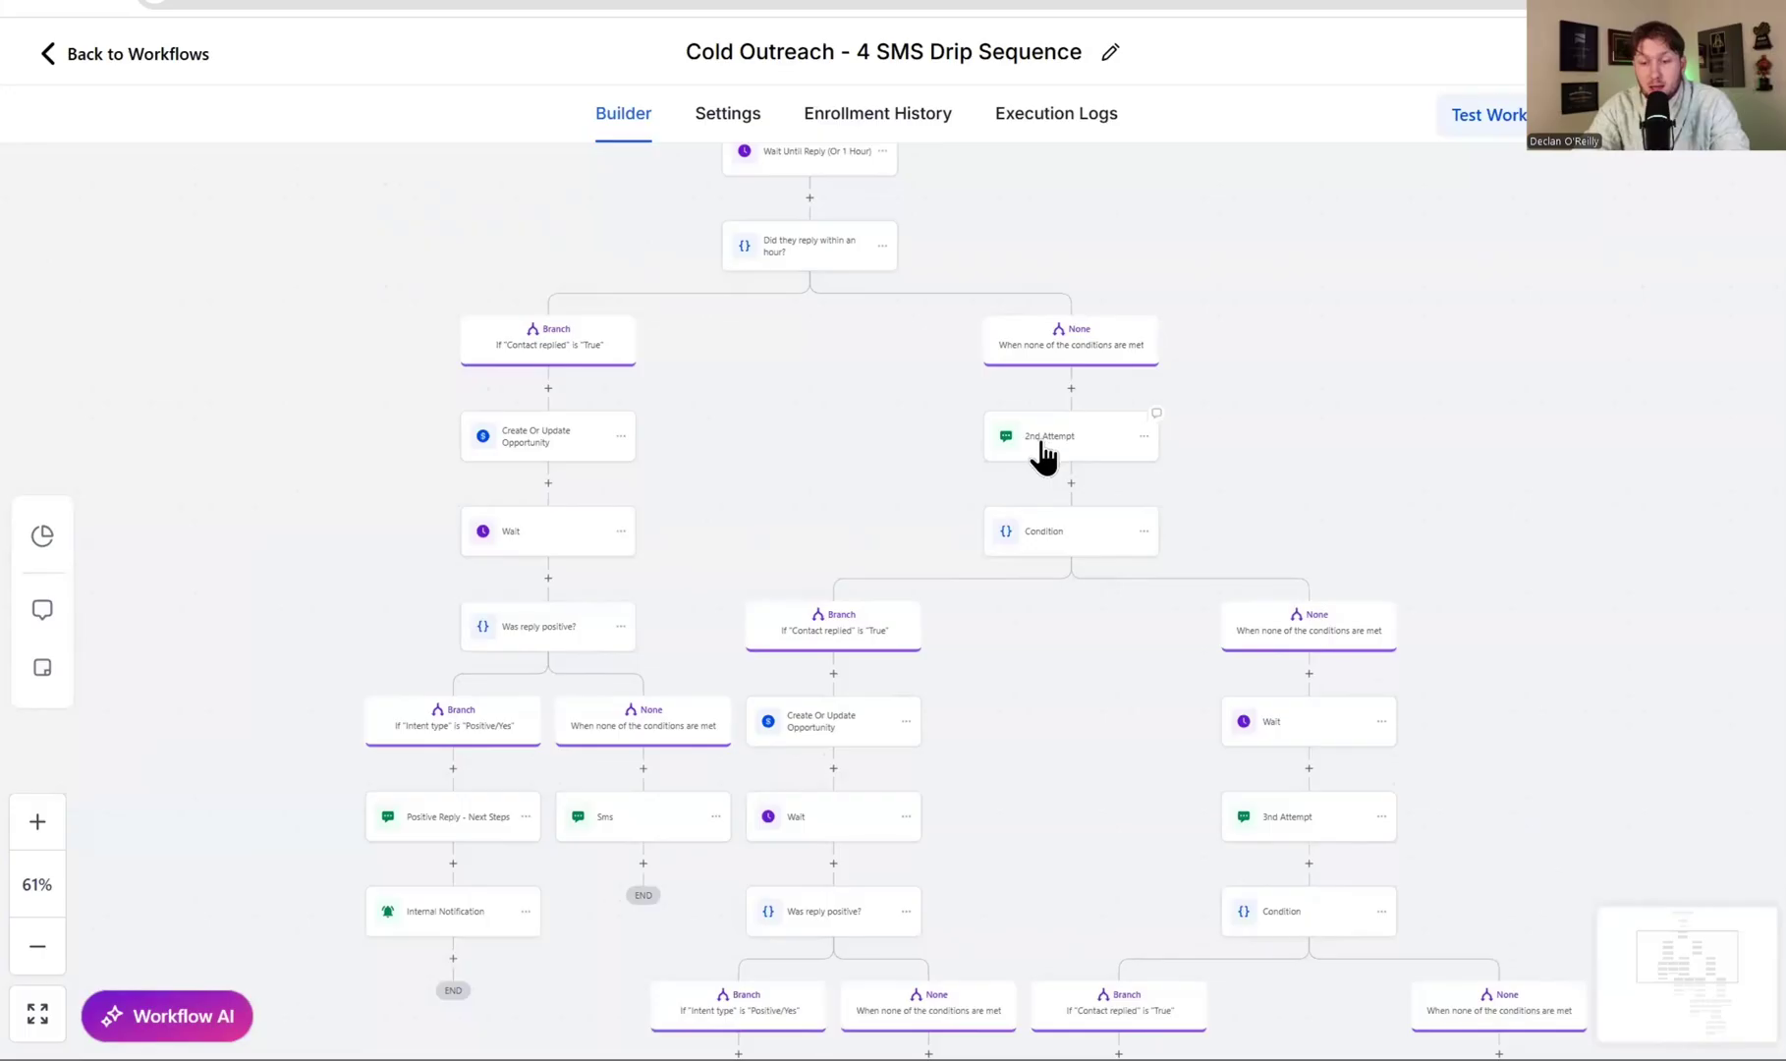
{"action": "left_click", "coordinate": [1056, 460]}
{"action": "triple_click", "coordinate": [1329, 705]}
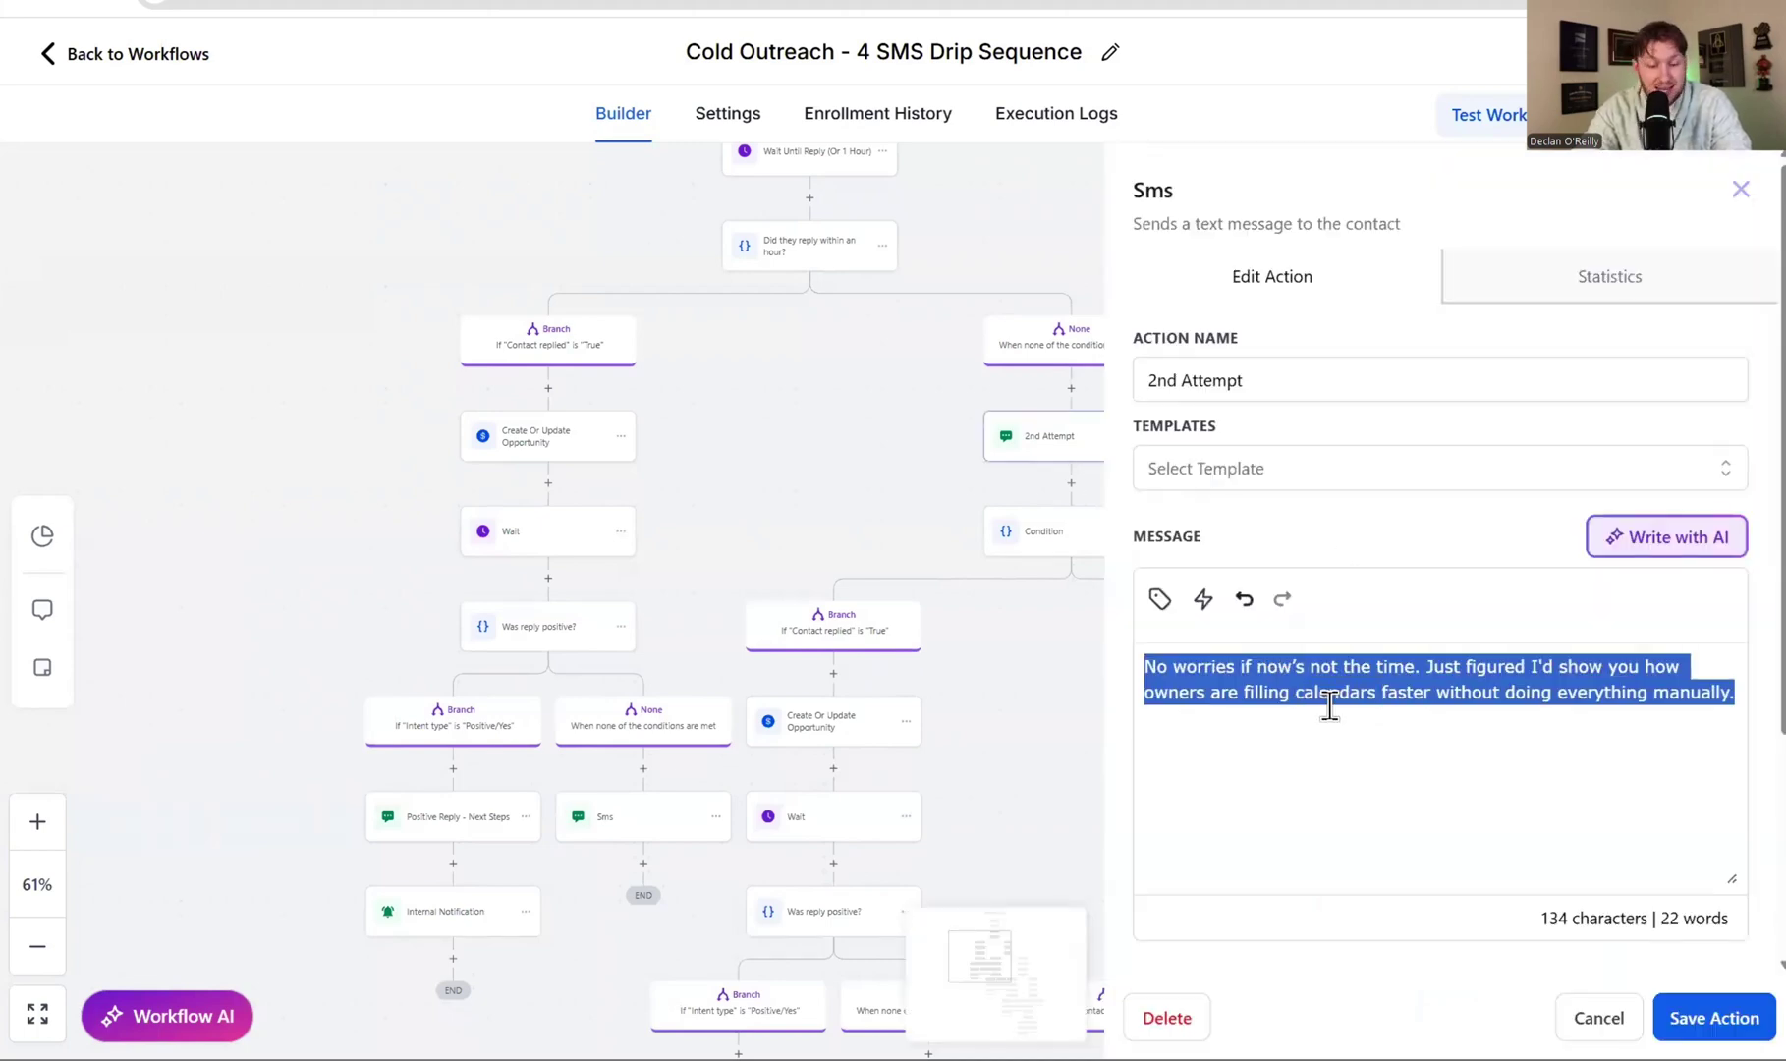
{"action": "key", "text": "ctrl+v"}
{"action": "left_click", "coordinate": [1714, 1018]}
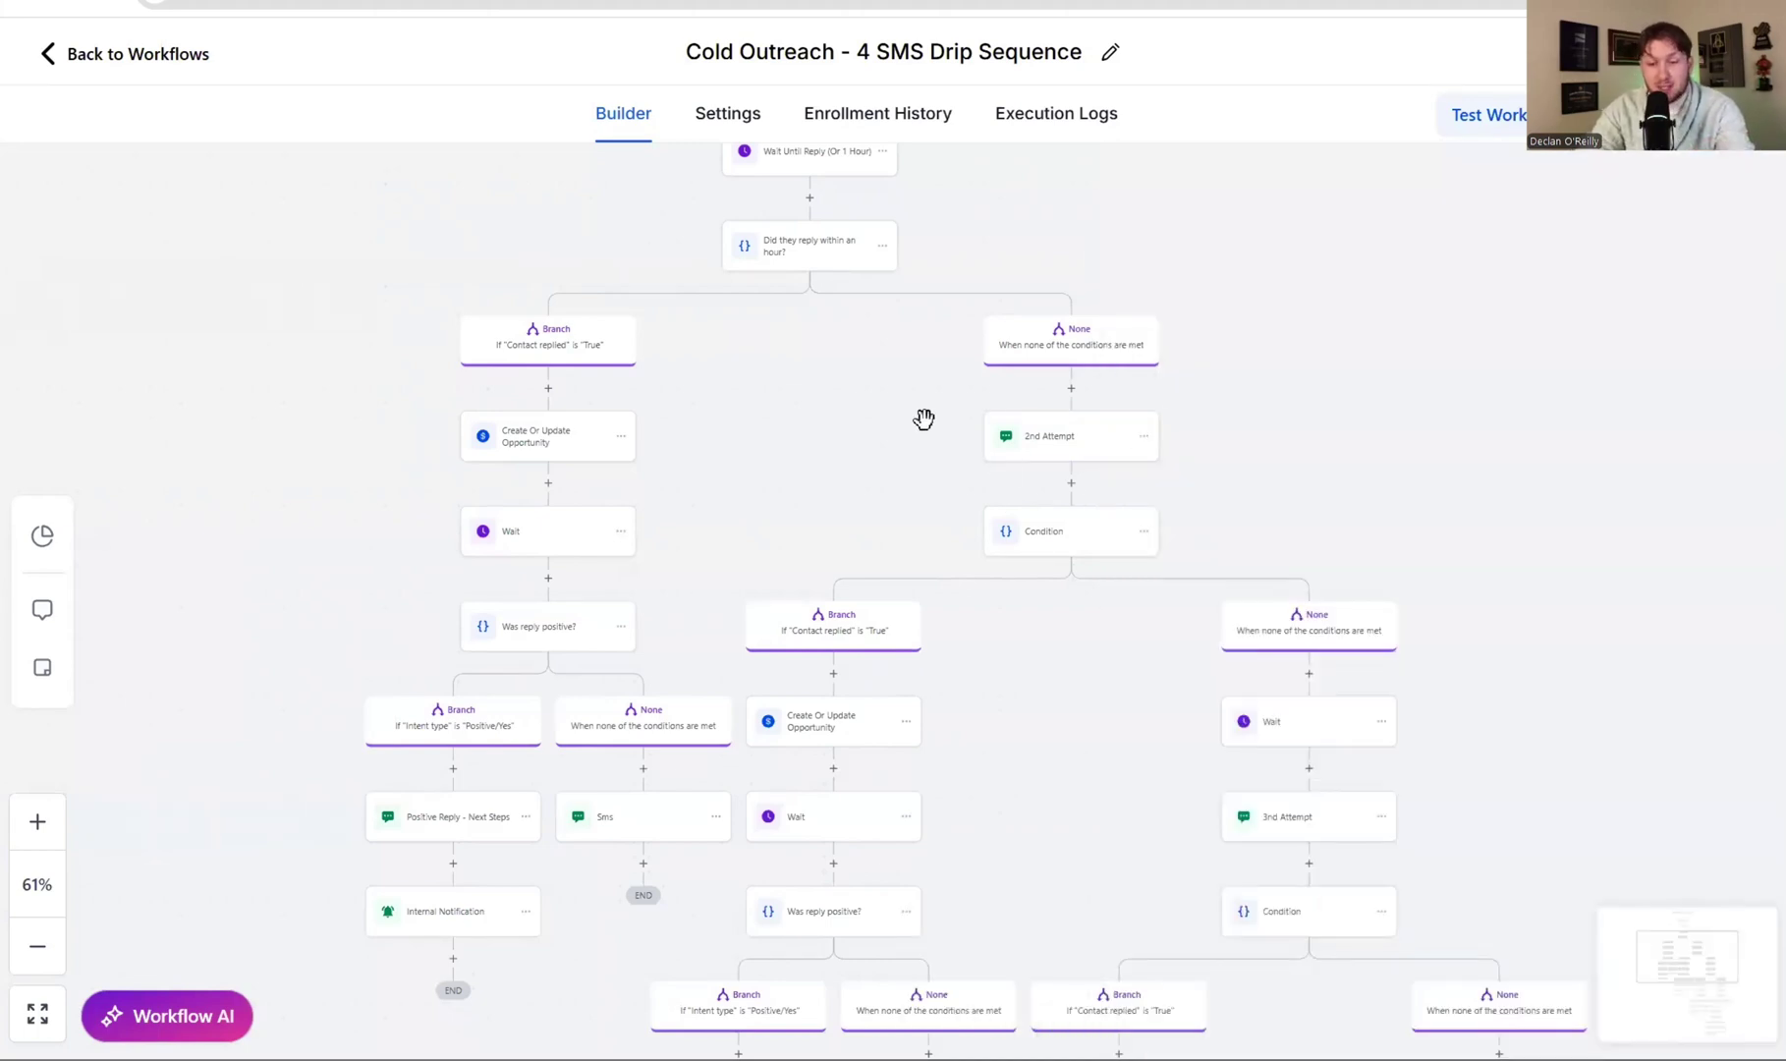
Look over ChatGPT's remaining no-response follow-ups and the workflow's third and fourth attempt branches where they belong
{"action": "key", "text": "alt+Tab"}
{"action": "left_click", "coordinate": [625, 552]}
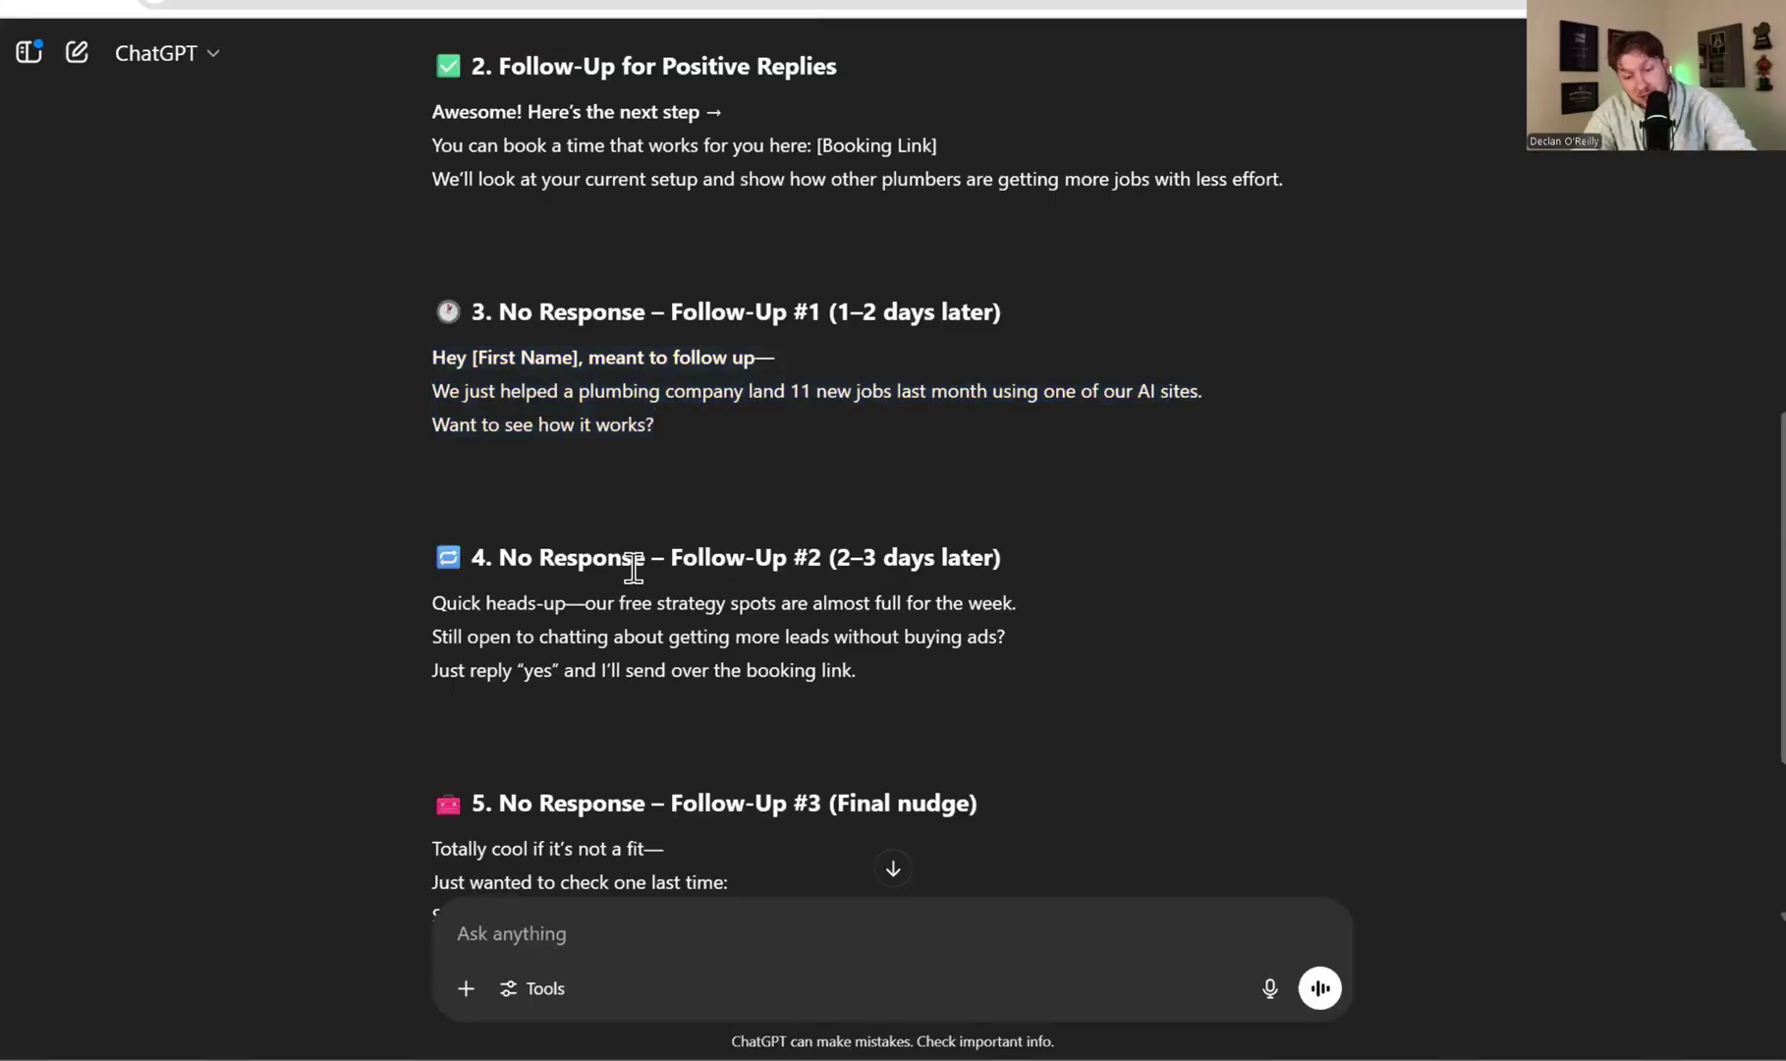
{"action": "scroll", "coordinate": [758, 630], "scroll_direction": "down", "scroll_amount": 3}
{"action": "key", "text": "alt+Tab"}
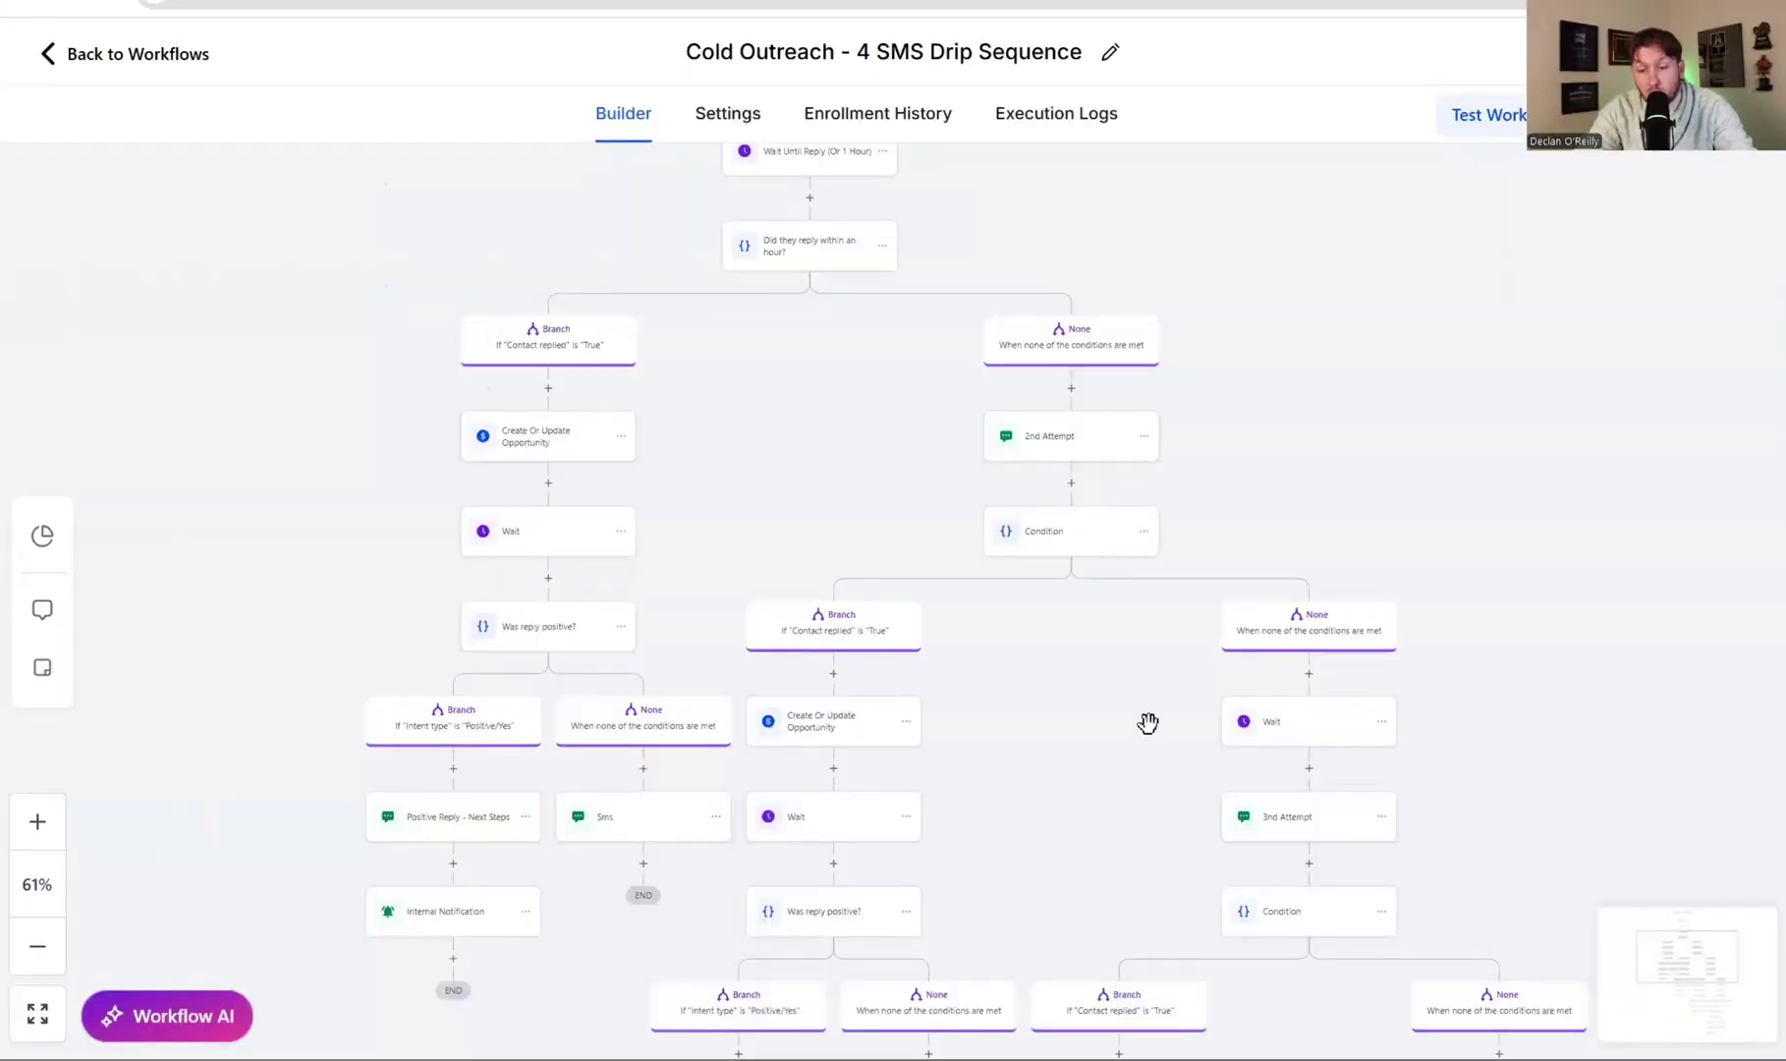
{"action": "scroll", "coordinate": [1237, 562], "scroll_direction": "down", "scroll_amount": 5}
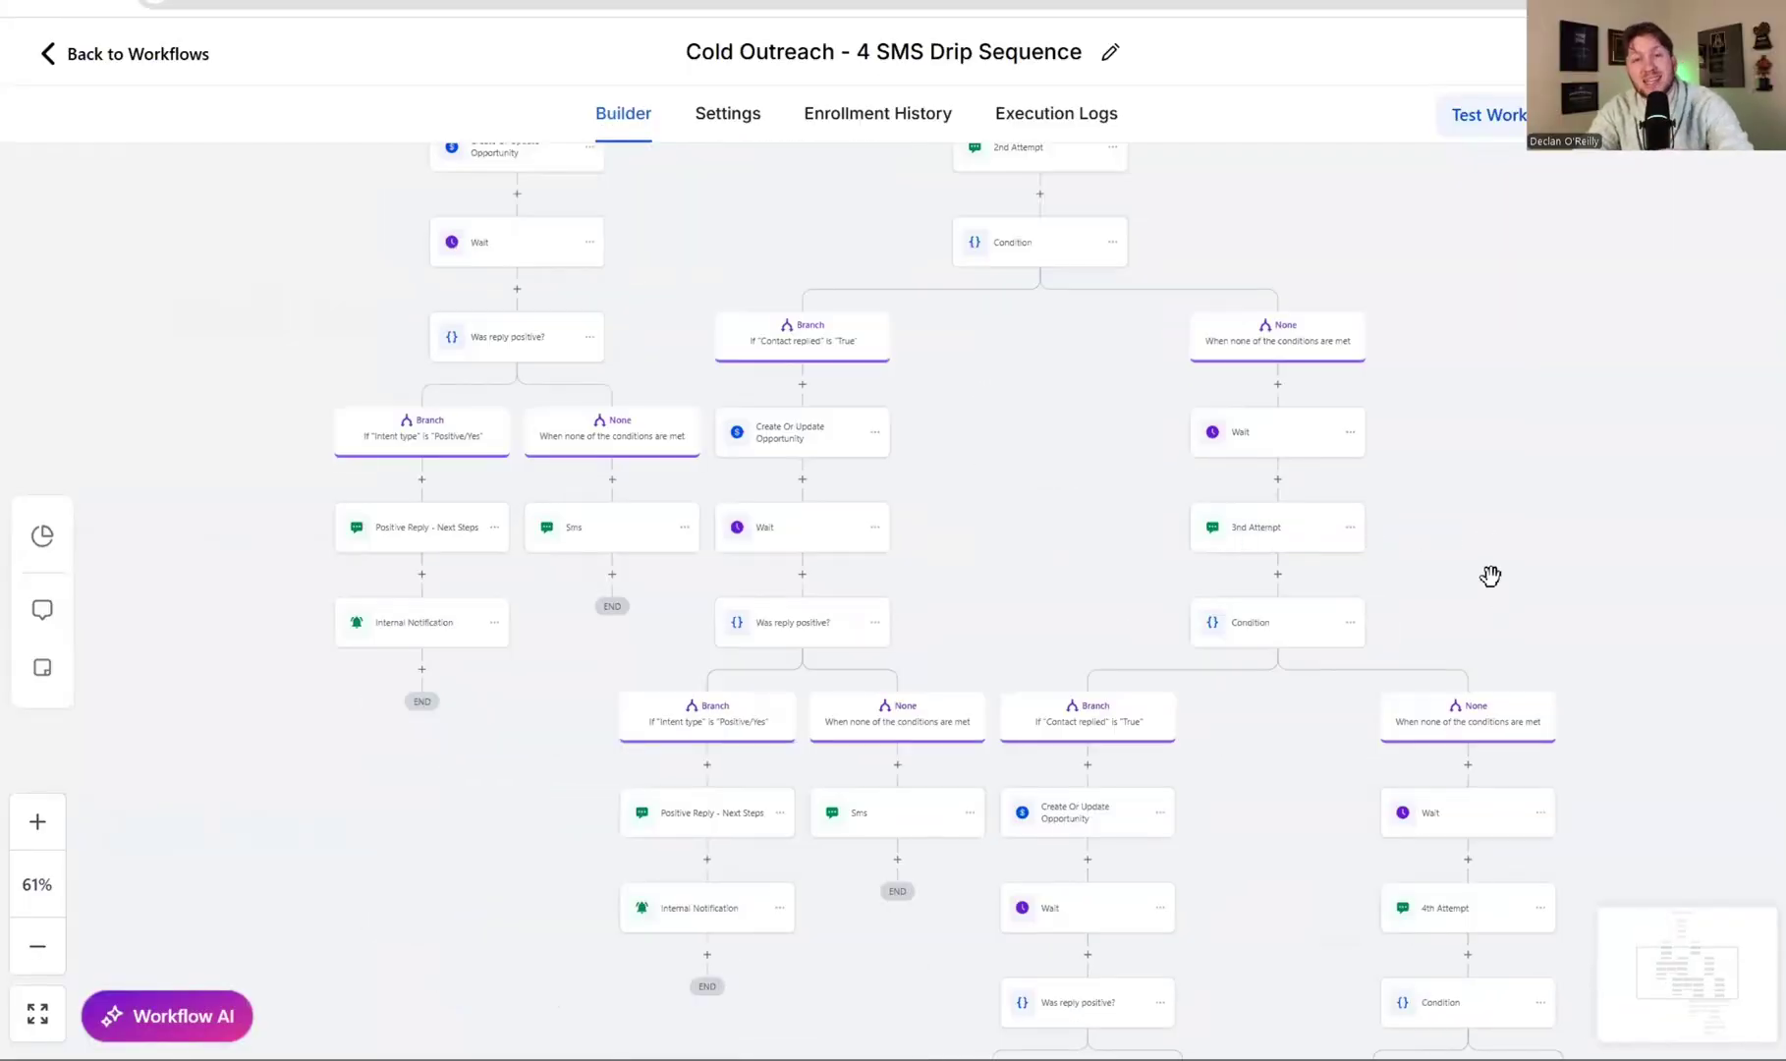
{"action": "scroll", "coordinate": [1491, 578], "scroll_direction": "down", "scroll_amount": 3}
{"action": "scroll", "coordinate": [1492, 578], "scroll_direction": "right", "scroll_amount": 1}
{"action": "scroll", "coordinate": [1634, 755], "scroll_direction": "down", "scroll_amount": 7}
{"action": "scroll", "coordinate": [1552, 523], "scroll_direction": "right", "scroll_amount": 1}
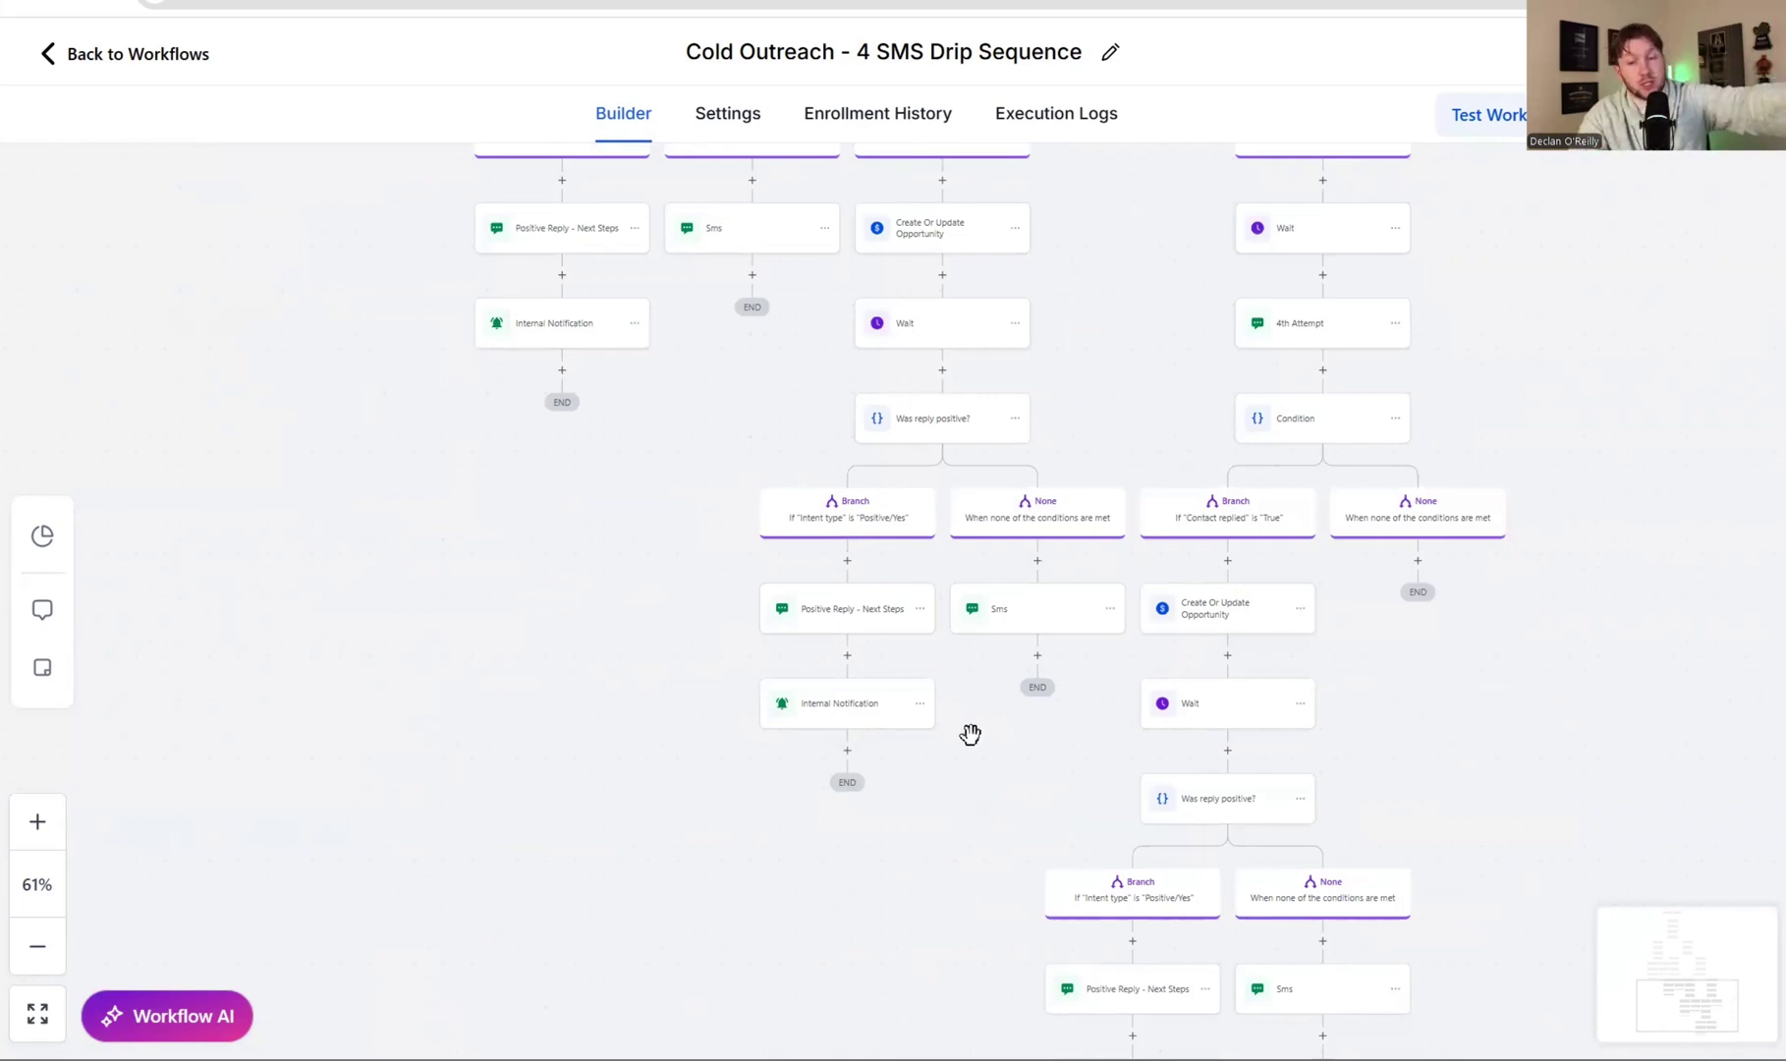
Review the drip sequence from the contact tag trigger through the reply conditions, waits and follow-up attempts
{"action": "scroll", "coordinate": [1140, 609], "scroll_direction": "up", "scroll_amount": 5}
{"action": "scroll", "coordinate": [1139, 608], "scroll_direction": "up", "scroll_amount": 2}
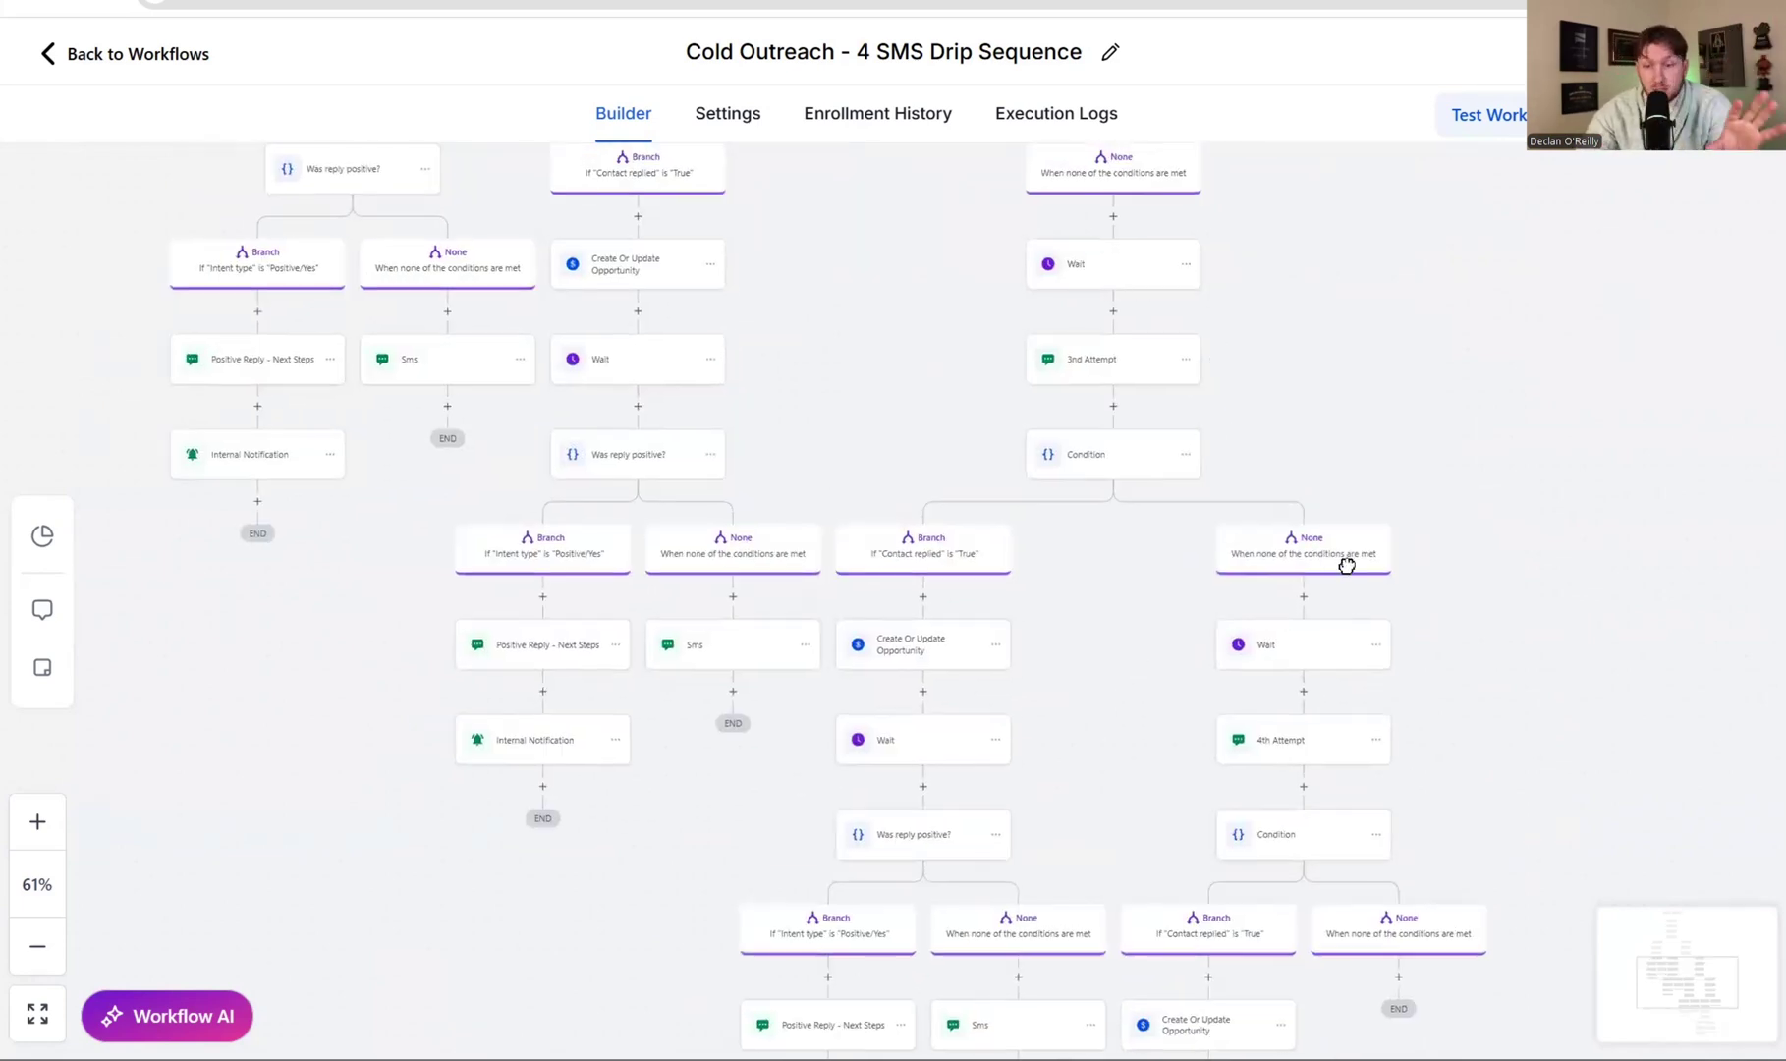
{"action": "scroll", "coordinate": [1344, 562], "scroll_direction": "up", "scroll_amount": 4}
{"action": "scroll", "coordinate": [1388, 369], "scroll_direction": "up", "scroll_amount": 6}
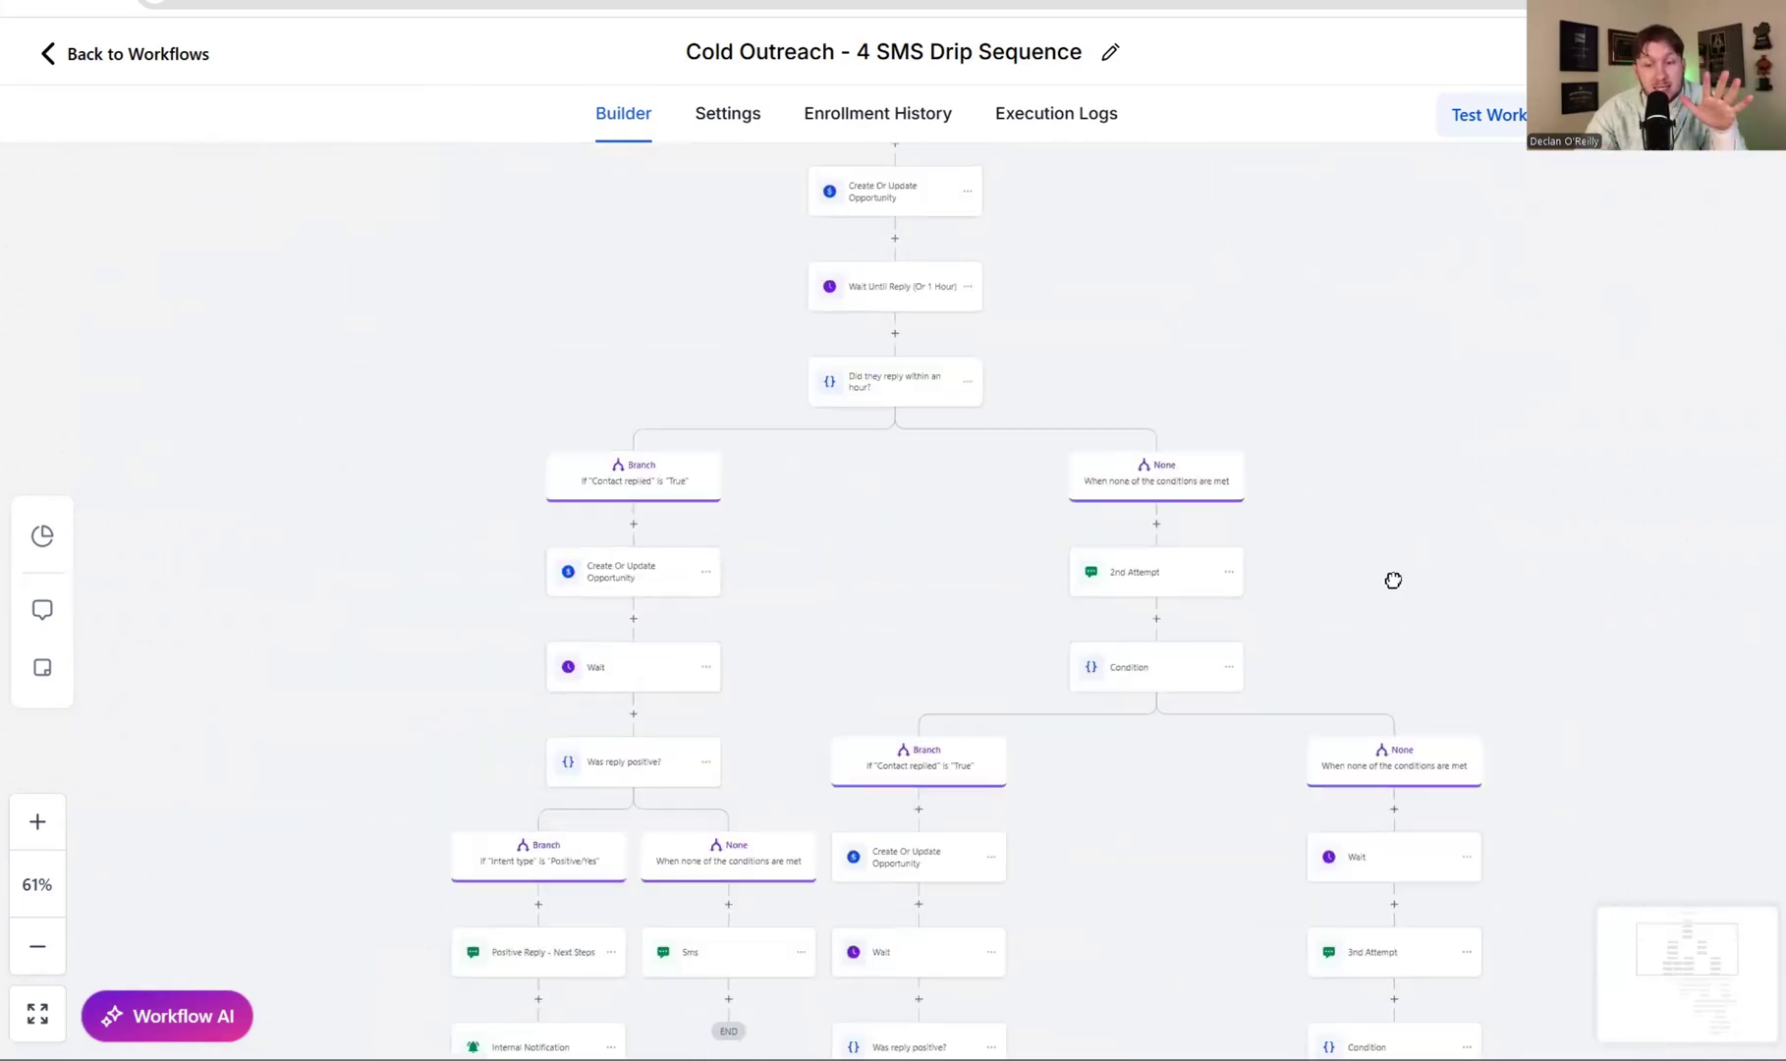
{"action": "scroll", "coordinate": [1324, 352], "scroll_direction": "down", "scroll_amount": 7}
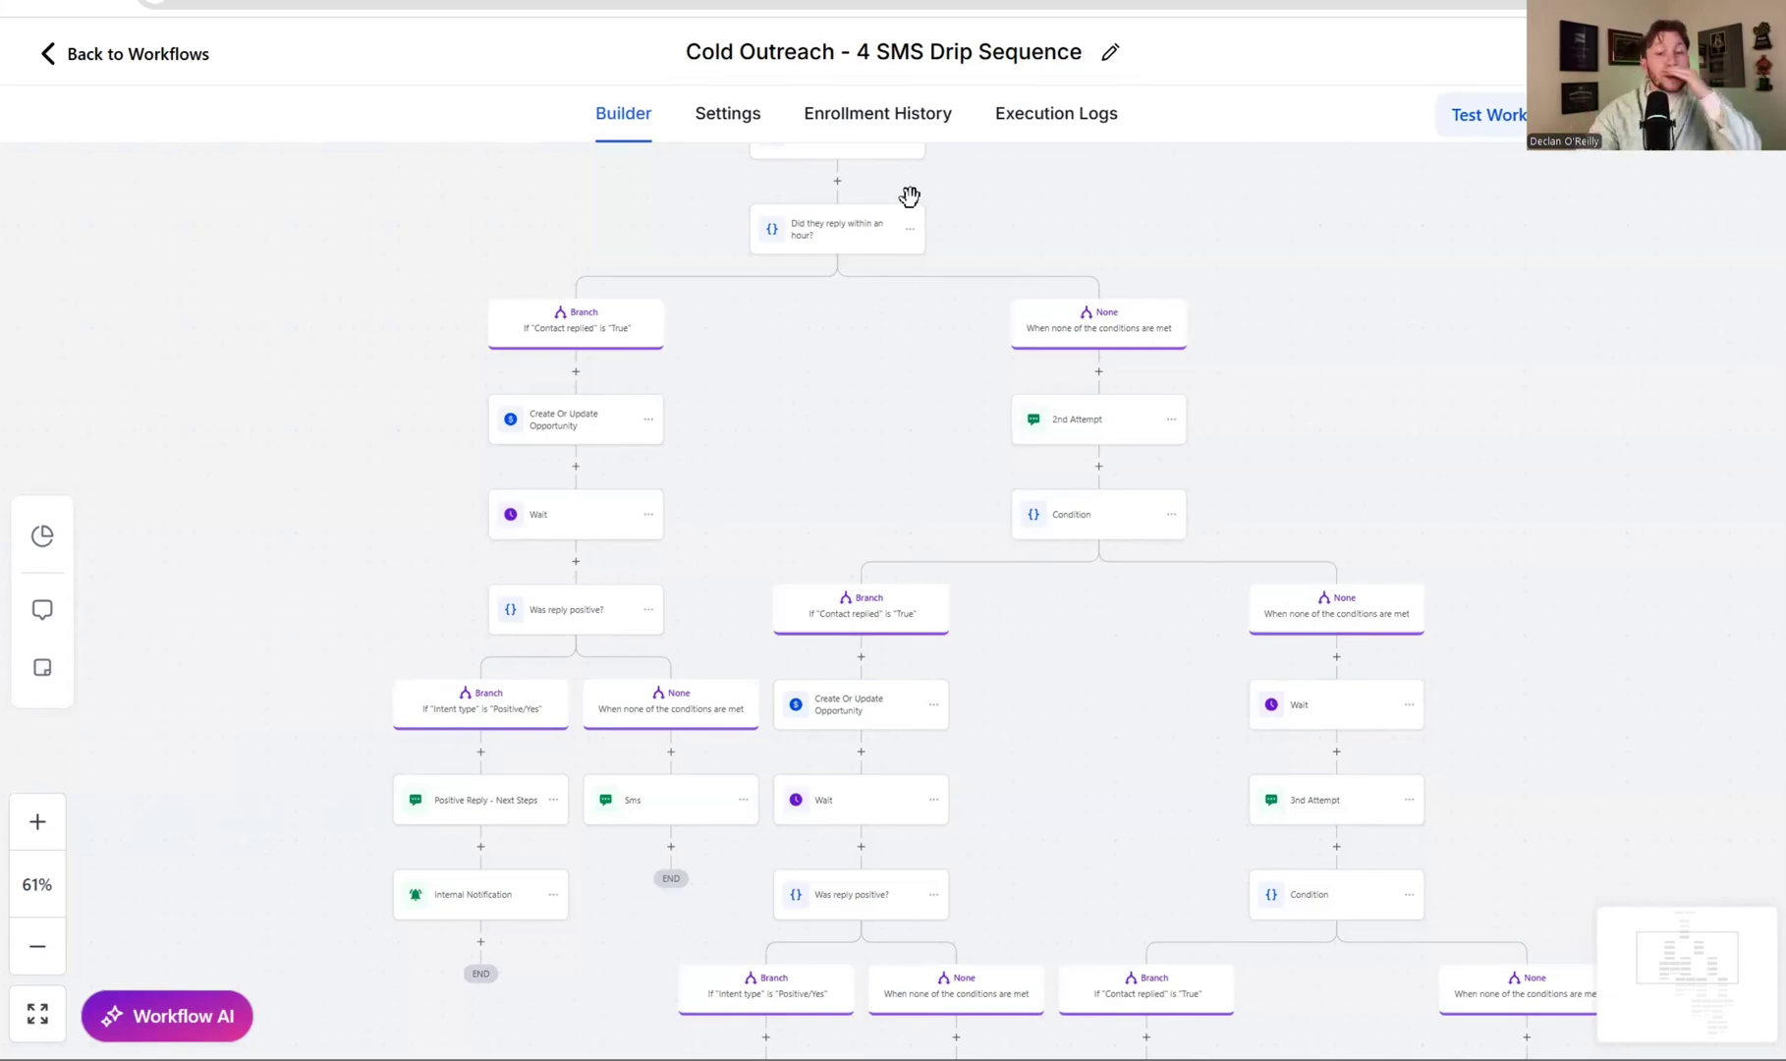
{"action": "scroll", "coordinate": [900, 434], "scroll_direction": "up", "scroll_amount": 3}
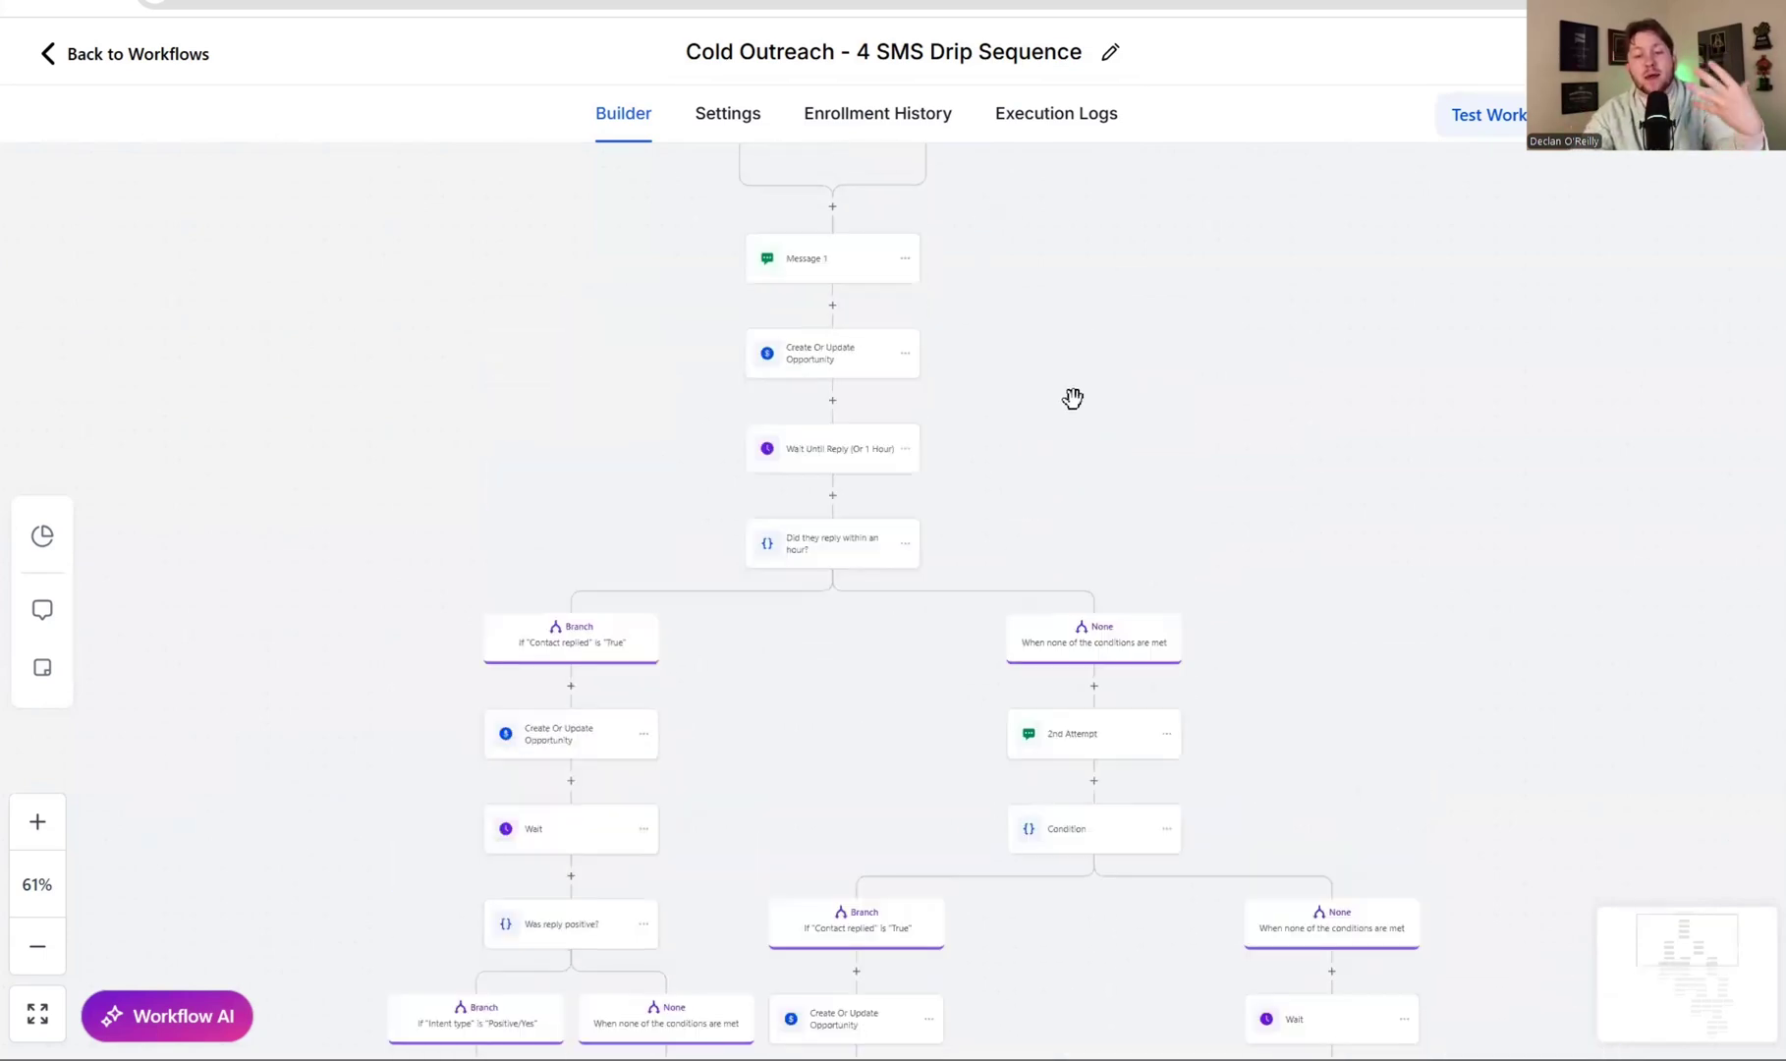
{"action": "scroll", "coordinate": [1188, 558], "scroll_direction": "up", "scroll_amount": 2}
{"action": "scroll", "coordinate": [1168, 358], "scroll_direction": "down", "scroll_amount": 6}
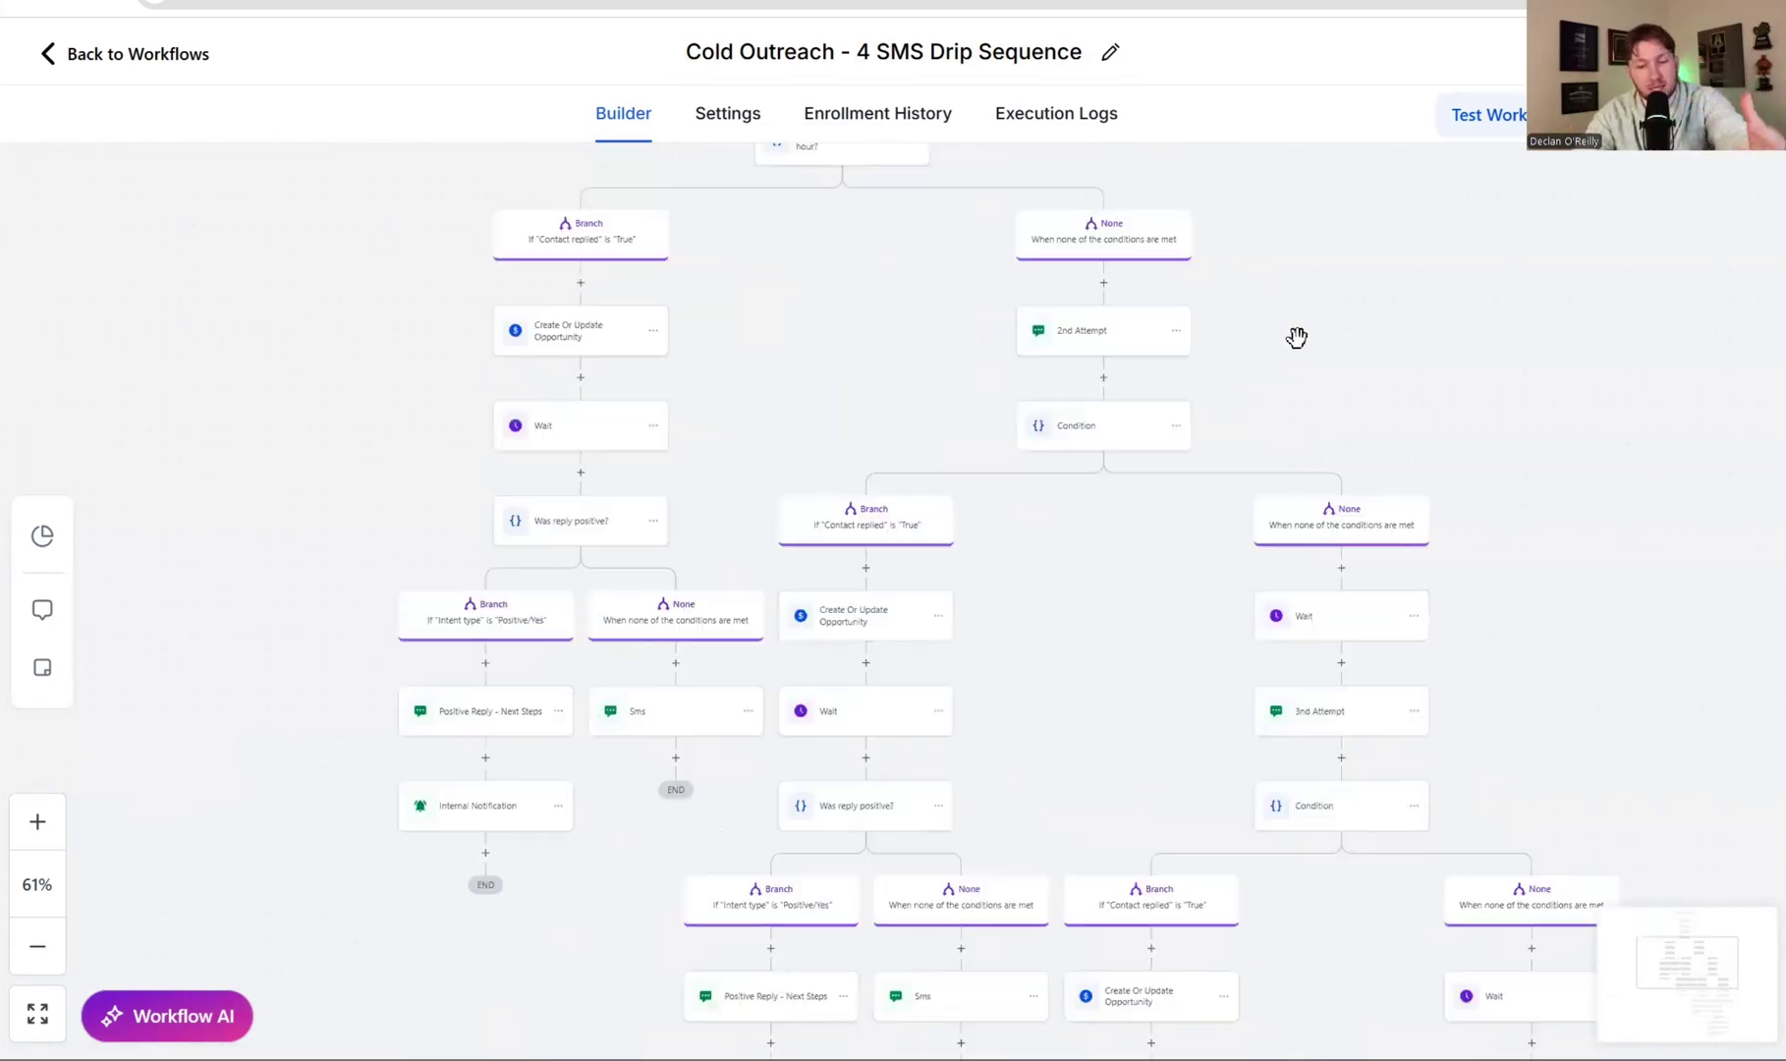
{"action": "scroll", "coordinate": [1297, 337], "scroll_direction": "up", "scroll_amount": 5}
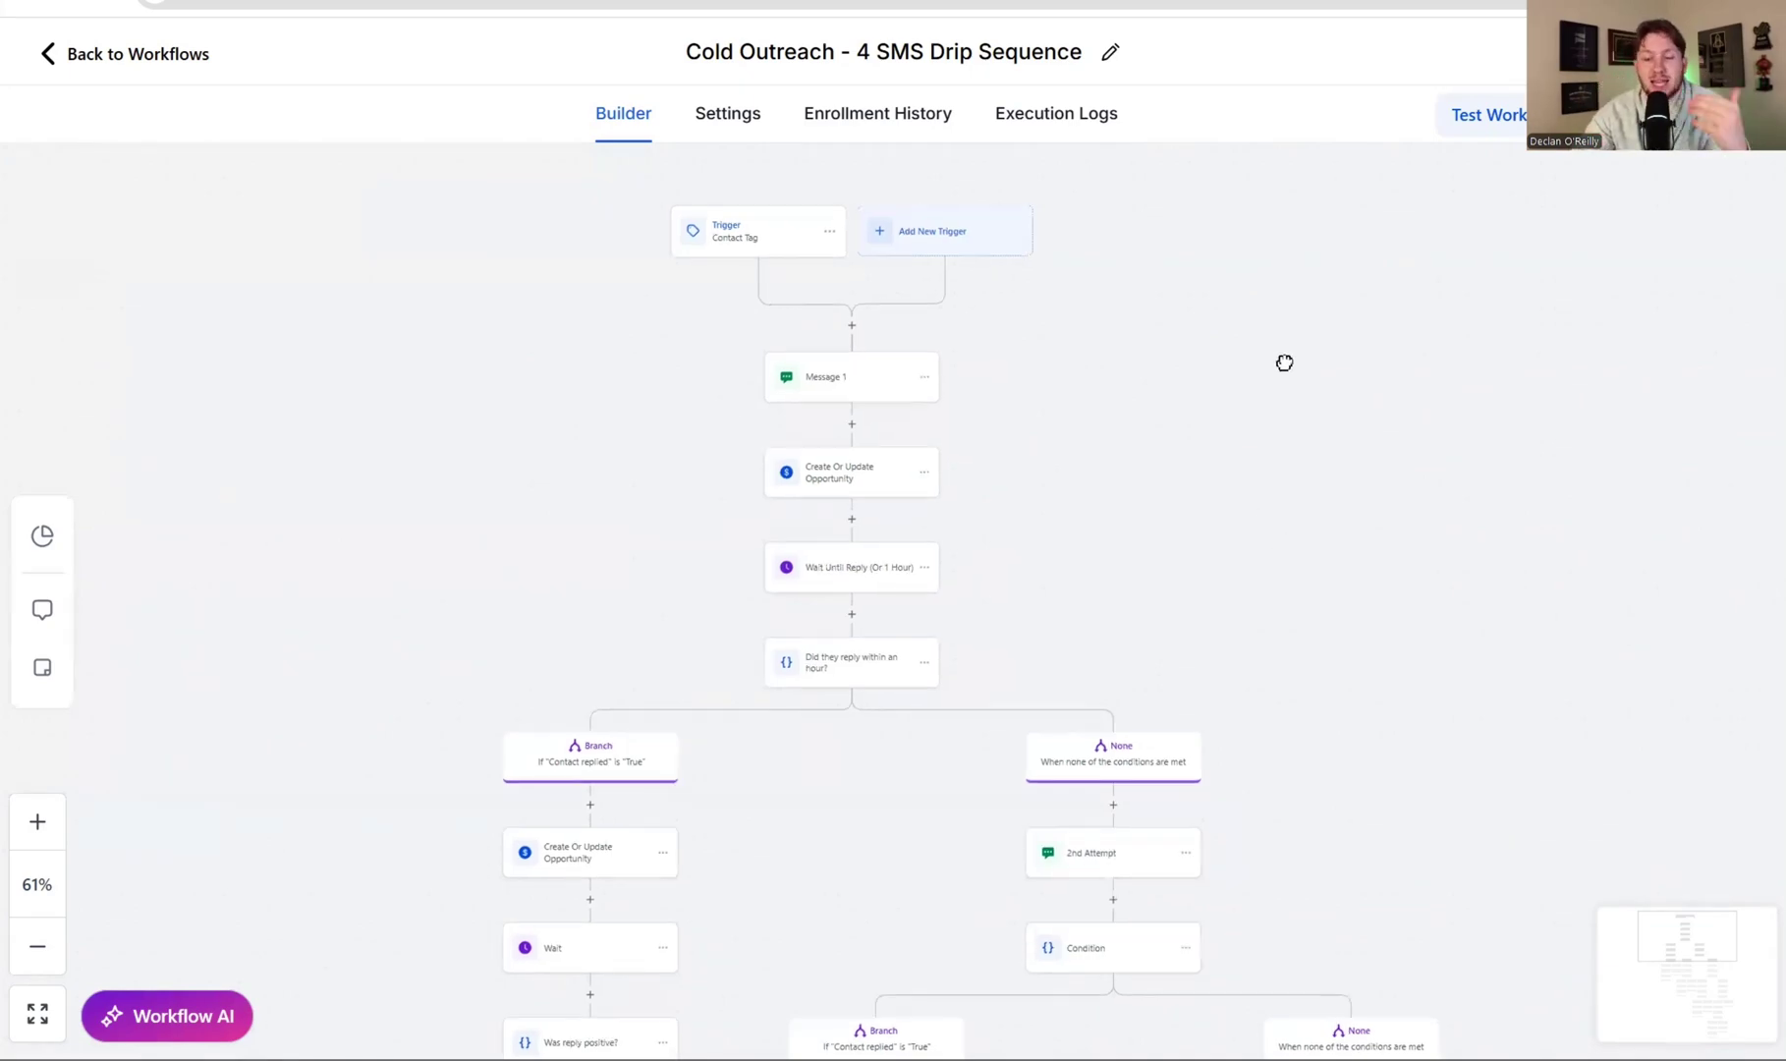
{"action": "scroll", "coordinate": [1297, 393], "scroll_direction": "down", "scroll_amount": 4}
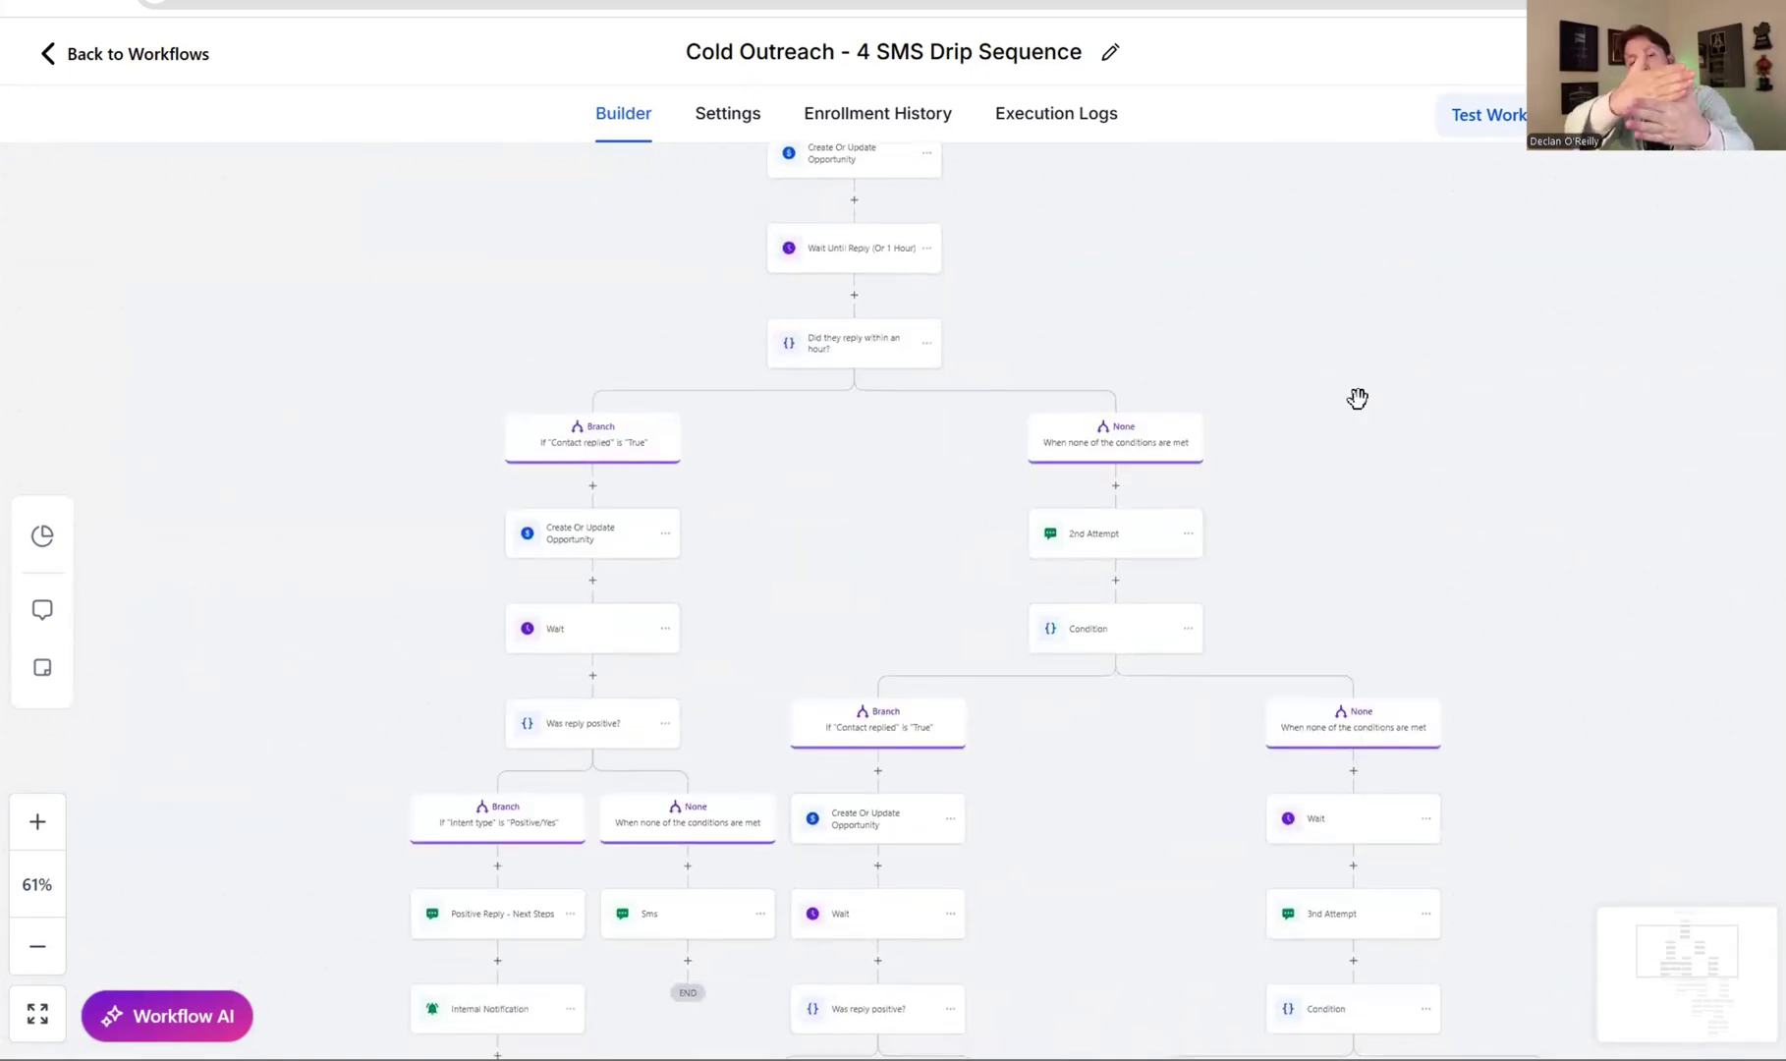
{"action": "scroll", "coordinate": [1305, 451], "scroll_direction": "down", "scroll_amount": 5}
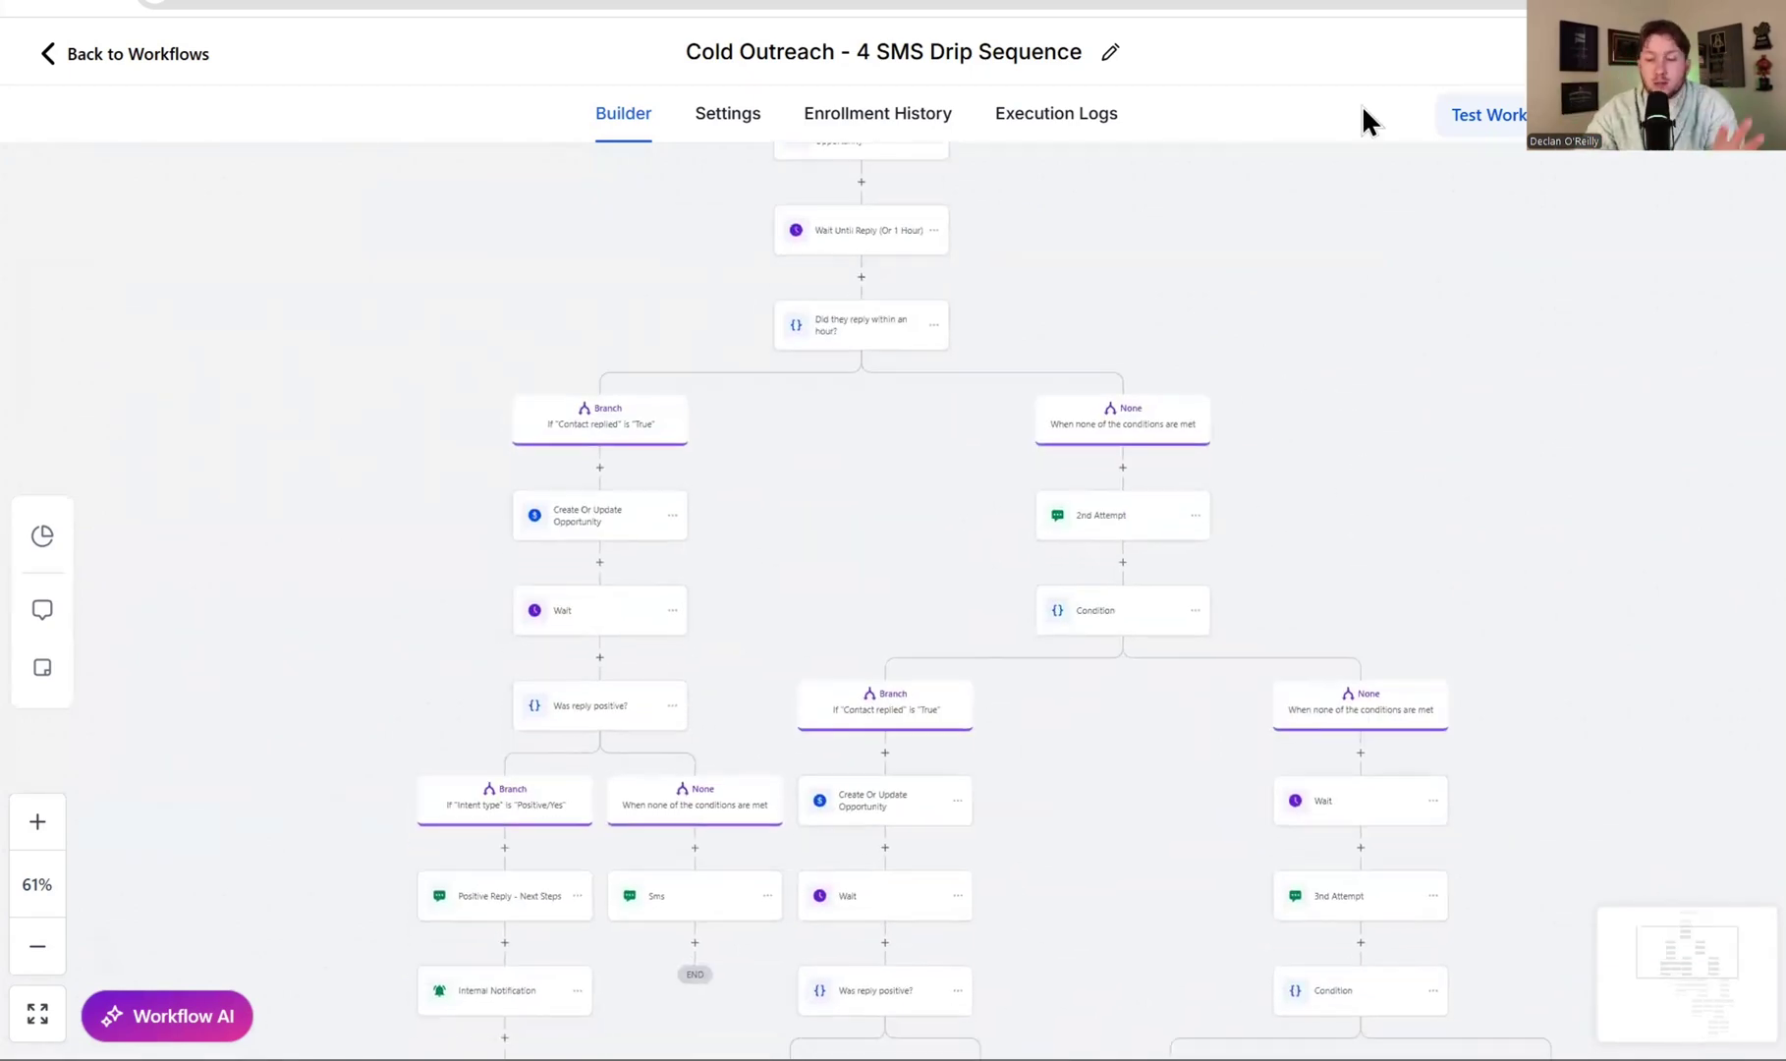
{"action": "scroll", "coordinate": [1189, 484], "scroll_direction": "down", "scroll_amount": 6}
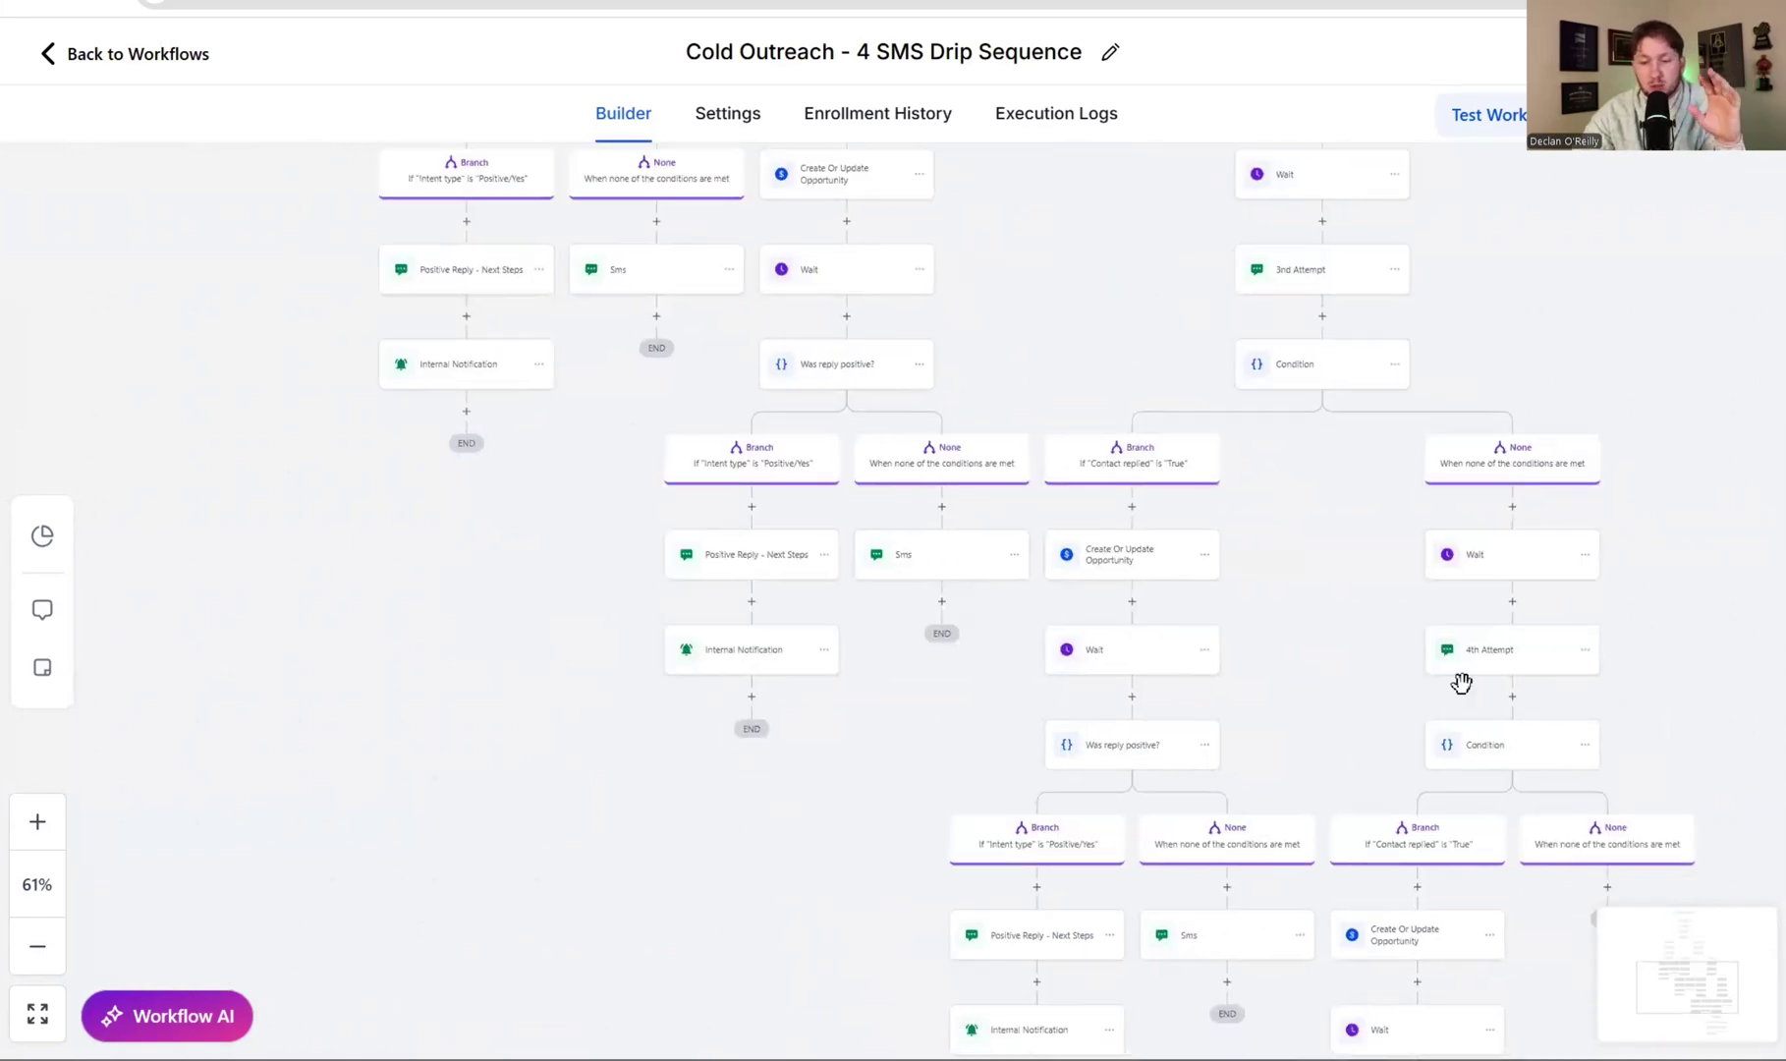
Look over the drip sequence's third and fourth attempt branches, and return to its trigger and first message
{"action": "scroll", "coordinate": [1401, 355], "scroll_direction": "right", "scroll_amount": 8}
{"action": "scroll", "coordinate": [1401, 354], "scroll_direction": "down", "scroll_amount": 2}
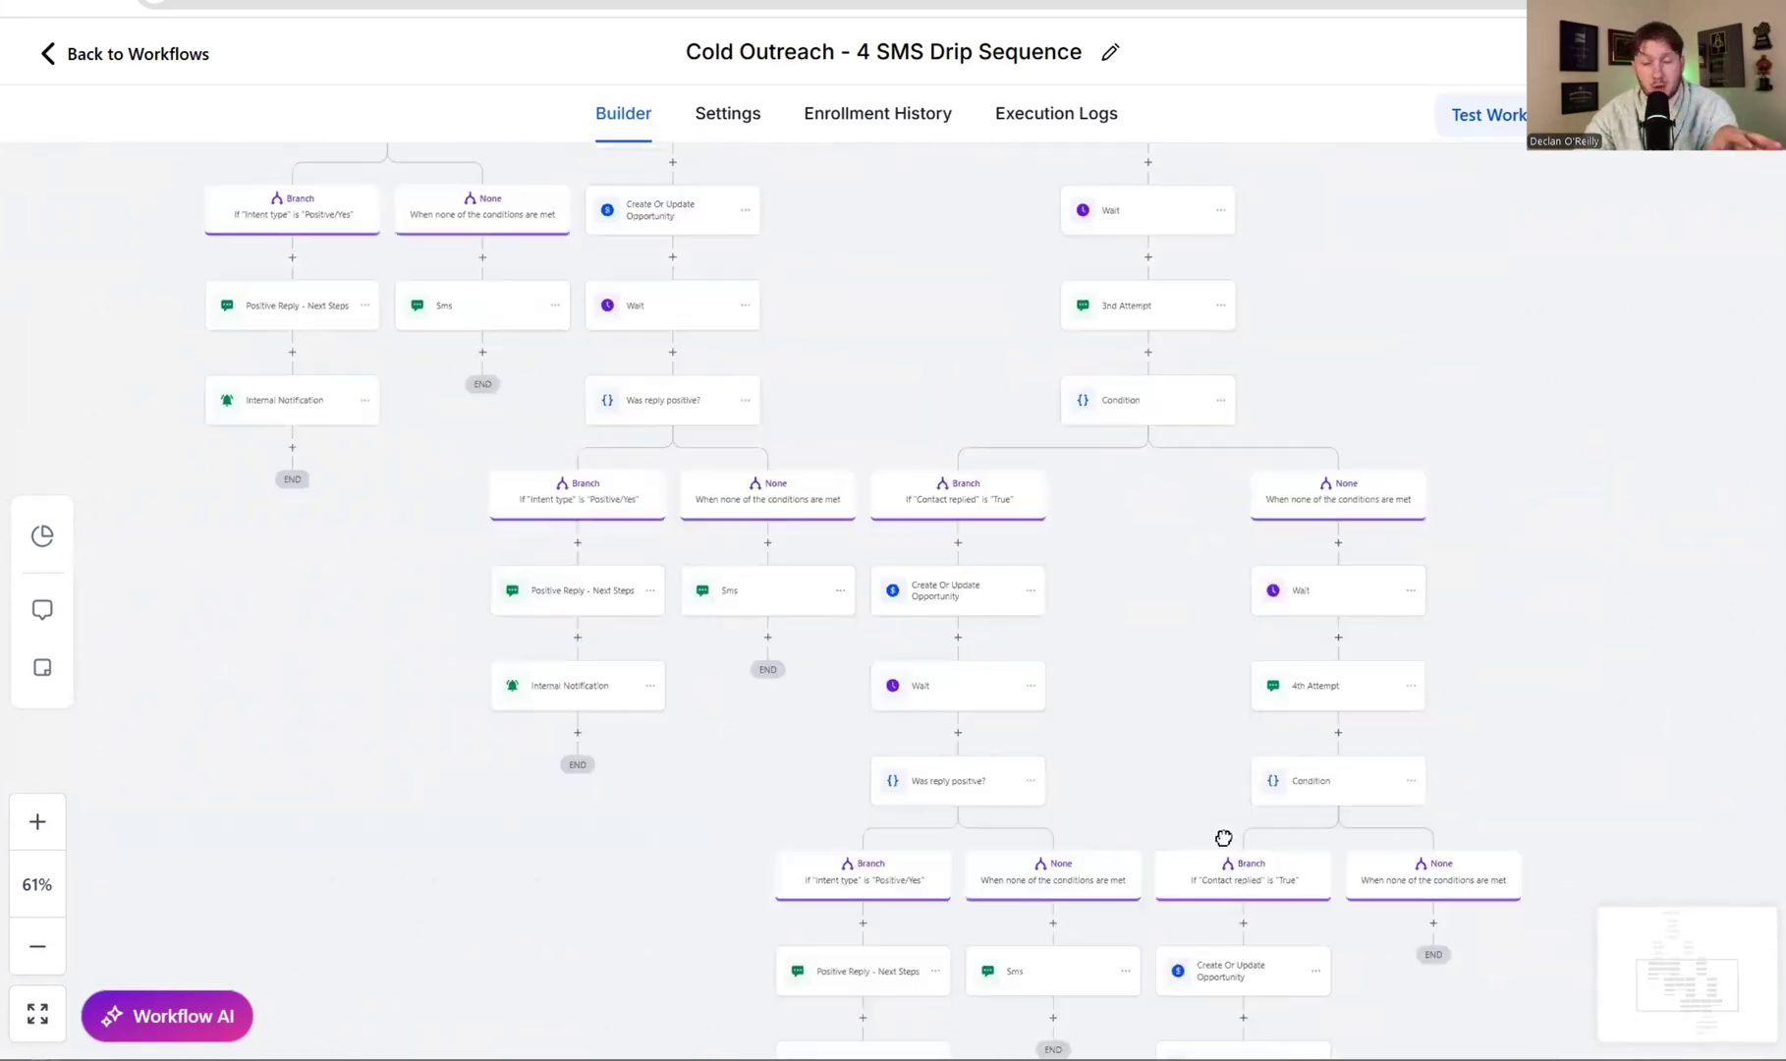
{"action": "scroll", "coordinate": [945, 693], "scroll_direction": "up", "scroll_amount": 8}
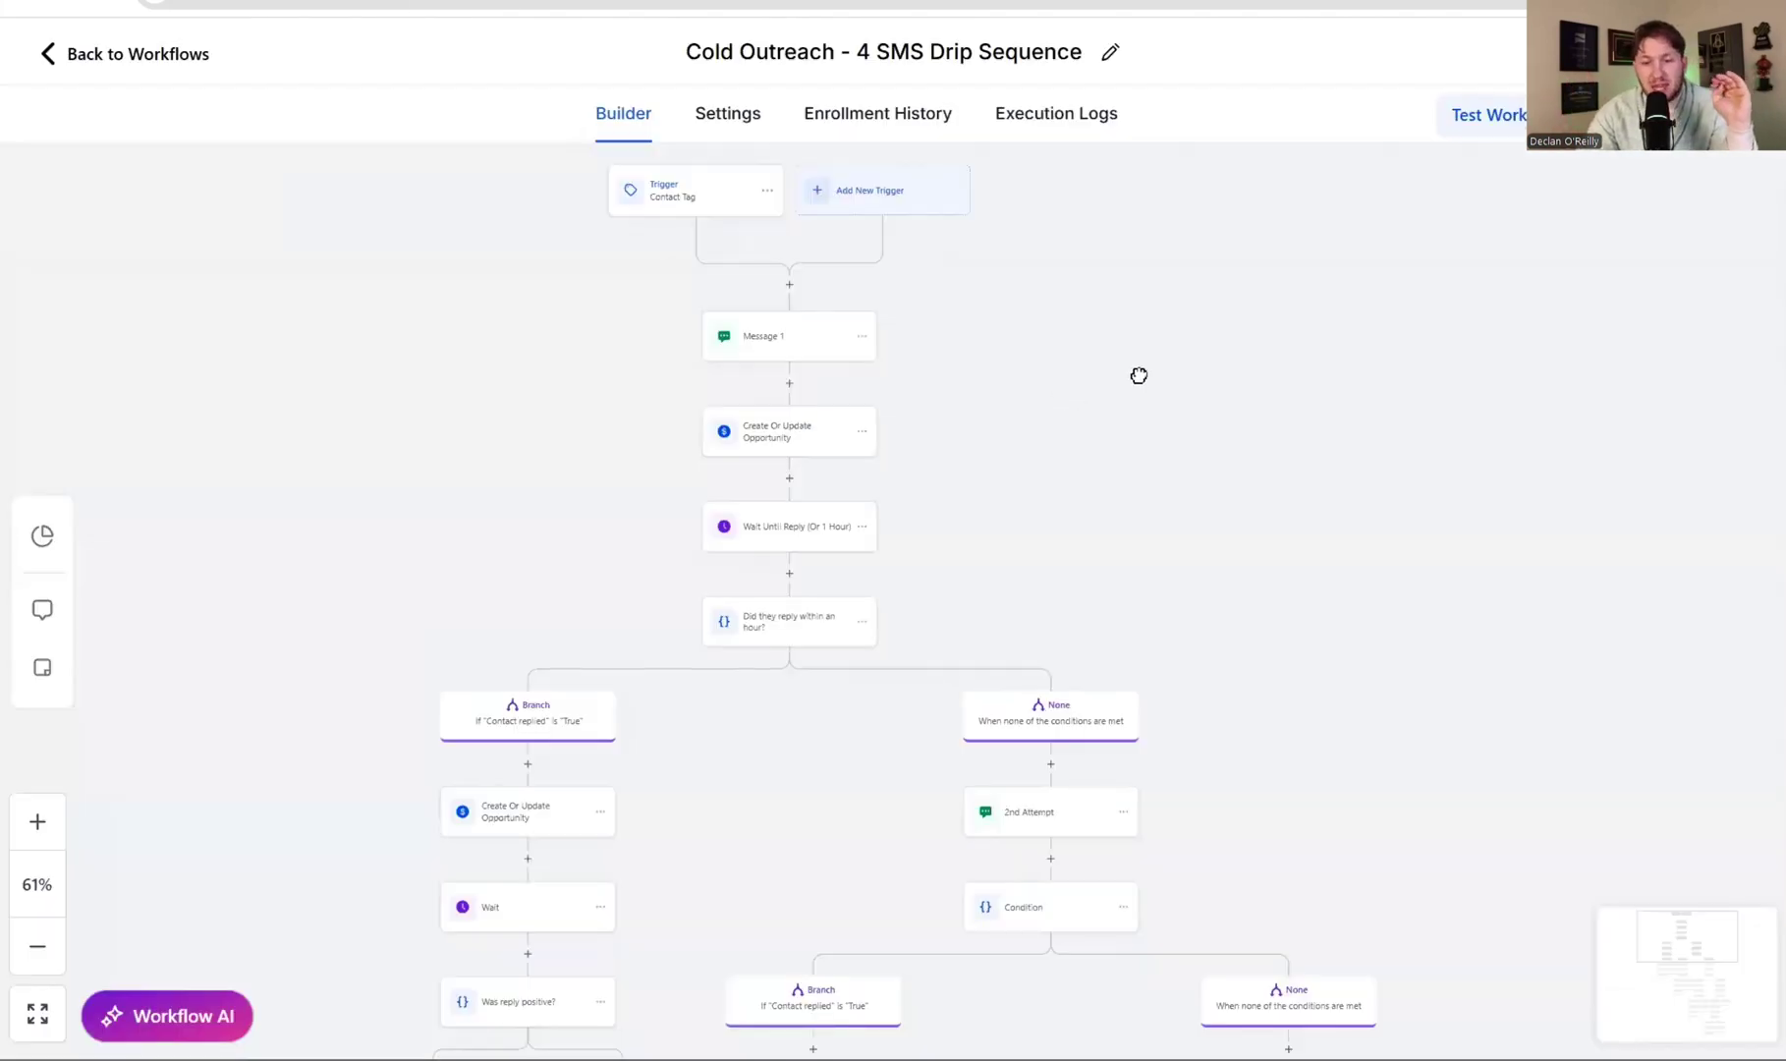
{"action": "scroll", "coordinate": [1137, 375], "scroll_direction": "left", "scroll_amount": 2}
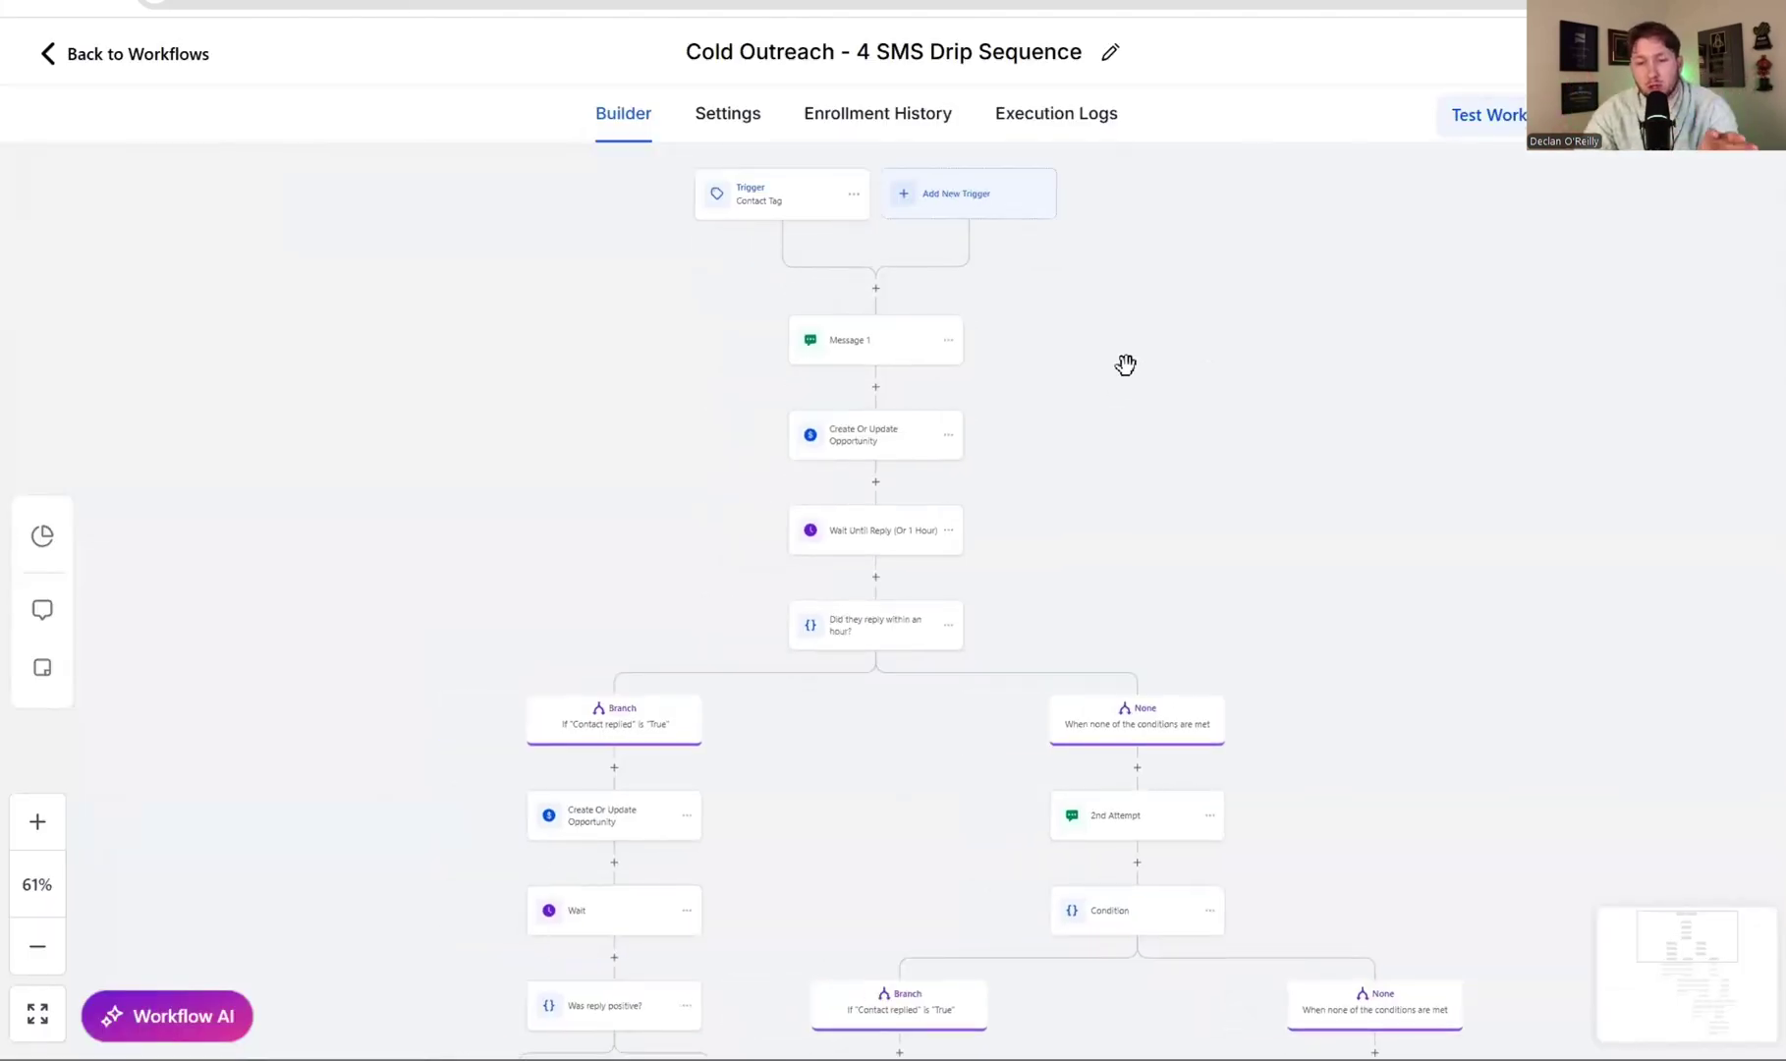
{"action": "scroll", "coordinate": [859, 632], "scroll_direction": "down", "scroll_amount": 2}
{"action": "scroll", "coordinate": [909, 363], "scroll_direction": "up", "scroll_amount": 2}
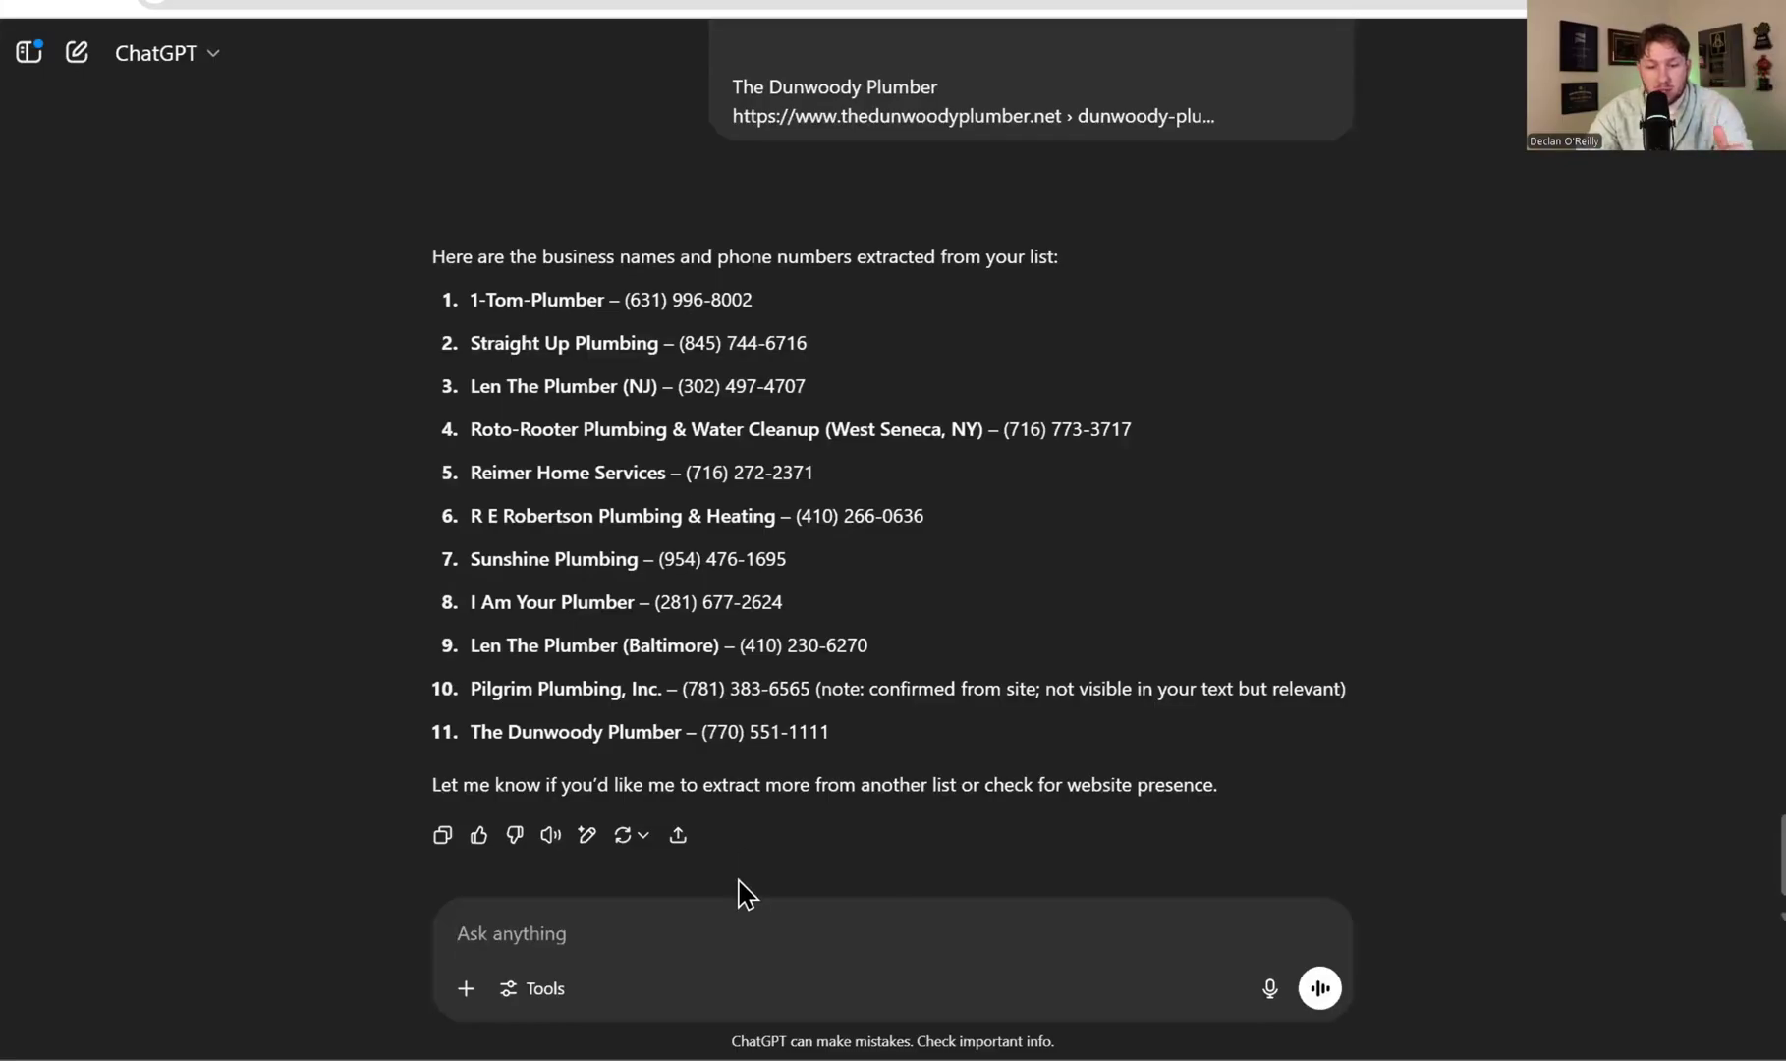
Send ChatGPT the prompt "please check and see if they have websites if they do get them out if they dont leave them"
{"action": "type", "text": "please"}
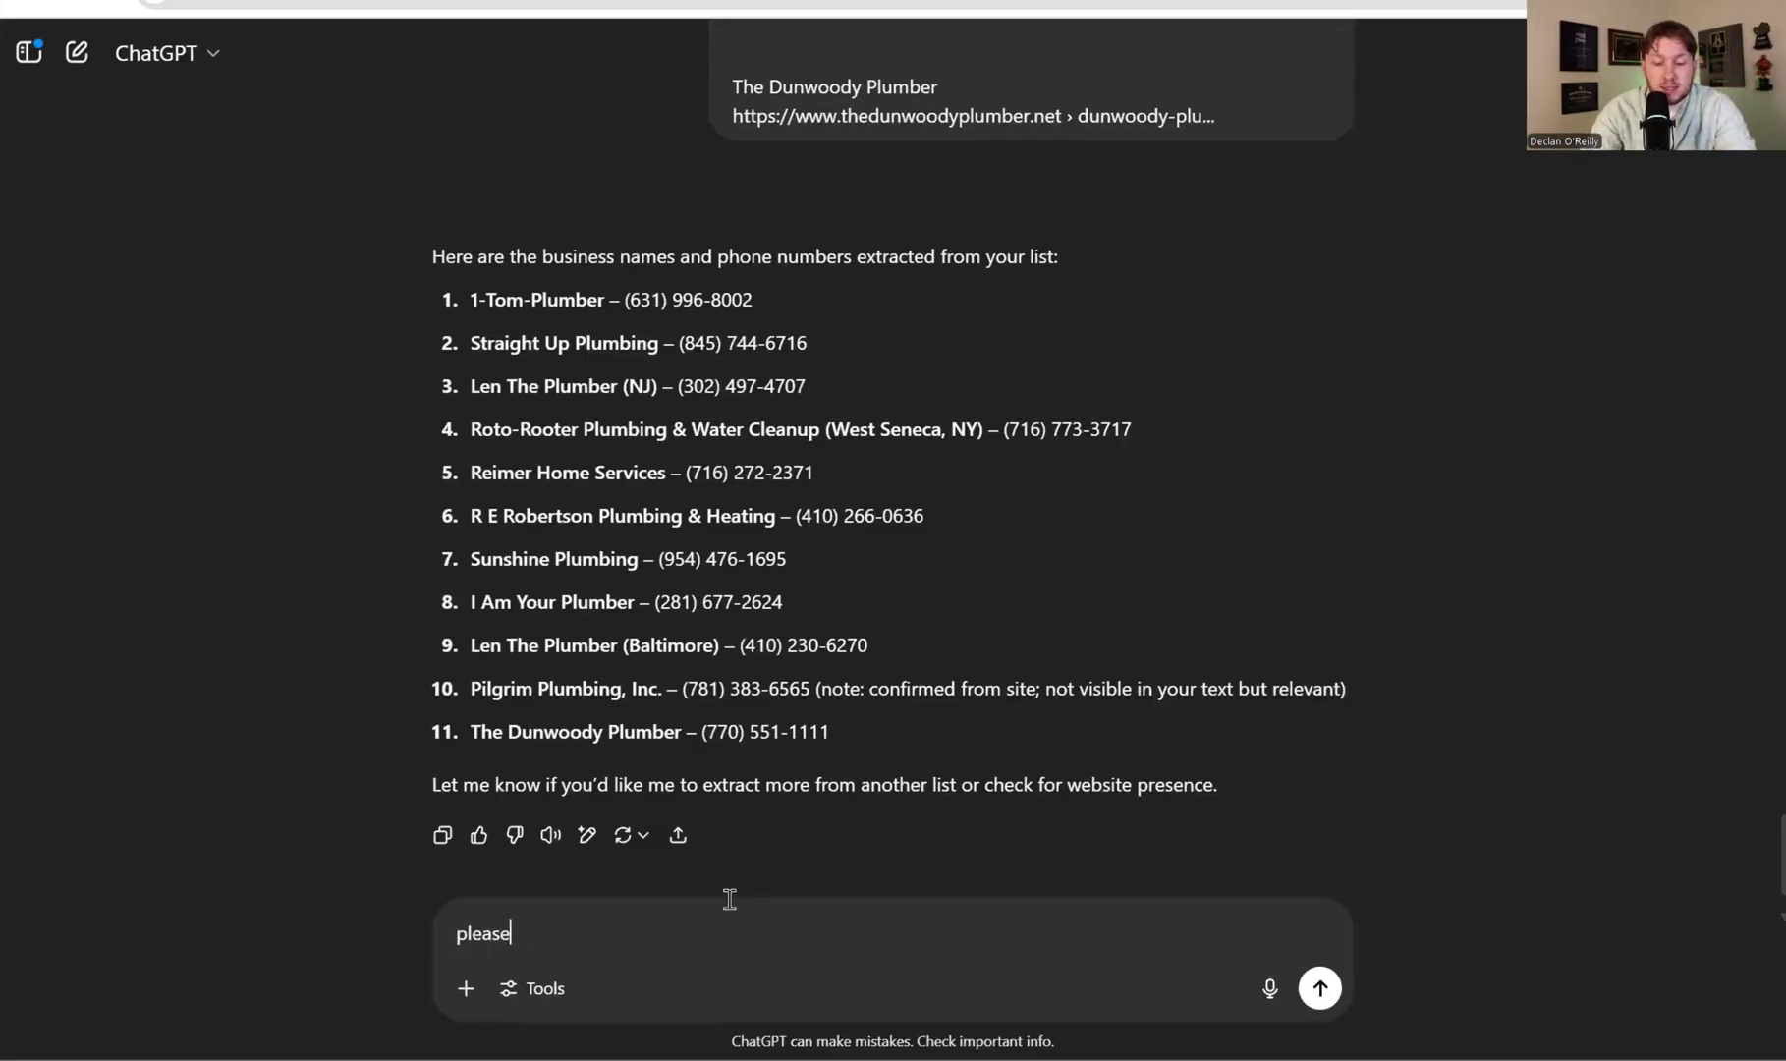
{"action": "type", "text": " check and see "}
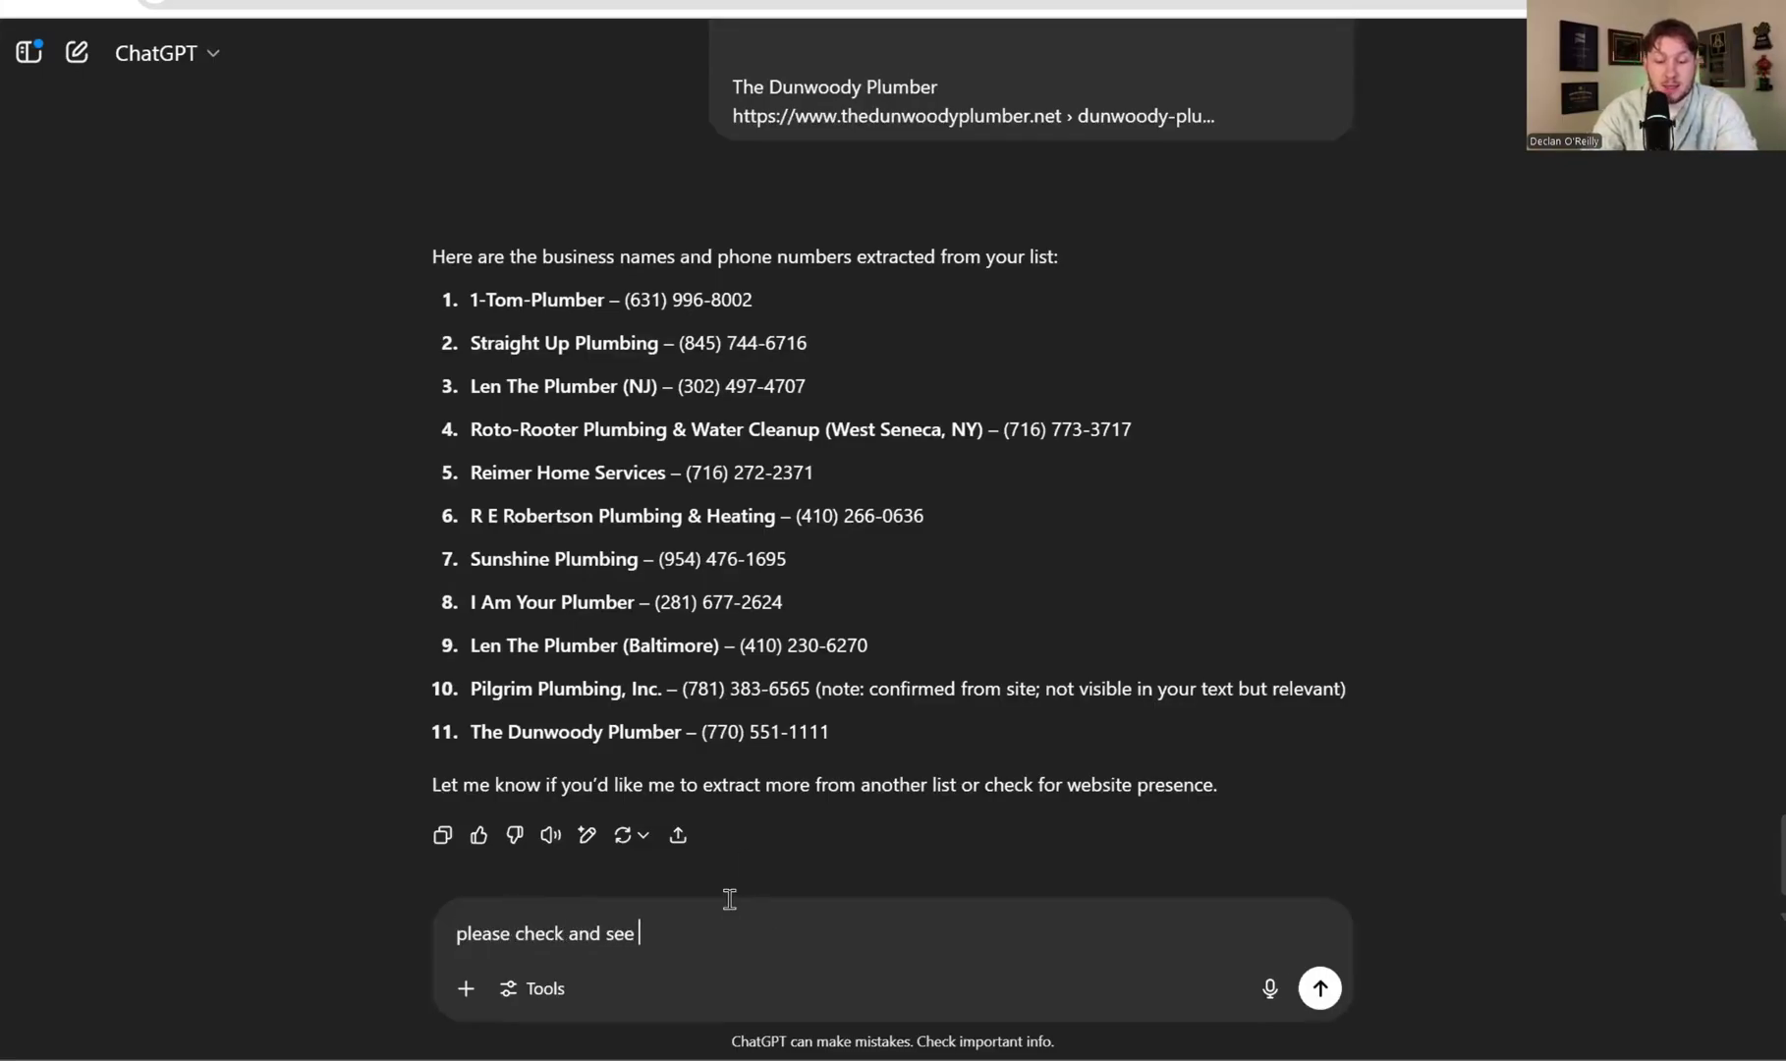
{"action": "type", "text": "if they have website"}
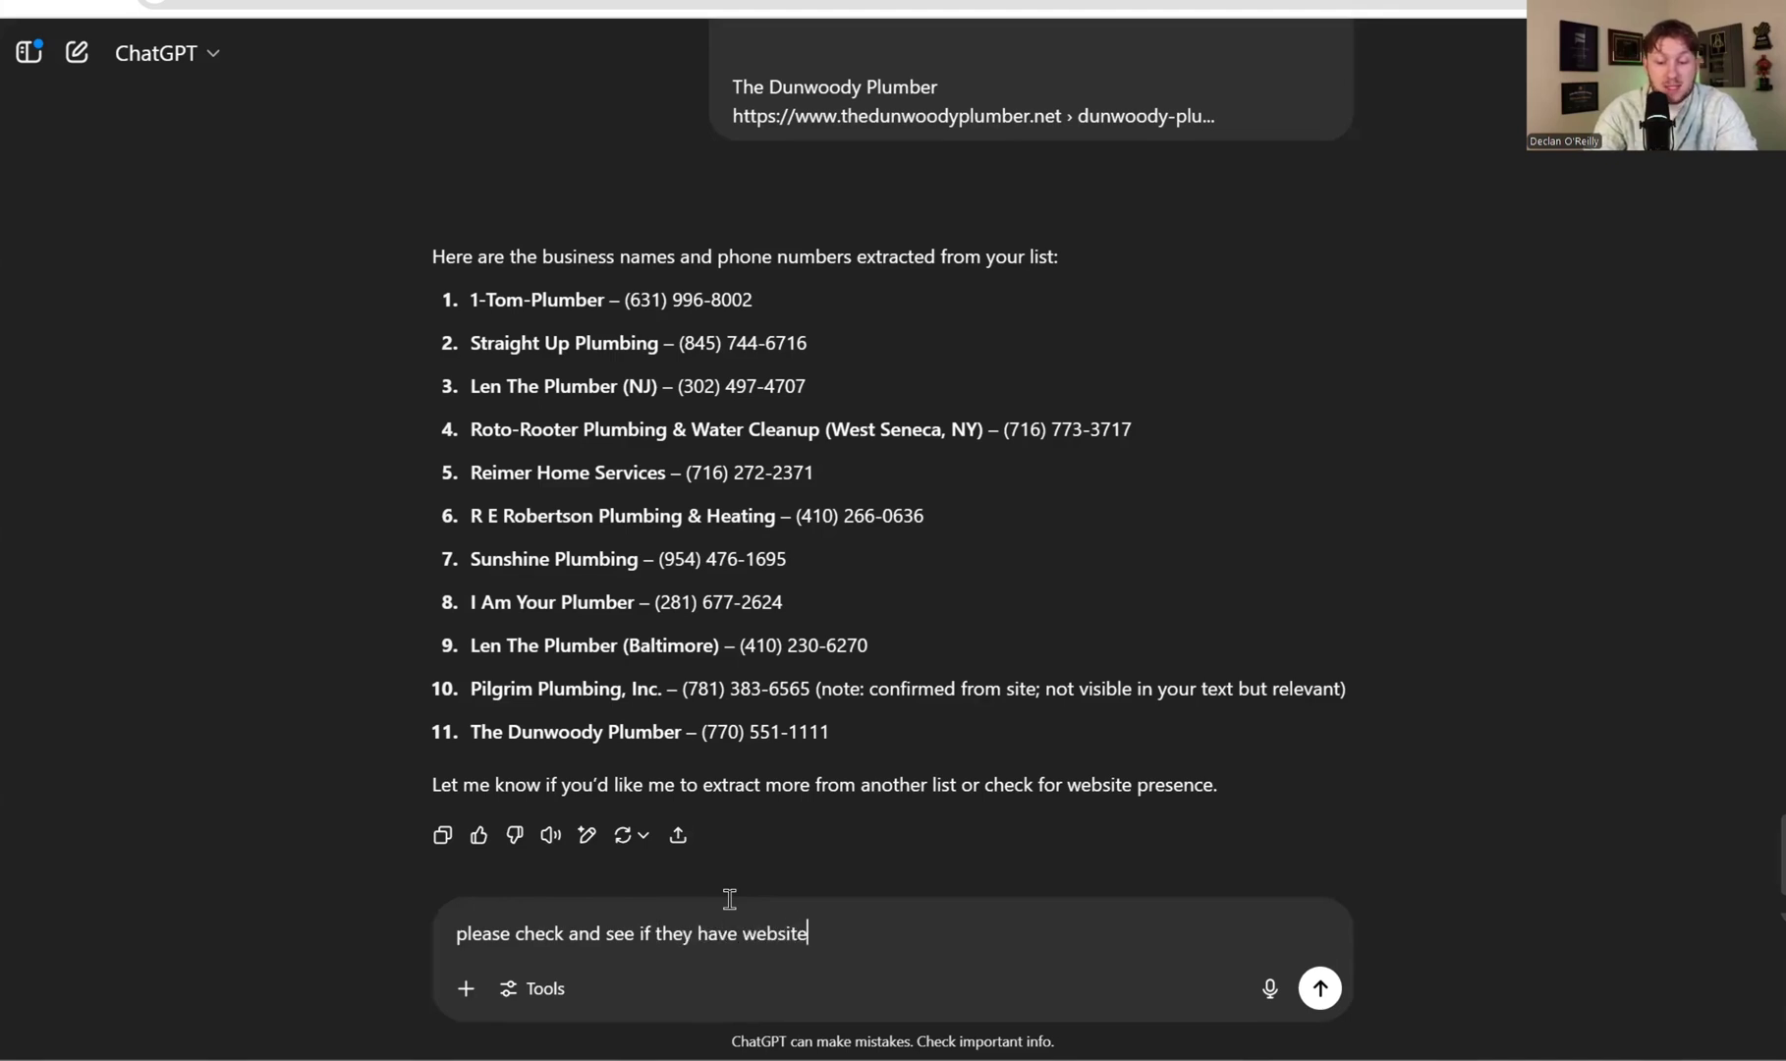
{"action": "type", "text": "s if they do ge"}
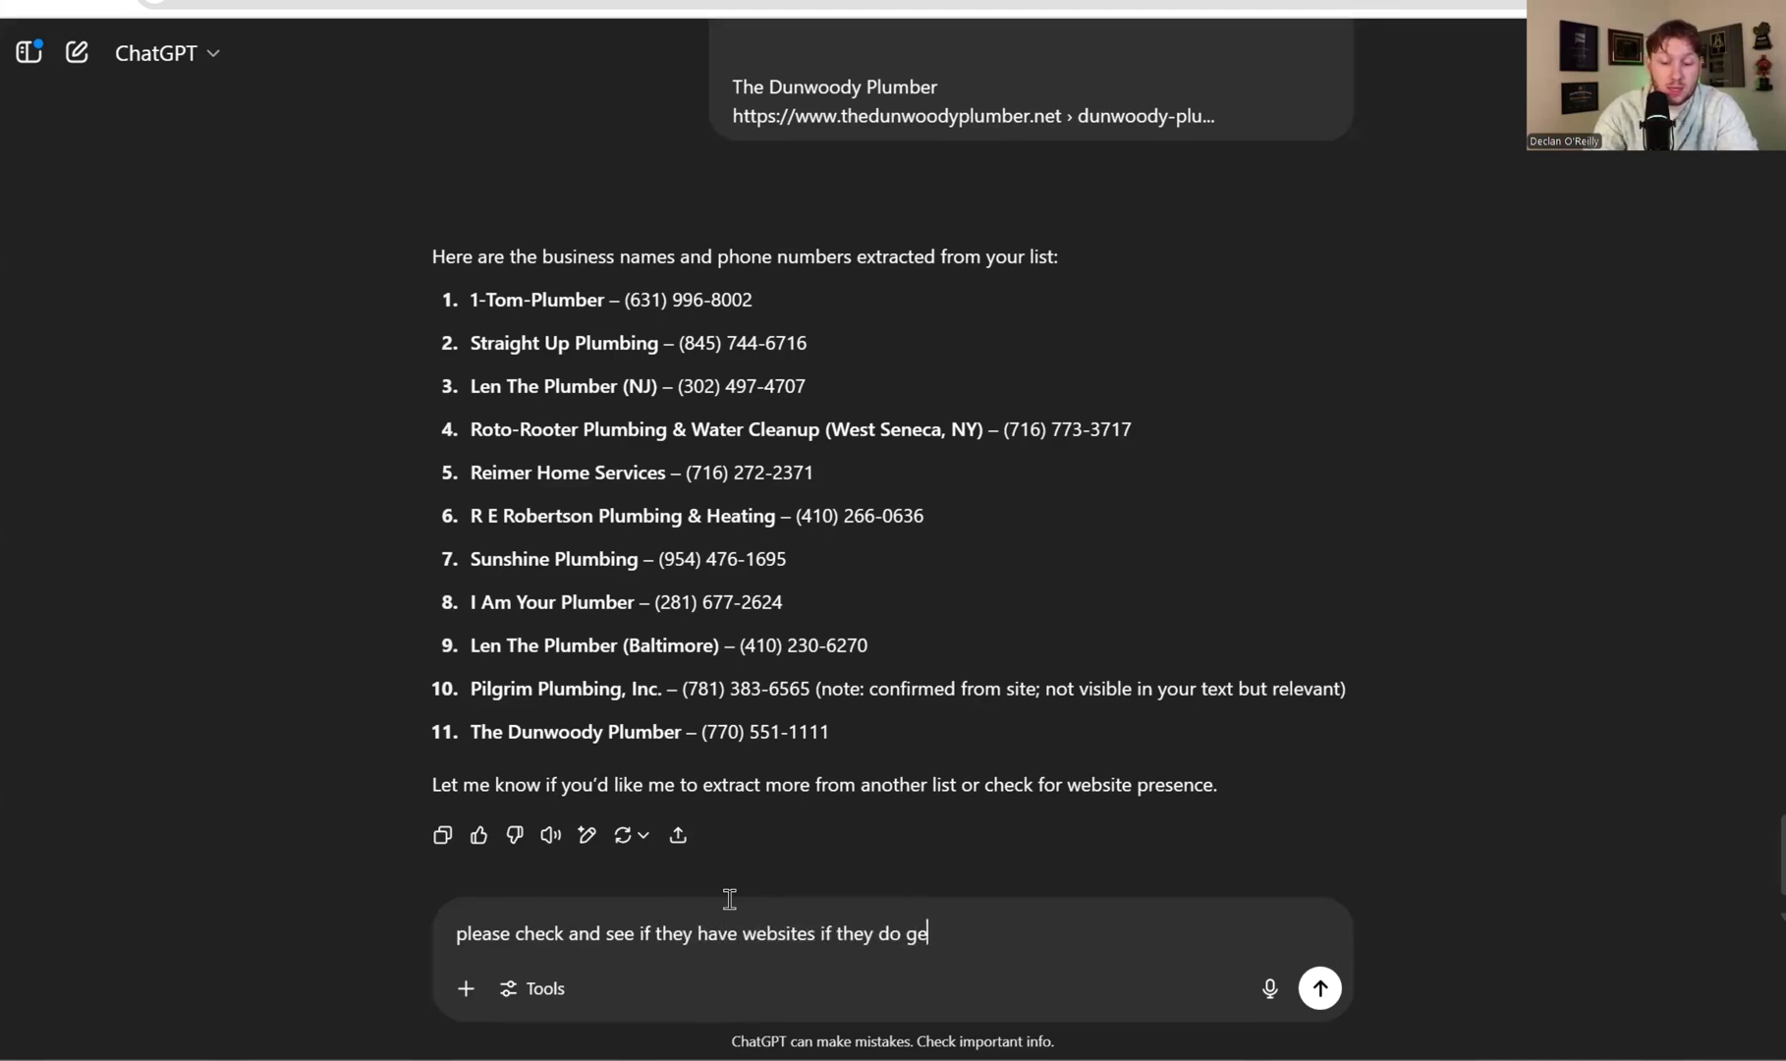
{"action": "type", "text": "t them out if t"}
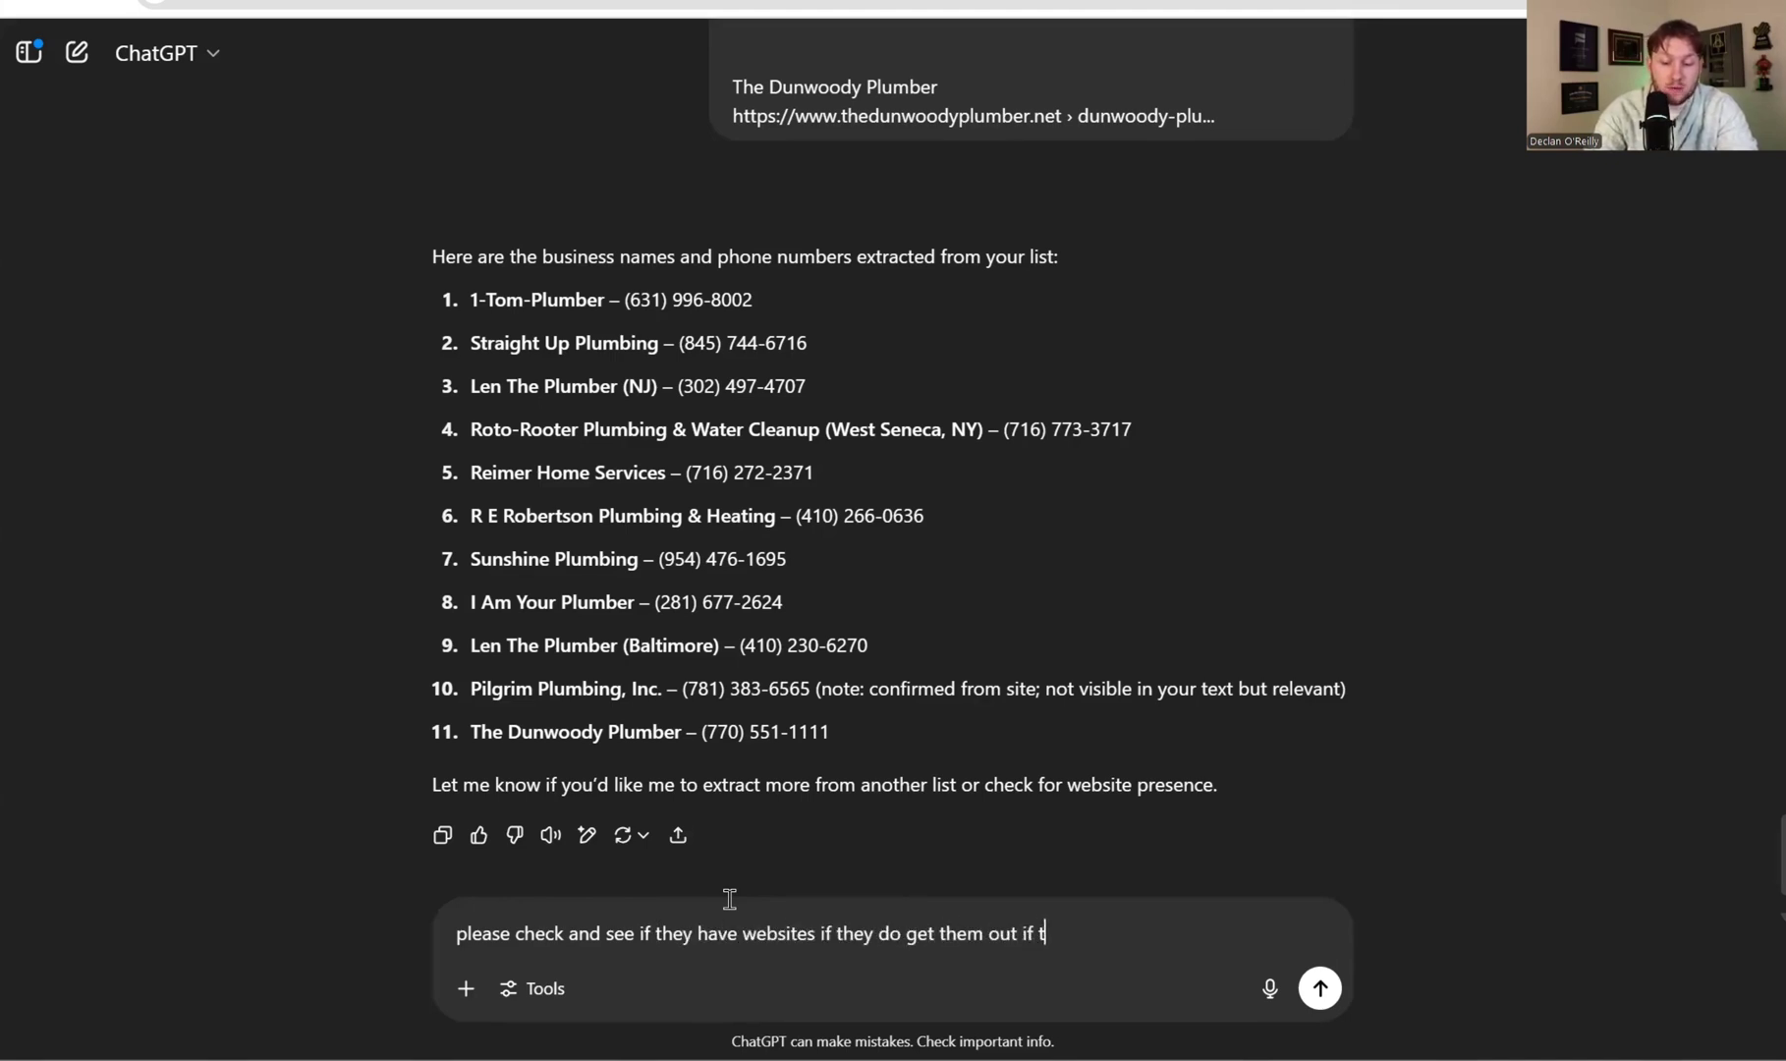
{"action": "type", "text": "hey dont leave them"}
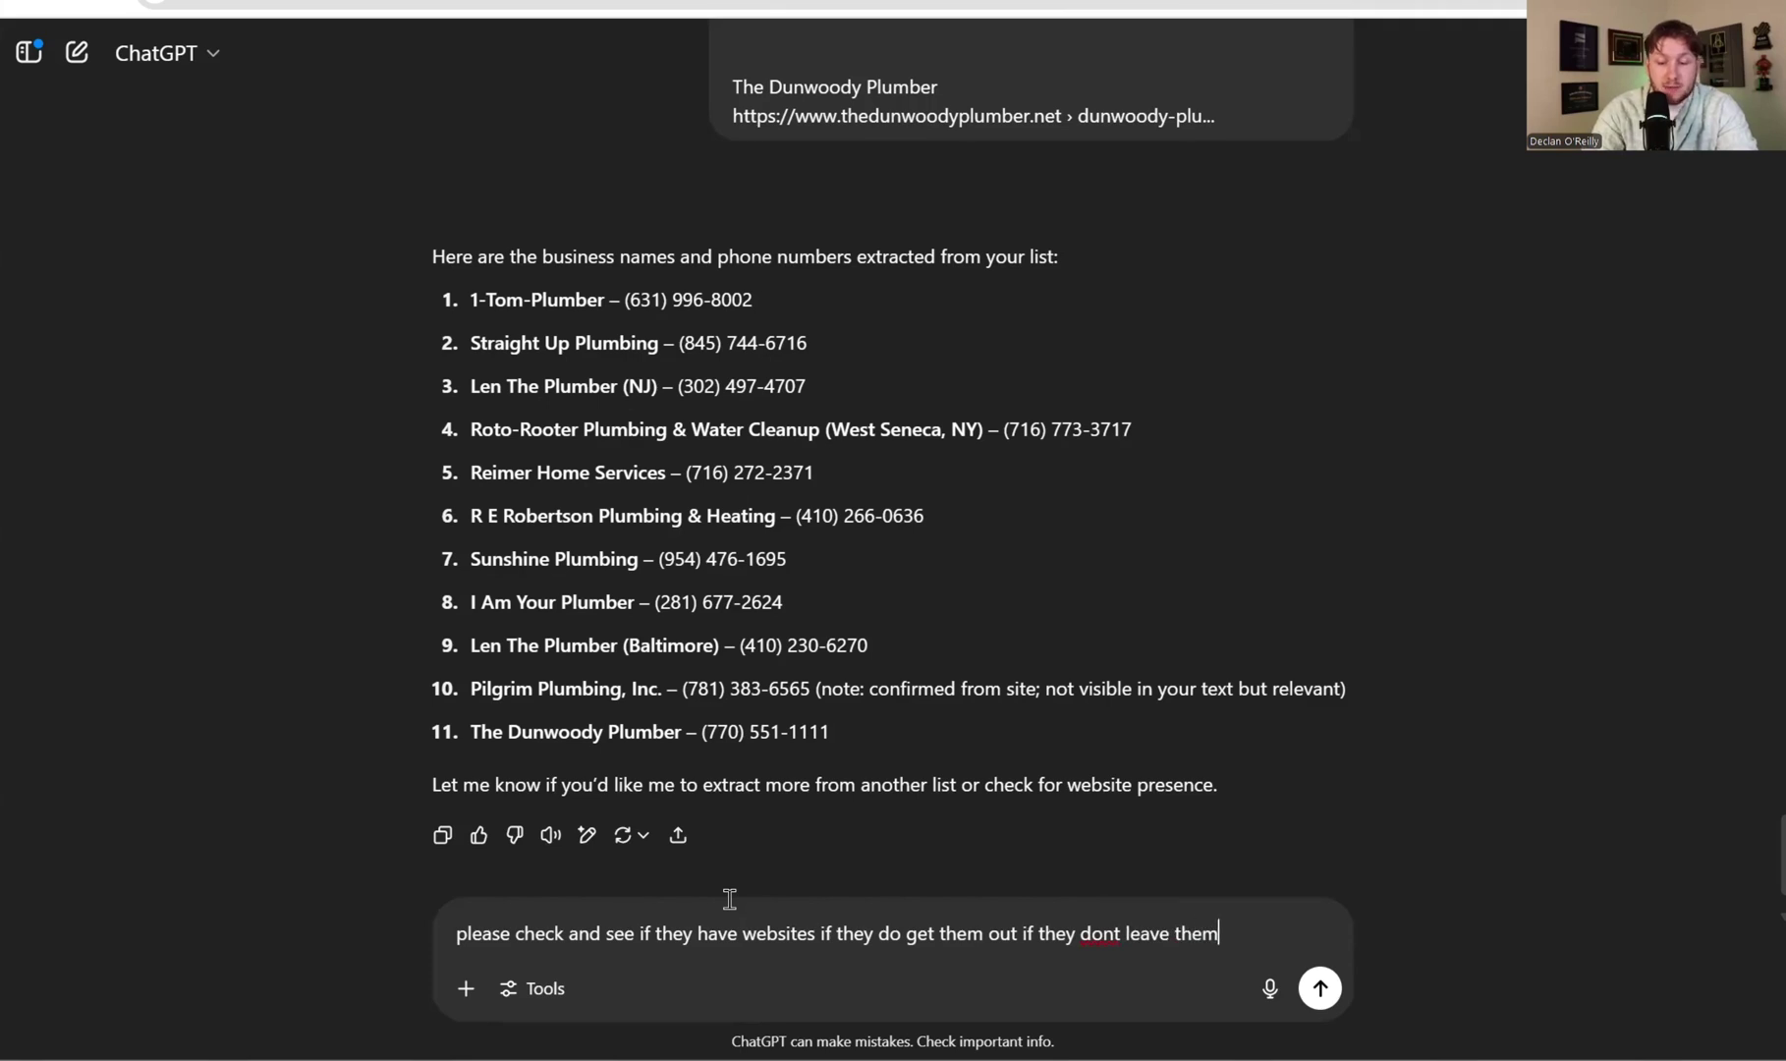
{"action": "key", "text": "Return"}
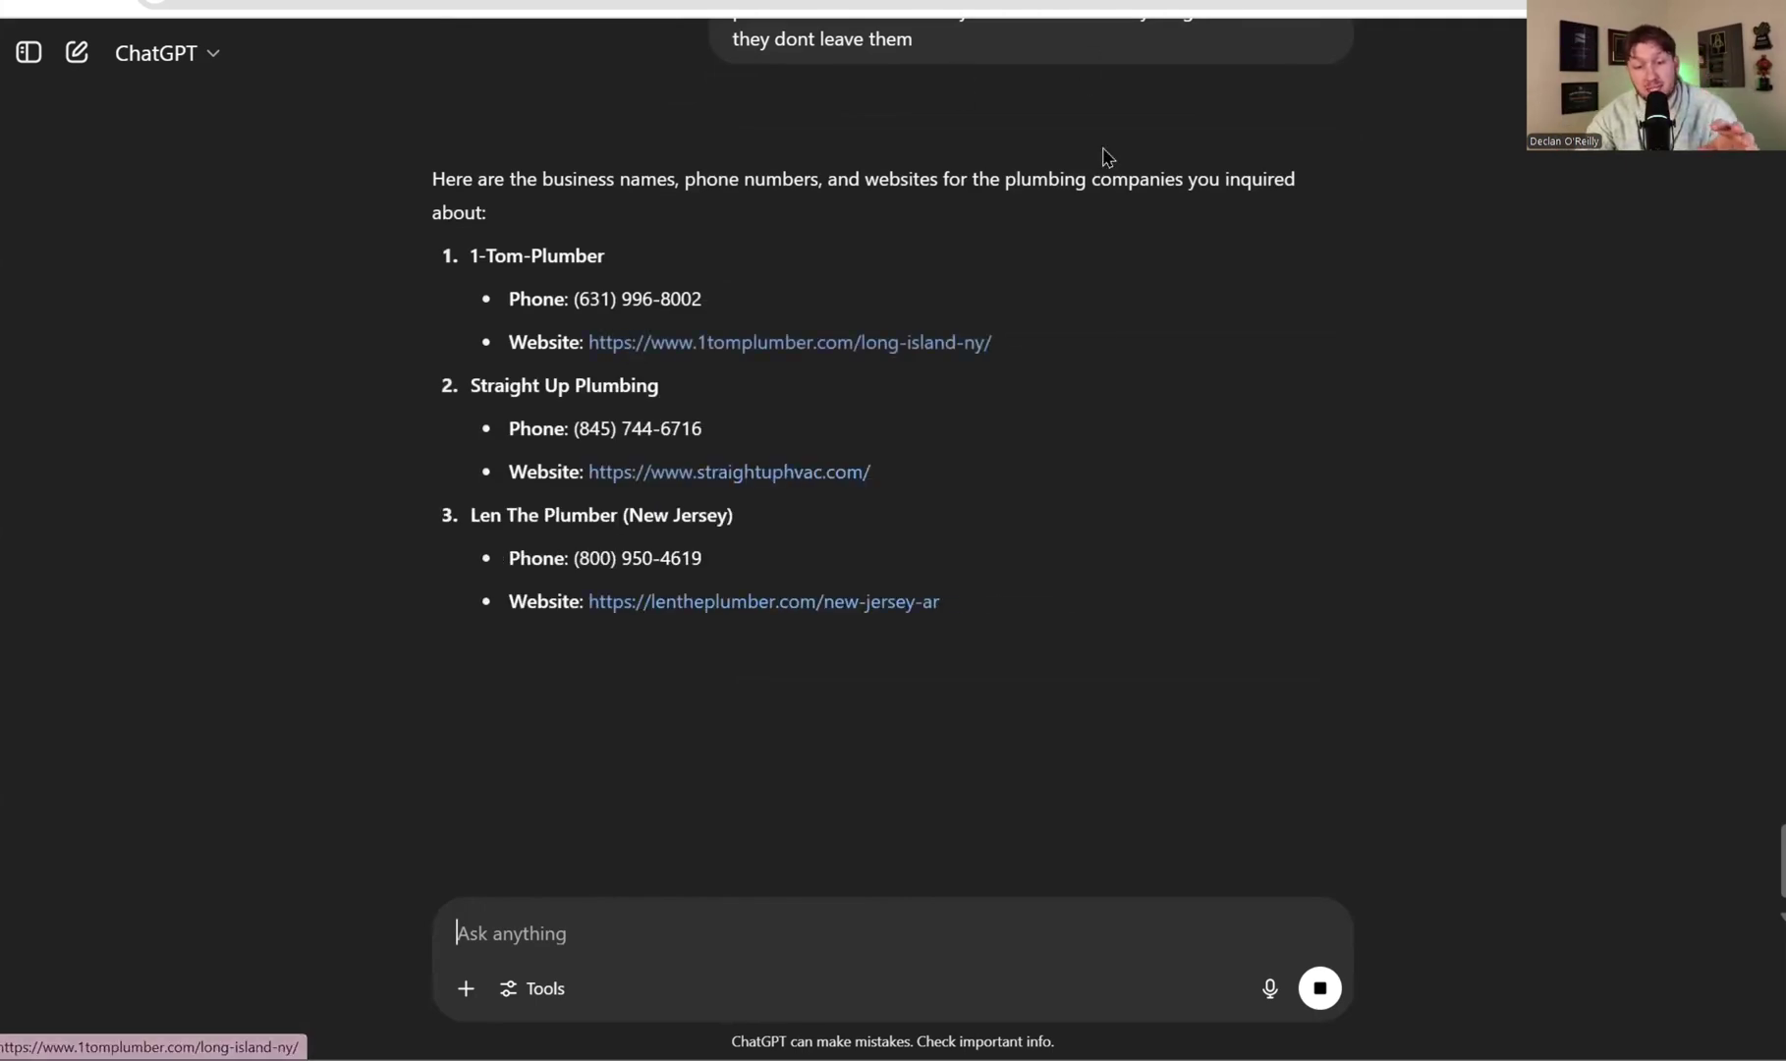
Look over ChatGPT's website check for the plumbing companies and the HighLevel contacts list
{"action": "scroll", "coordinate": [968, 597], "scroll_direction": "up", "scroll_amount": 3}
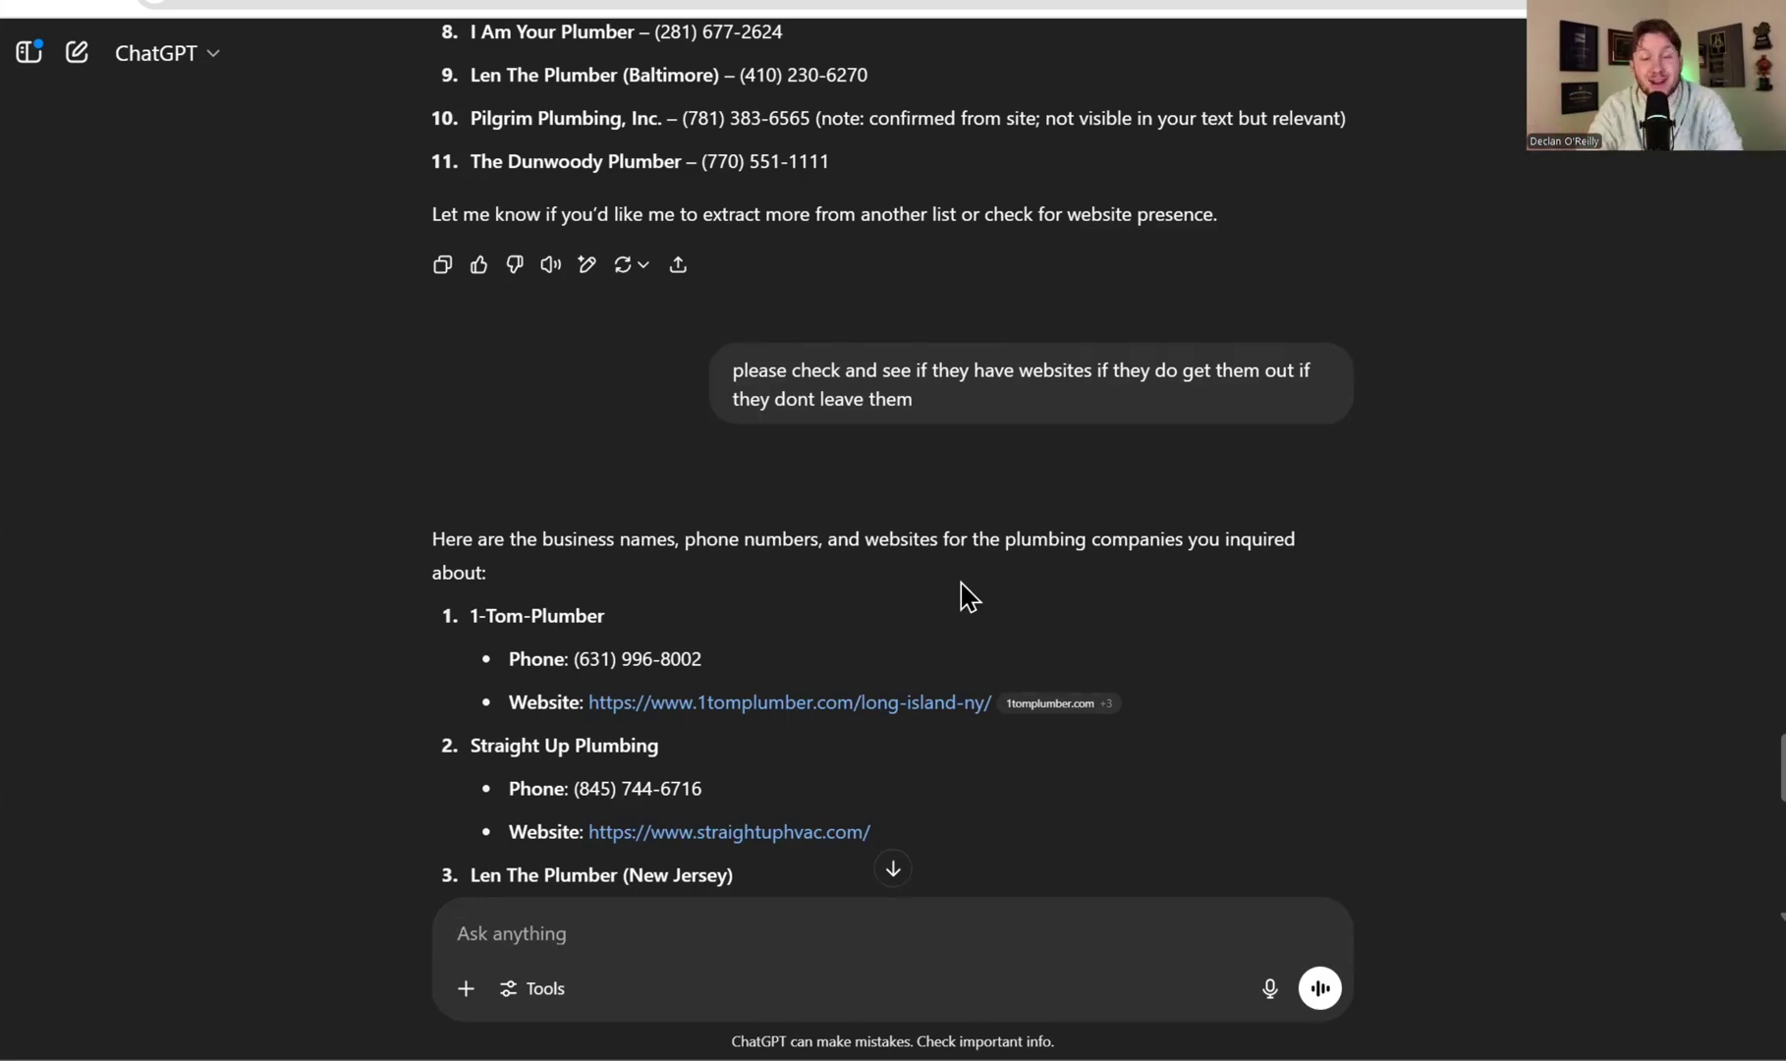
{"action": "scroll", "coordinate": [968, 597], "scroll_direction": "down", "scroll_amount": 7}
{"action": "scroll", "coordinate": [945, 678], "scroll_direction": "up", "scroll_amount": 9}
{"action": "scroll", "coordinate": [913, 709], "scroll_direction": "down", "scroll_amount": 4}
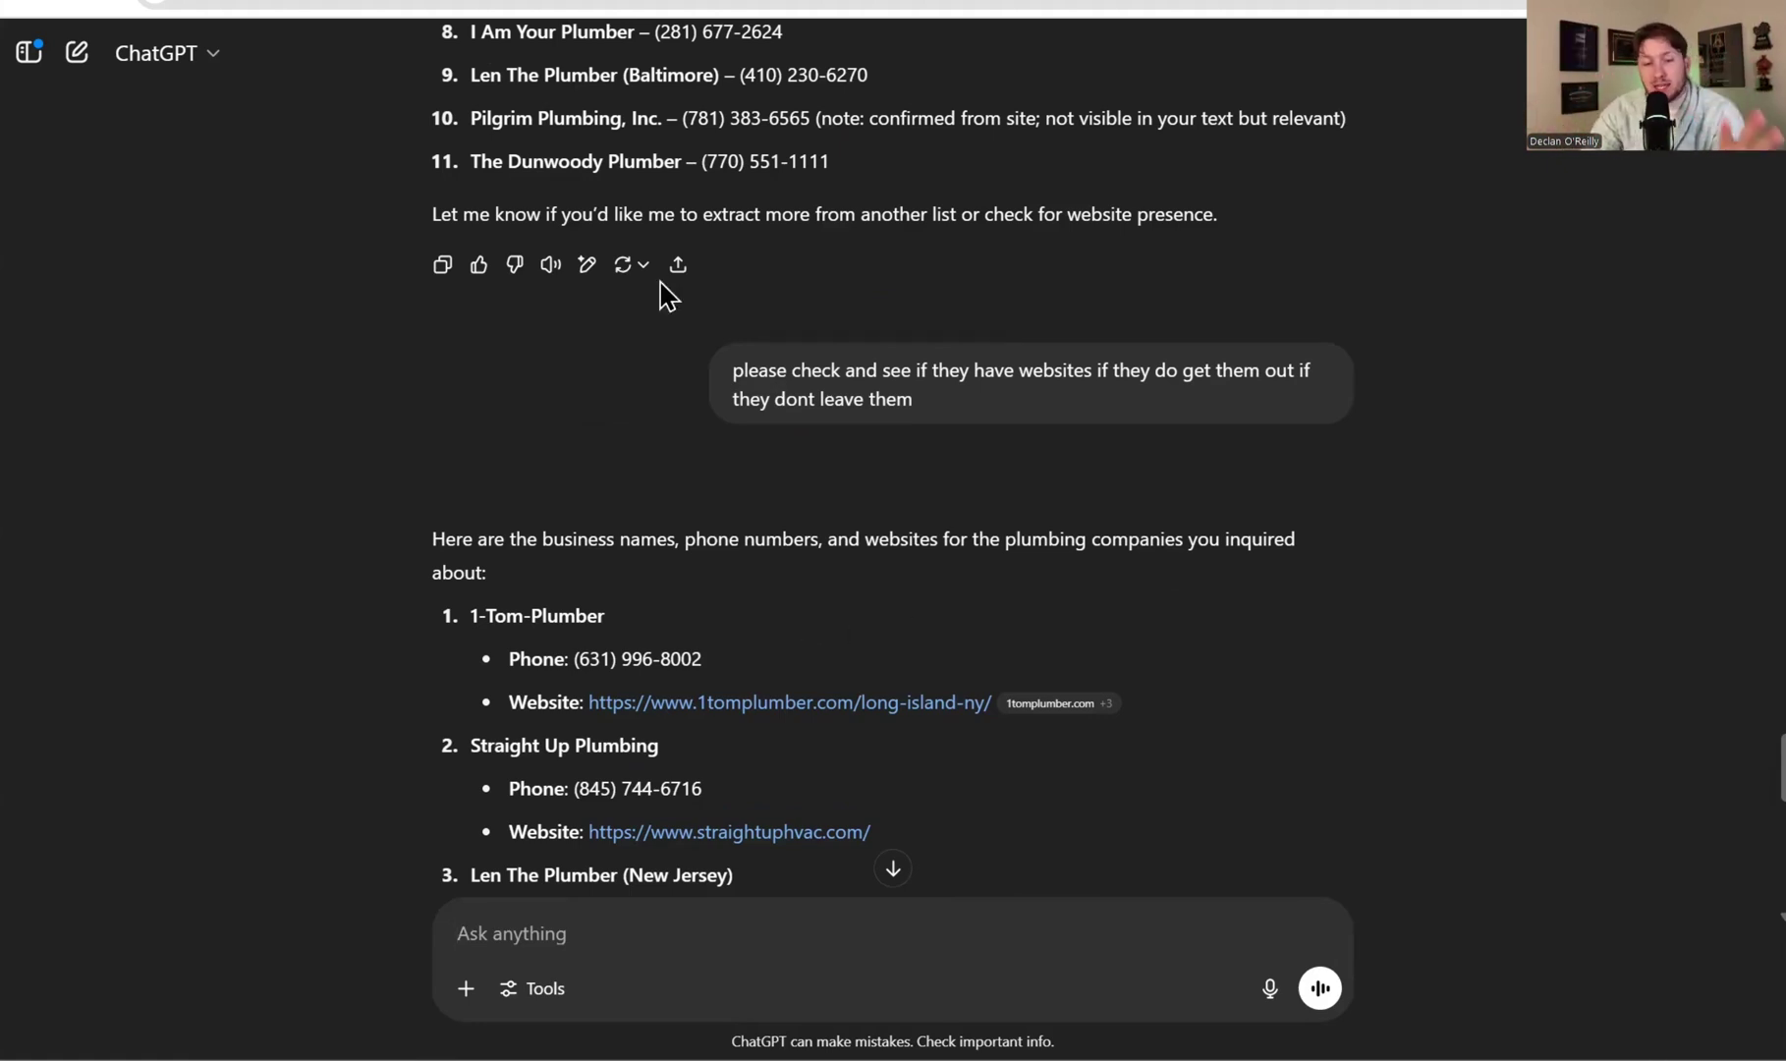
{"action": "left_click", "coordinate": [481, 2]}
{"action": "scroll", "coordinate": [902, 531], "scroll_direction": "up", "scroll_amount": 8}
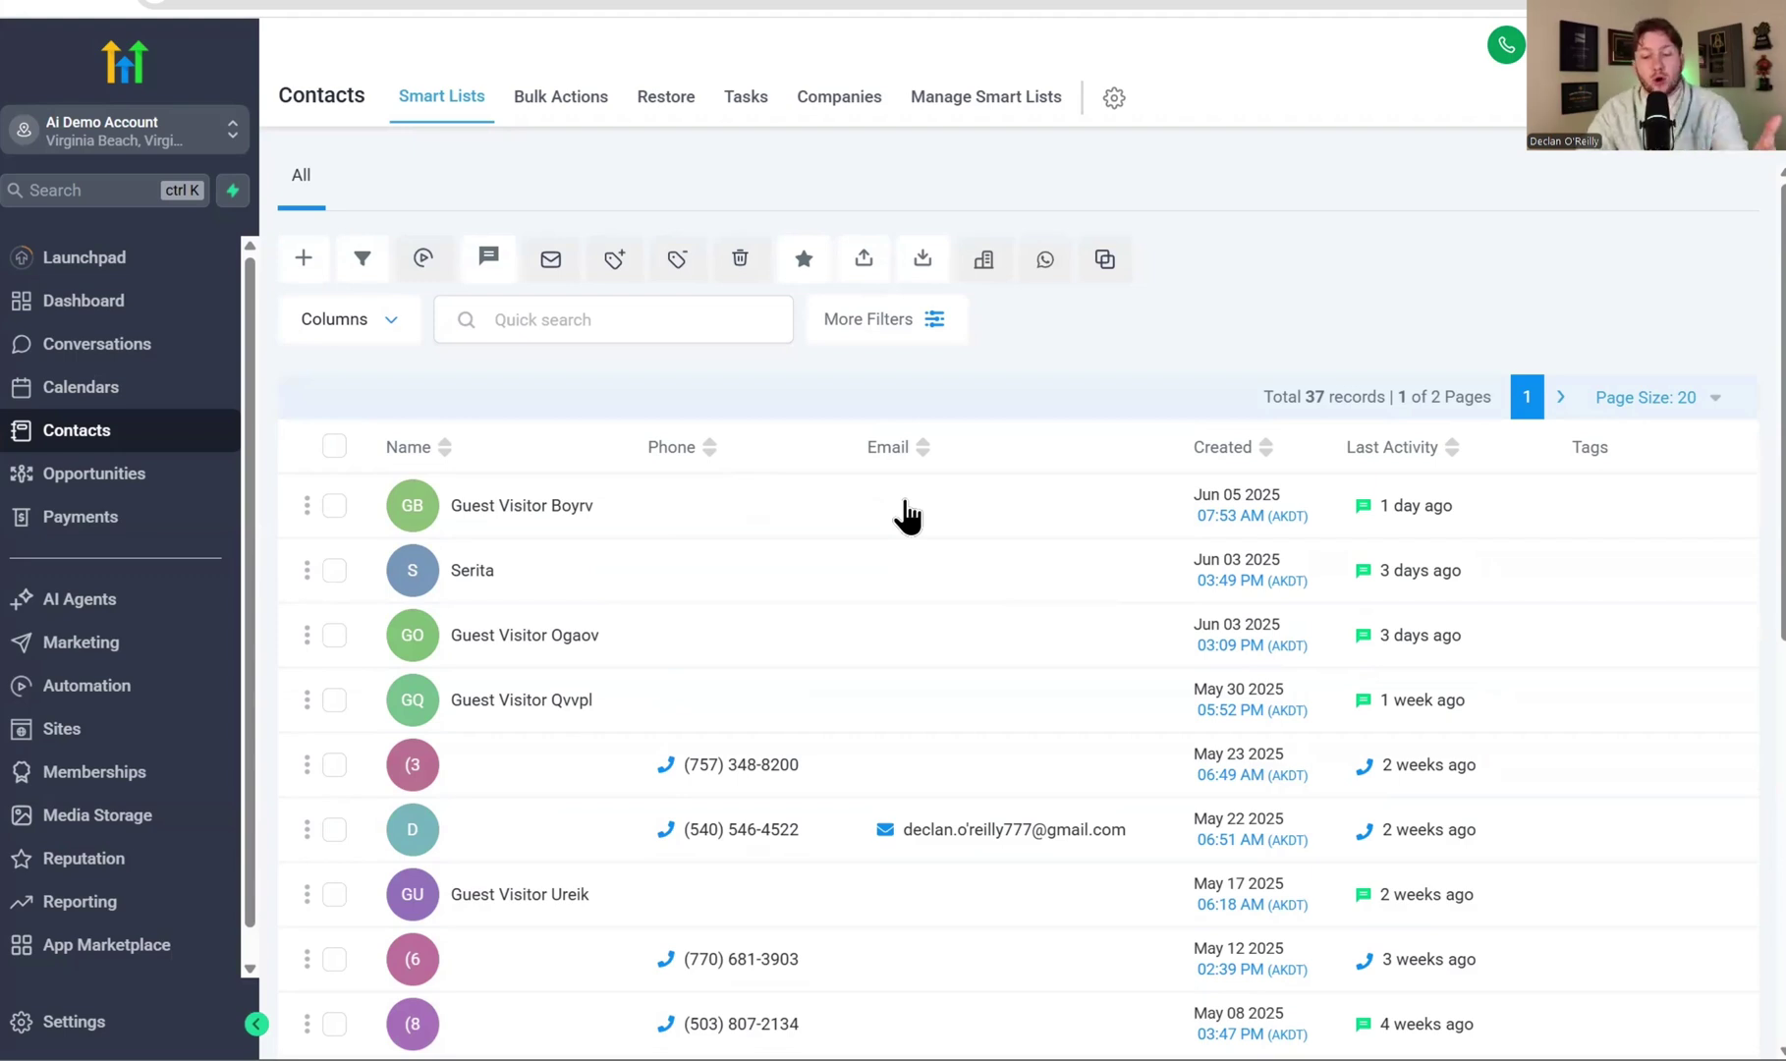
{"action": "key", "text": "ctrl+Tab"}
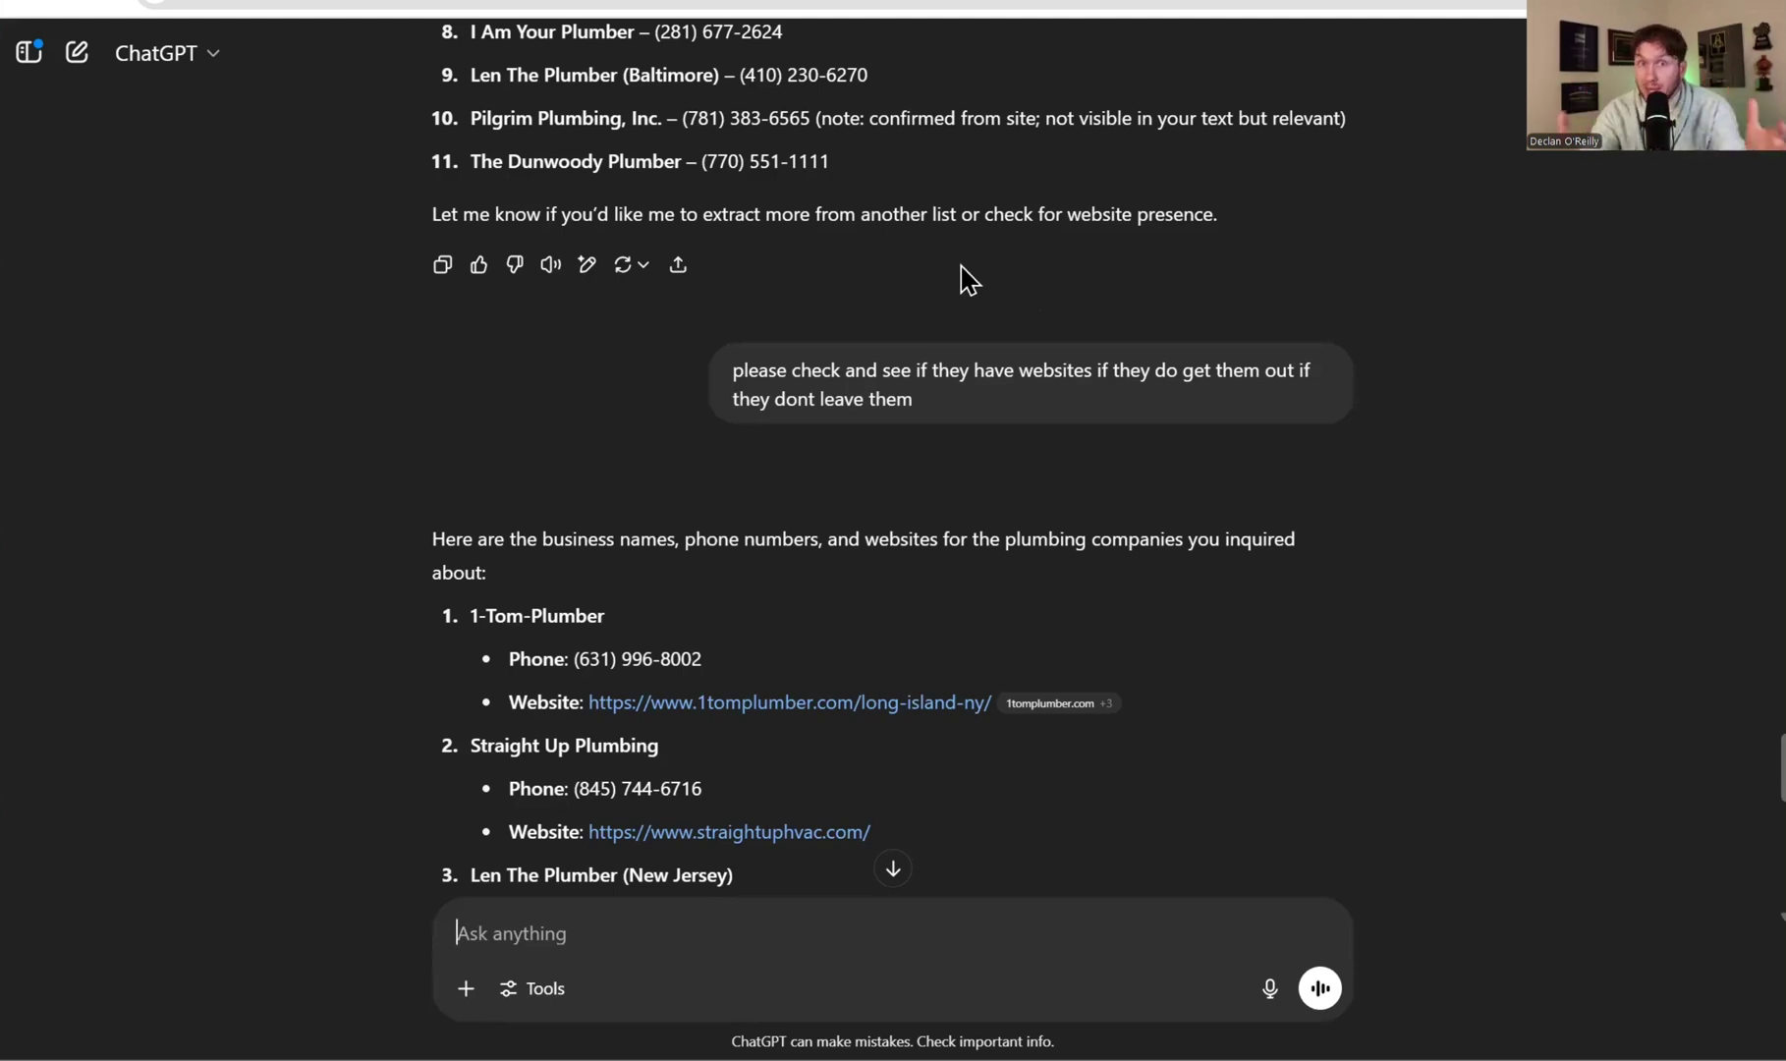
Inspect the filter of the Contact Tag trigger in the HighLevel workflow and close it without saving
{"action": "key", "text": "ctrl+Tab"}
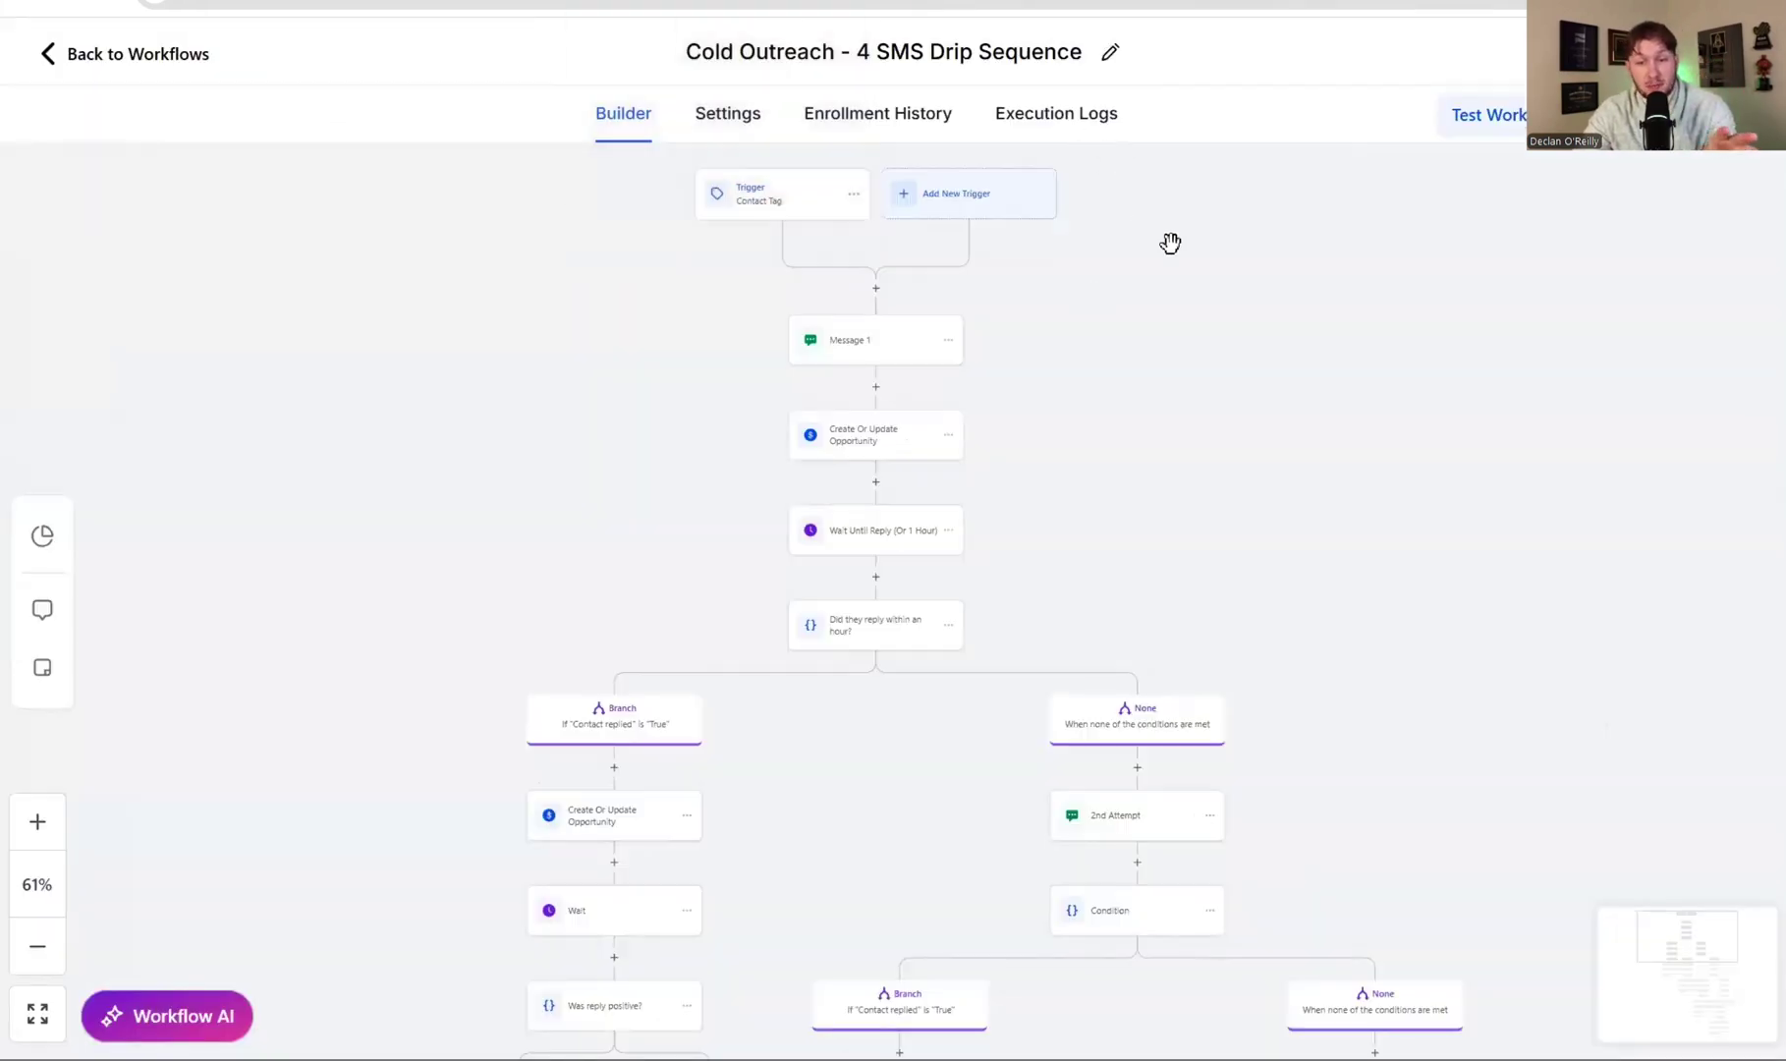
{"action": "left_click", "coordinate": [774, 211]}
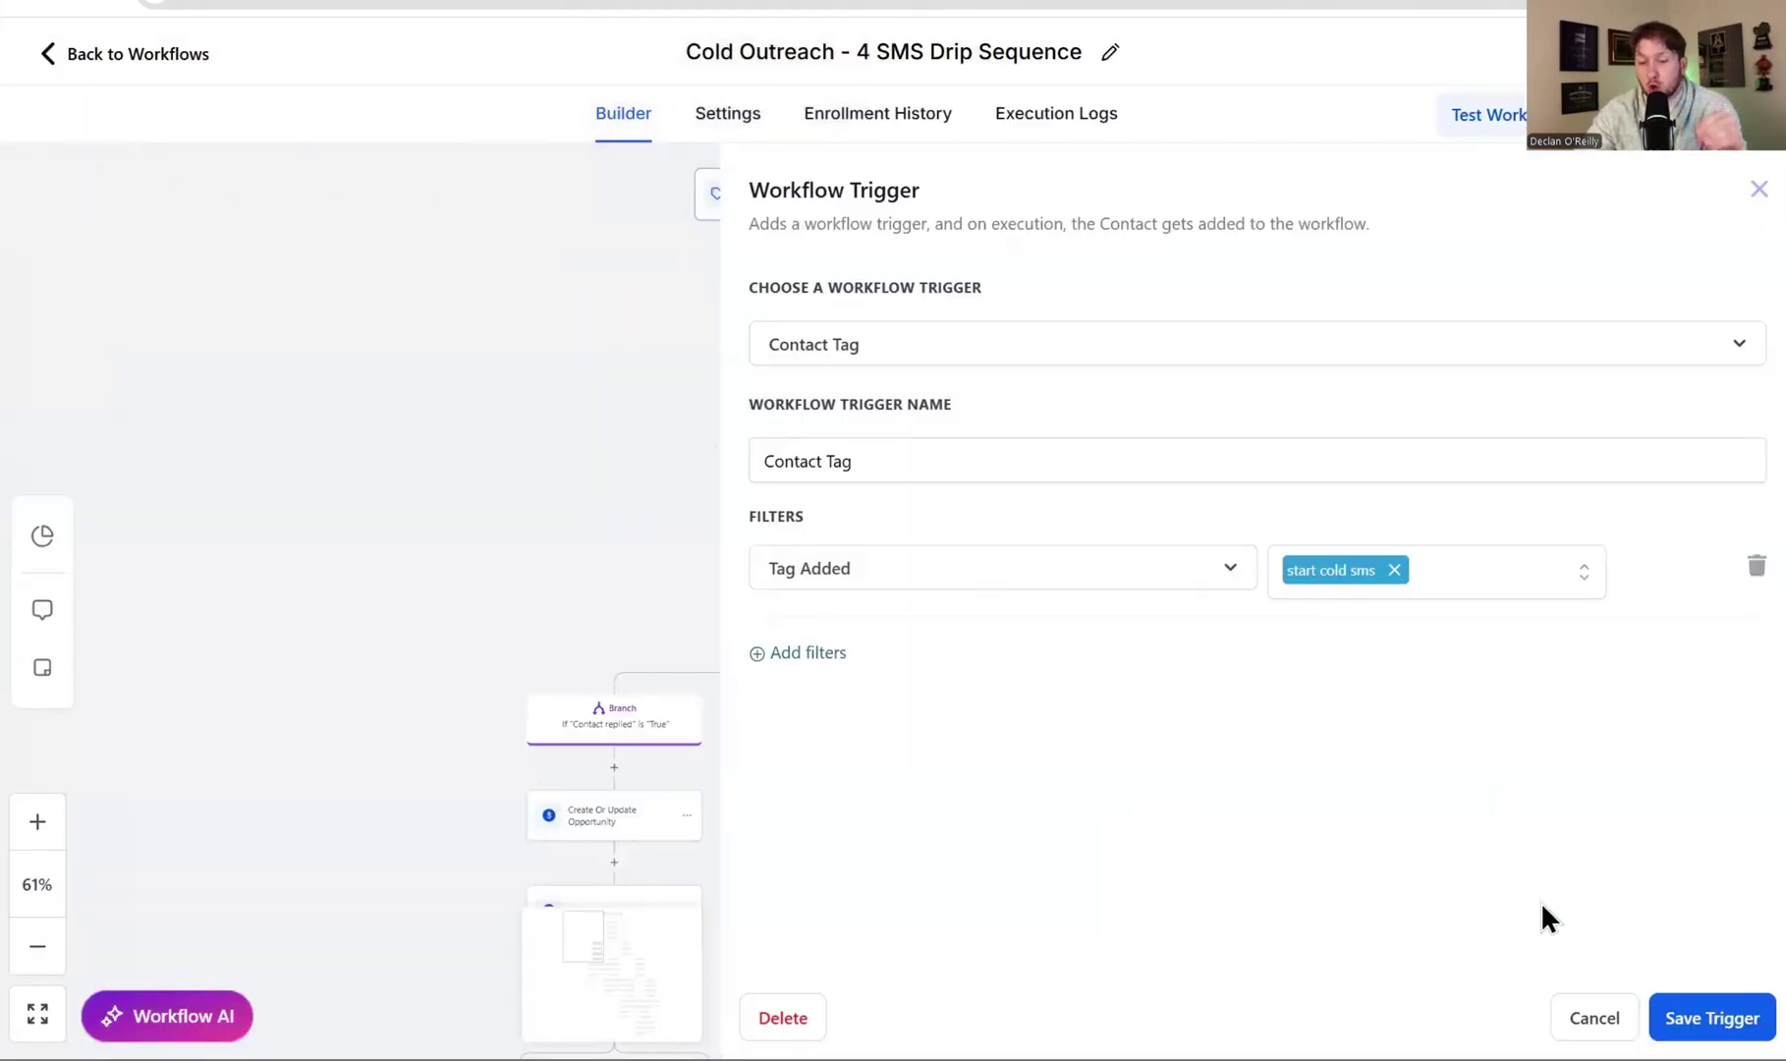
{"action": "left_click", "coordinate": [1593, 1018]}
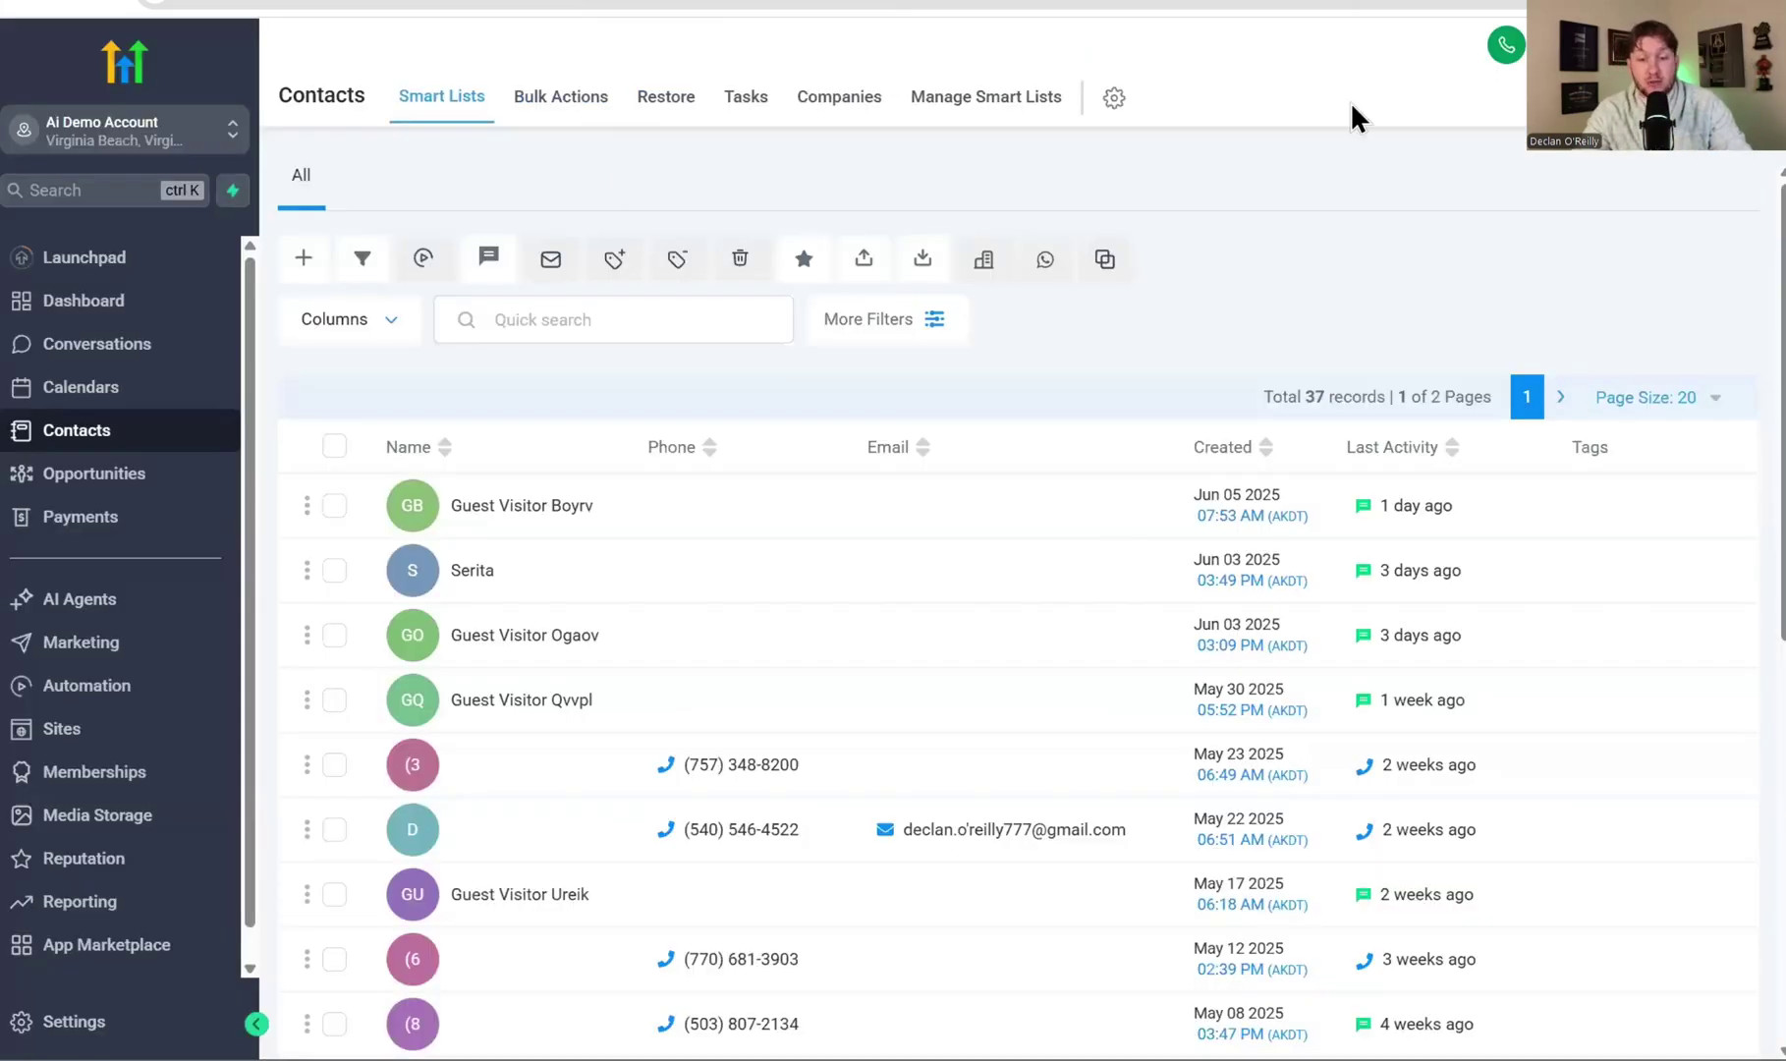
Select the contacts on the page and prepare an Add Tags bulk action named "SMS blast" with the tag "start cold sms"
{"action": "scroll", "coordinate": [433, 732], "scroll_direction": "down", "scroll_amount": 8}
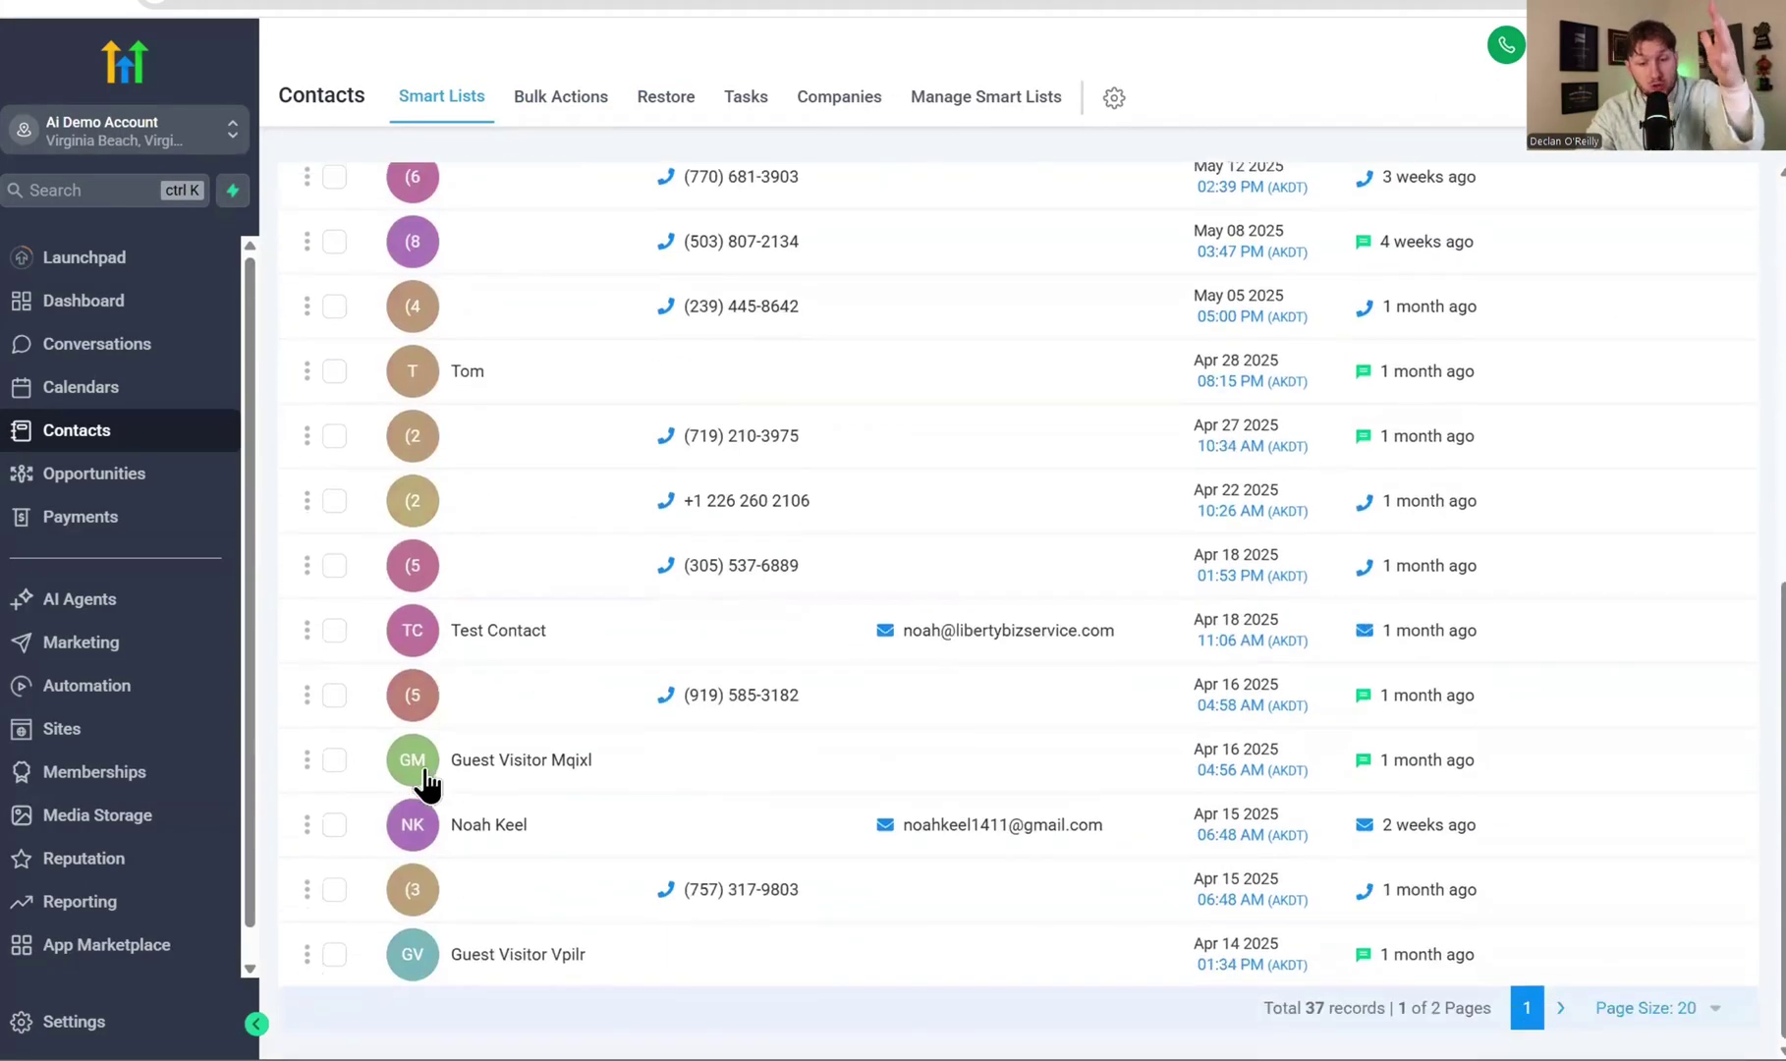
{"action": "scroll", "coordinate": [472, 717], "scroll_direction": "up", "scroll_amount": 8}
{"action": "left_click", "coordinate": [334, 448]}
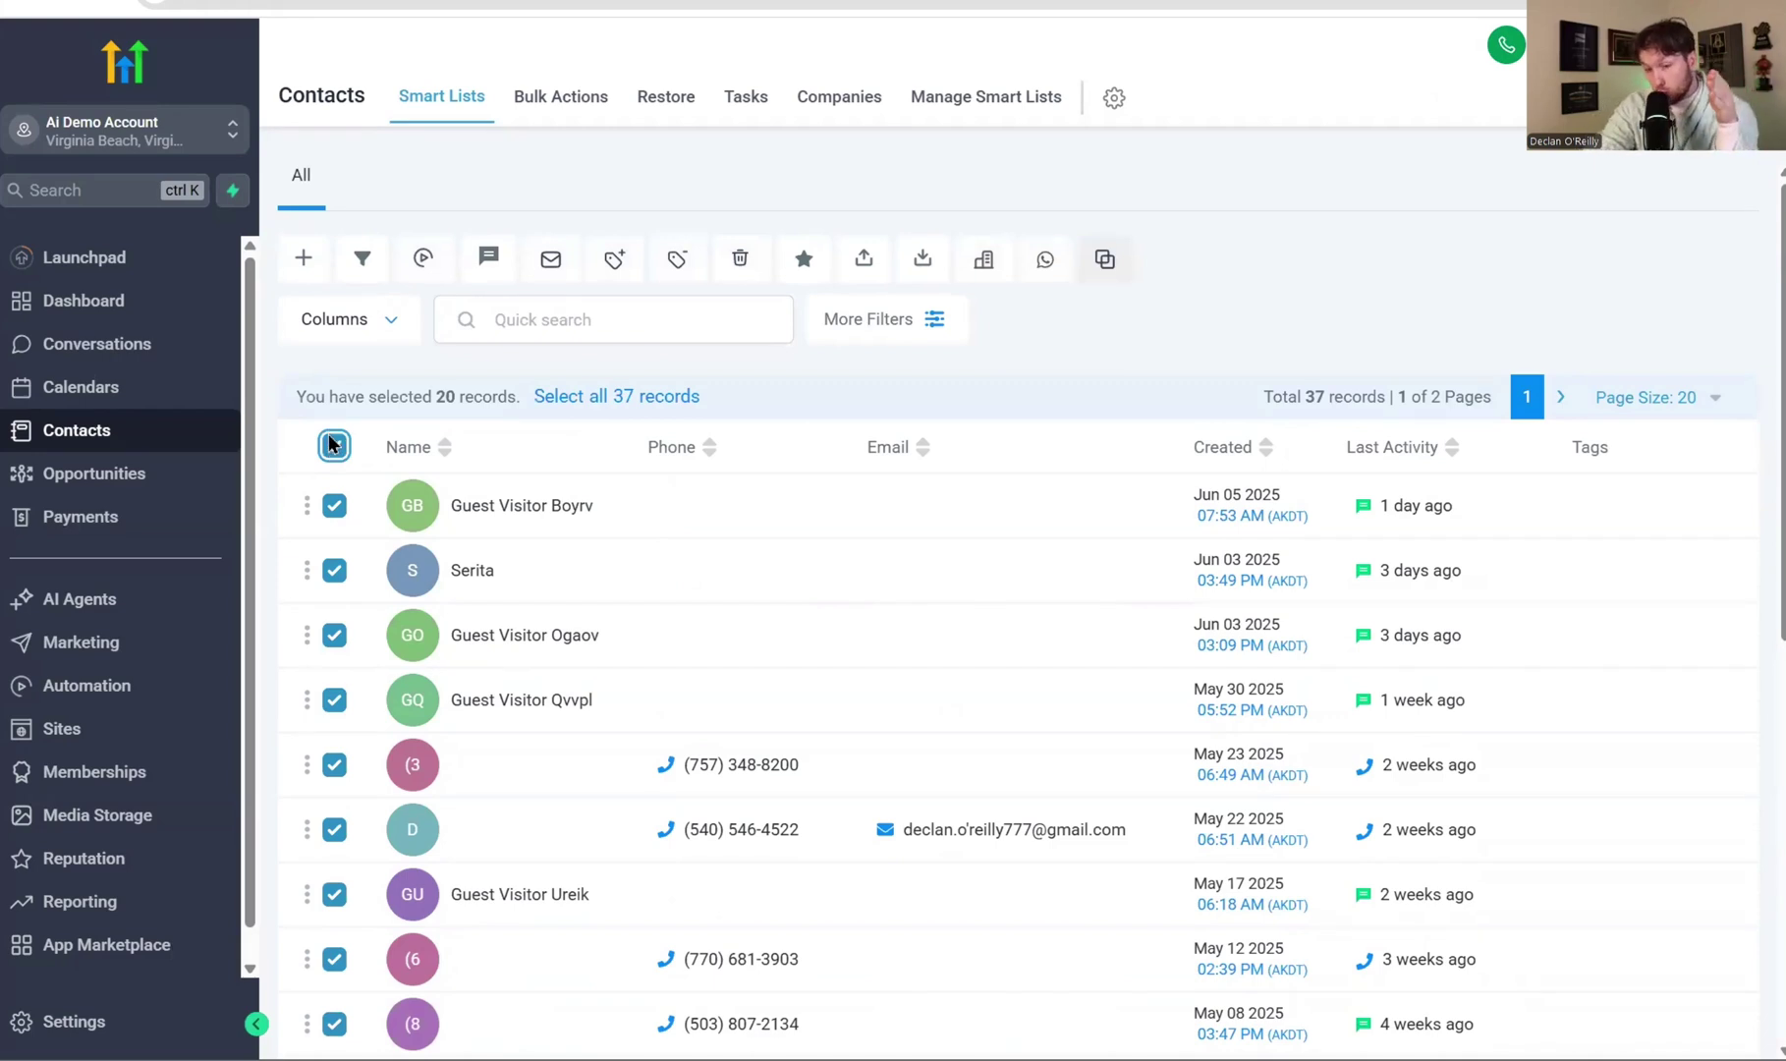
{"action": "left_click", "coordinate": [617, 260]}
{"action": "left_click", "coordinate": [806, 541]}
{"action": "type", "text": "SMS blast"}
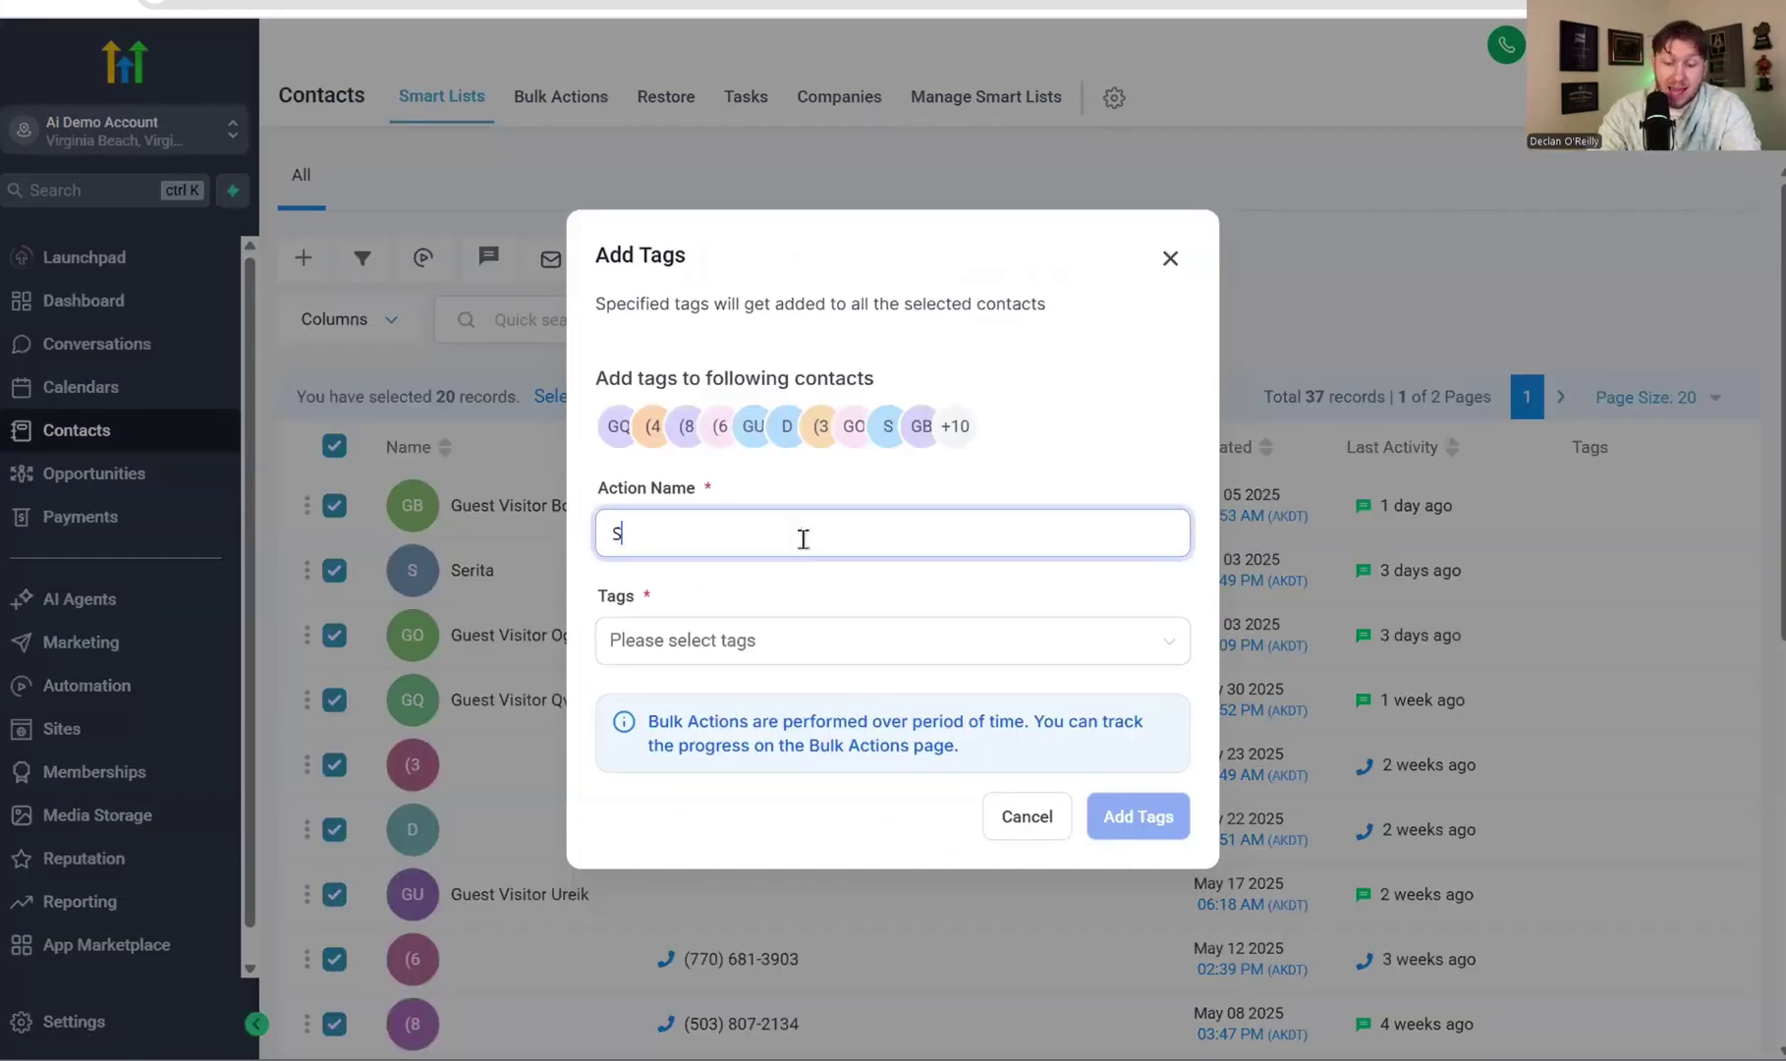
{"action": "left_click", "coordinate": [894, 648]}
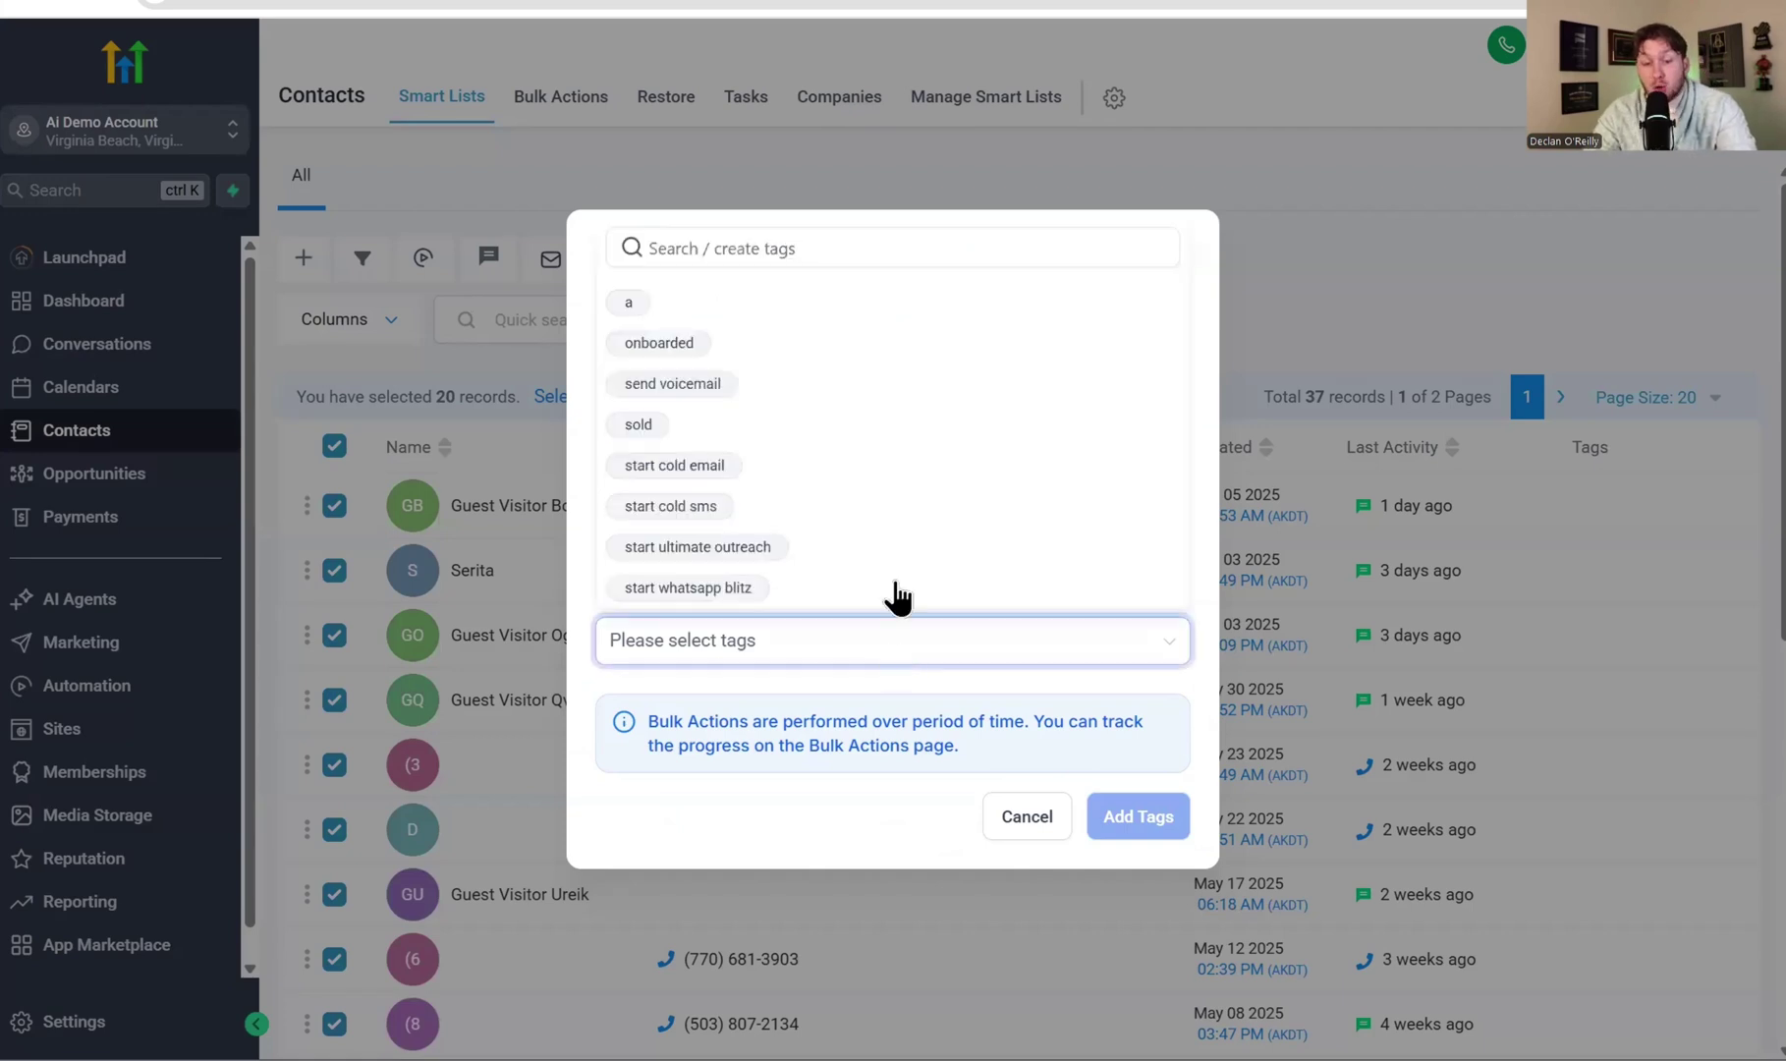
{"action": "left_click", "coordinate": [806, 511]}
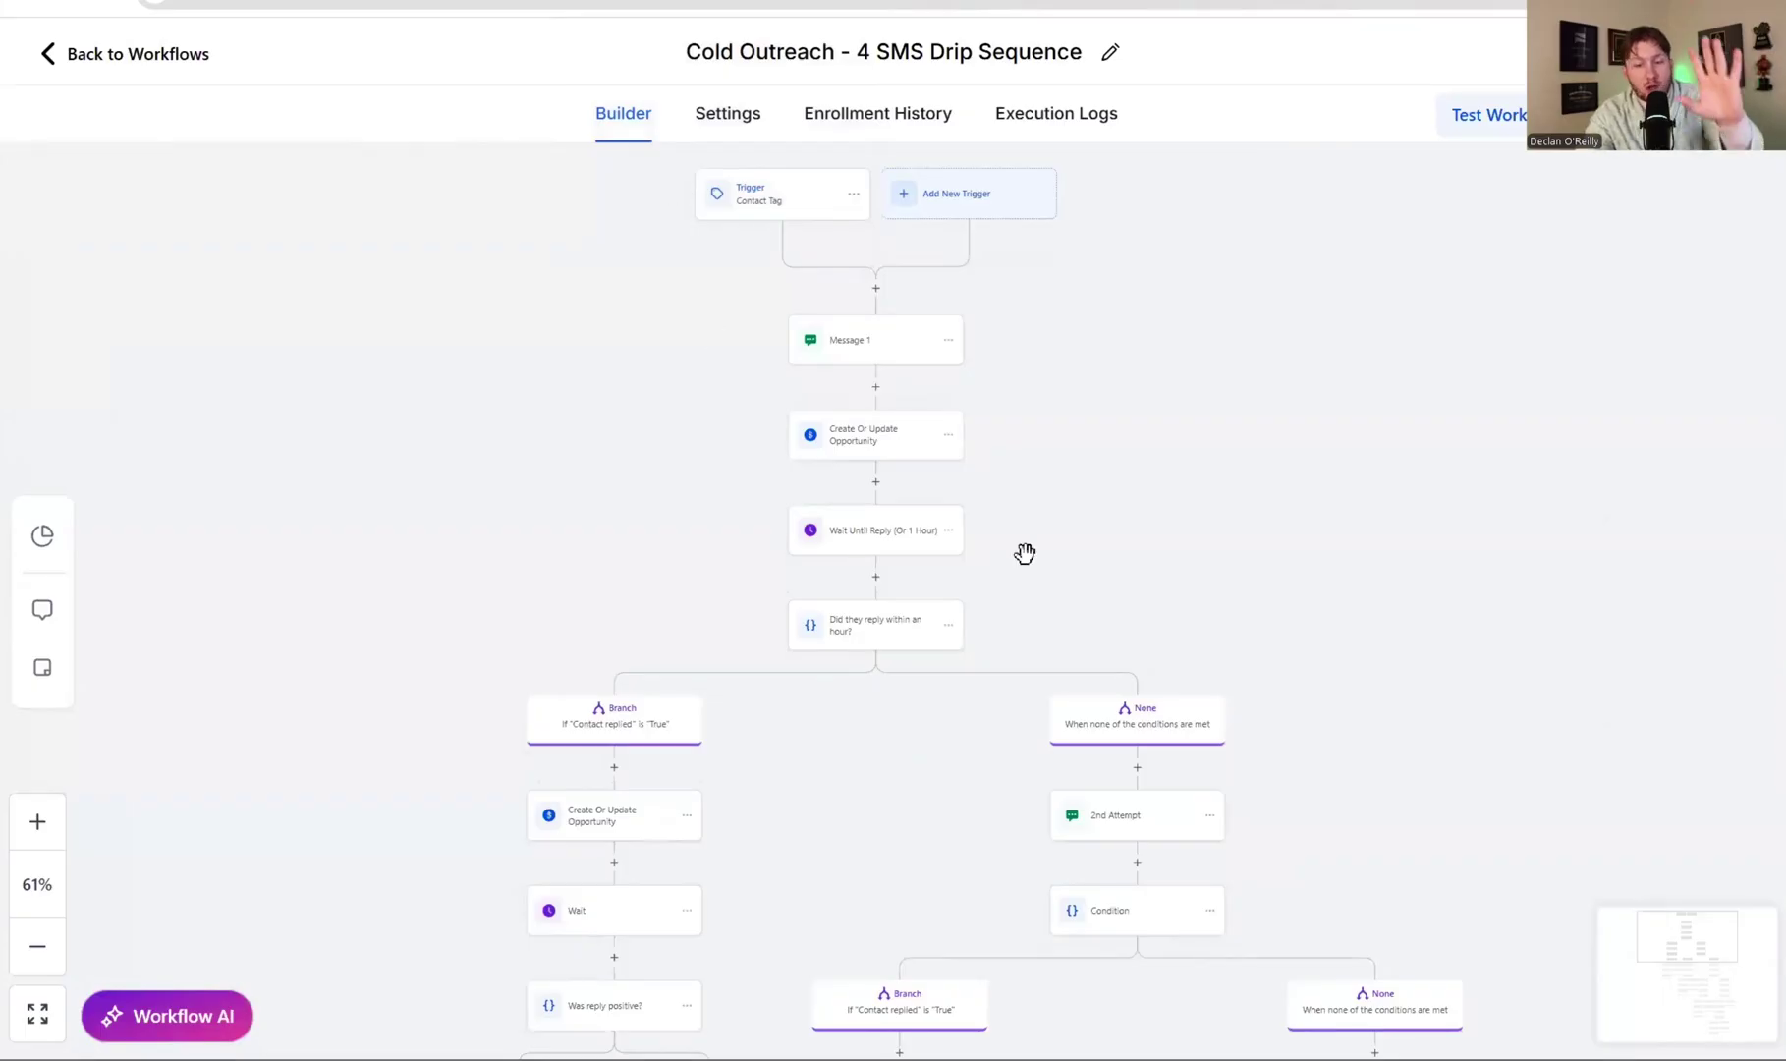
Review the workflow's message flow that the tag starts, and cancel the pending Add Tags action in Contacts
{"action": "scroll", "coordinate": [1079, 515], "scroll_direction": "down", "scroll_amount": 2}
{"action": "scroll", "coordinate": [833, 379], "scroll_direction": "down", "scroll_amount": 3}
{"action": "scroll", "coordinate": [938, 563], "scroll_direction": "up", "scroll_amount": 5}
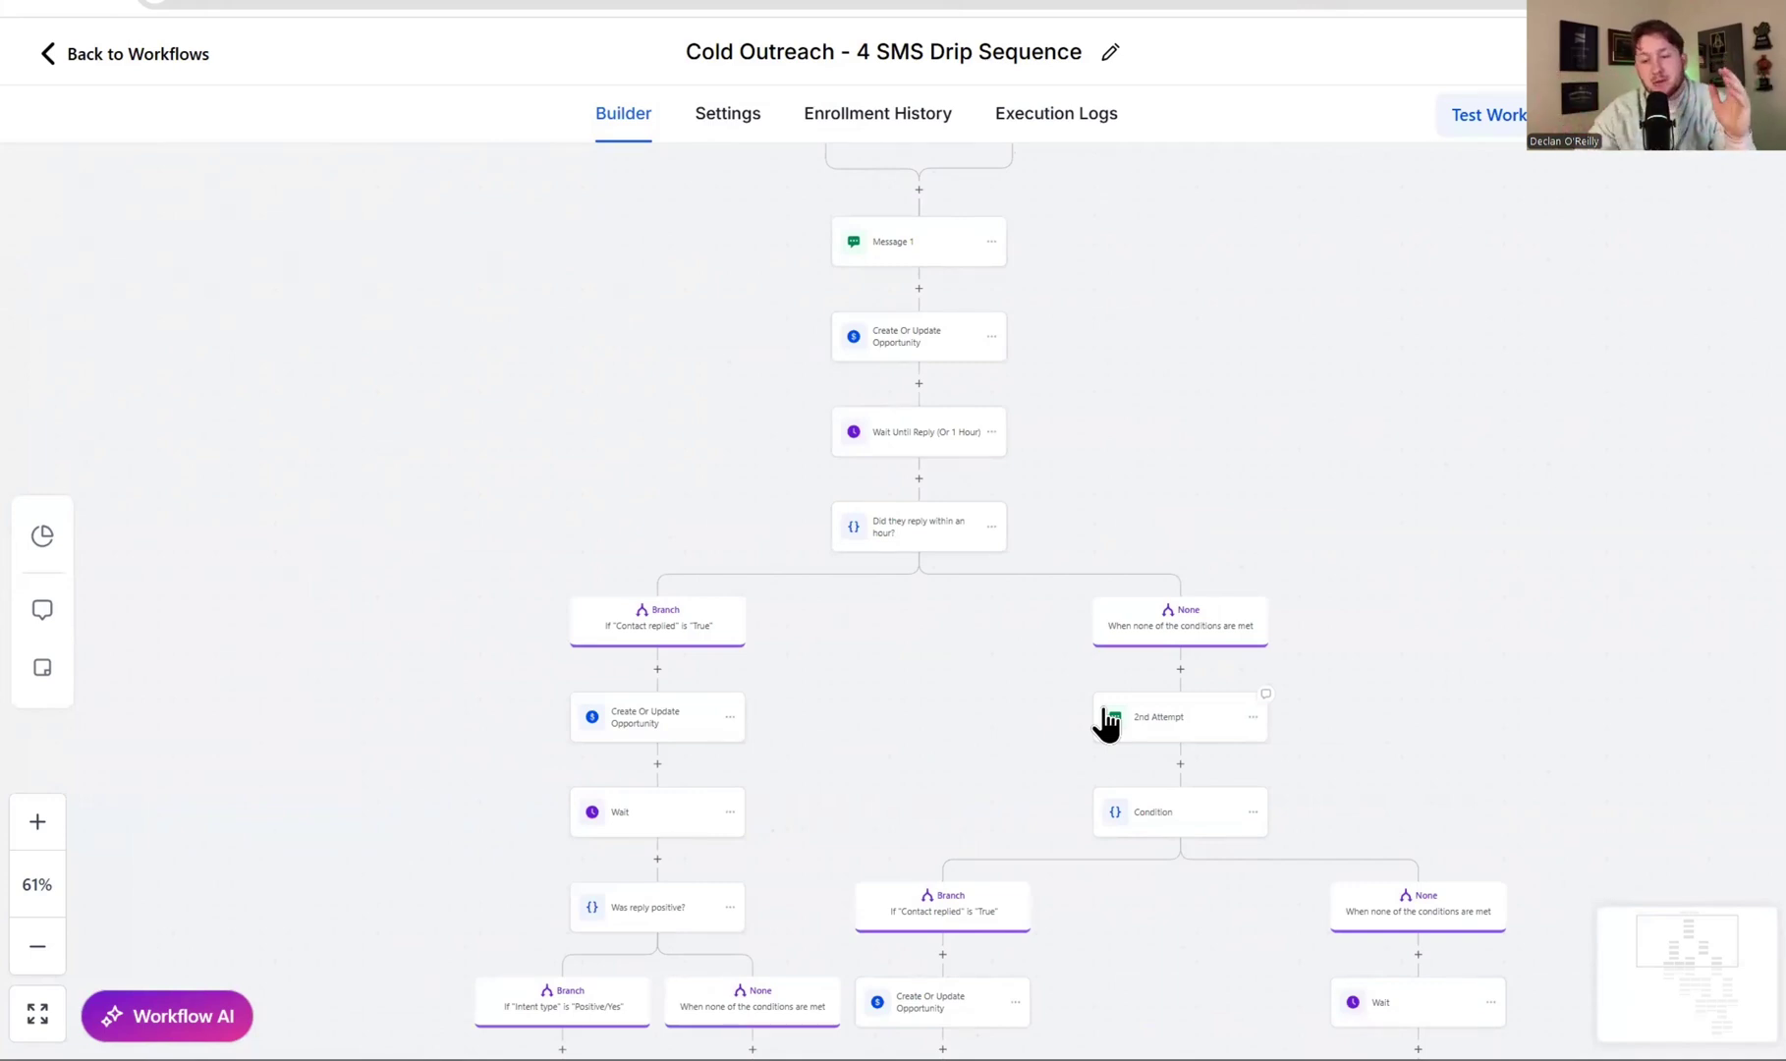
{"action": "scroll", "coordinate": [1105, 724], "scroll_direction": "up", "scroll_amount": 2}
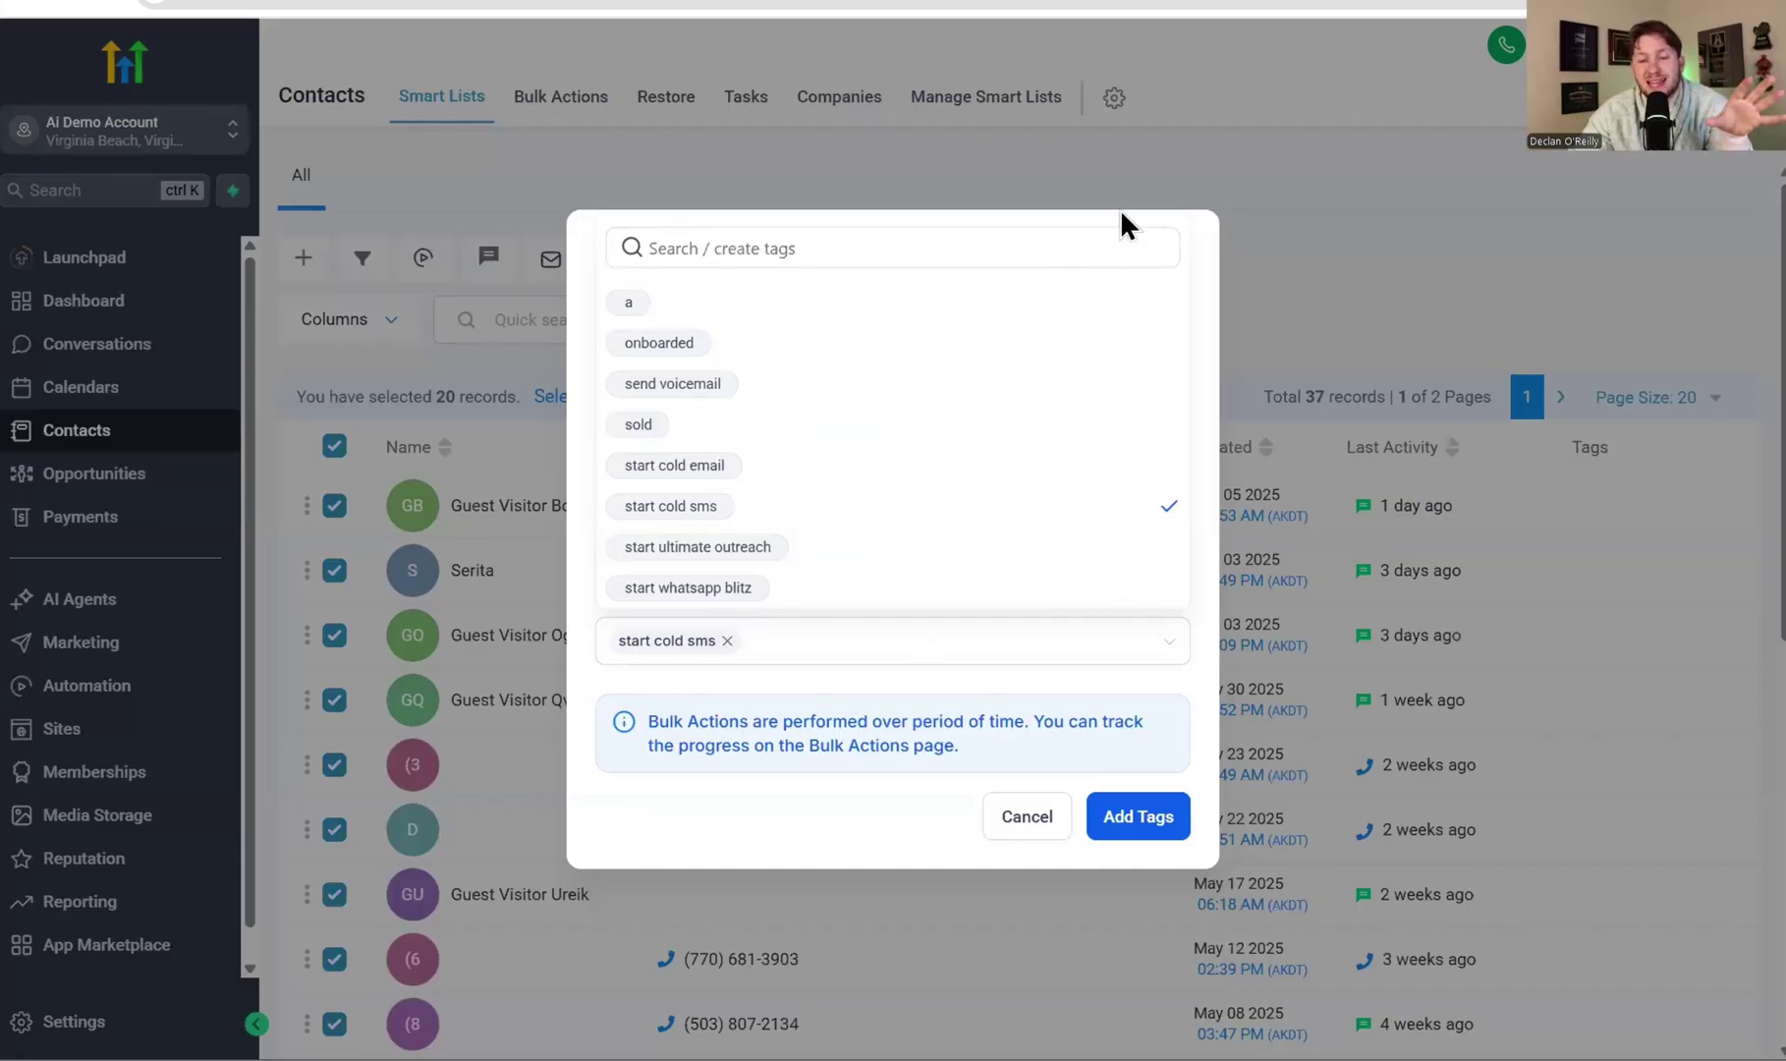
{"action": "key", "text": "Escape"}
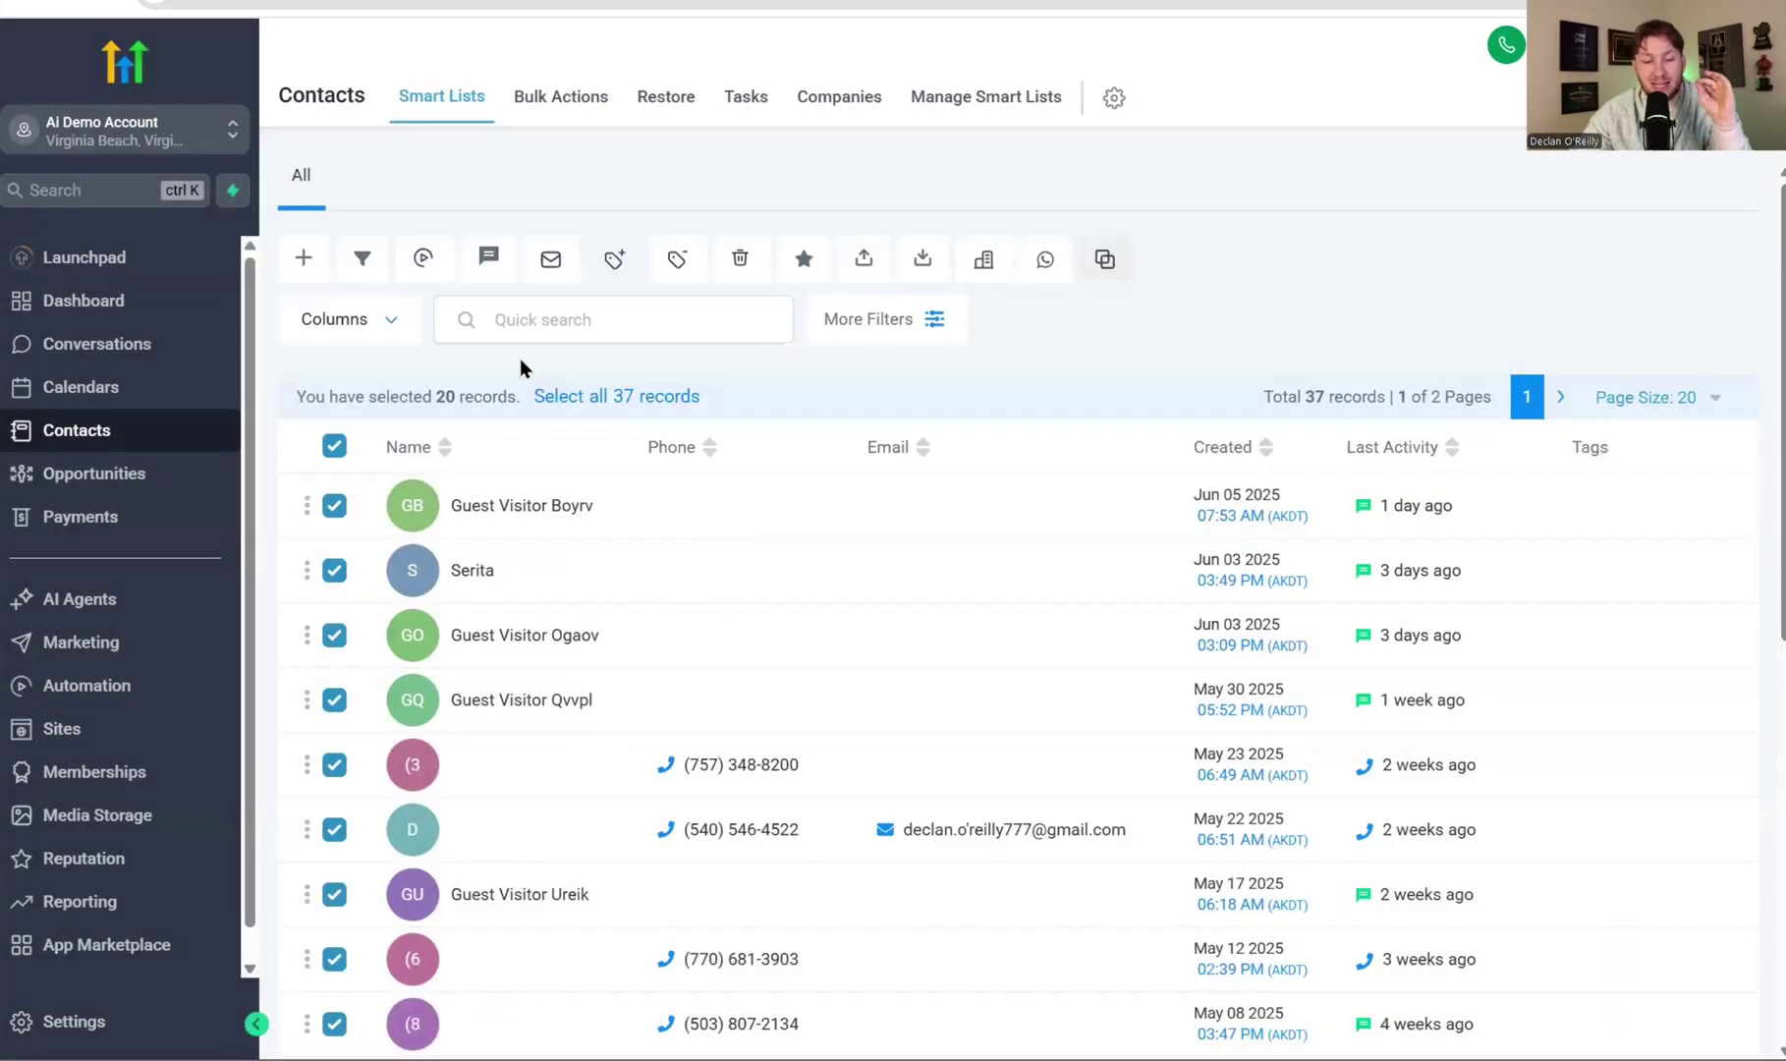
Open the Chenelle bot under Conversation AI and look through its bot settings
{"action": "left_click", "coordinate": [135, 622]}
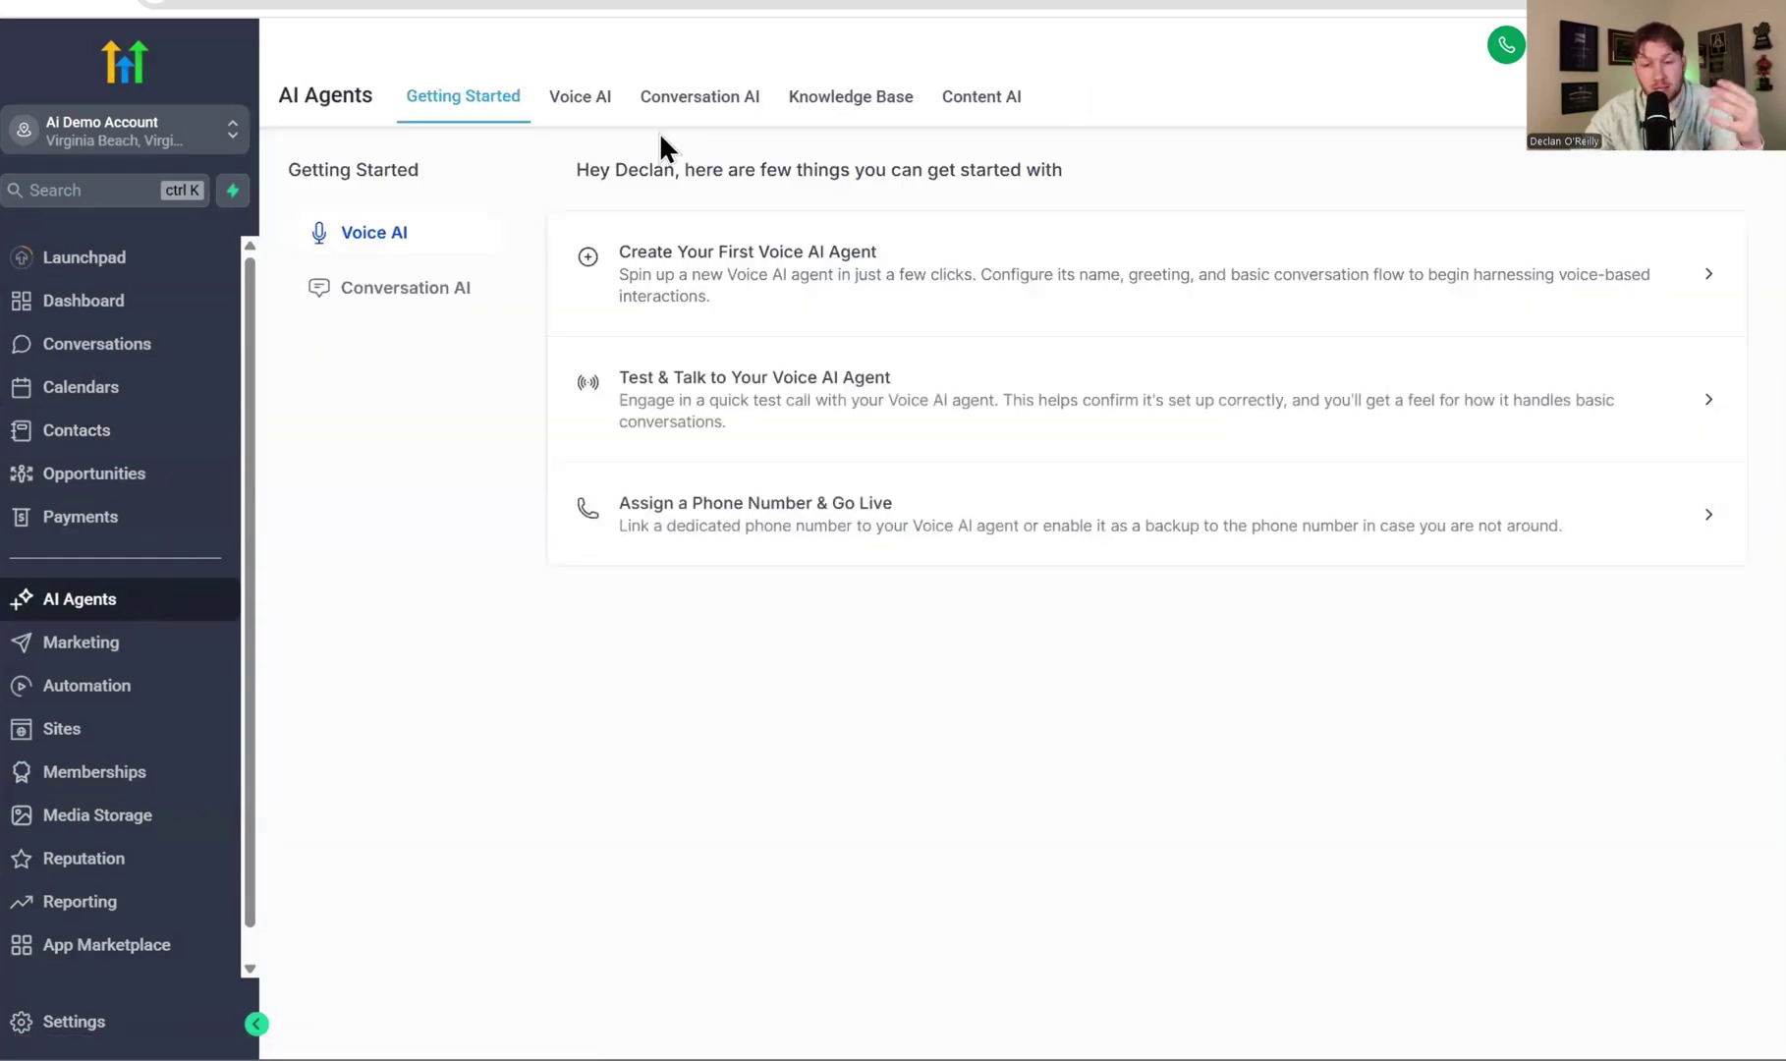
{"action": "left_click", "coordinate": [720, 106]}
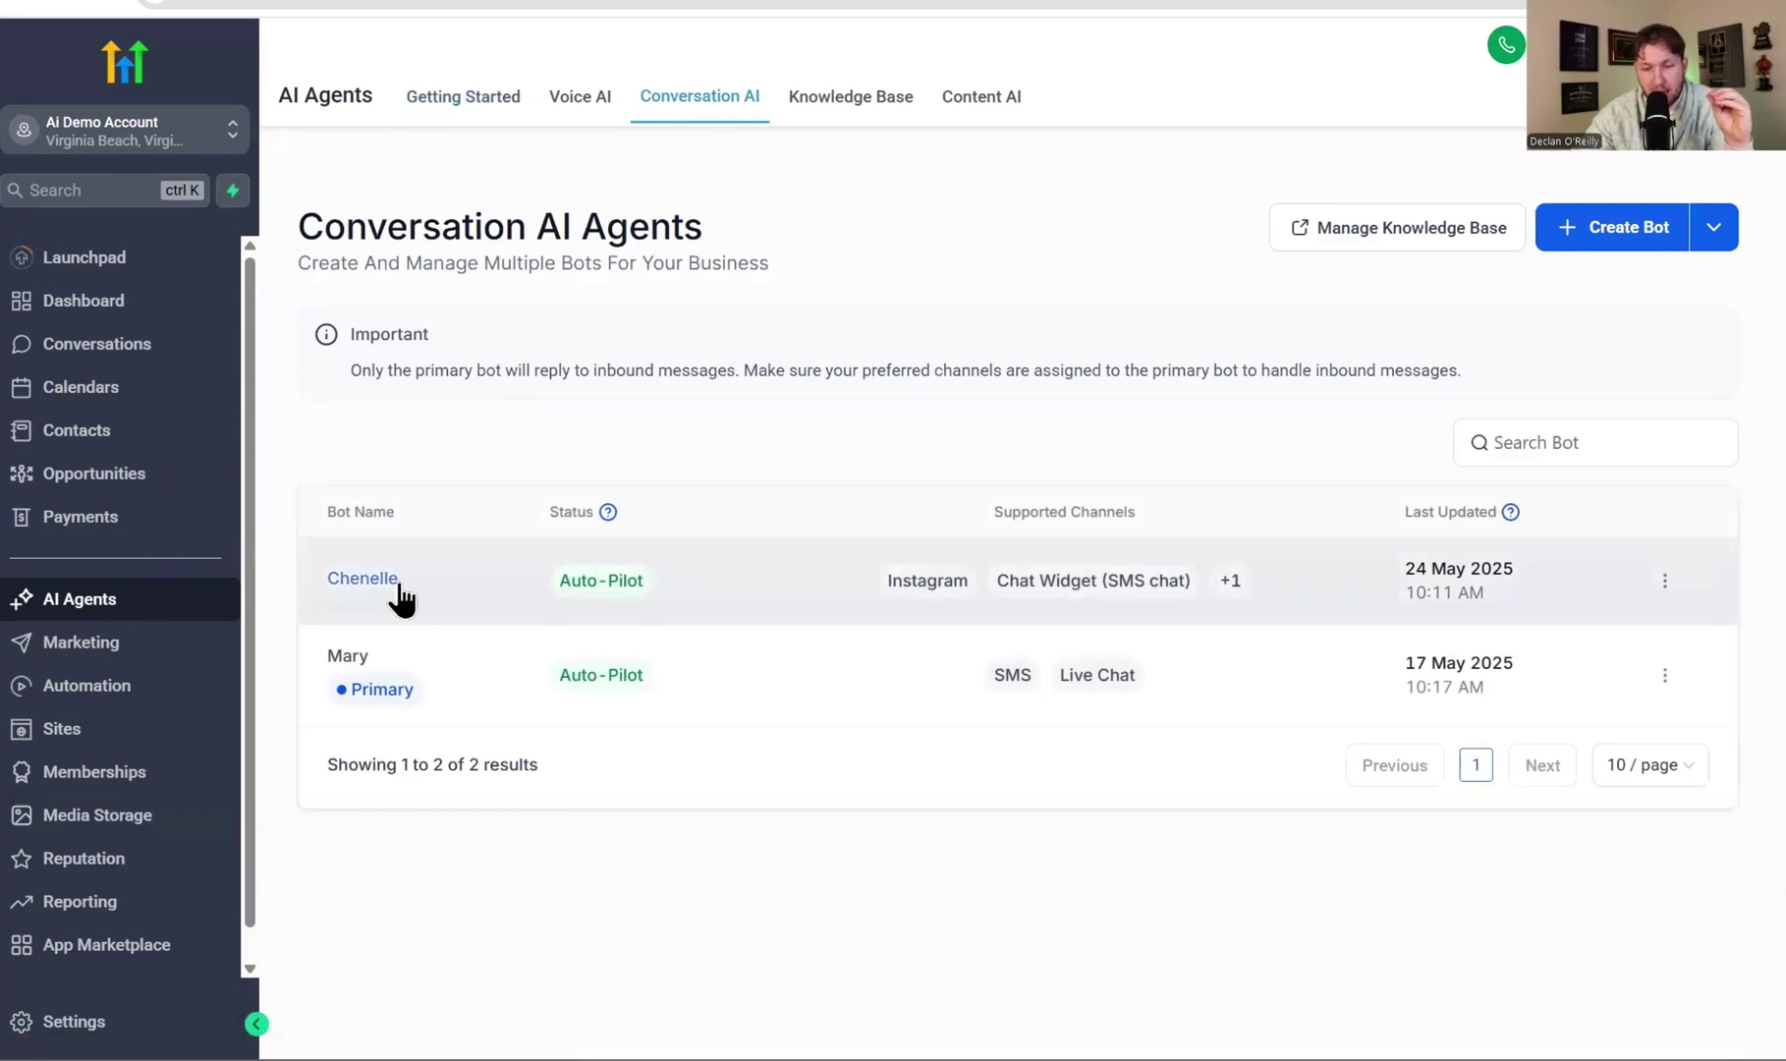
{"action": "left_click", "coordinate": [395, 589]}
{"action": "scroll", "coordinate": [1088, 627], "scroll_direction": "up", "scroll_amount": 4}
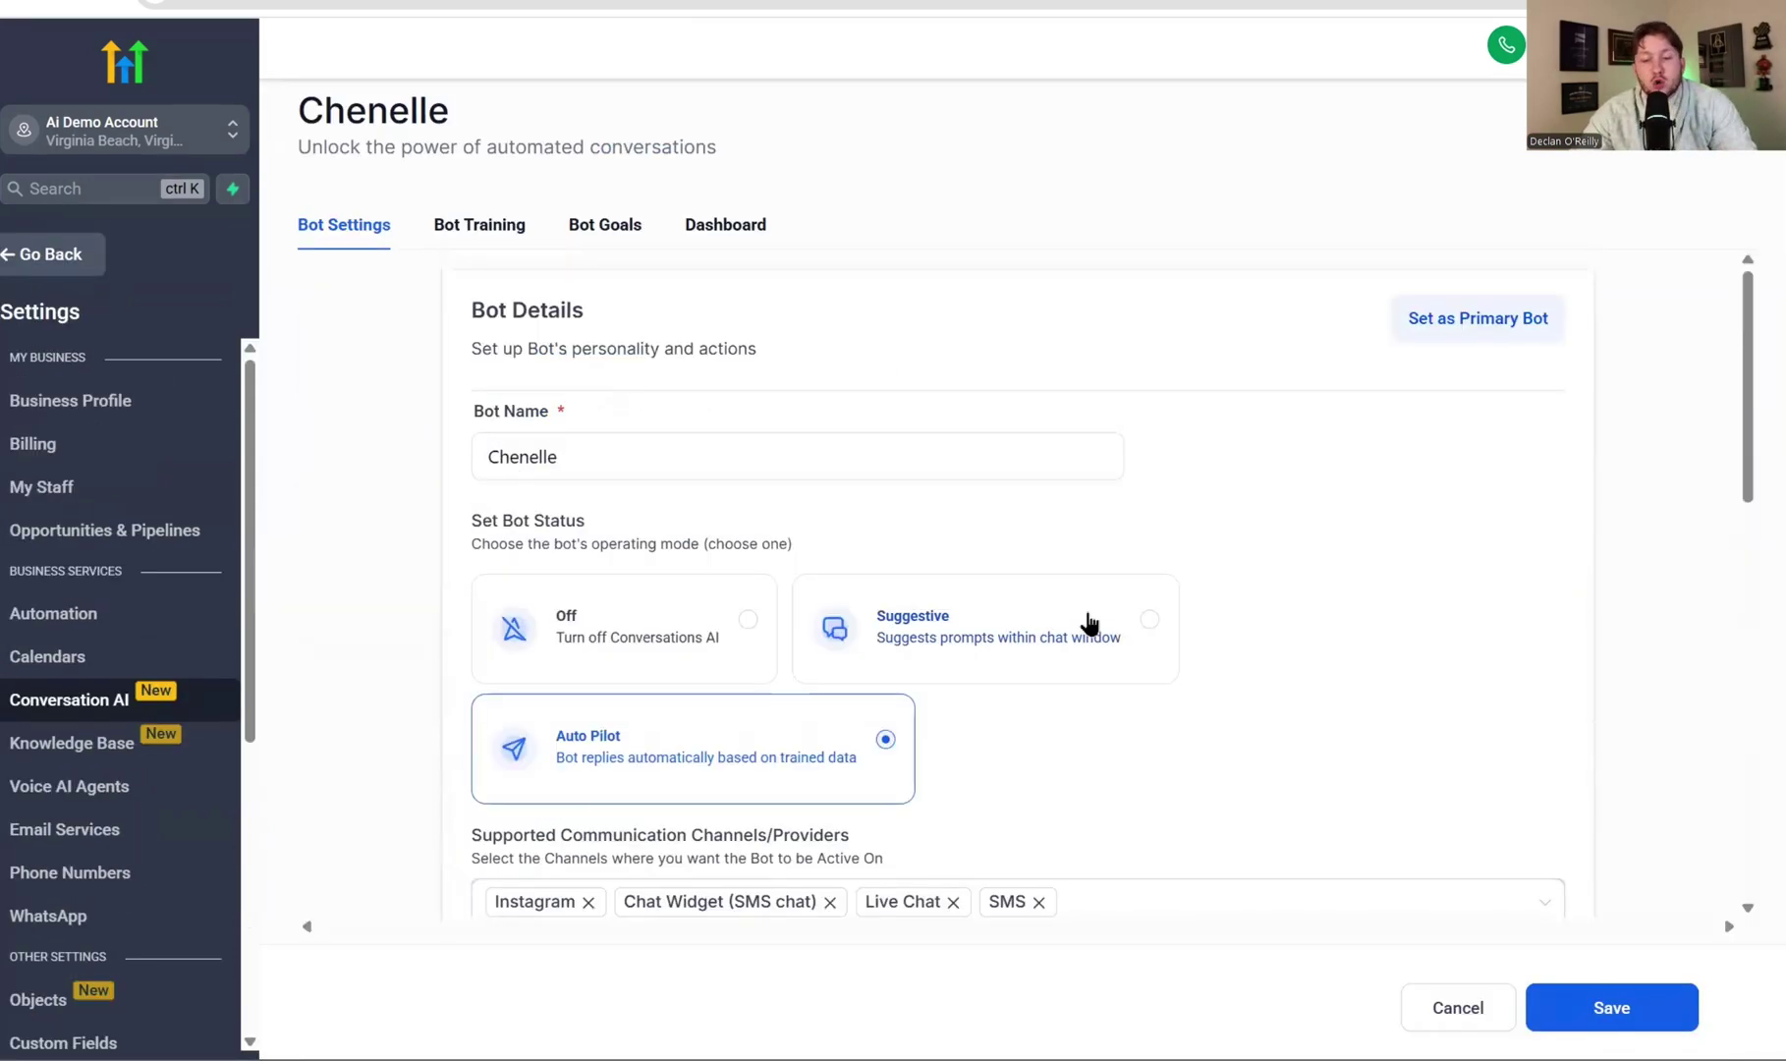
{"action": "scroll", "coordinate": [1089, 625], "scroll_direction": "down", "scroll_amount": 3}
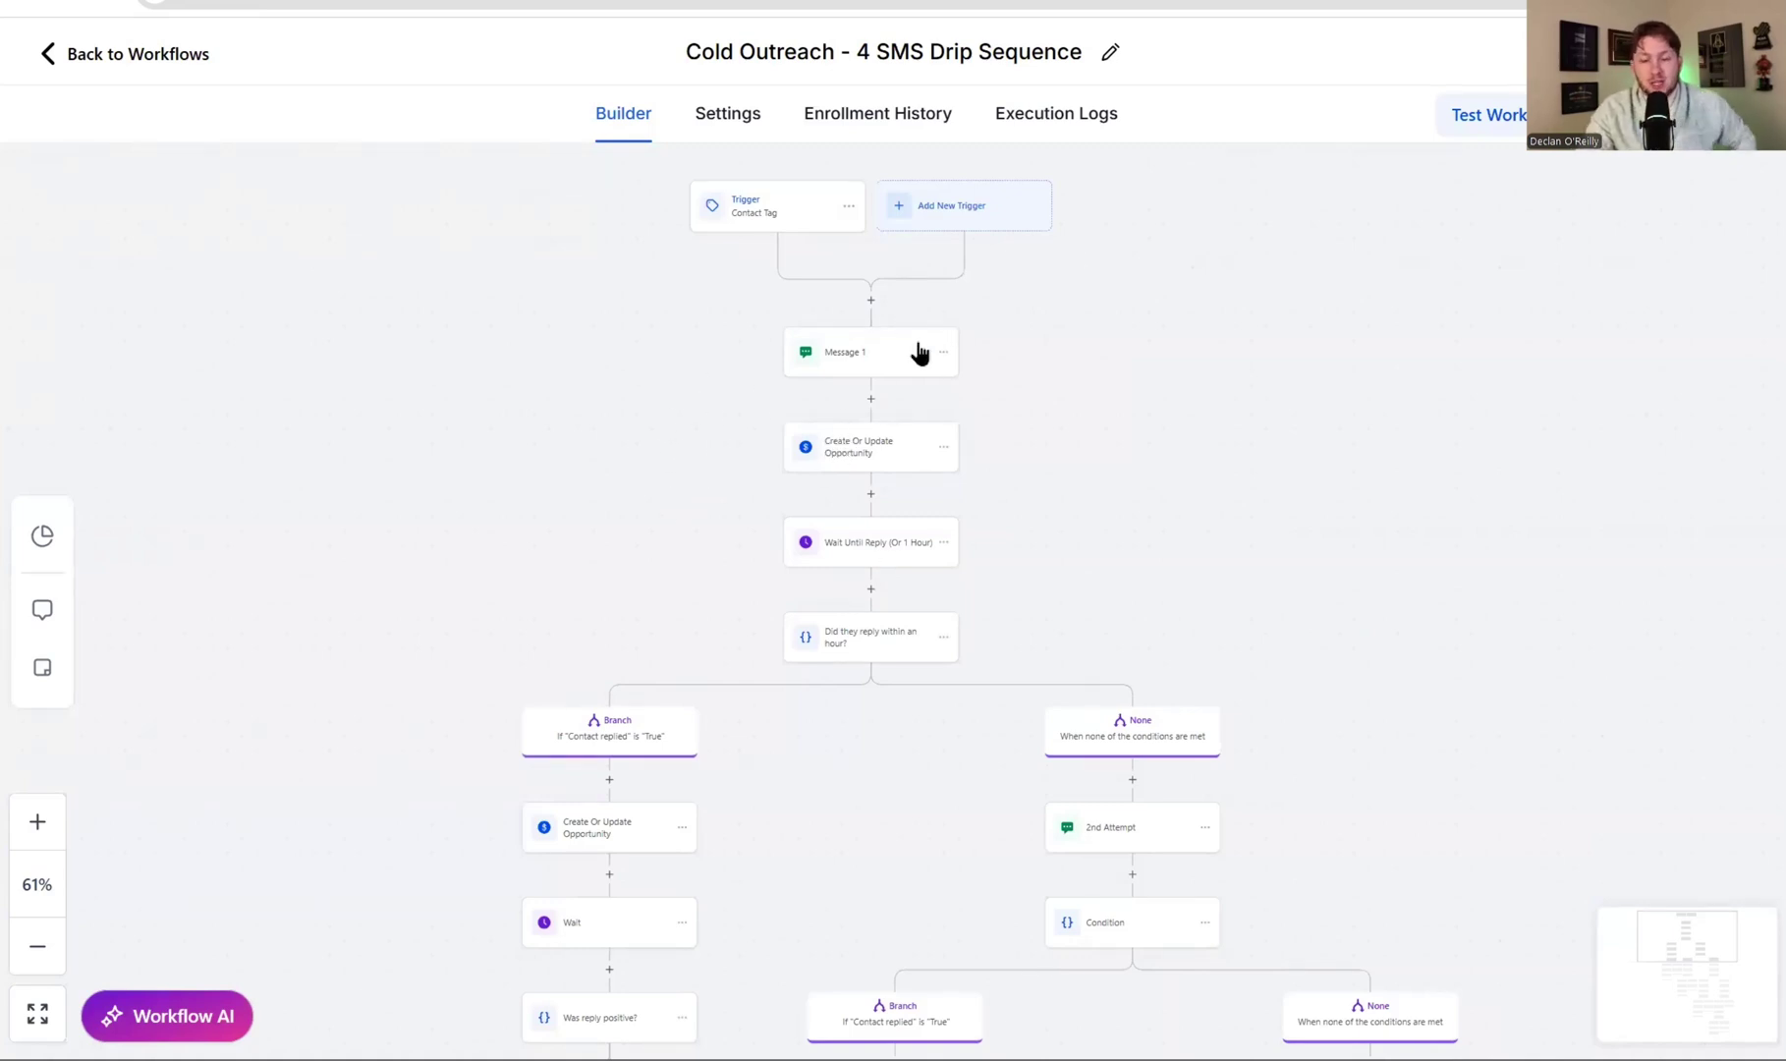
Review the Cold Outreach drip workflow from the first message through the reply branches and fourth attempt, back to the trigger
{"action": "scroll", "coordinate": [972, 582], "scroll_direction": "down", "scroll_amount": 2}
{"action": "scroll", "coordinate": [972, 583], "scroll_direction": "down", "scroll_amount": 4}
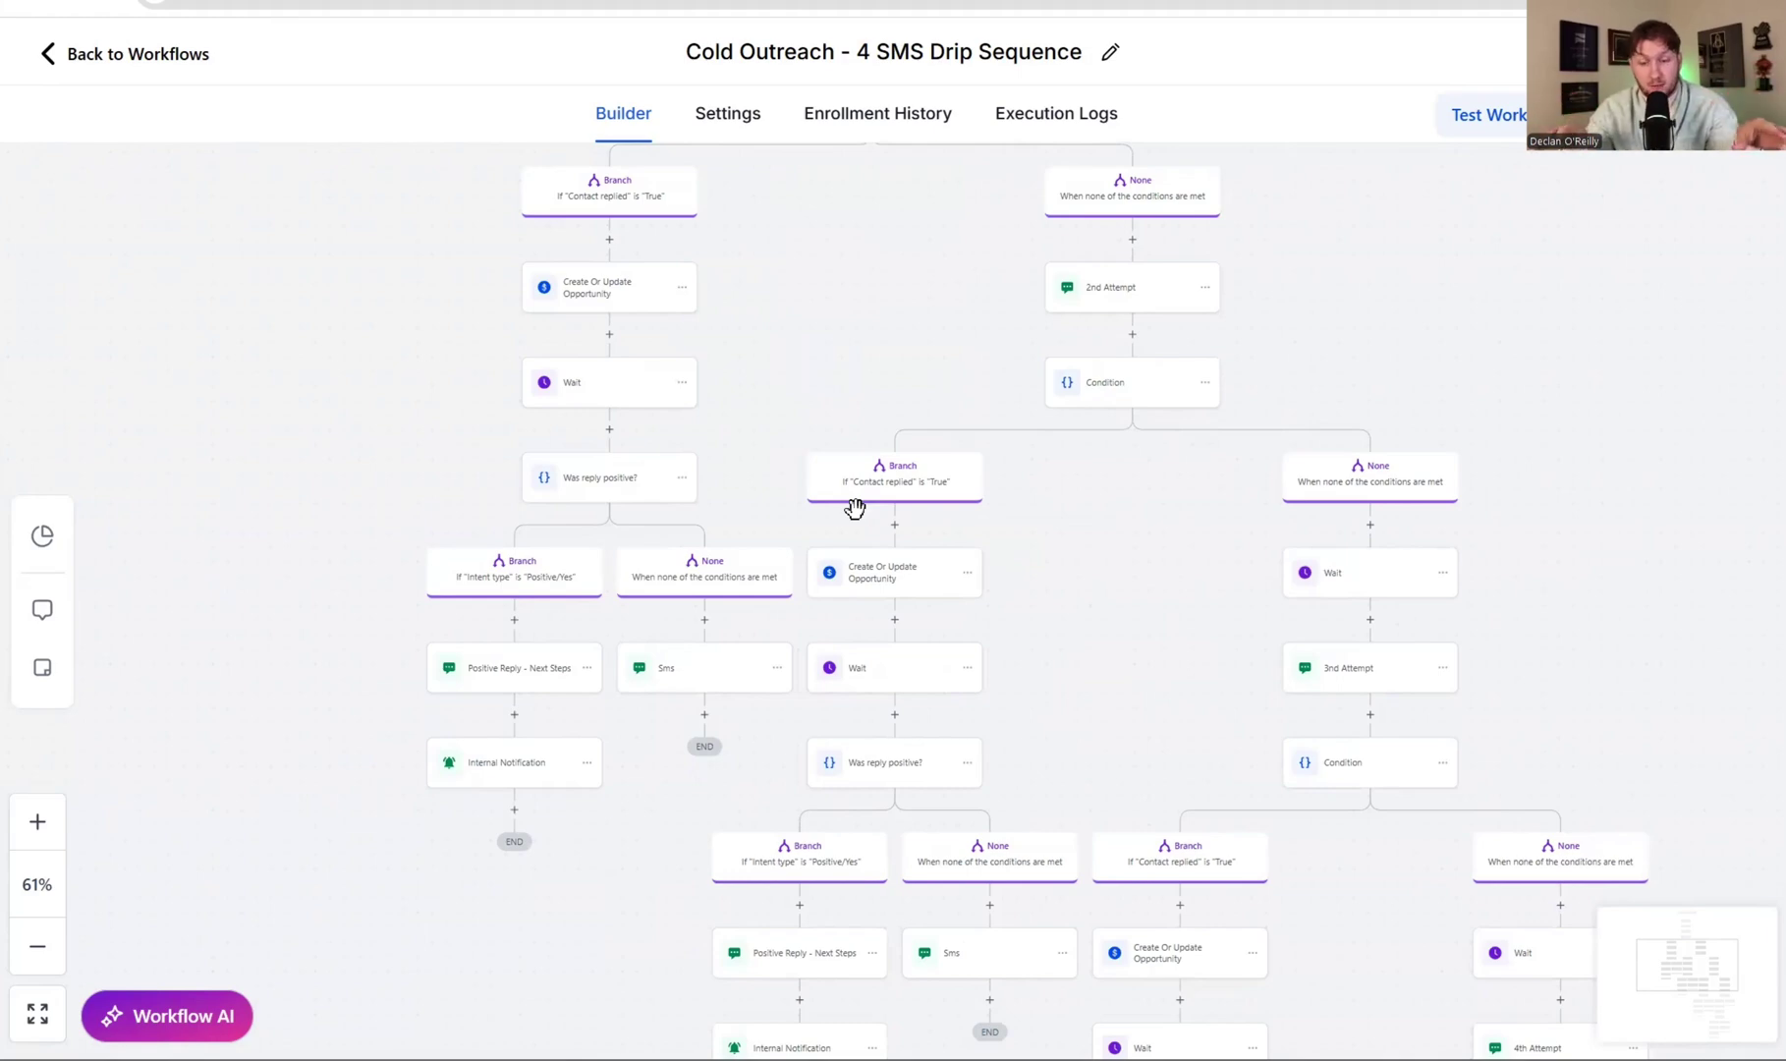
{"action": "scroll", "coordinate": [950, 574], "scroll_direction": "down", "scroll_amount": 5}
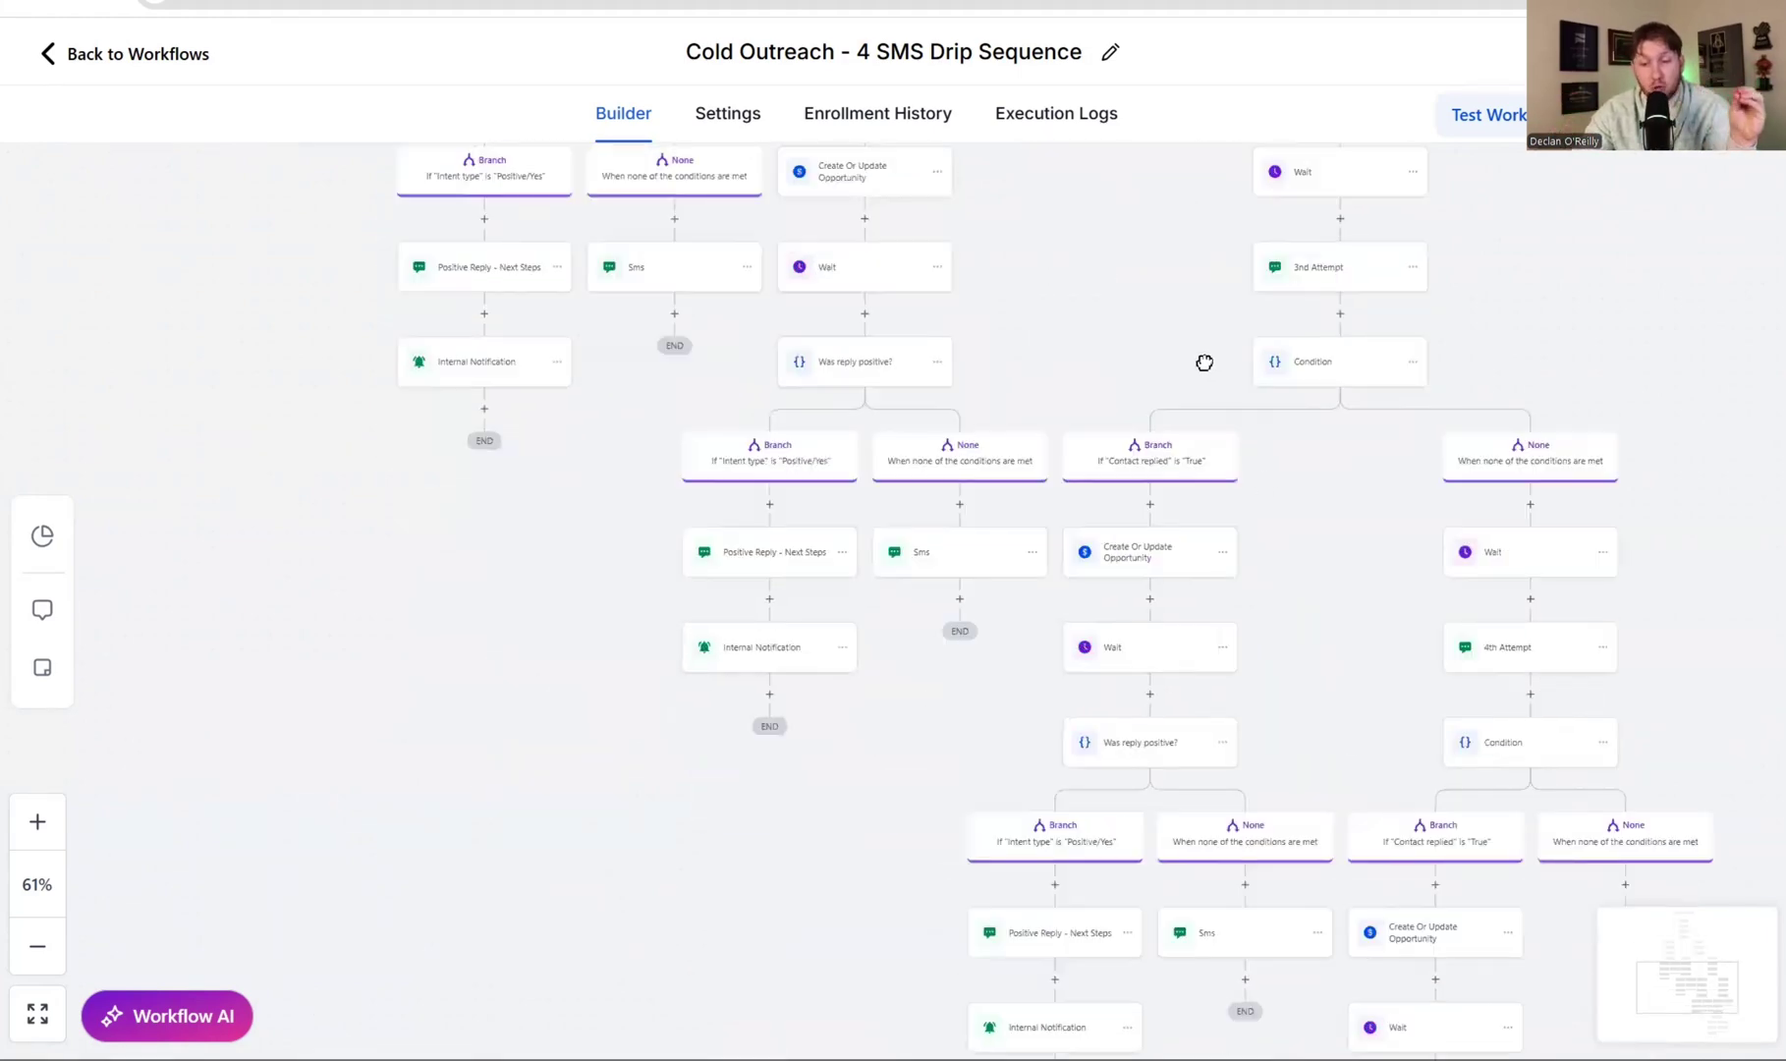
{"action": "scroll", "coordinate": [1204, 363], "scroll_direction": "up", "scroll_amount": 12}
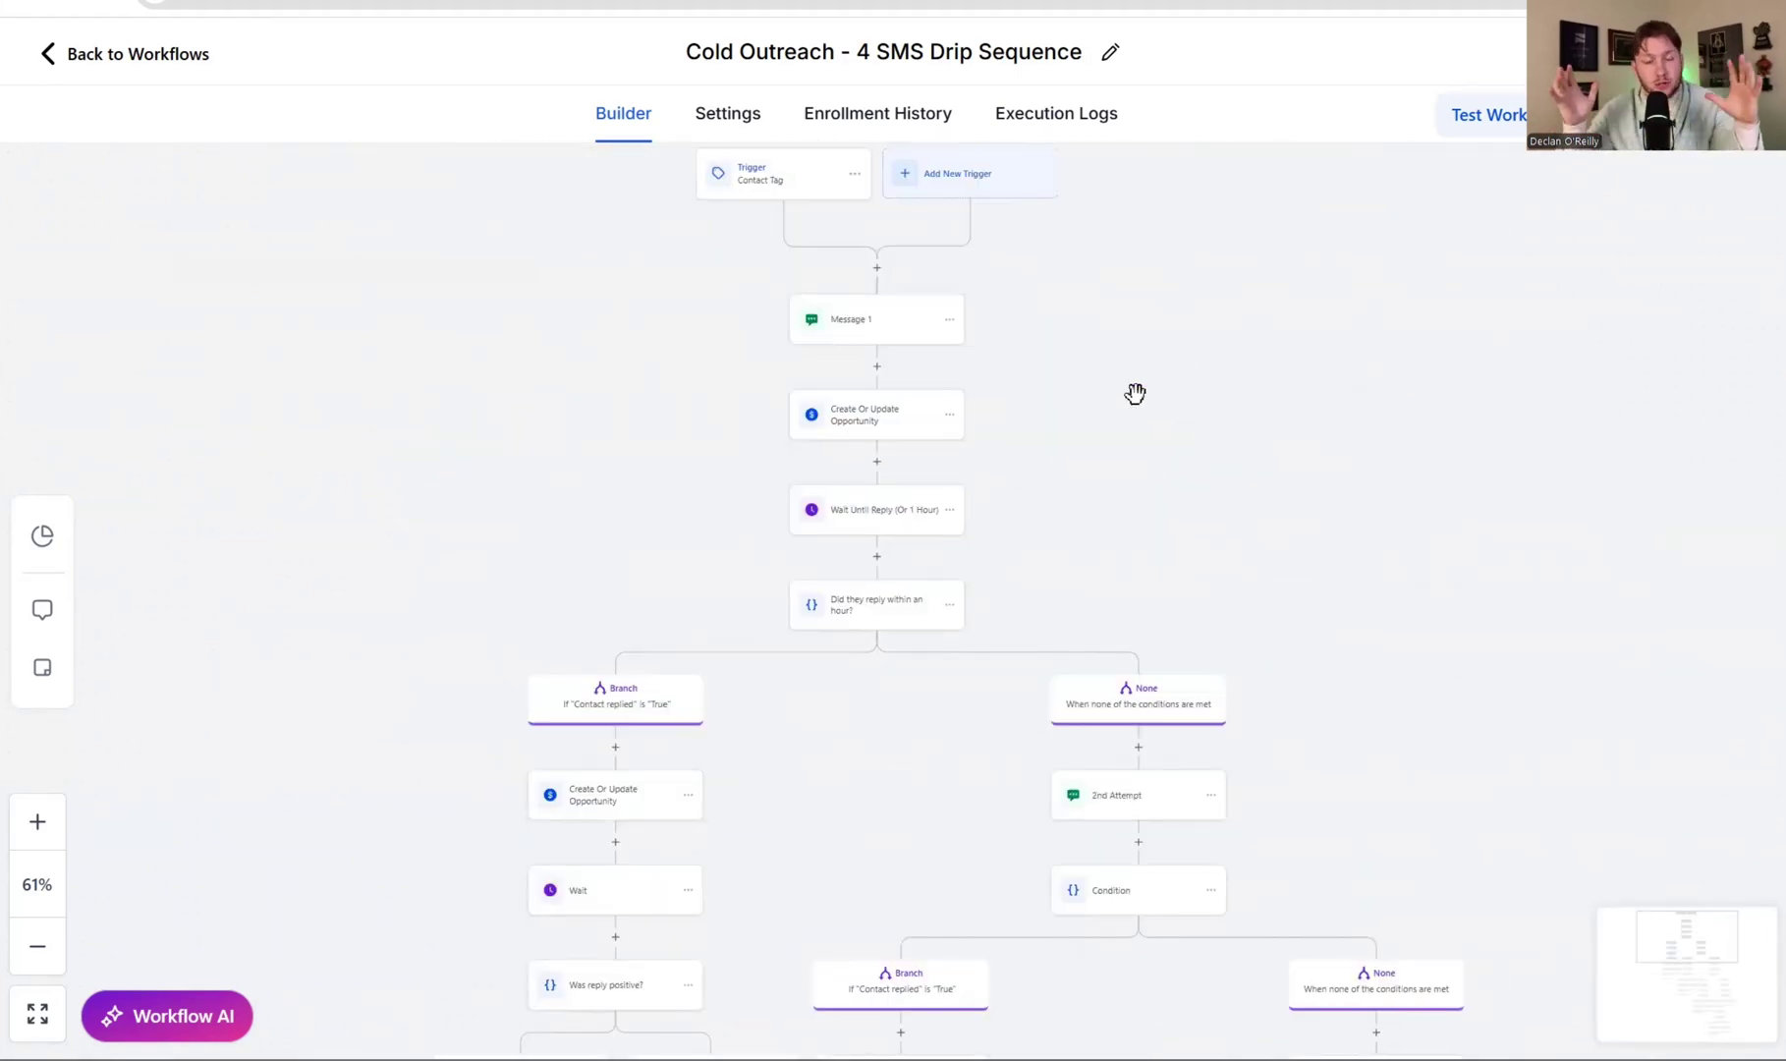
{"action": "scroll", "coordinate": [1203, 357], "scroll_direction": "up", "scroll_amount": 1}
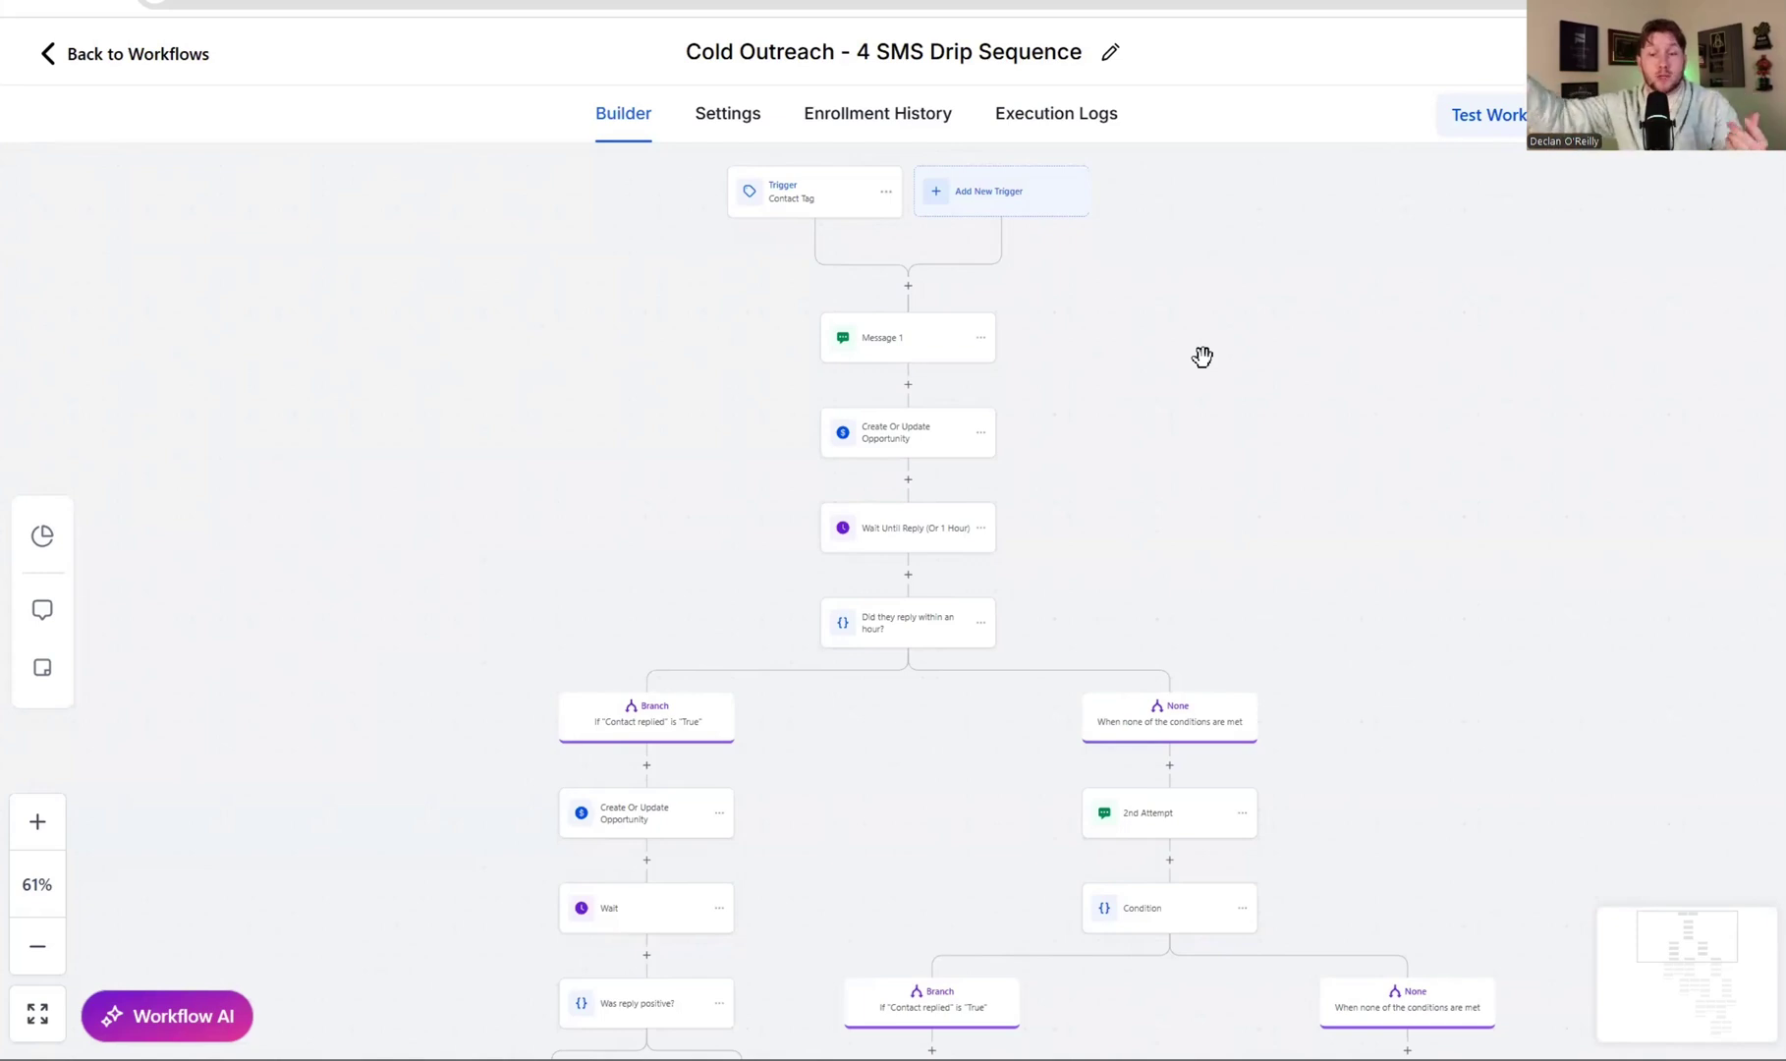
{"action": "left_click_drag", "start_coordinate": [1202, 357], "coordinate": [1212, 462]}
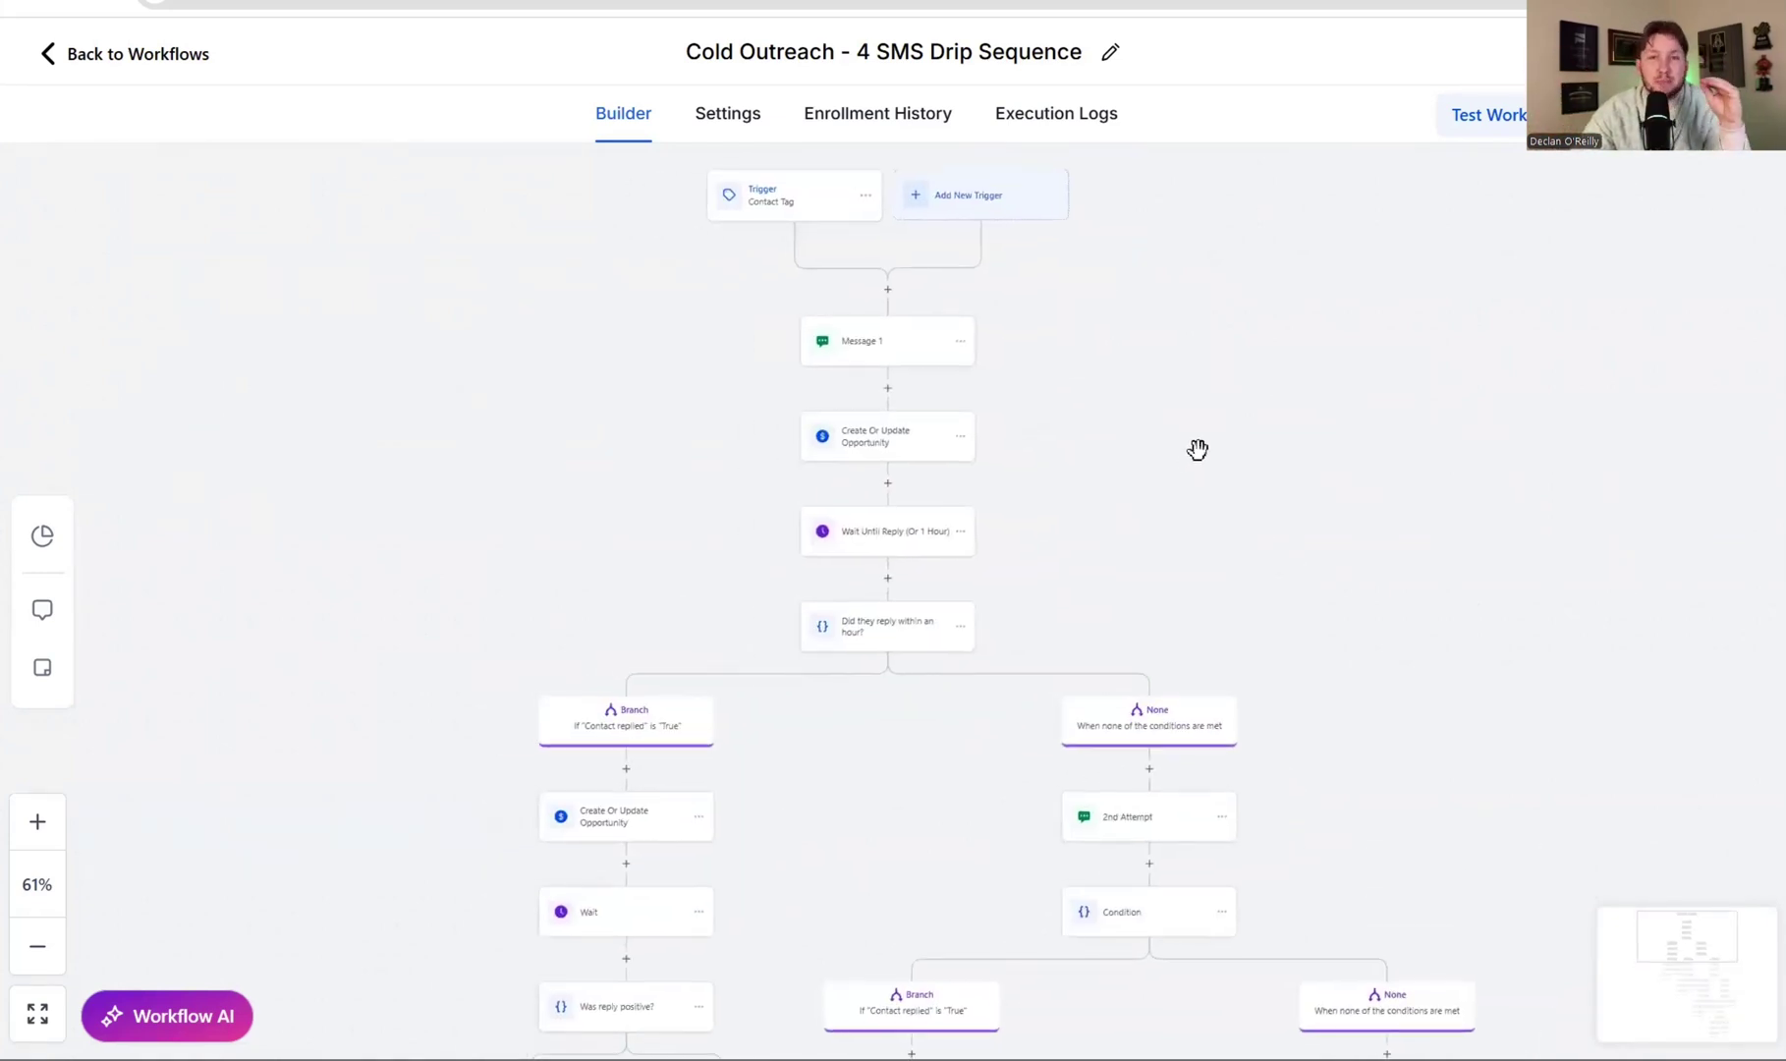